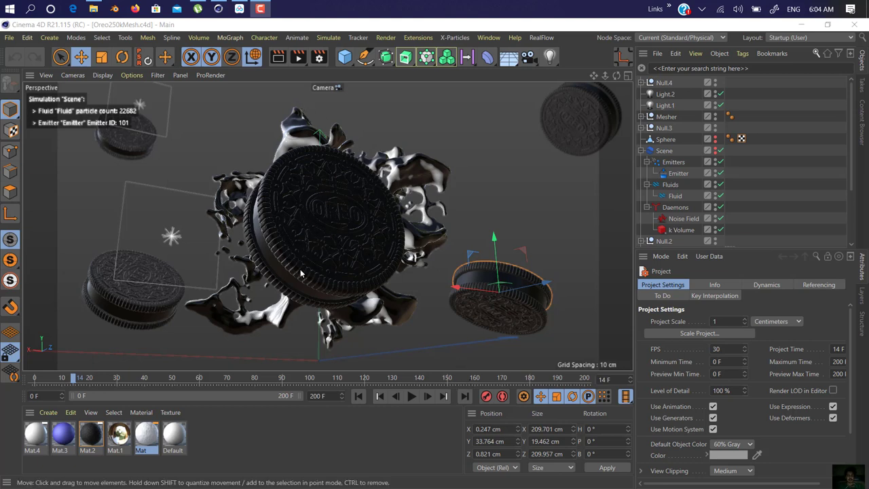
Step: Examine the finished Oreo splash scene up close and select the upper wafer of the large central cookie
left_click_drag(323, 261, 282, 290, "alt")
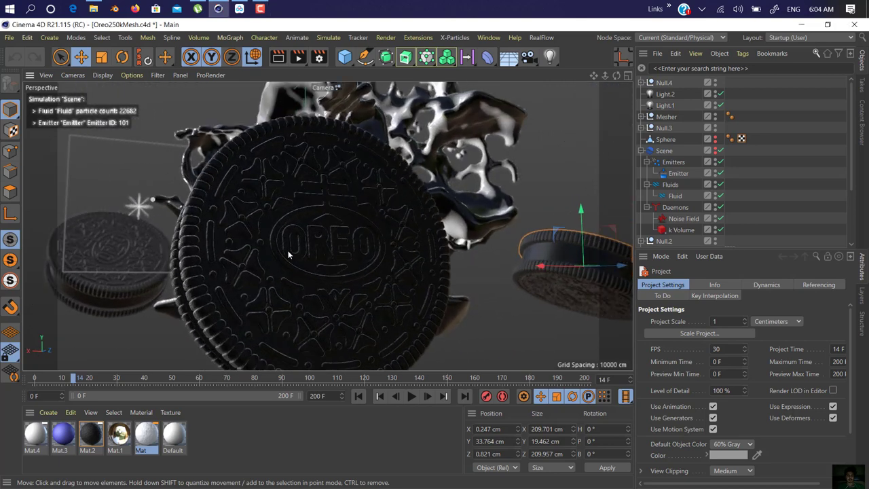
mouse_move(287, 251)
left_mouse_down()
mouse_move(239, 243)
mouse_move(313, 251)
left_mouse_up()
key("ctrl+z")
key("ctrl+shift+z")
key("ctrl+shift+z")
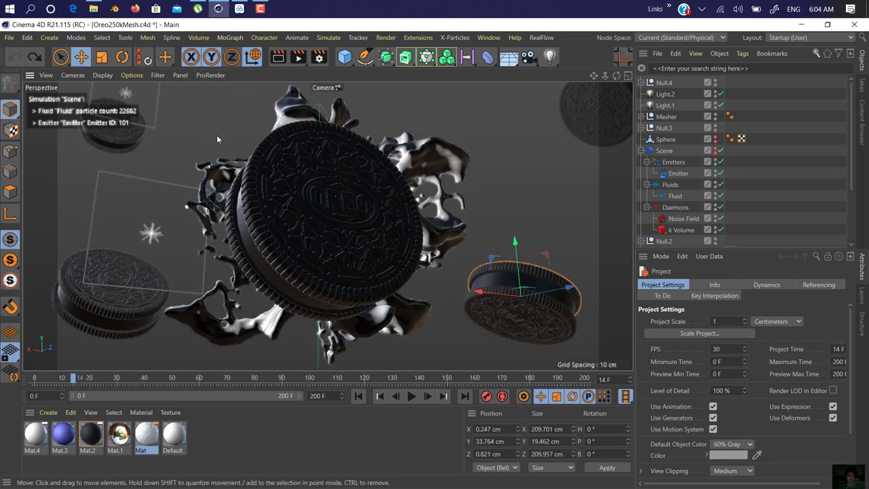
left_click(330, 241)
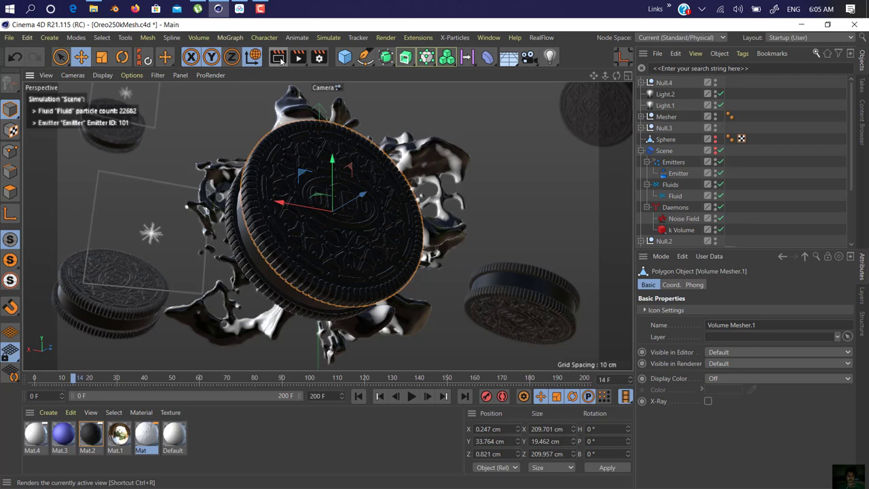
Step: Switch to File Explorer, go back to the Tutorial folder and open the Render image
left_click(93, 8)
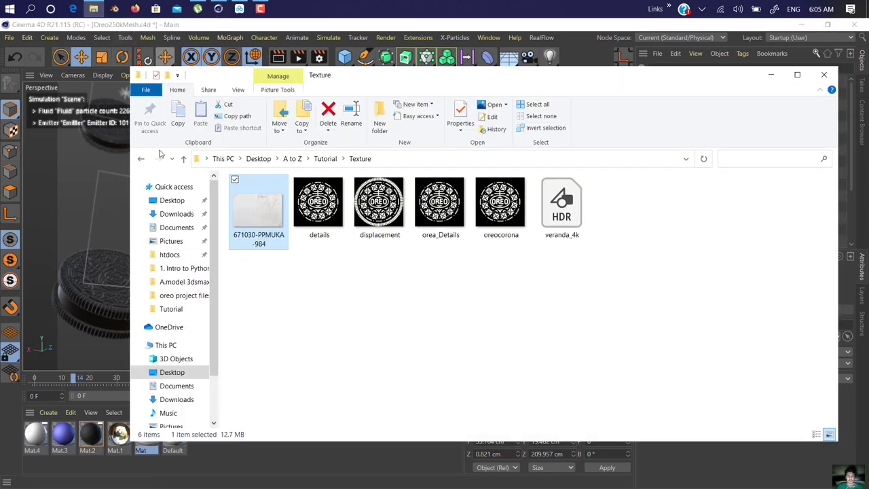
left_click(140, 158)
double_click(422, 211)
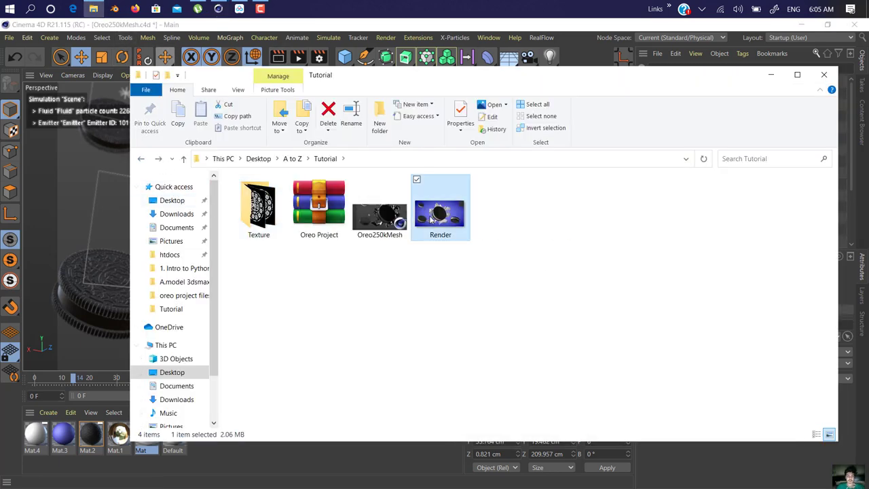
Step: Examine the cookies, cream filling and milk splash in the rendered image, and close the picture to return to Cinema 4D
scroll(441, 244, "up", 5)
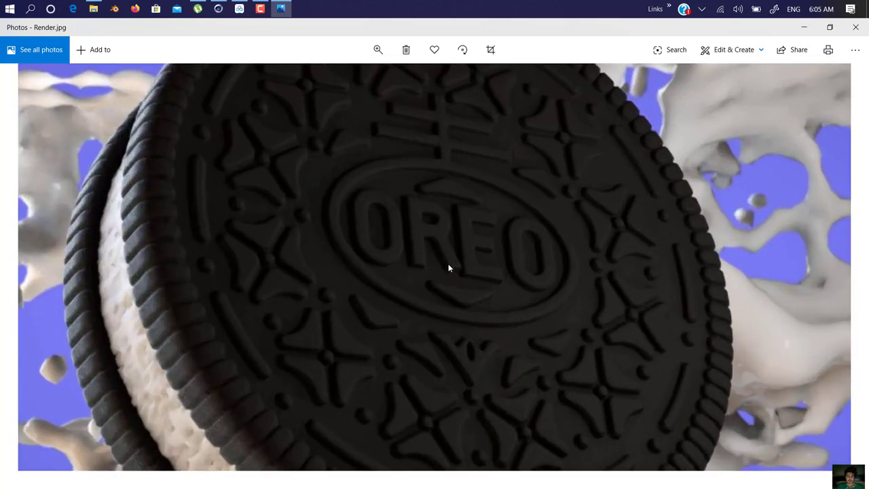
scroll(427, 288, "down", 3)
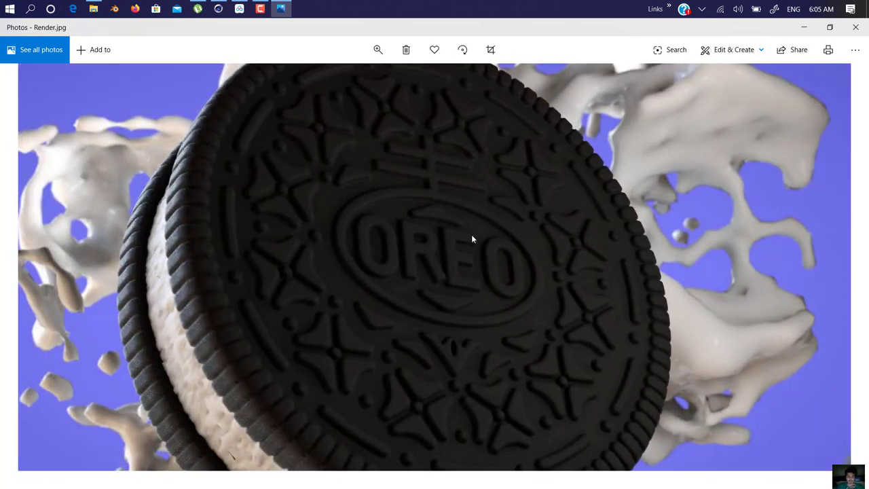
scroll(463, 243, "down", 3)
scroll(572, 211, "up", 2)
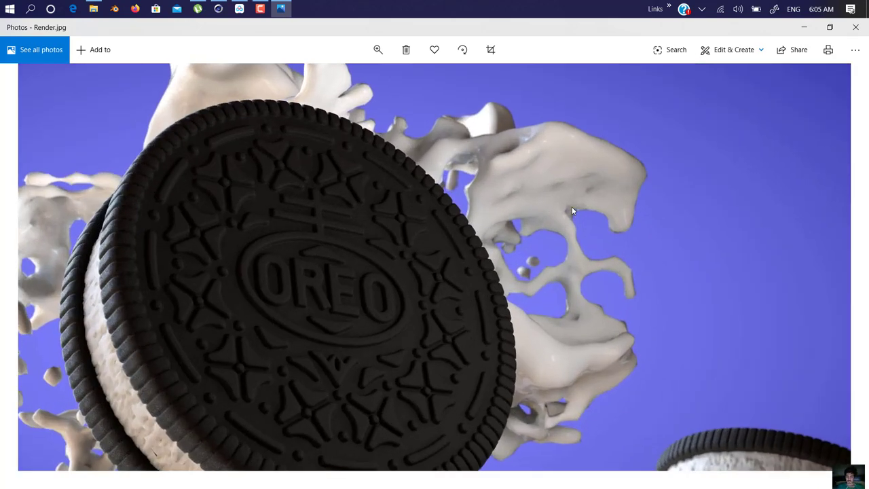
scroll(572, 211, "down", 2)
scroll(572, 206, "down", 1)
scroll(264, 415, "up", 3)
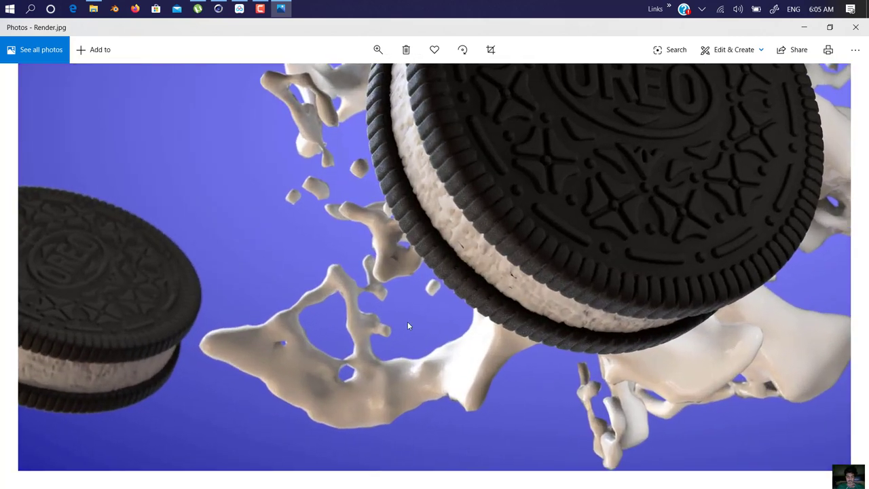
scroll(407, 321, "down", 3)
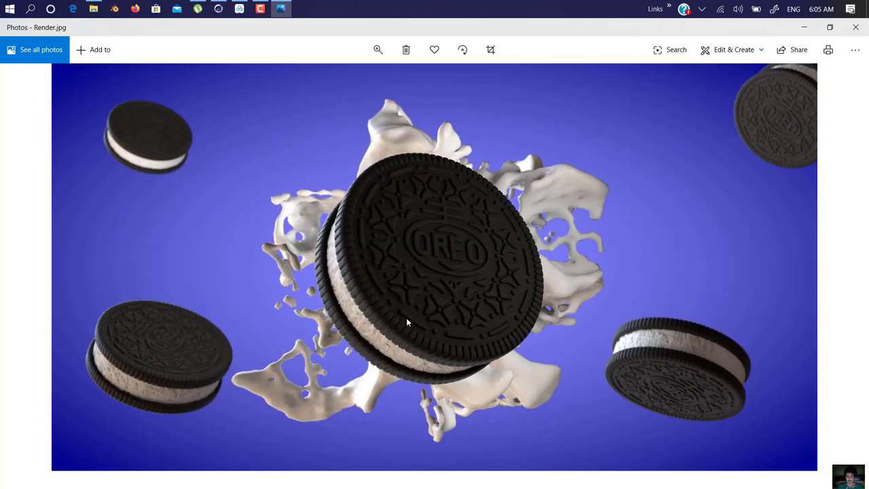
left_click(853, 31)
left_click(57, 170)
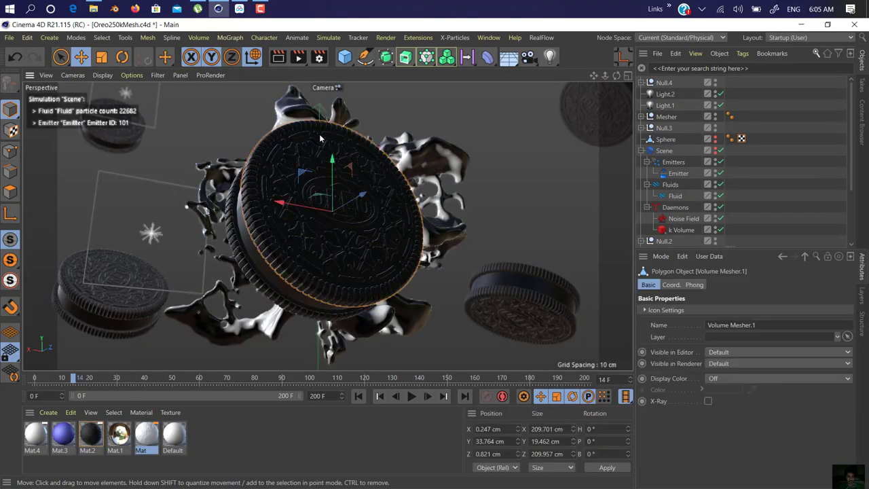
Step: Create a new empty project
left_click(9, 37)
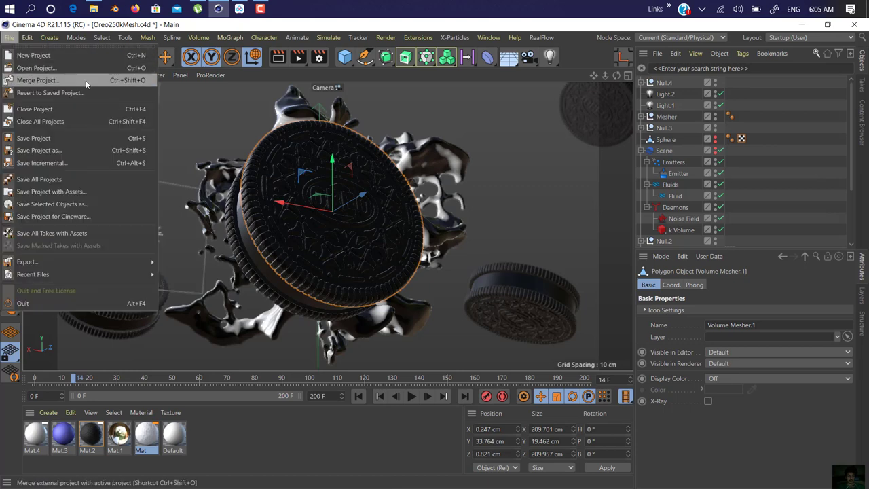
mouse_move(76, 37)
mouse_move(9, 38)
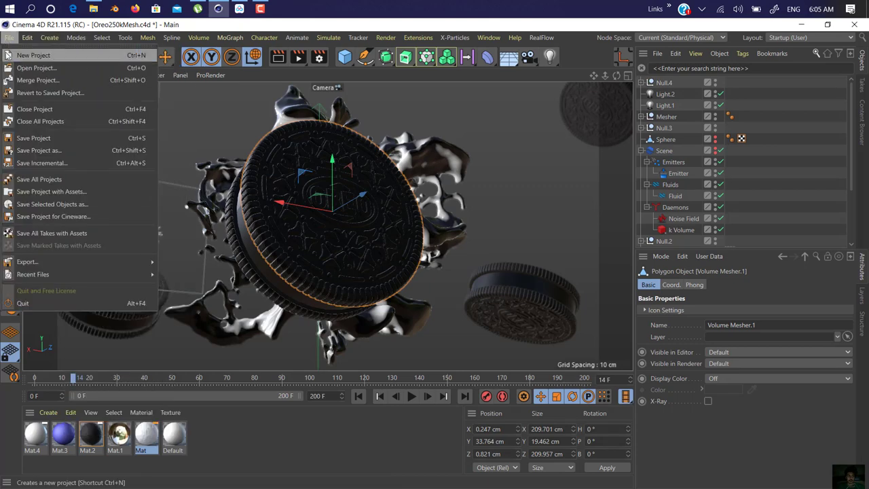
left_click(58, 56)
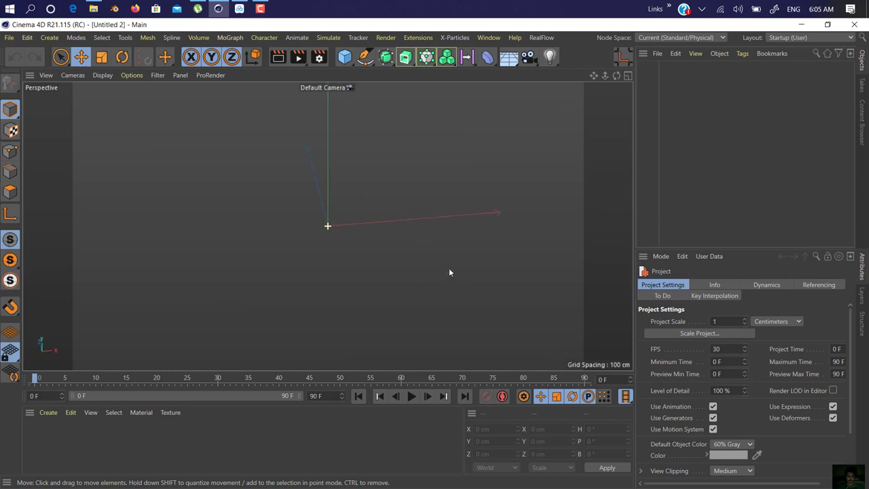
Step: Add a cylinder and shape it into a flat disc about 5.4 cm high with a radius of about 71.3 cm
left_click(346, 55)
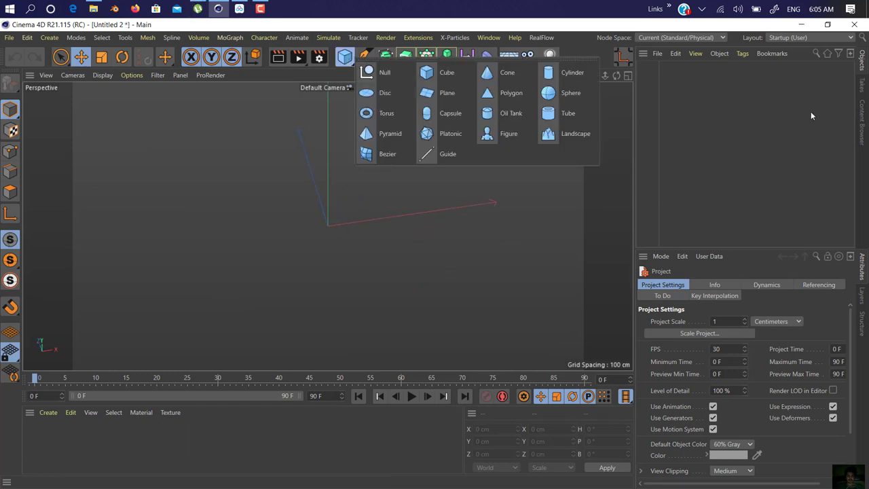
left_click(547, 72)
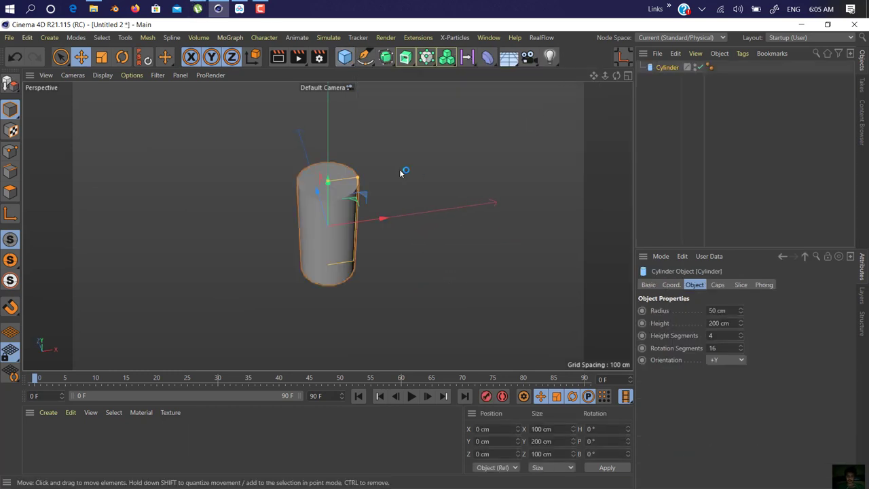
left_click_drag(328, 171, 354, 222)
scroll(329, 244, "up", 4)
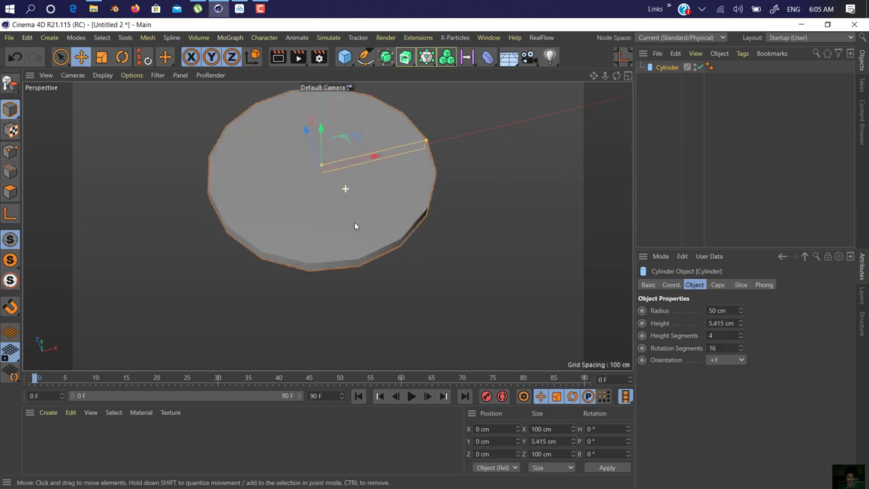
left_click_drag(433, 143, 399, 148)
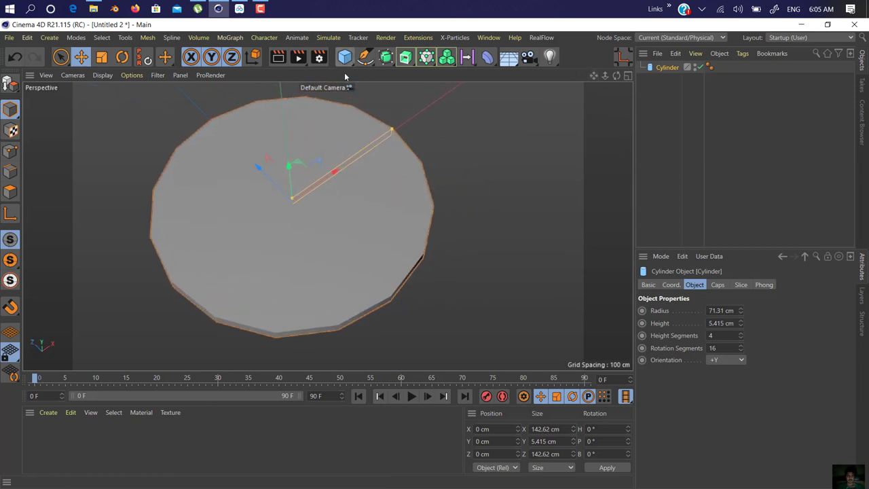
Step: Add a cube at the disc's centre and shrink it to about 9 cm in X, 56.7 cm in Y and 14.8 cm in Z
left_click_drag(344, 57, 449, 74)
scroll(433, 204, "down", 4)
left_click_drag(432, 204, 375, 195, "alt")
scroll(438, 190, "down", 3)
left_click_drag(308, 179, 366, 194)
left_click_drag(375, 154, 369, 209)
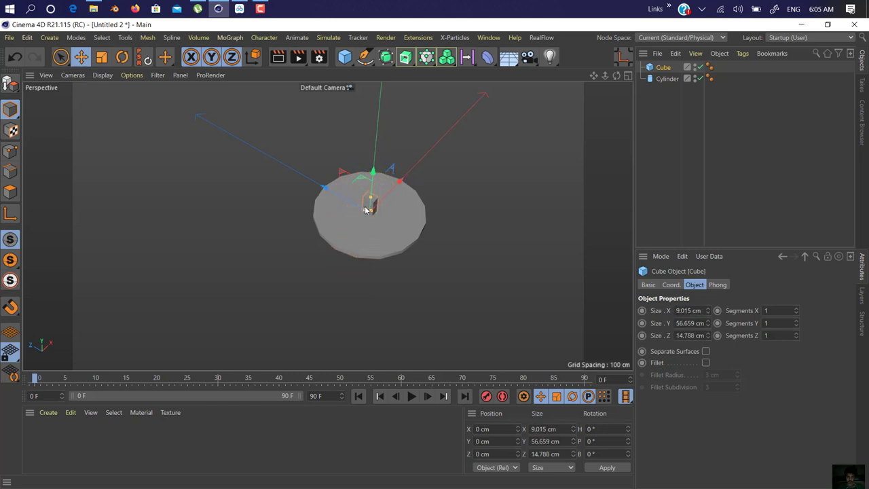
Step: Move the cube to the disc's rim at about -68.8 cm in Z and reduce it to about 7.5 cm high and 7.9 cm deep
left_click_drag(325, 188, 363, 209)
scroll(491, 264, "up", 10)
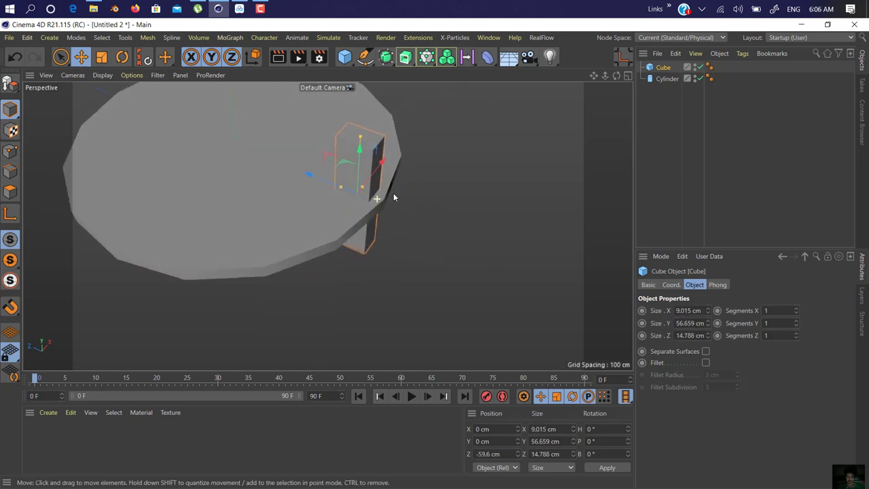
left_click_drag(297, 173, 337, 171)
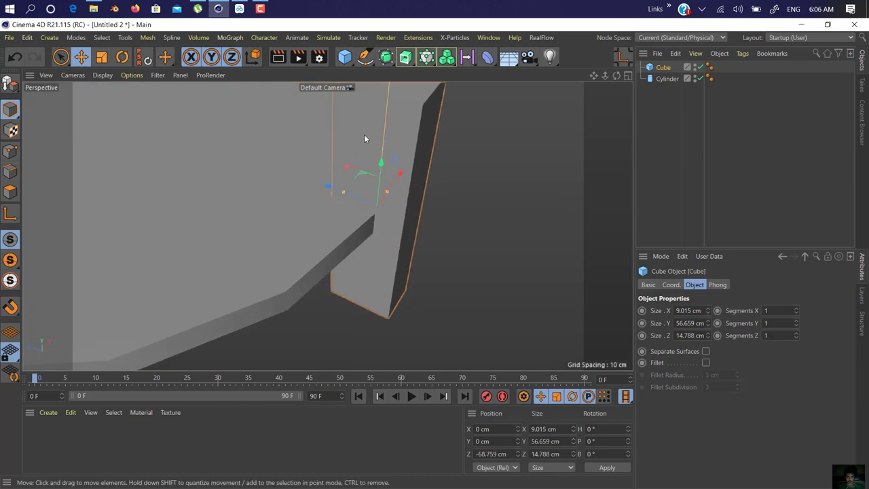
left_click_drag(364, 135, 367, 197, "alt")
scroll(506, 112, "down", 3)
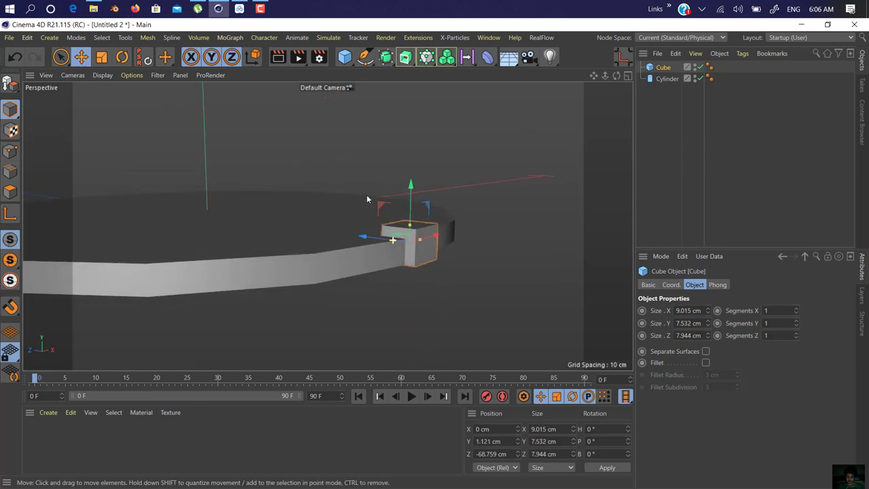
Step: Try narrowing the rim cube to about 5.5 cm in X and lowering it to about 1 cm in Y, with a fillet on its edges
left_click_drag(412, 181, 332, 250)
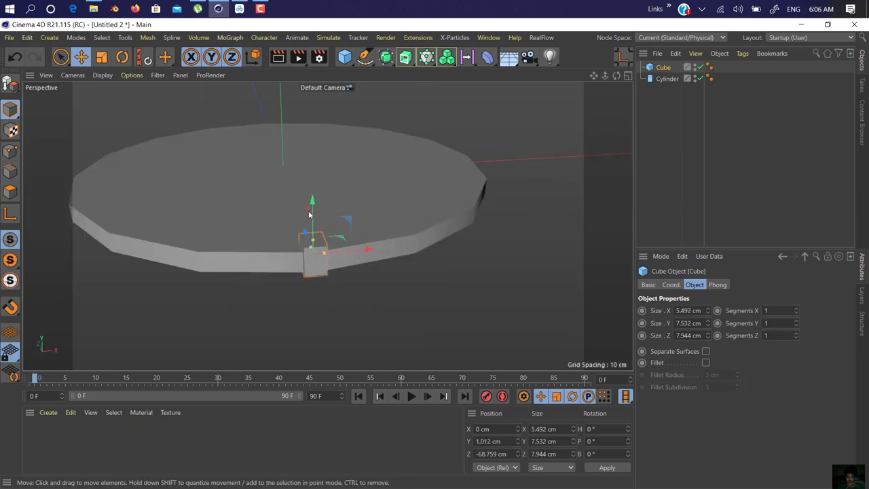
left_click_drag(310, 215, 409, 229, "alt")
scroll(409, 229, "up", 7)
left_click_drag(306, 233, 352, 139, "alt")
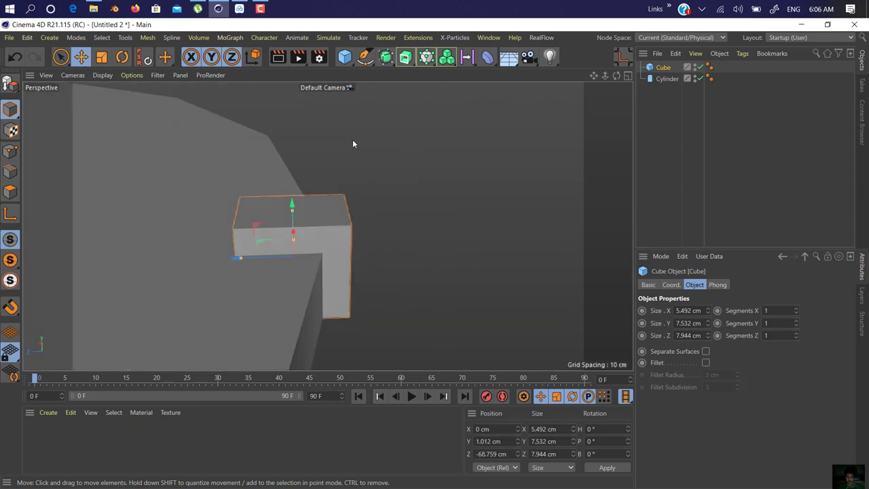
left_click(705, 362)
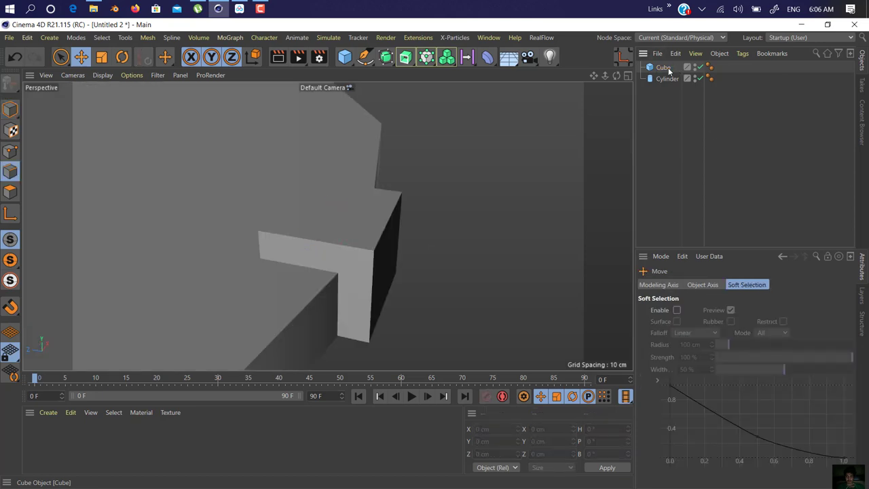
Step: Enable the fillet on the rim cube with a 2 cm radius and 8 subdivisions
left_click(665, 67)
left_click_drag(367, 279, 299, 265, "alt")
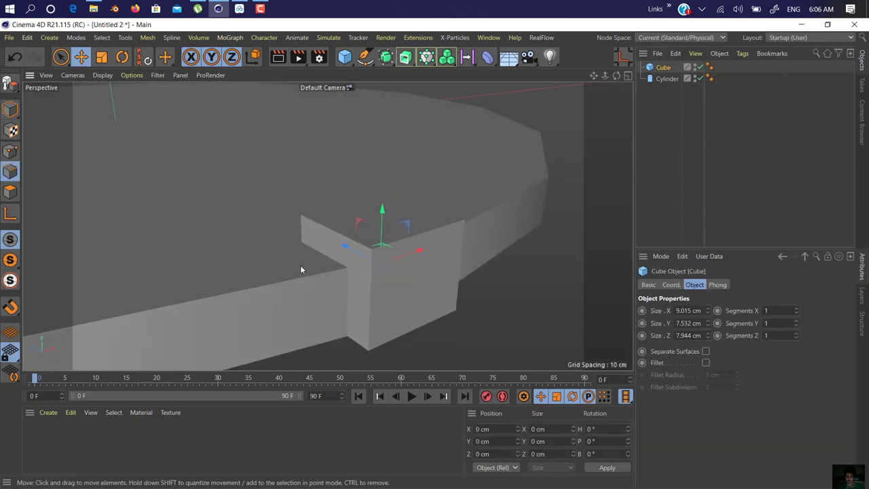
left_click(706, 362)
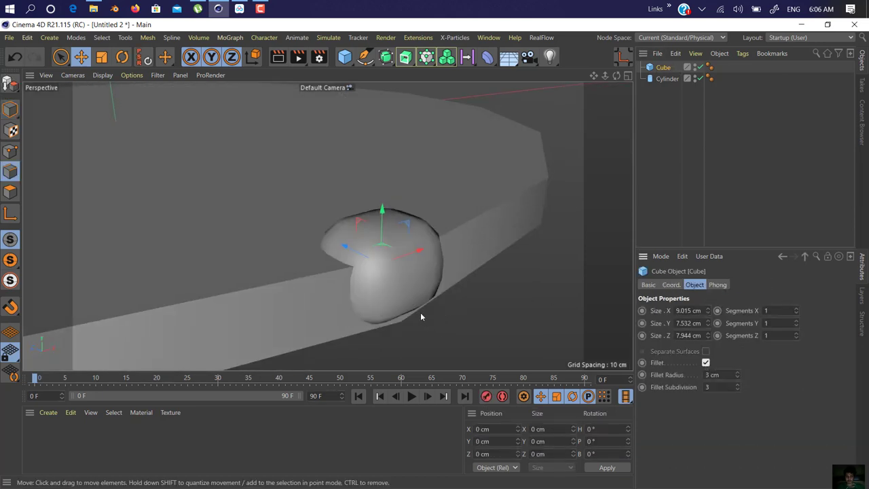
key("ctrl+shift+z")
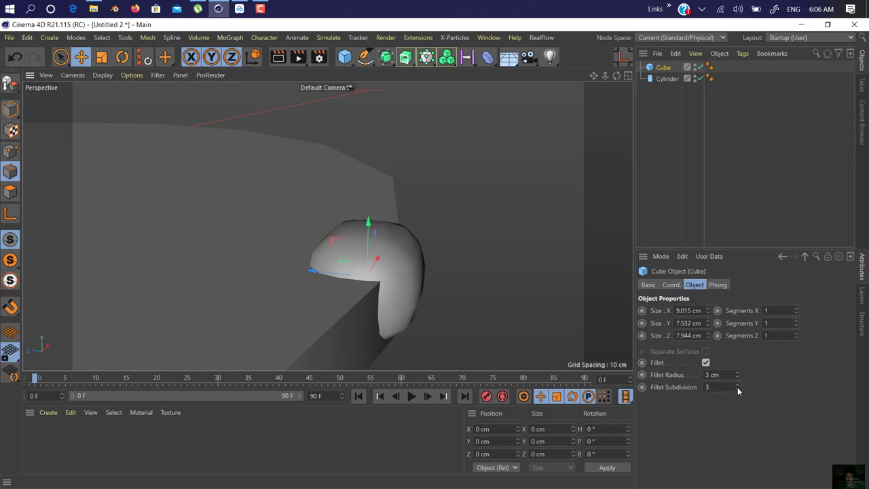
mouse_move(737, 386)
left_mouse_down()
mouse_move(737, 363)
mouse_move(737, 385)
left_mouse_up()
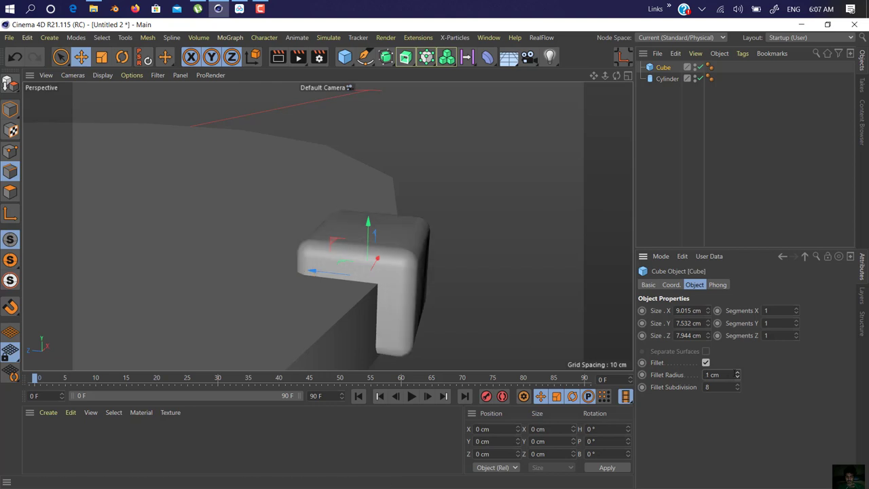
left_click(738, 372)
left_click_drag(536, 333, 420, 262, "alt")
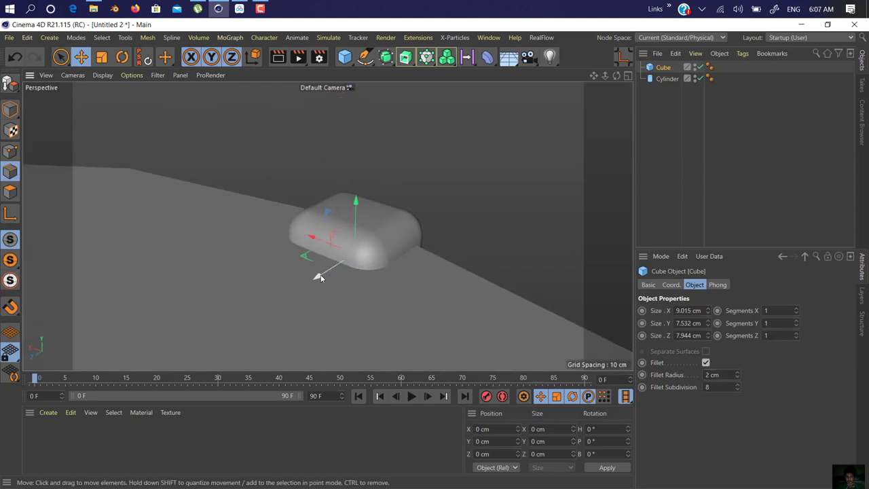
Step: Return to model mode and lengthen the filleted cube to about 12.4 cm in Z
left_click(10, 109)
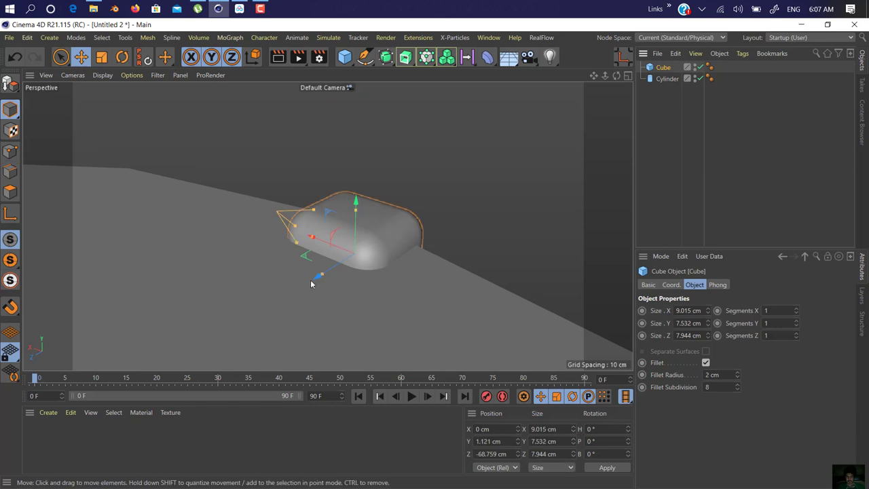
left_click_drag(321, 279, 224, 298)
left_click_drag(594, 75, 575, 15)
scroll(595, 157, "down", 5)
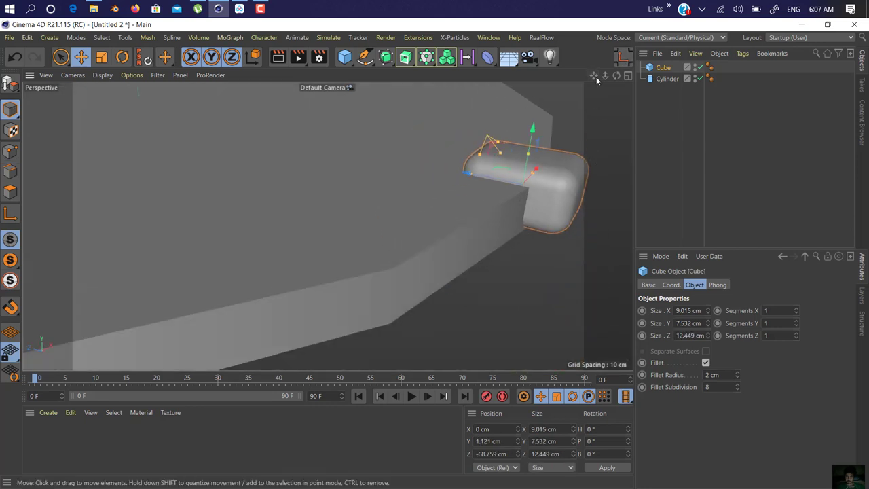
Step: Shift the filleted cube outward to about -69.1 cm in Z and narrow it to about 6 cm in X
left_click_drag(574, 240, 453, 245, "alt")
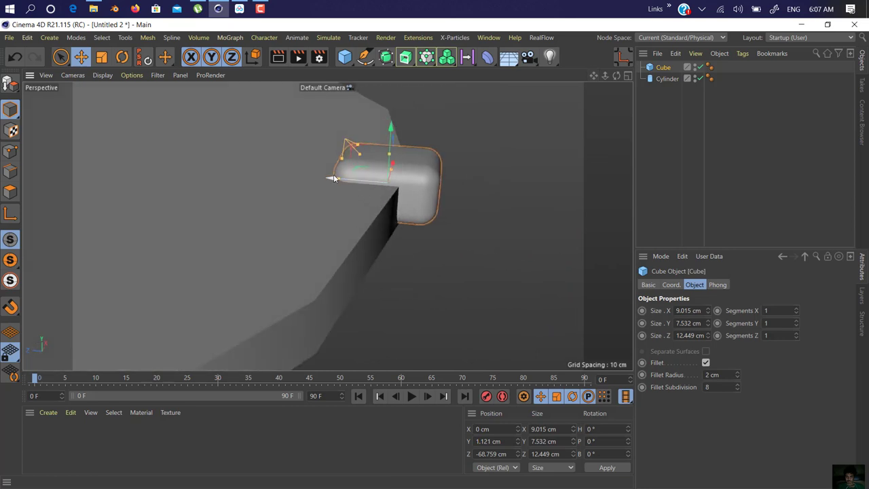
left_click_drag(334, 179, 361, 190)
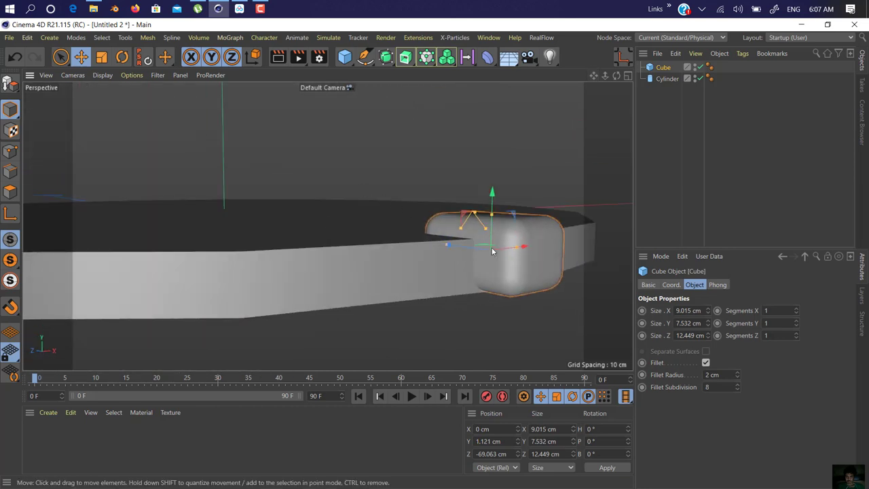
left_click_drag(492, 251, 457, 323, "alt")
left_click_drag(602, 218, 523, 248)
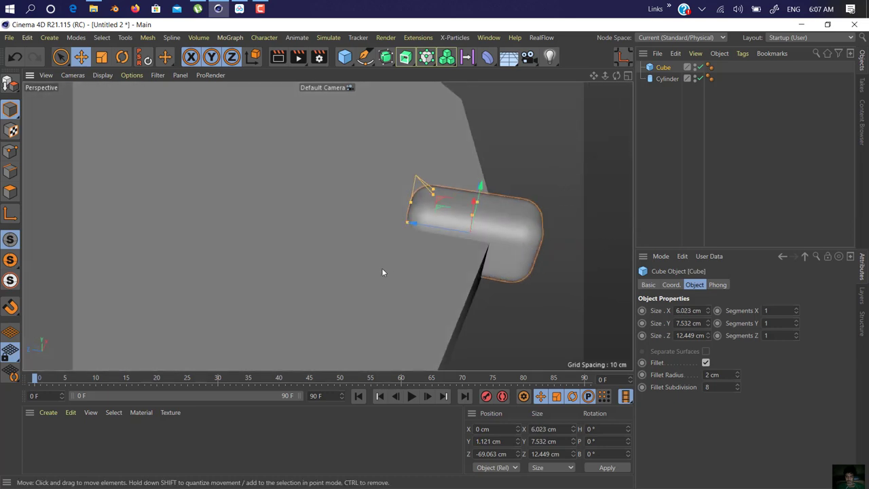
Step: Shorten the filleted rim cube to about 8.6 cm in Z and reduce its fillet radius to about 1.5 cm
left_click_drag(409, 218, 350, 277)
scroll(425, 236, "down", 5)
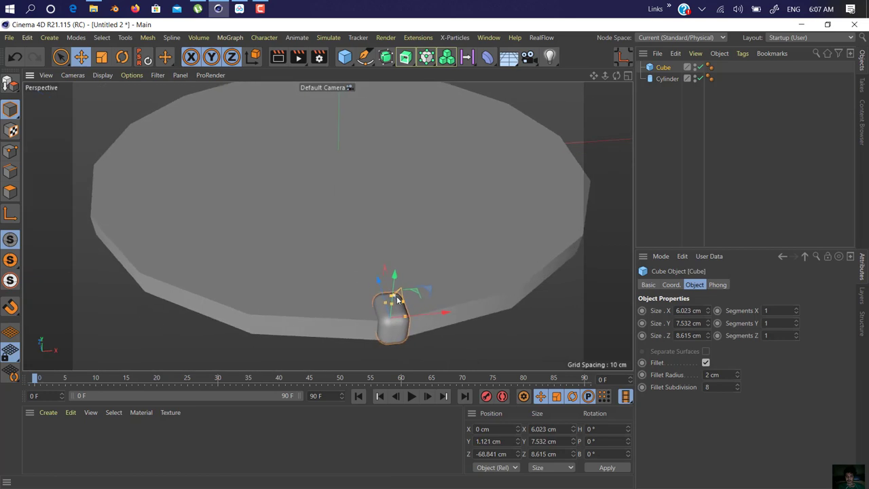
left_click_drag(400, 330, 409, 307, "alt")
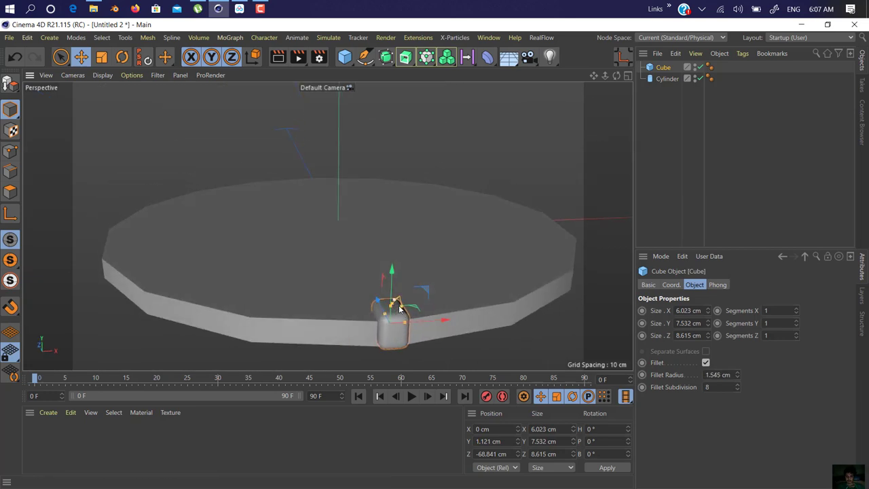
left_click_drag(397, 309, 400, 310)
Step: Place the filleted rim cube inside a new Null as its parent
left_click_drag(359, 289, 405, 312, "alt")
scroll(406, 313, "down", 4)
left_click_drag(604, 76, 372, 287)
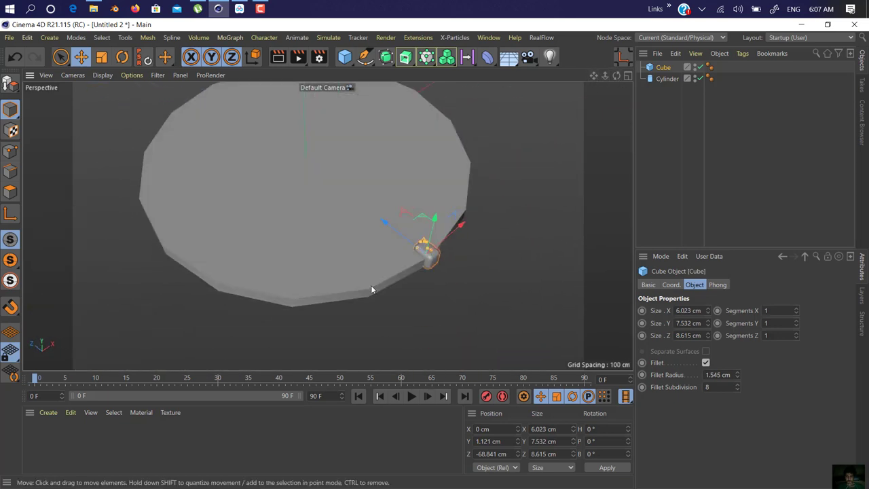
left_click(426, 57)
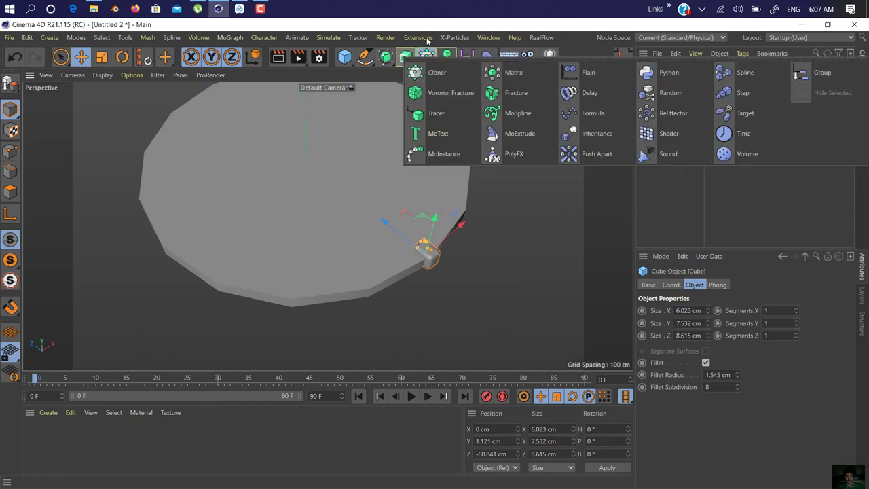
left_click(371, 64)
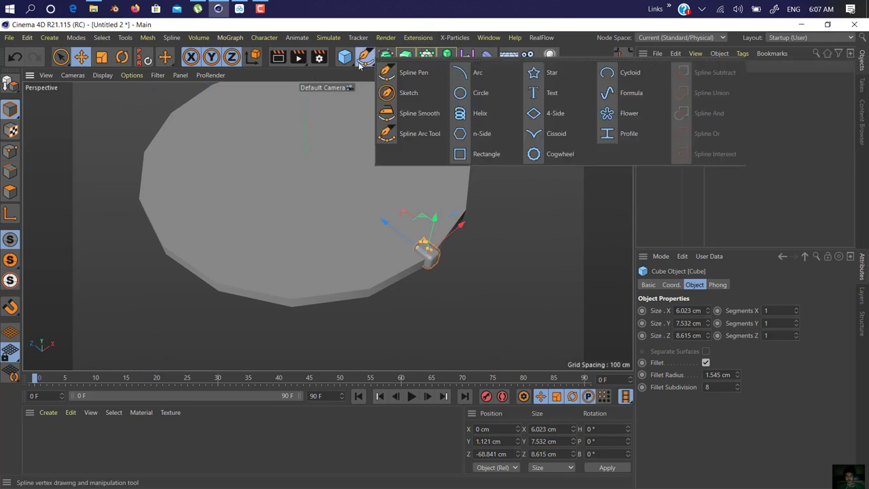
left_click(350, 61)
left_click(378, 76, "alt")
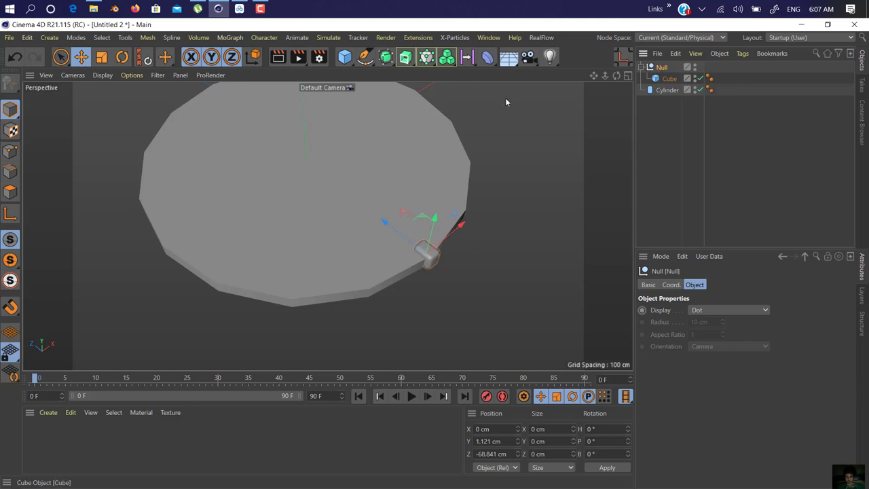
Step: Add an Array as the parent of the Null that holds the rim cube
left_click(386, 57)
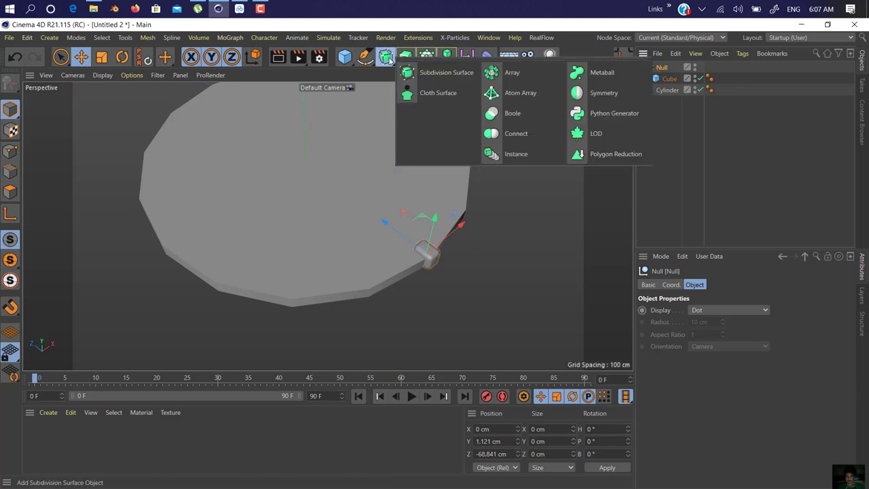
left_click(490, 78, "alt")
scroll(448, 170, "down", 6)
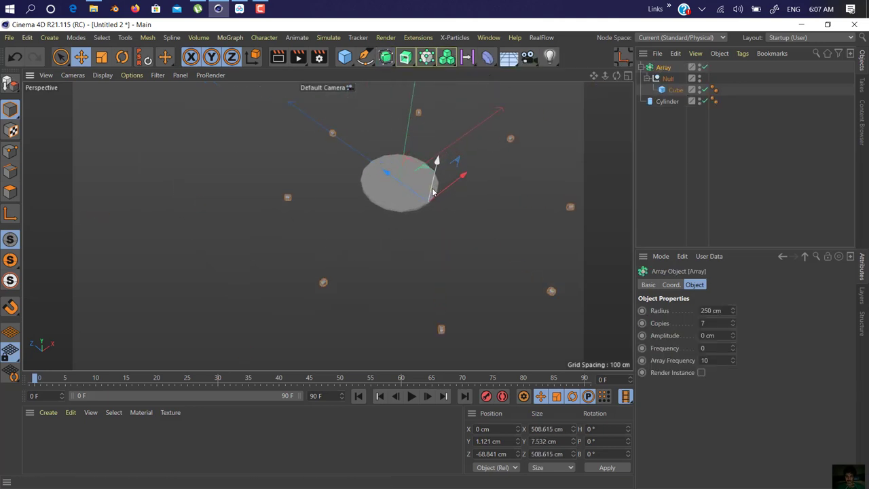
scroll(432, 193, "up", 3)
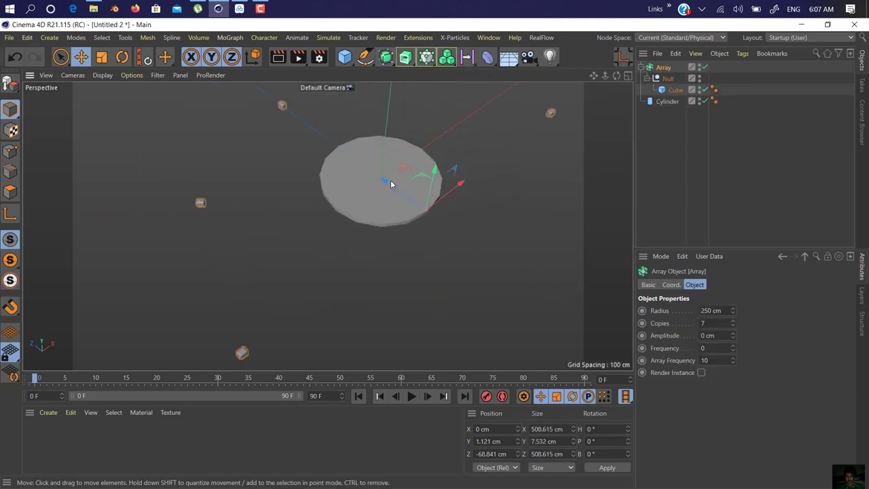
Step: Reset the Array's transformation so that it sits at the origin, centred on the disc
left_click(142, 57)
left_click(339, 185)
left_click(567, 201)
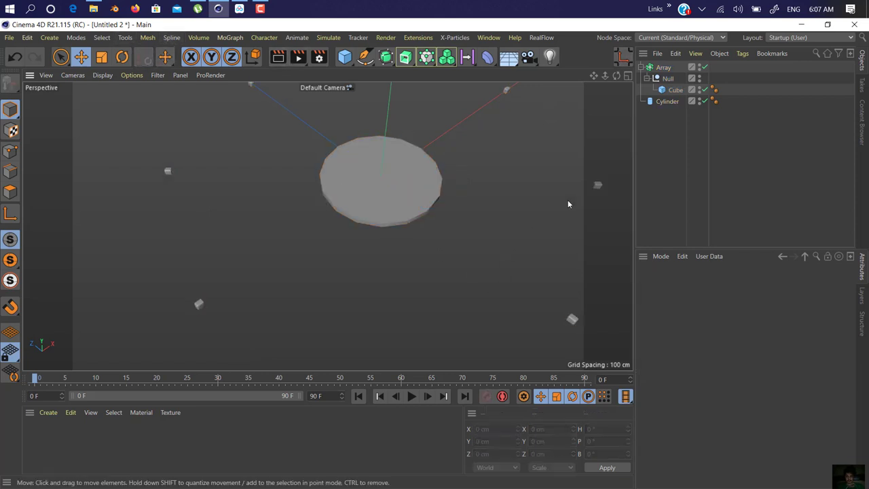
Step: Set the Array's radius to 69 cm and its copies to 84, ringing the disc's rim with ridges
left_click(600, 184)
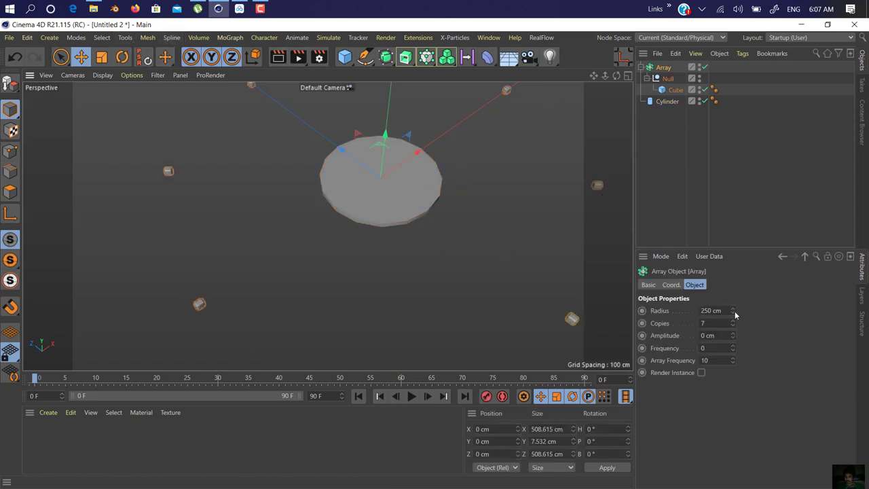
left_click_drag(733, 311, 692, 314)
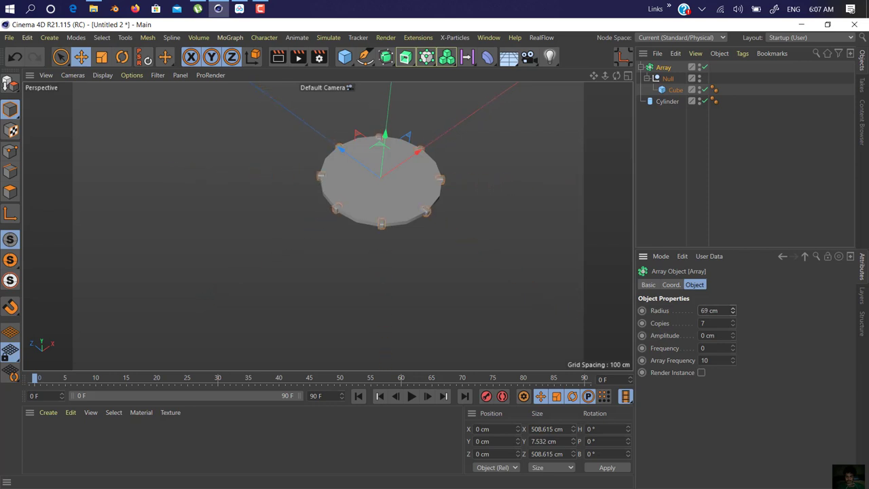
left_click_drag(732, 323, 773, 317)
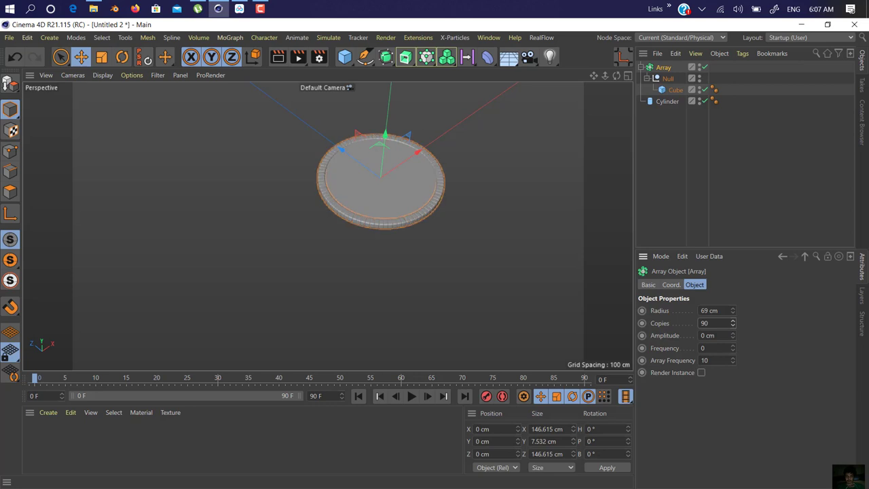
left_click_drag(435, 211, 409, 219, "alt")
scroll(411, 222, "up", 5)
left_click_drag(411, 263, 434, 178, "alt")
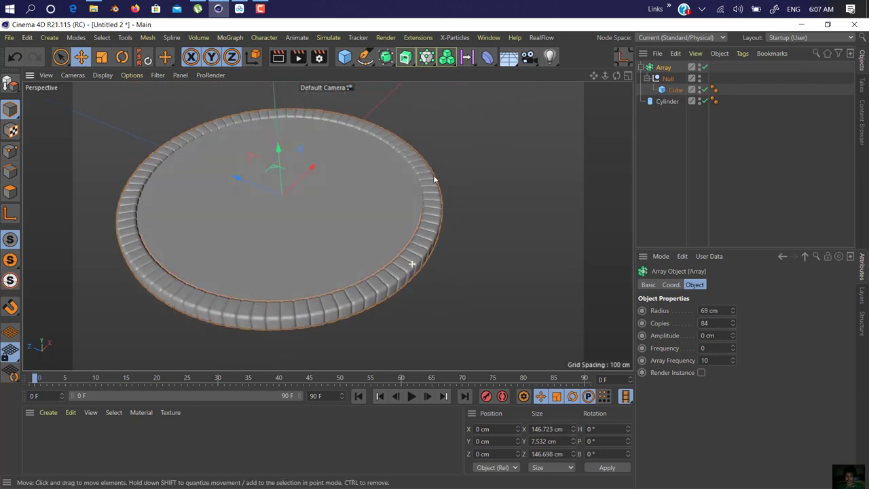
left_click(627, 76)
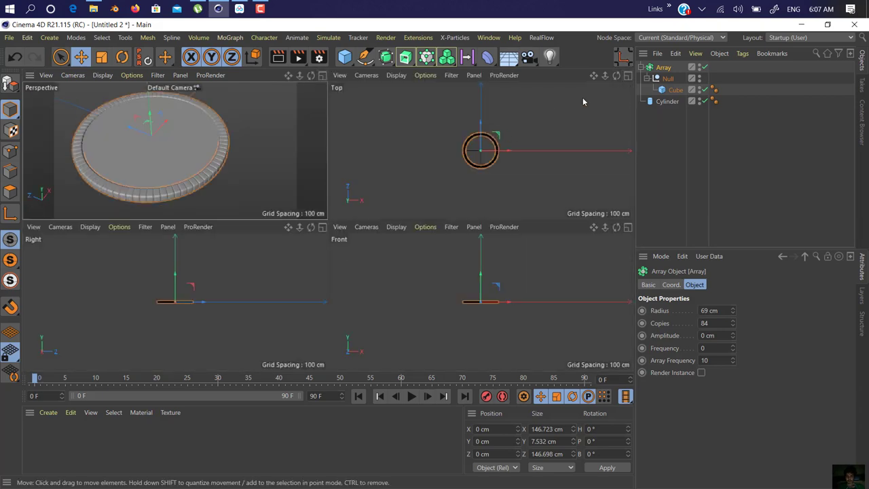
left_click(627, 75)
left_click(627, 76)
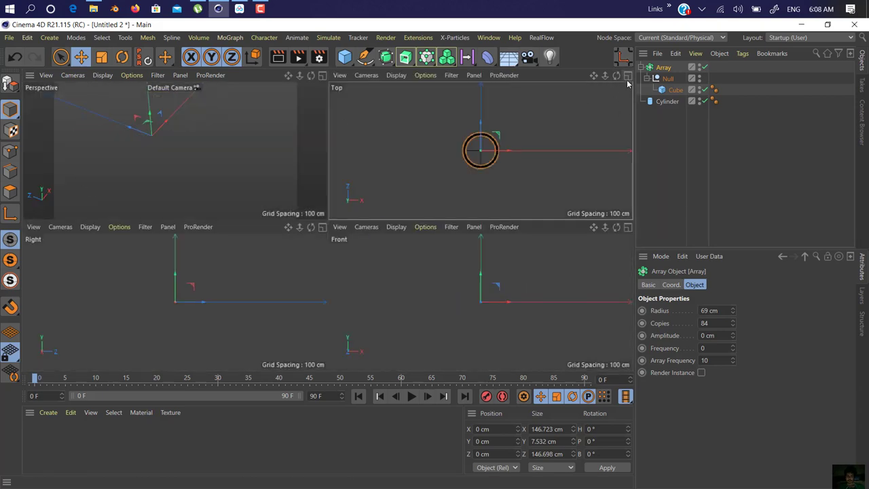
left_click(322, 75)
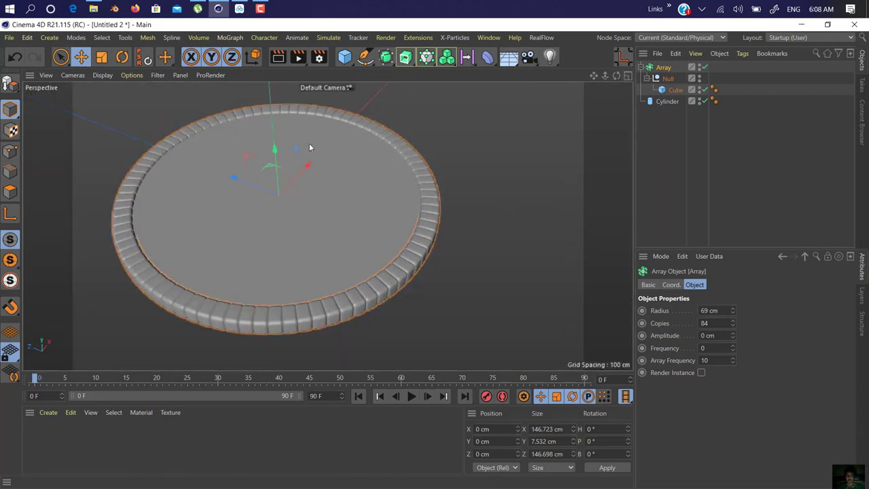
Step: Switch to the Oreo250kMesh.c4d project and examine the rim ridges on the finished cookie up close
left_click(500, 38)
left_click(516, 365)
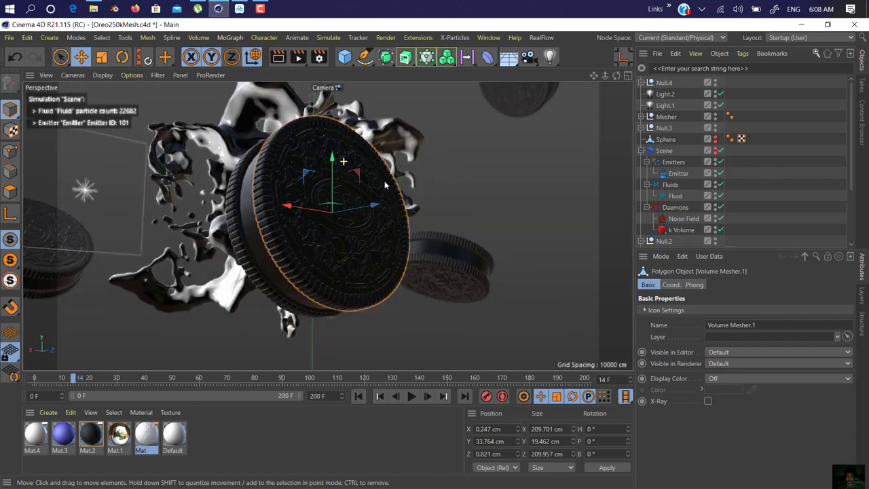
scroll(262, 239, "up", 8)
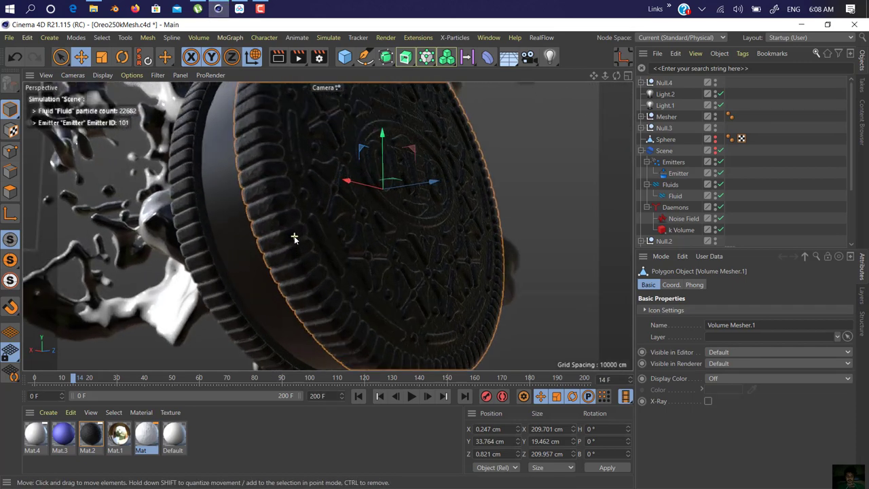
left_click_drag(281, 236, 214, 236)
key("ctrl+z")
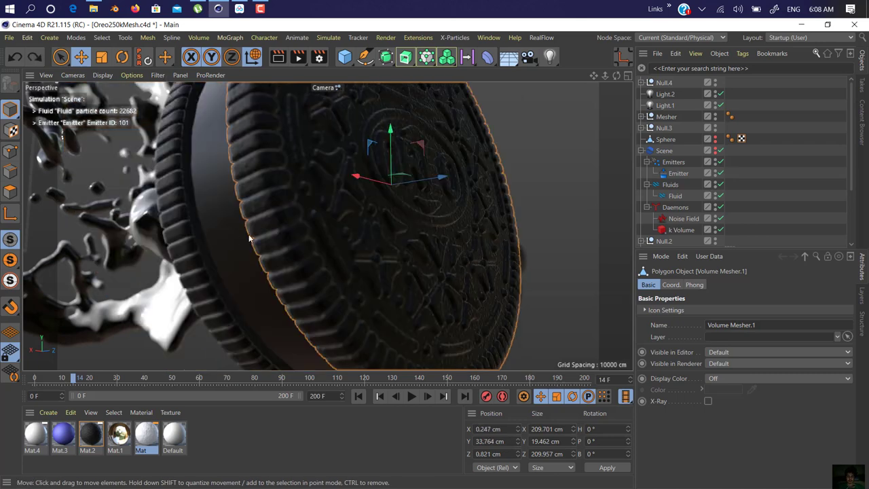
left_click_drag(271, 233, 135, 245, "alt")
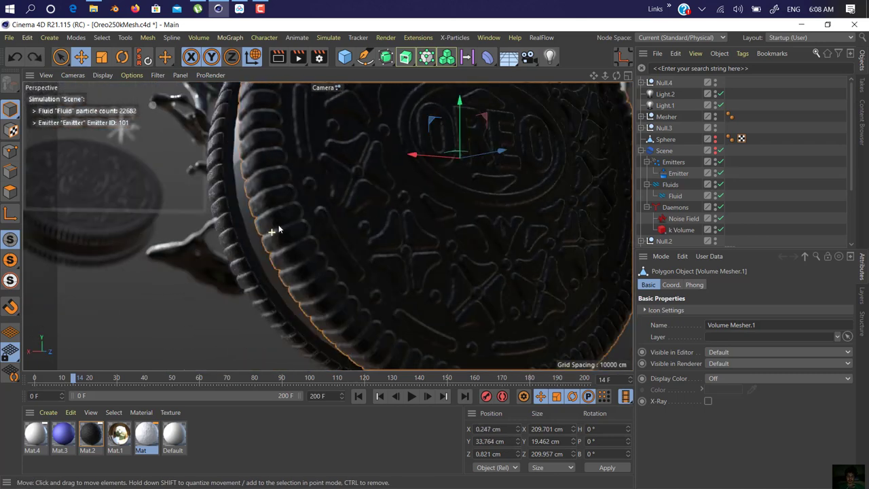
Step: Return to the Untitled 2 project and raise the ridge Array to about 2.1 cm in Y
left_click(485, 38)
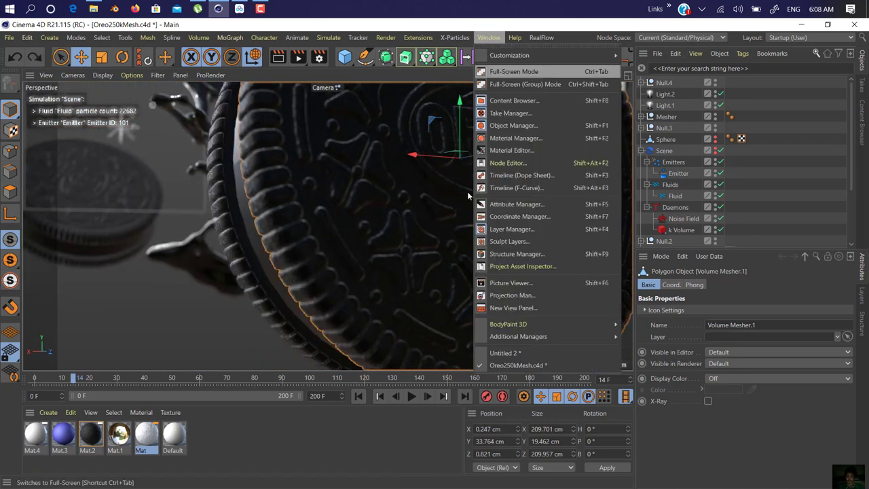
left_click(500, 356)
left_click_drag(293, 219, 260, 202, "alt")
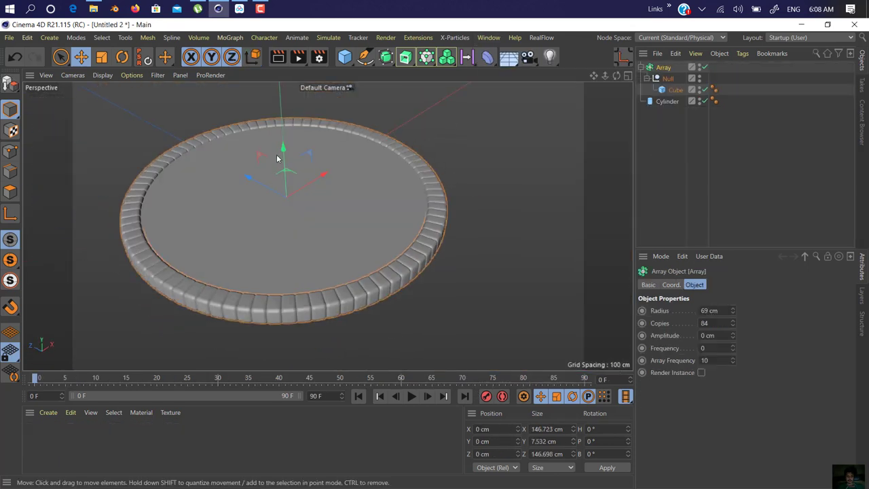
left_click_drag(283, 157, 283, 153)
left_click_drag(288, 201, 277, 138, "alt")
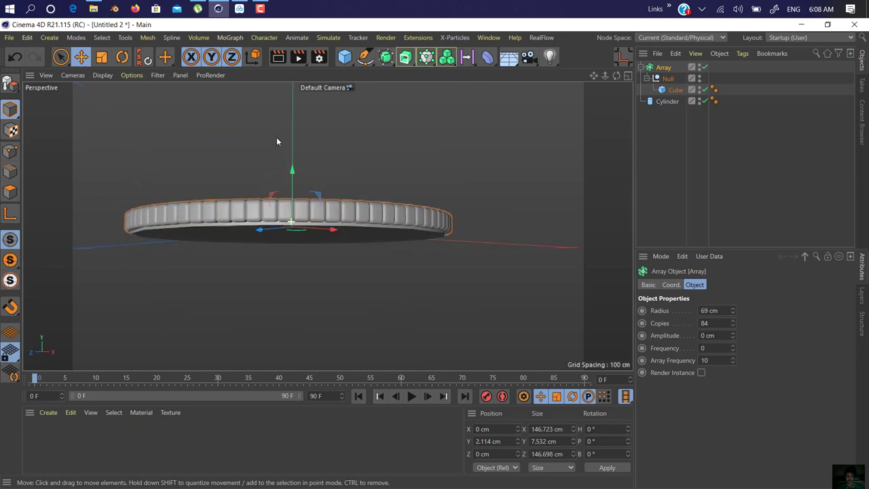
Step: Try thinning the disc cylinder to a height of about 3.3 cm
left_click(314, 239)
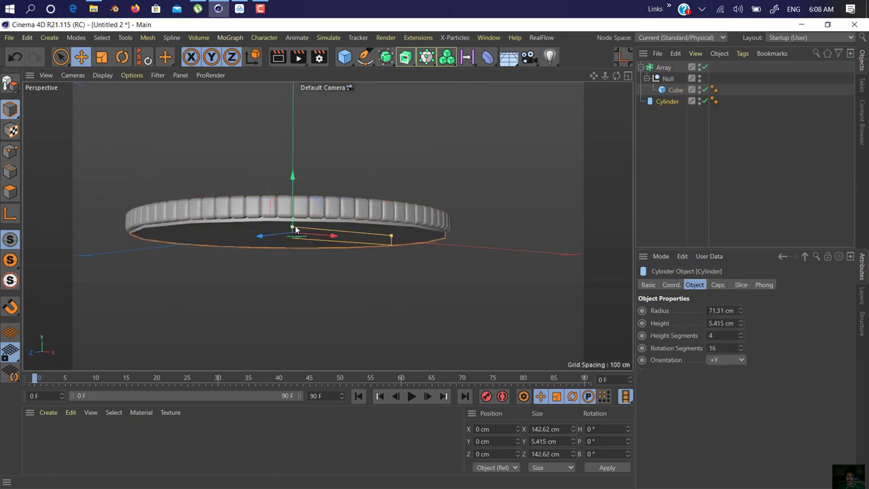
left_click_drag(392, 236, 394, 237)
key("ctrl+z")
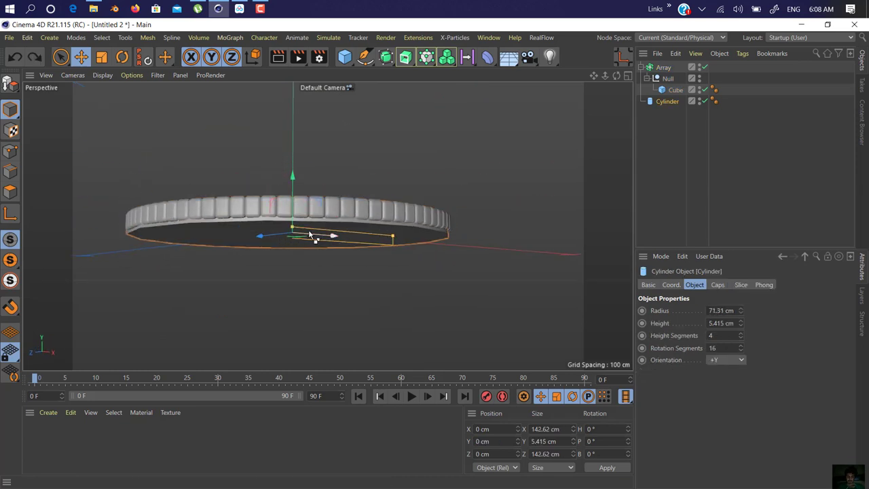
left_click_drag(293, 227, 297, 233)
key("space")
left_click_drag(336, 184, 320, 244, "alt")
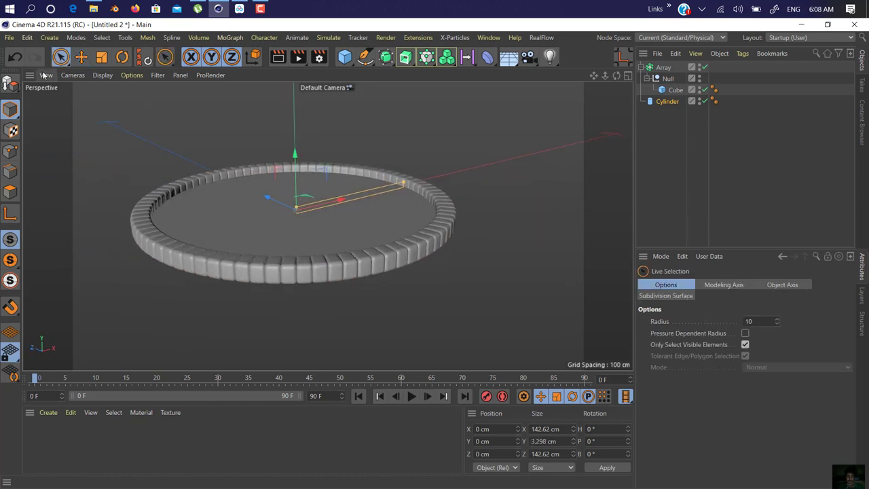
Step: Thicken the disc cylinder to about 5.2 cm in height and shift it to about -0.02 cm in Y
key("e")
left_click_drag(293, 209, 247, 260)
scroll(290, 247, "down", 5)
left_click_drag(283, 230, 283, 300, "alt")
scroll(282, 297, "up", 6)
left_click_drag(302, 240, 366, 234, "alt")
middle_click_drag(326, 224, 343, 255, "alt")
left_click_drag(374, 174, 353, 135, "alt")
left_click_drag(593, 75, 482, 145)
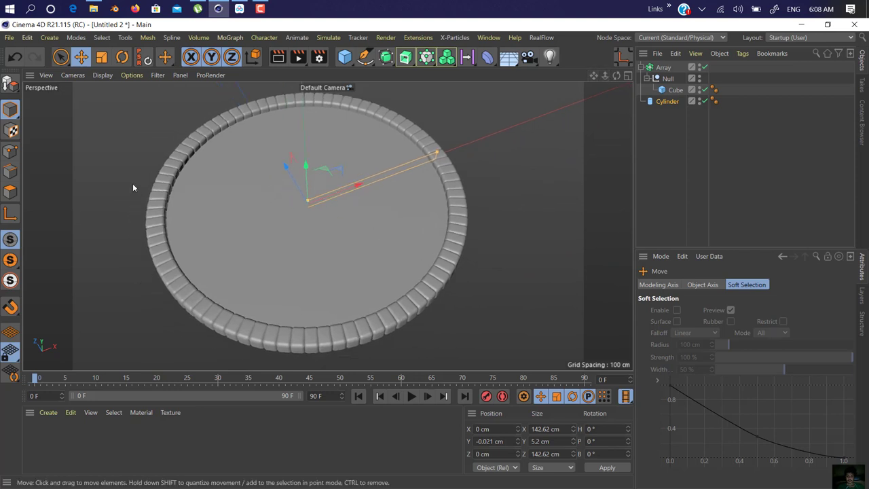
Step: Switch to File Explorer and view the details image from the Texture folder inside Tutorial
left_click(93, 8)
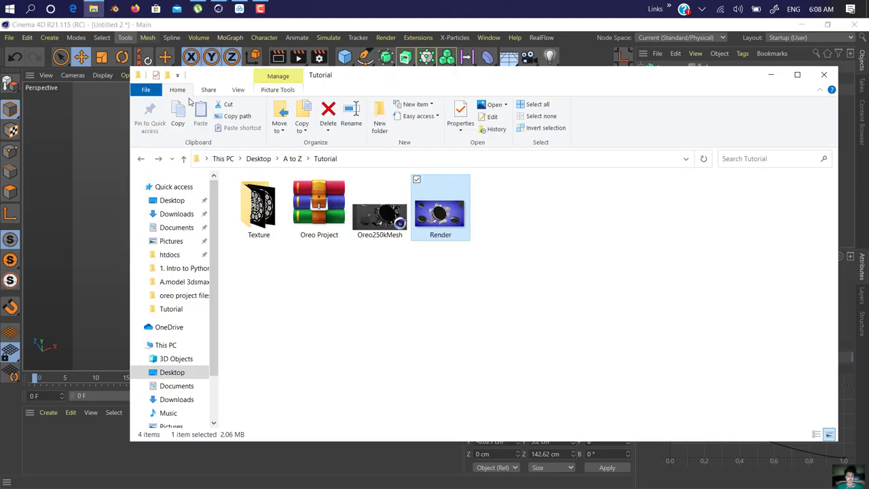
double_click(261, 211)
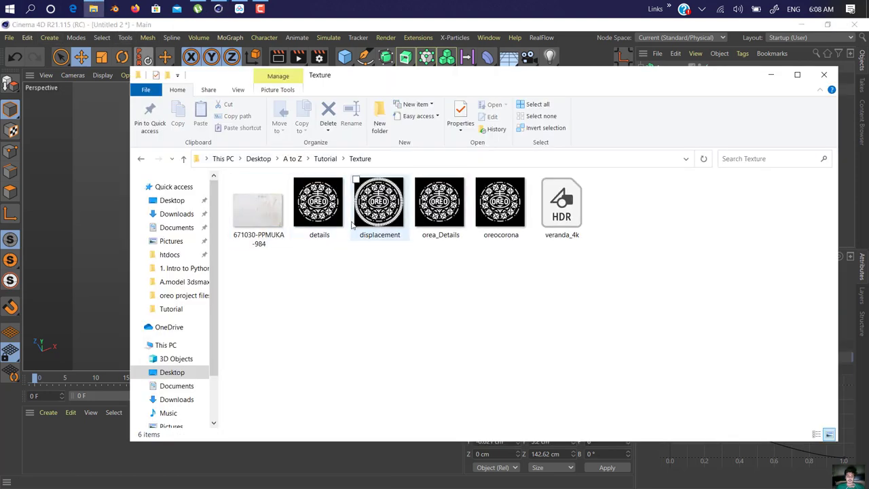
double_click(333, 216)
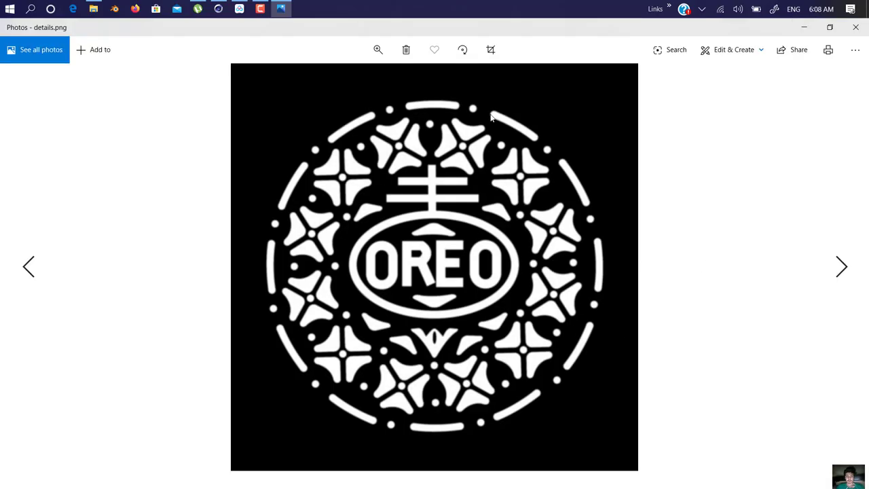
scroll(338, 168, "up", 3)
scroll(340, 167, "down", 3)
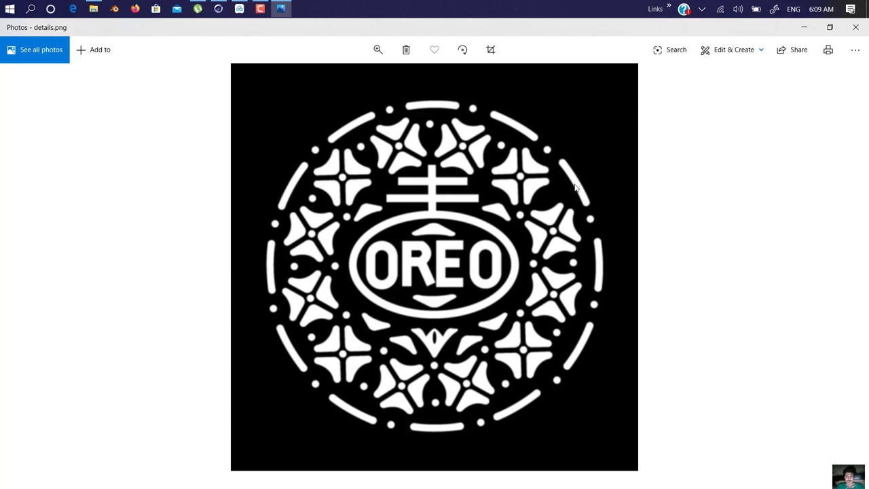
Step: Reopen the details image and examine its OREO lettering and surrounding pattern at close range
left_click(805, 28)
double_click(351, 192)
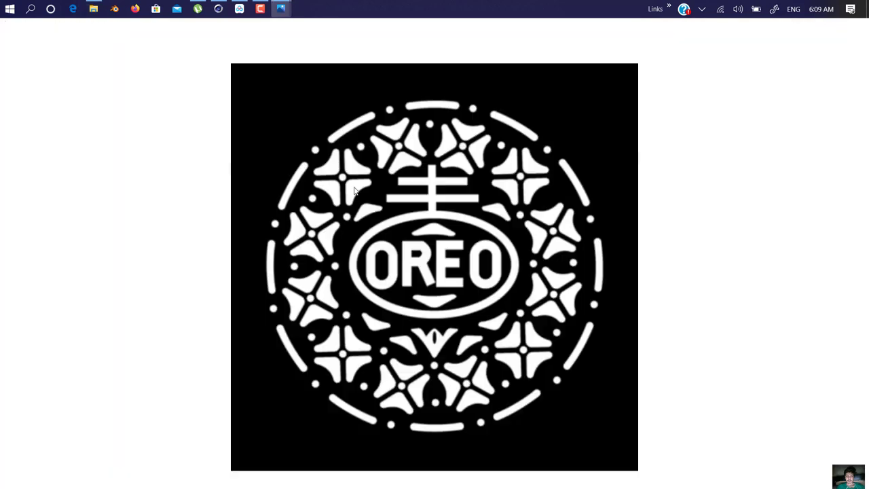
scroll(554, 216, "up", 5)
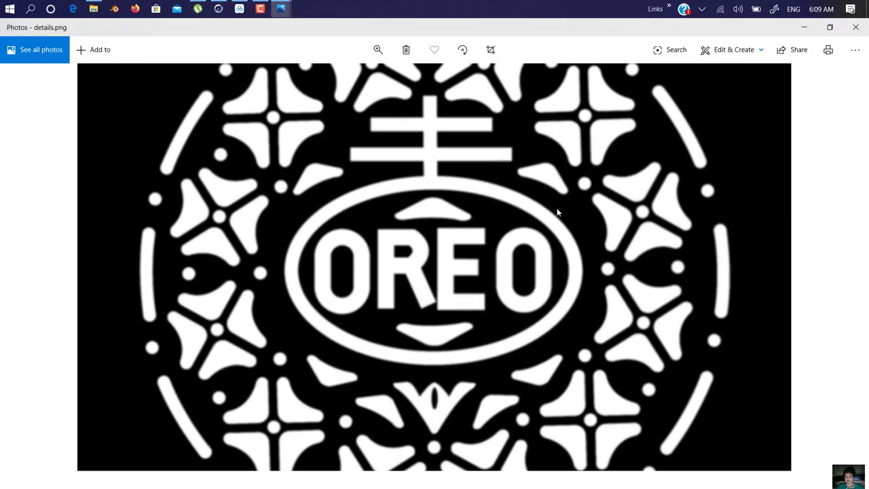
left_click_drag(622, 221, 518, 282)
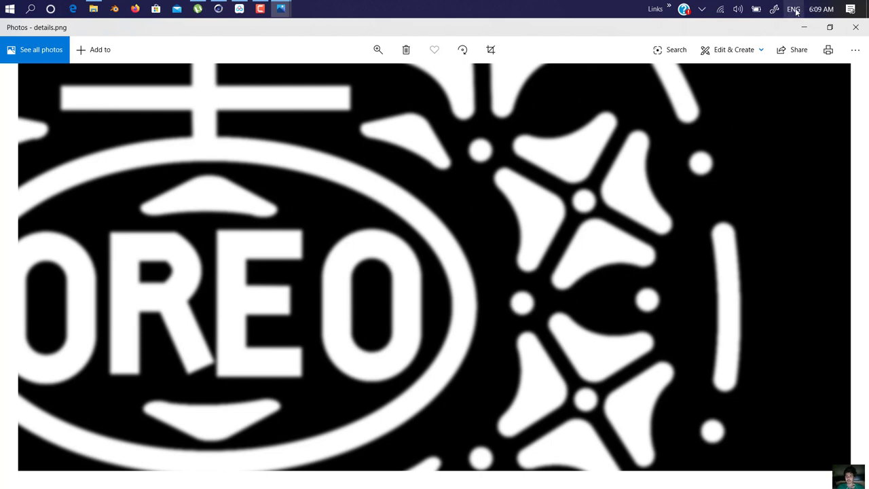
Step: Return to Cinema 4D and narrow the cube inside the rim array to about 4.6 cm in X
left_click(803, 27)
left_click_drag(421, 80, 384, 249)
left_click(465, 190)
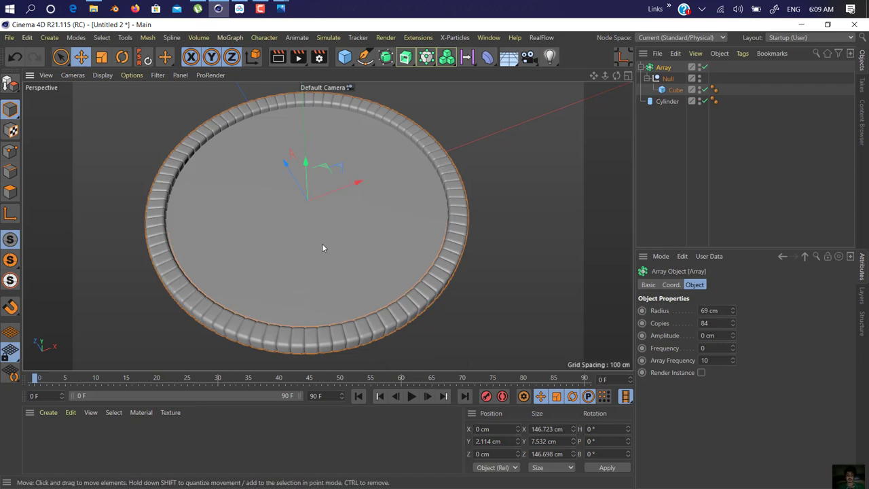
left_click(674, 89)
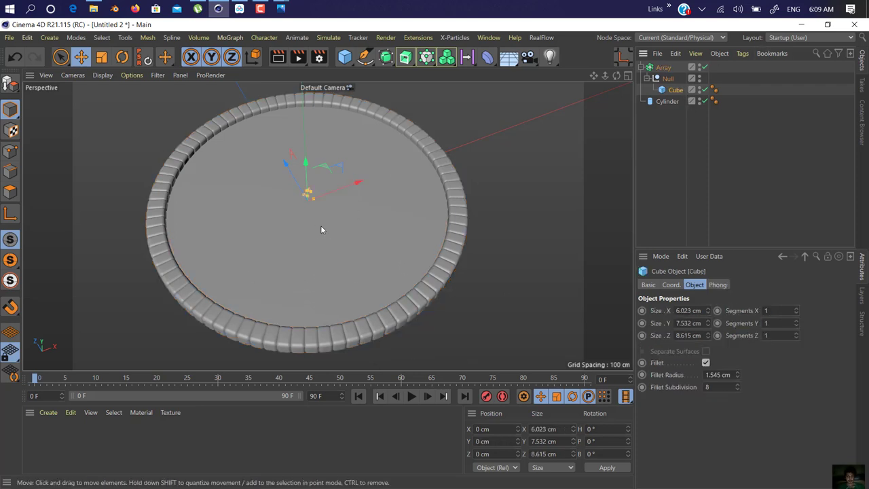
left_click(452, 236)
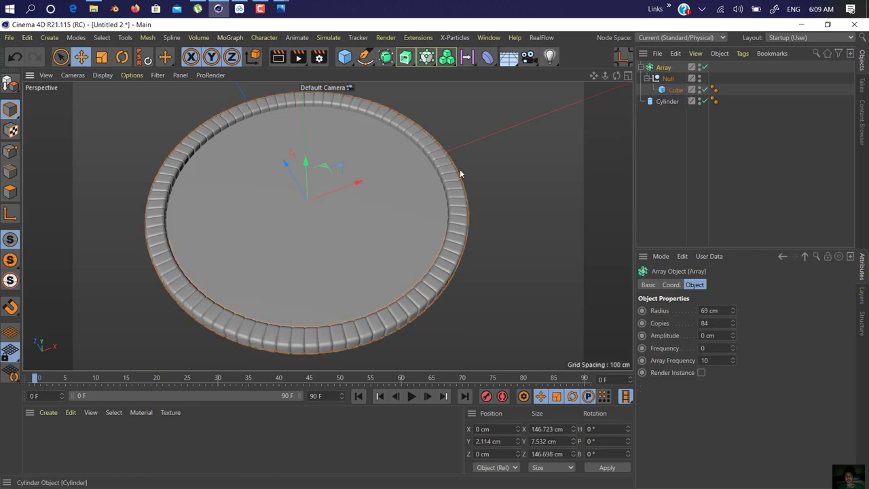
left_click(676, 94)
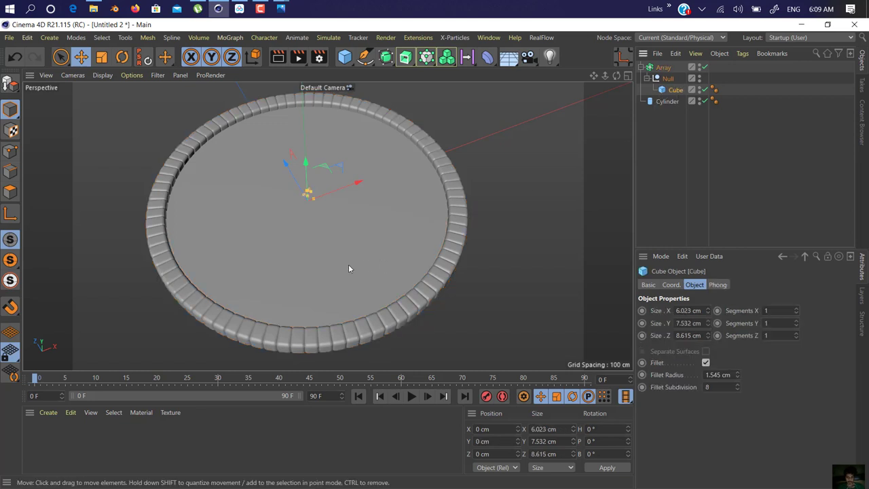
scroll(278, 188, "up", 10)
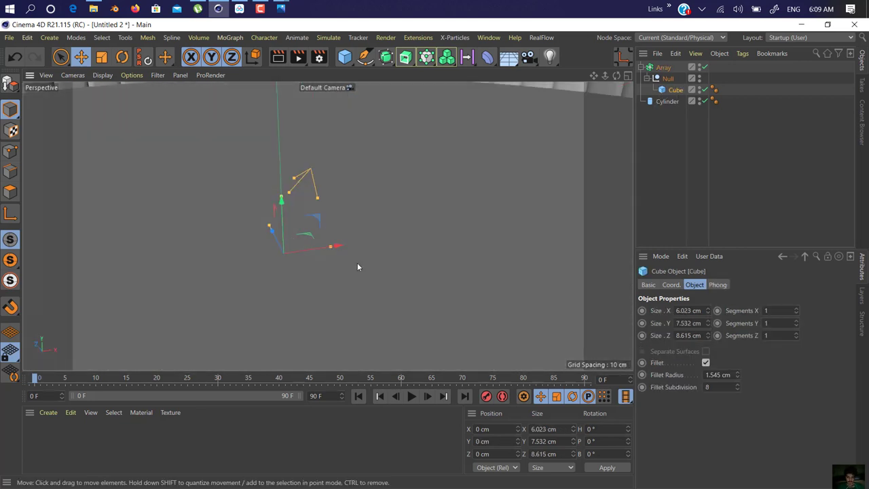
left_click_drag(331, 246, 318, 245)
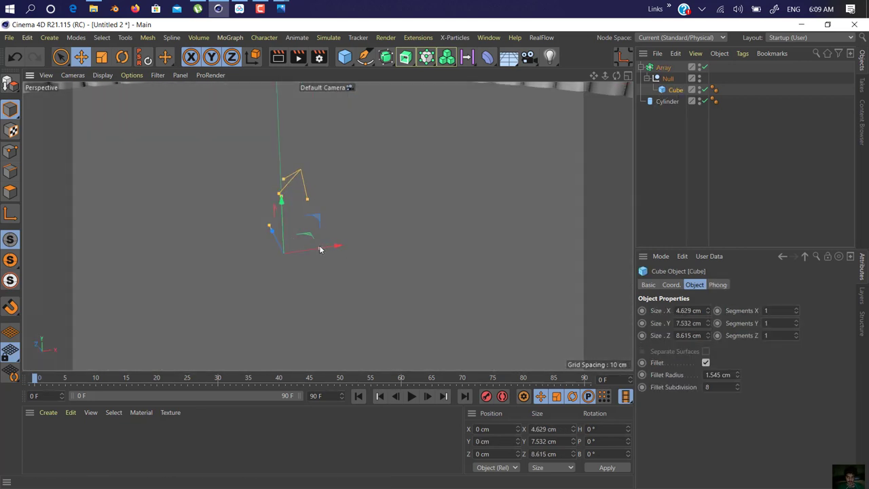
scroll(364, 255, "down", 10)
left_click_drag(405, 294, 402, 358, "alt")
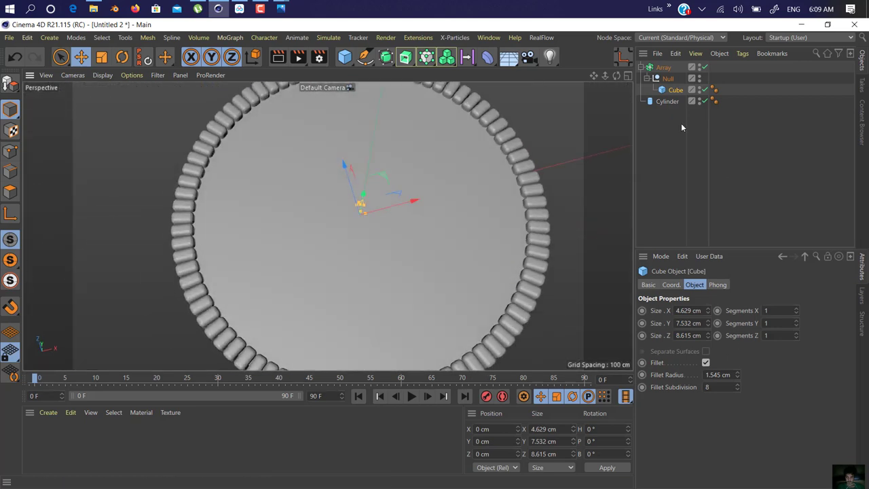
Step: Increase the rim array's number of copies to 104
left_click(668, 79)
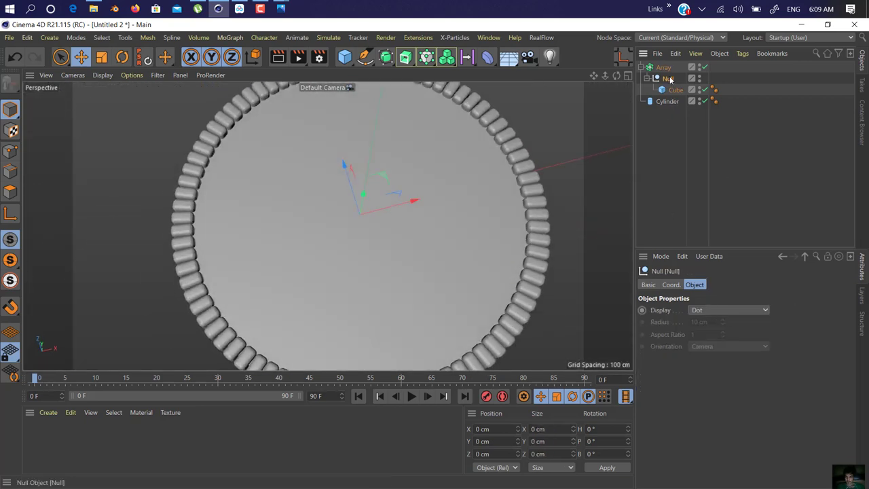
left_click(663, 67)
left_click_drag(733, 323, 733, 309)
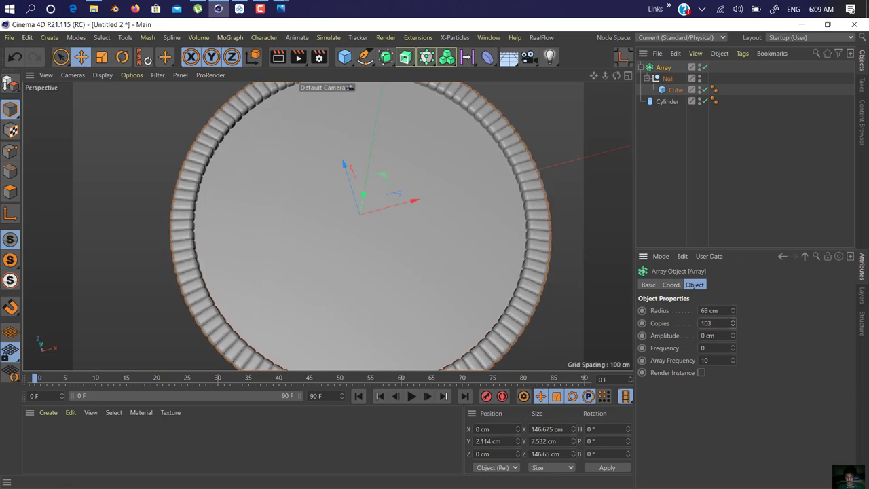
scroll(455, 284, "down", 4)
mouse_move(454, 285)
left_mouse_down("alt")
mouse_move(449, 161)
mouse_move(451, 274)
left_mouse_up("alt")
scroll(451, 275, "down", 1)
scroll(451, 274, "down", 1)
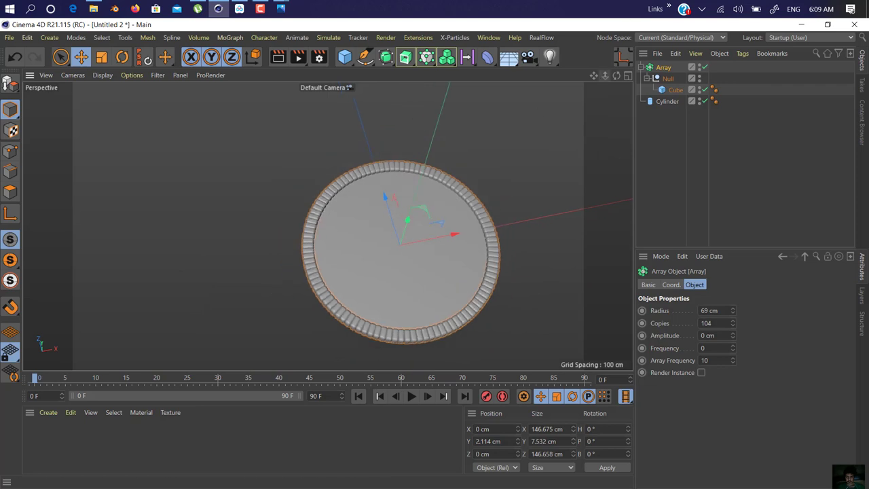
left_click_drag(594, 76, 506, 33)
left_click_drag(316, 259, 371, 260, "alt")
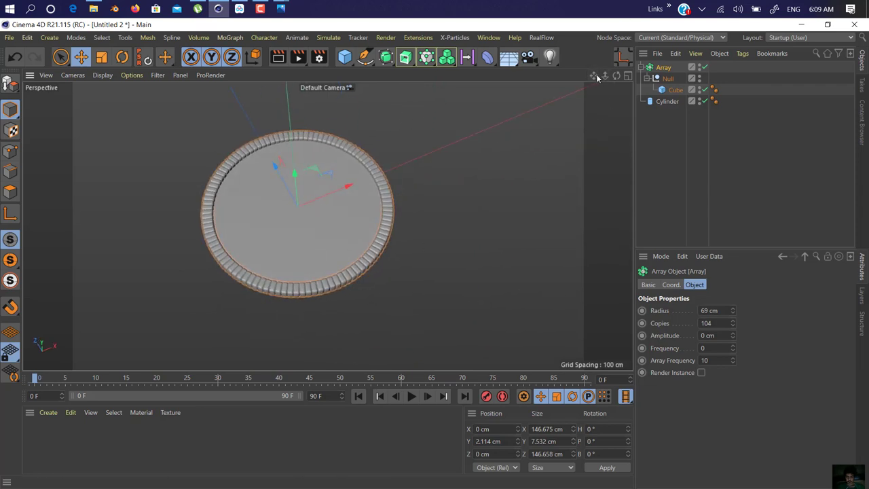
left_click_drag(593, 76, 608, 122)
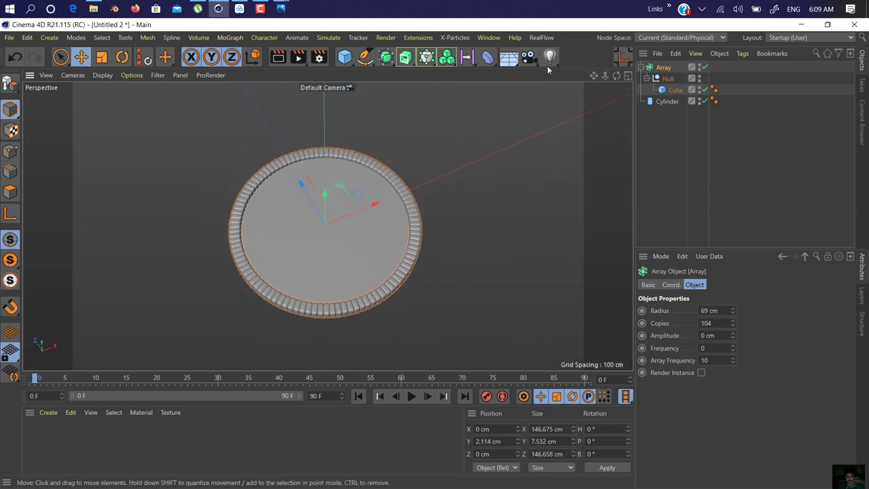
left_click_drag(331, 226, 359, 251, "alt")
Step: Add a Vectorizer and move it beside the cookie to about X 128 cm, Z -28 cm
left_click(387, 58)
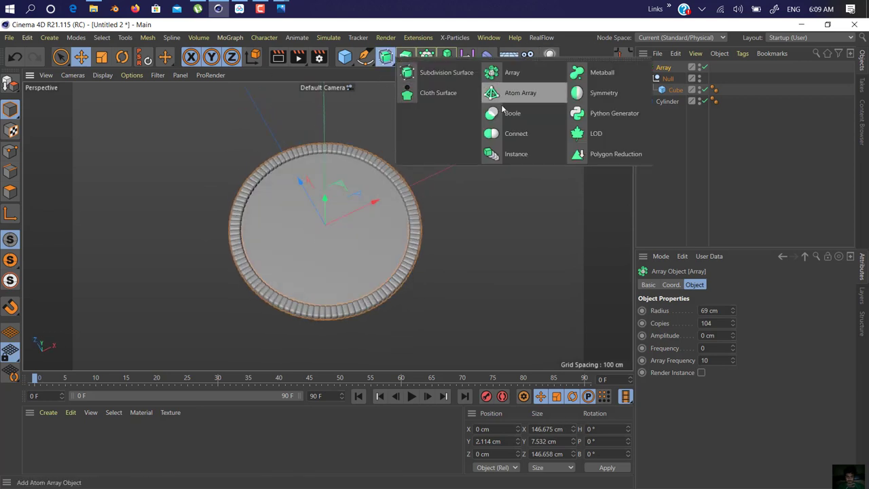
left_click(404, 58)
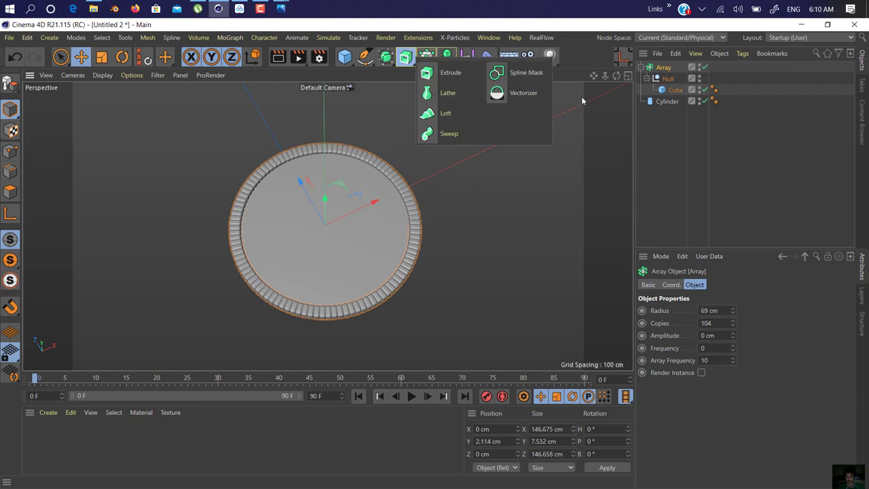
left_click(519, 93)
left_click_drag(442, 226, 431, 196, "alt")
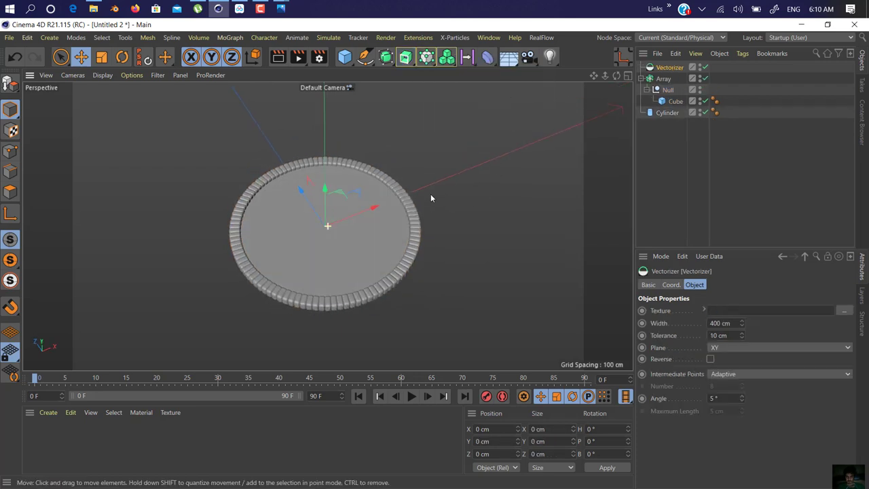
left_click_drag(375, 205, 503, 197)
left_click_drag(436, 144, 458, 166)
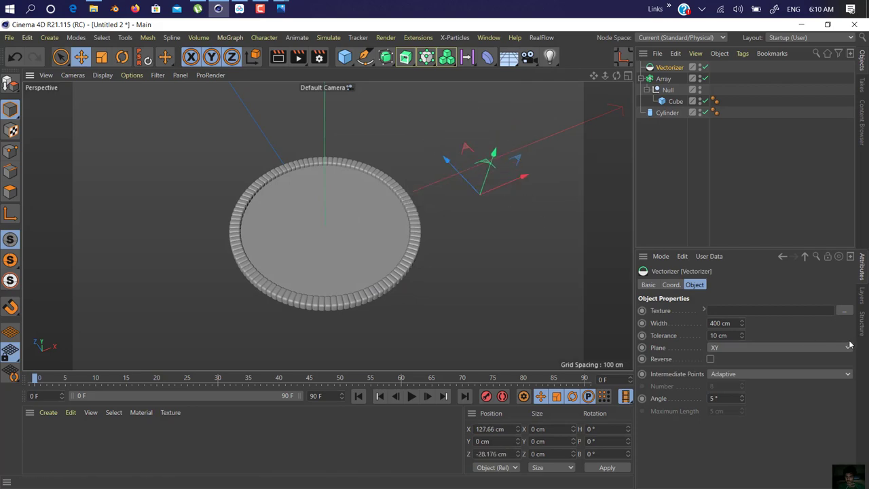
Step: Load the details image from the Texture folder as the Vectorizer's texture, without copying it to the project location
left_click(843, 310)
scroll(387, 265, "down", 5)
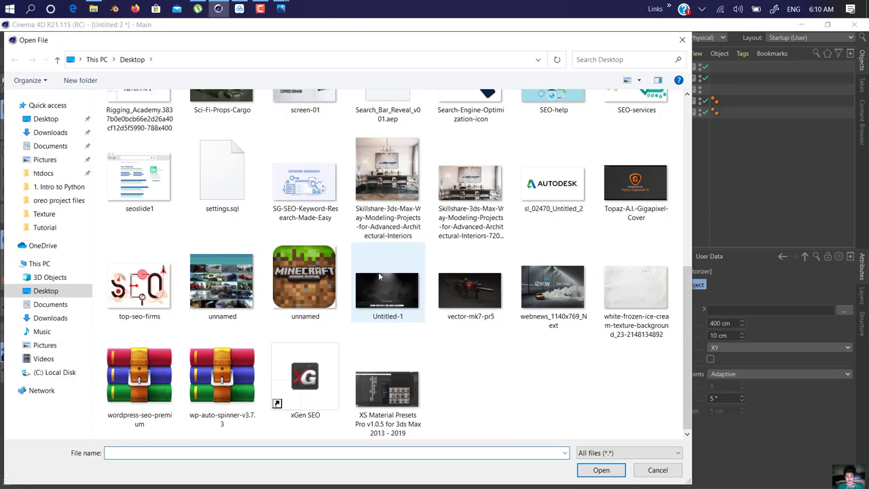
scroll(387, 265, "up", 5)
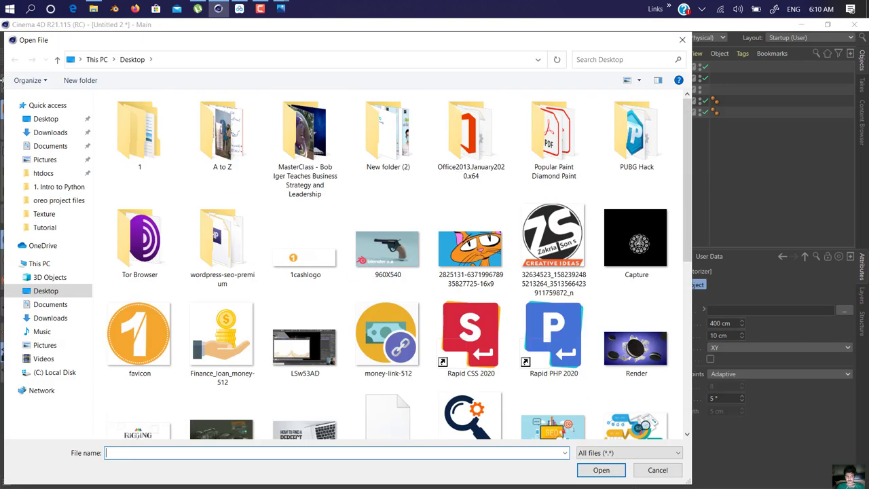
left_click(46, 215)
double_click(196, 121)
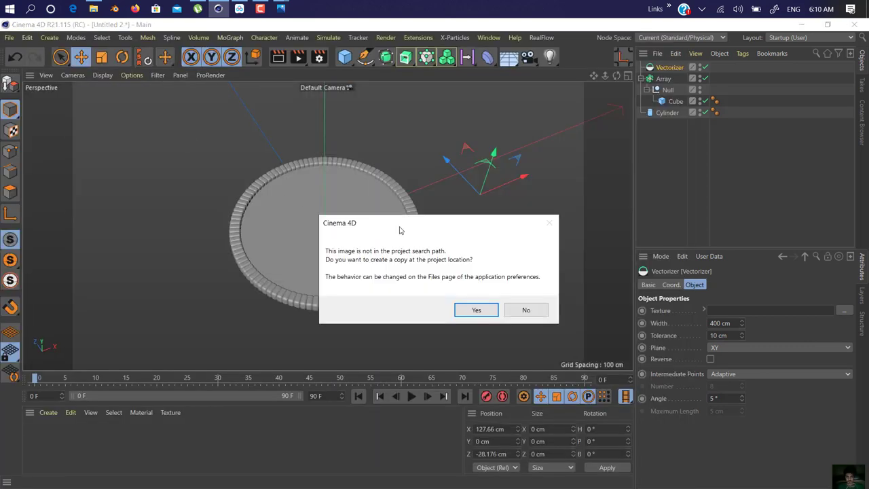
left_click(513, 313)
Step: Try moving the vectorized outline towards the cookie and rotating it to a -90° pitch
left_click_drag(524, 189, 357, 175)
key("t")
key("r")
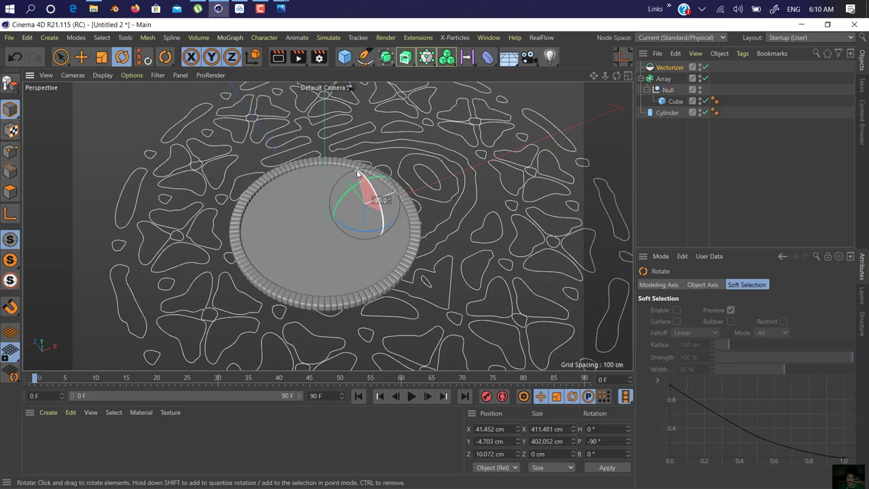
Step: Scale the vectorized outline down to about 225 by 221 cm and reset its position and rotation to zero
key("t")
left_click_drag(413, 183, 306, 259)
left_click(146, 59)
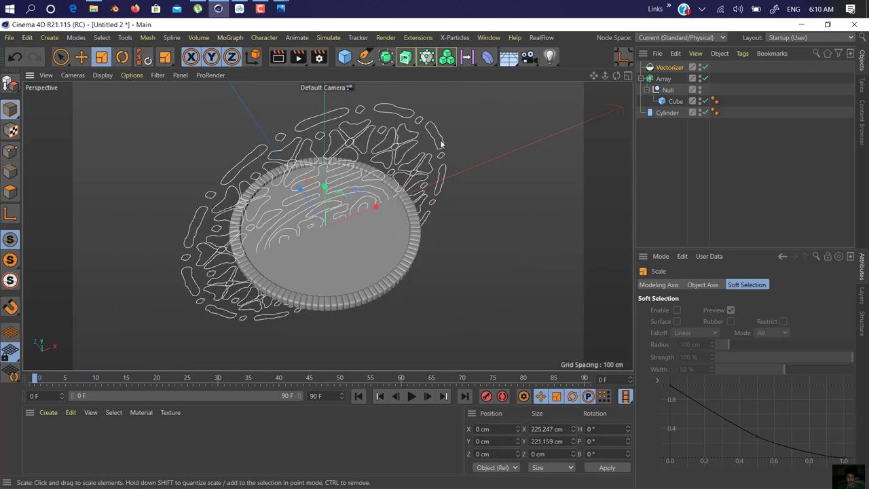
Step: Lay the vectorized outline flat with a 90° pitch and raise it to about 6.2 cm in Y
key("r")
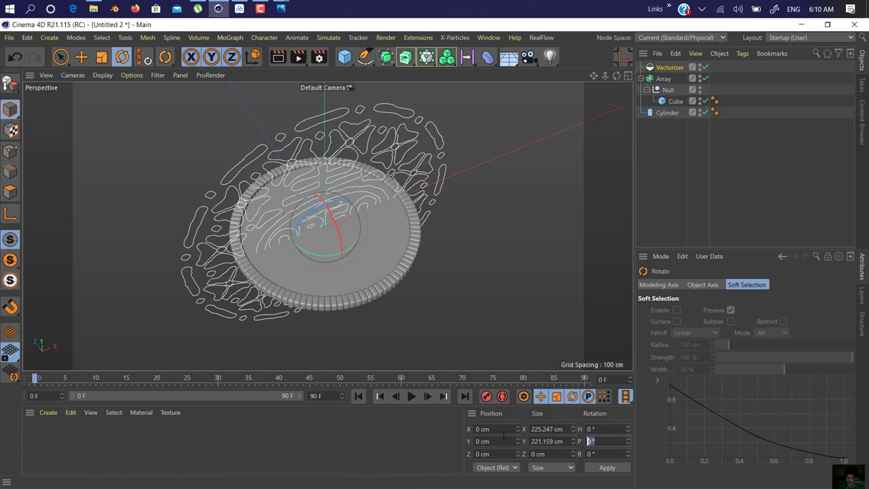
key("Return")
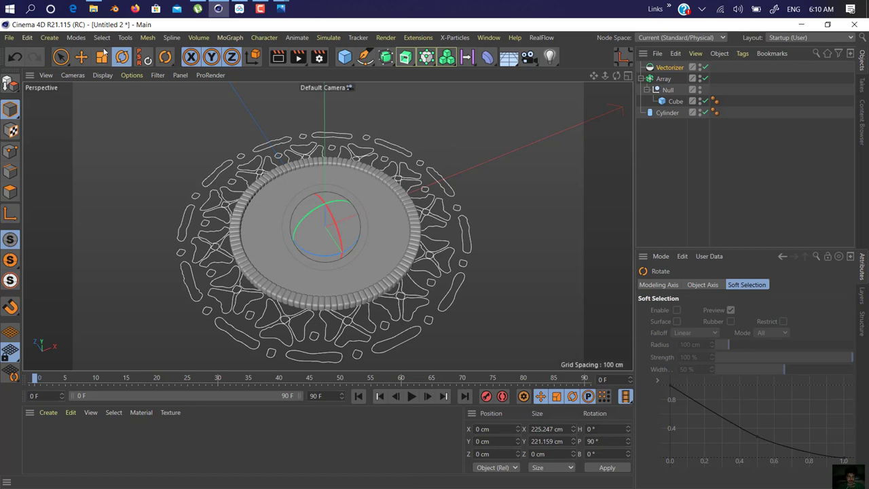
left_click(77, 59)
left_click_drag(327, 189, 325, 184)
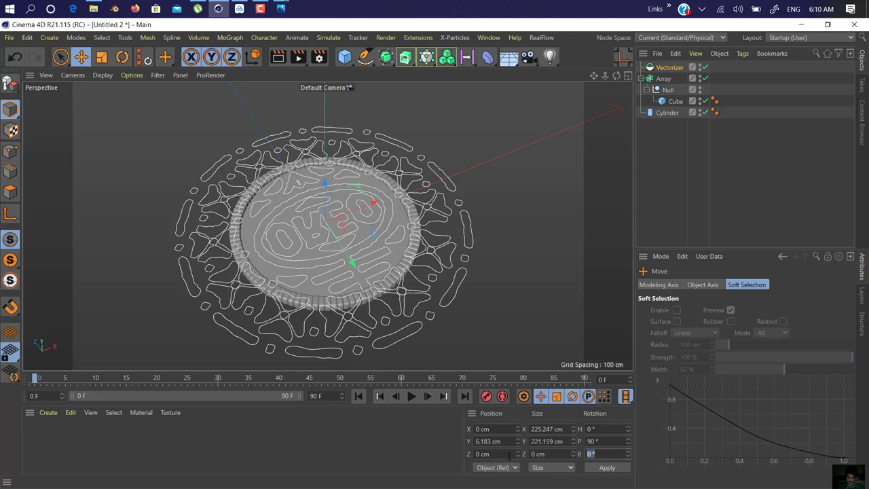
Step: Set the outline's bank to 180° and, after trying a 180° pitch, return its pitch to 90°
key("Return")
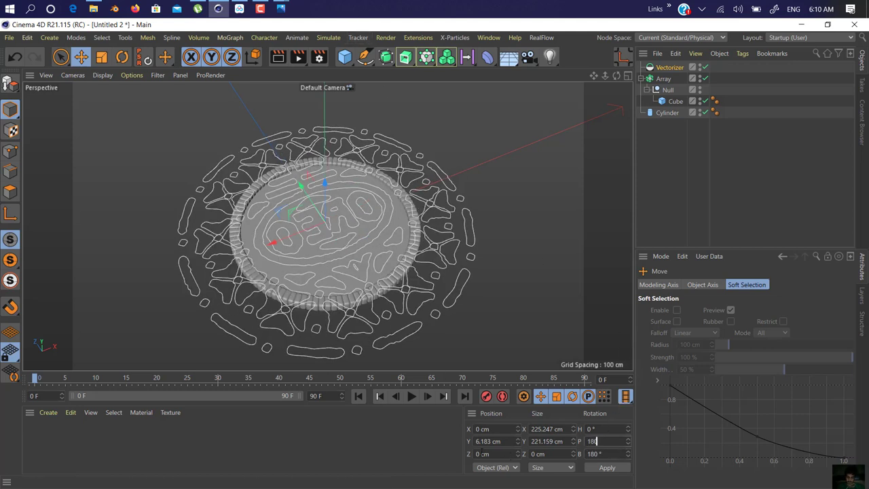
type("180")
key("Return")
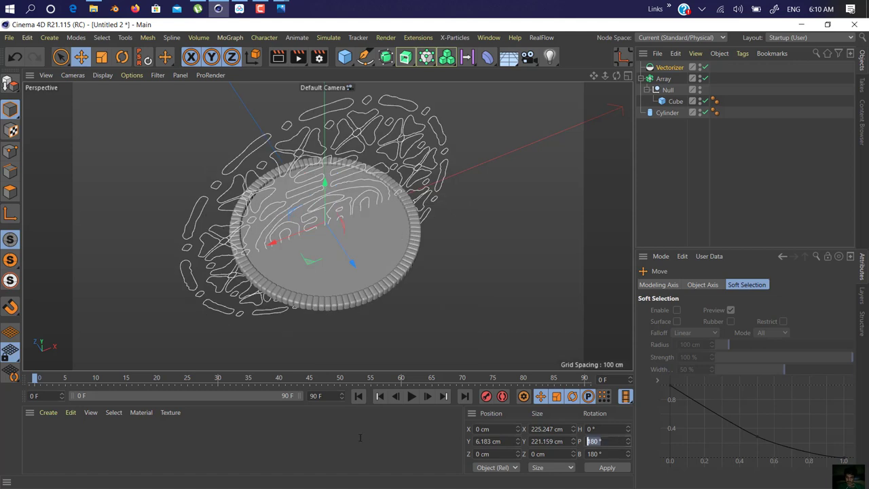
key("space")
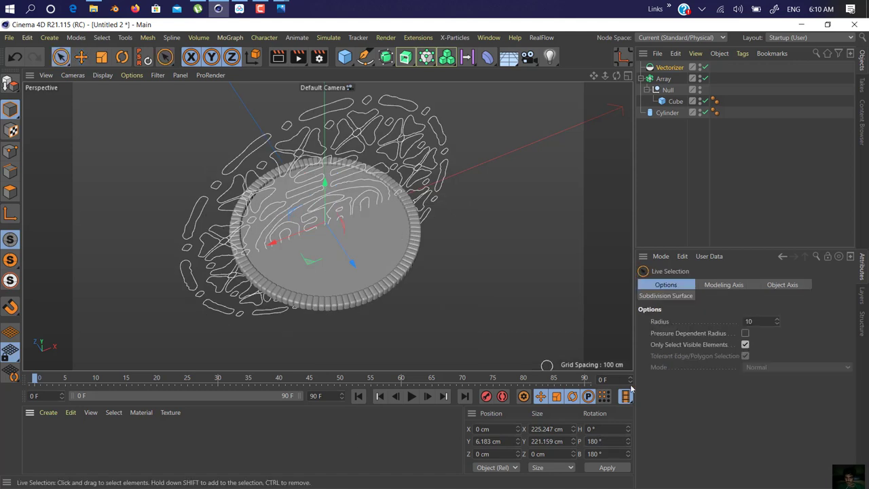
key("Tab")
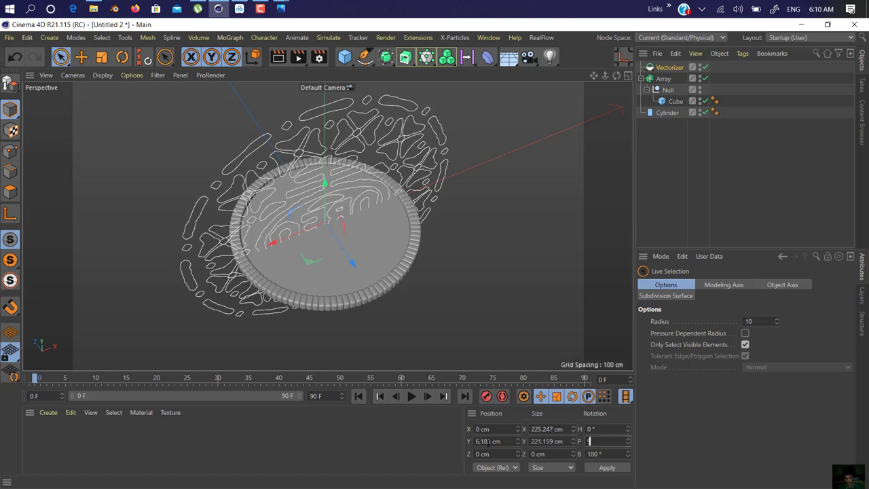
type("90")
key("Return")
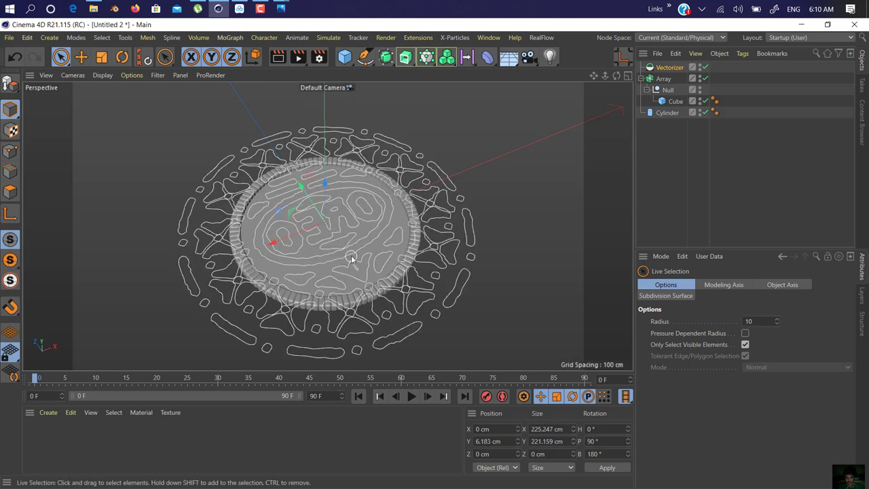
Step: Try headings of 90° and 180° for the vectorized outline, undoing the 180° turn
left_click(81, 57)
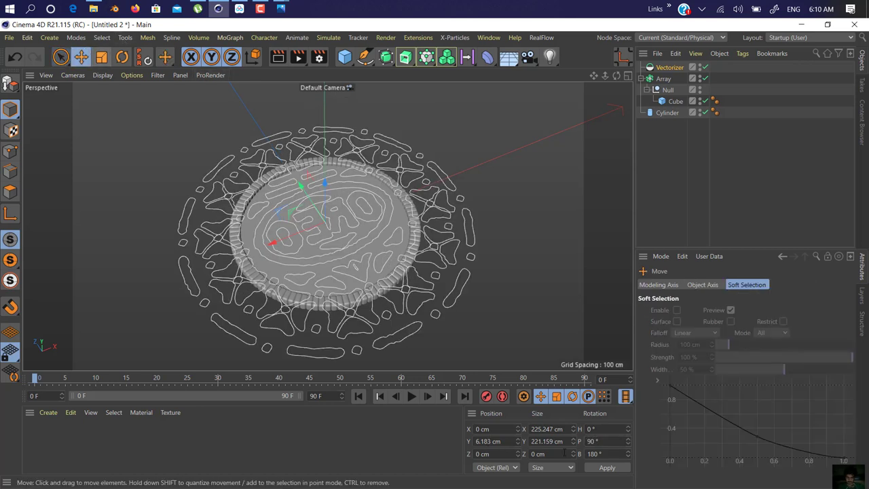
type("90")
key("Return")
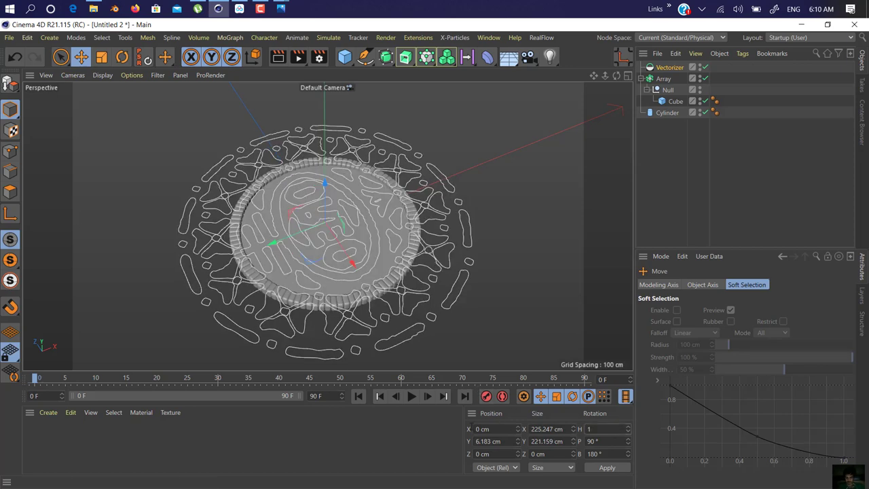
type("180")
key("Return")
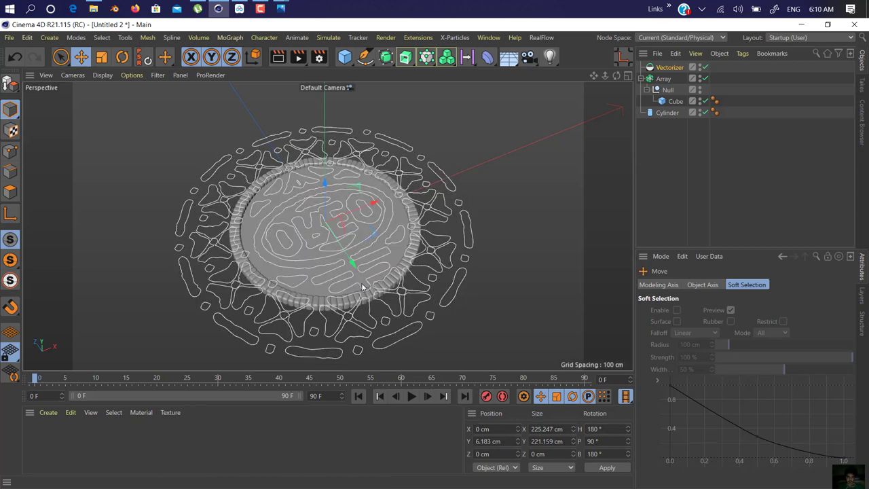
key("ctrl+z")
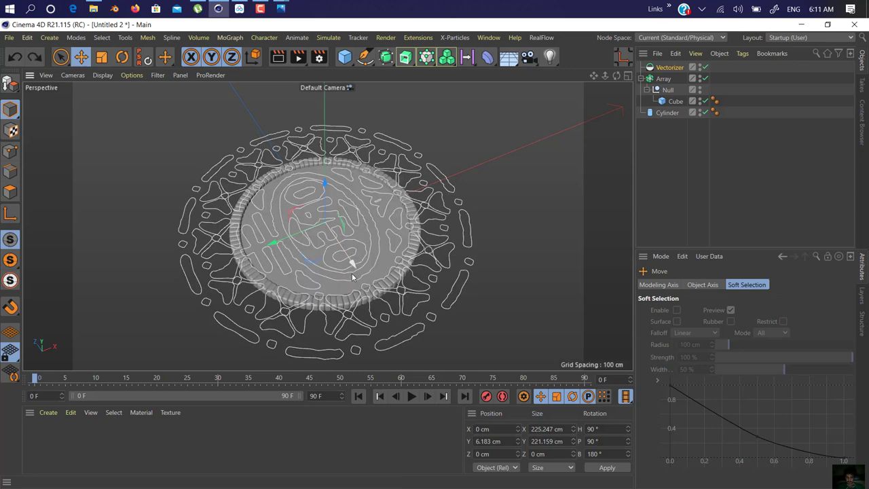
Step: Rotate the vectorized outline on the cookie to a heading of 180°
key("r")
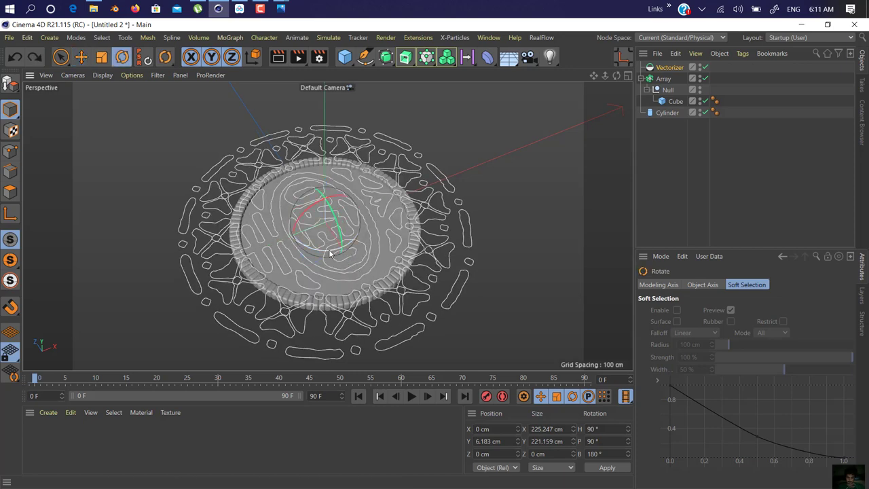
left_click_drag(329, 253, 350, 221)
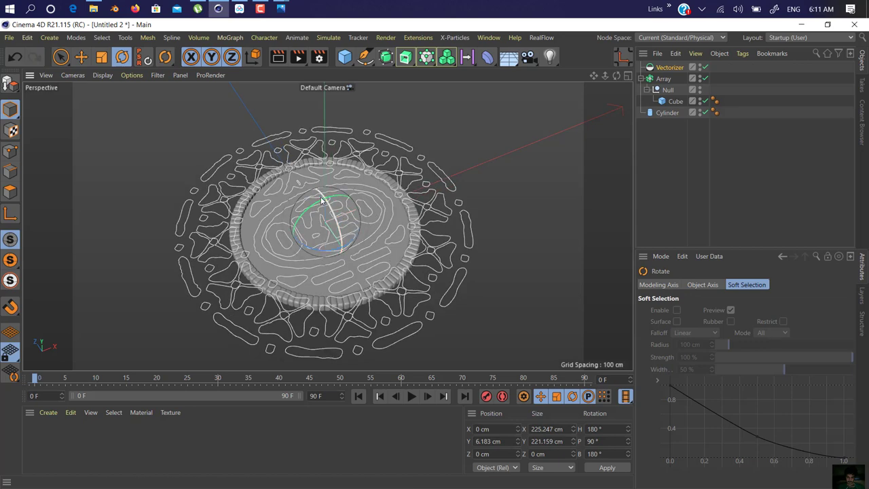
Step: Flip the vectorized outline to a pitch of -90° and scale it down to about 124.7 by 122.5 cm, inside the ridged rim
left_click_drag(321, 197, 348, 368)
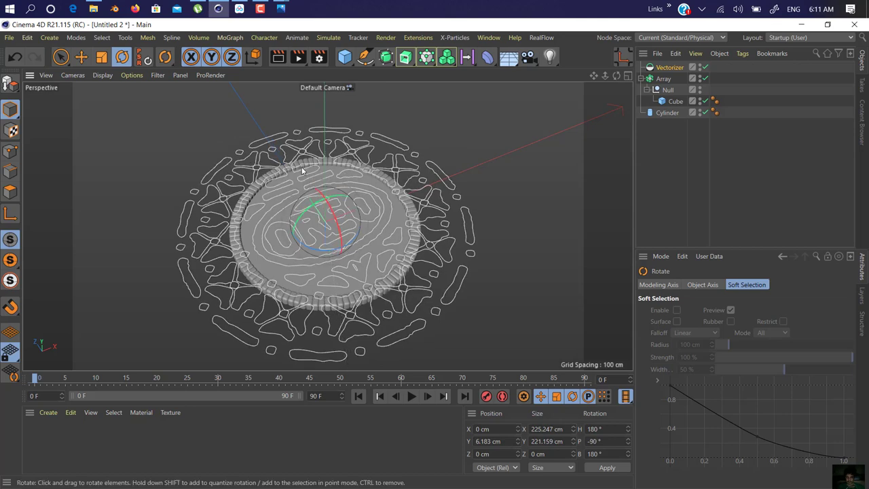
left_click(101, 57)
left_click_drag(175, 160, 76, 284)
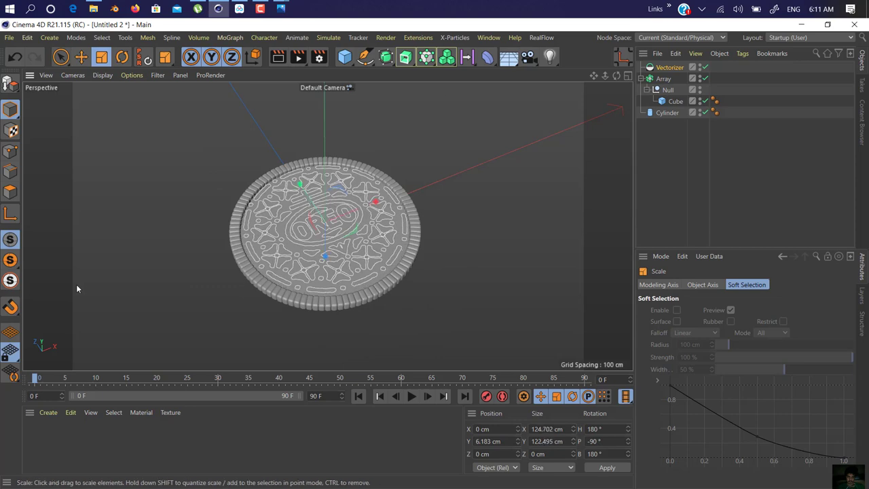
Step: In the top view, shift the vectorized outline to about 0.73 cm in X and 0.6 cm in Z to centre it on the disc
left_click(627, 76)
left_click(628, 76)
scroll(337, 242, "up", 5)
scroll(338, 242, "up", 2)
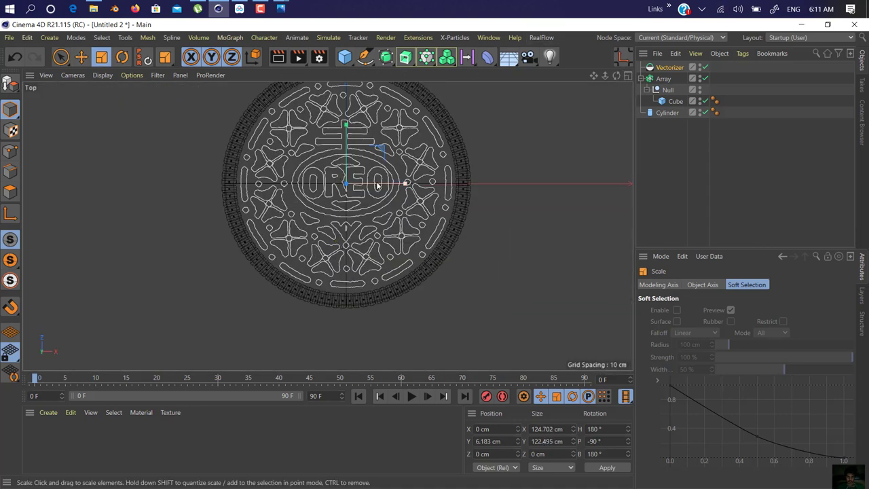
left_click_drag(593, 76, 574, 108)
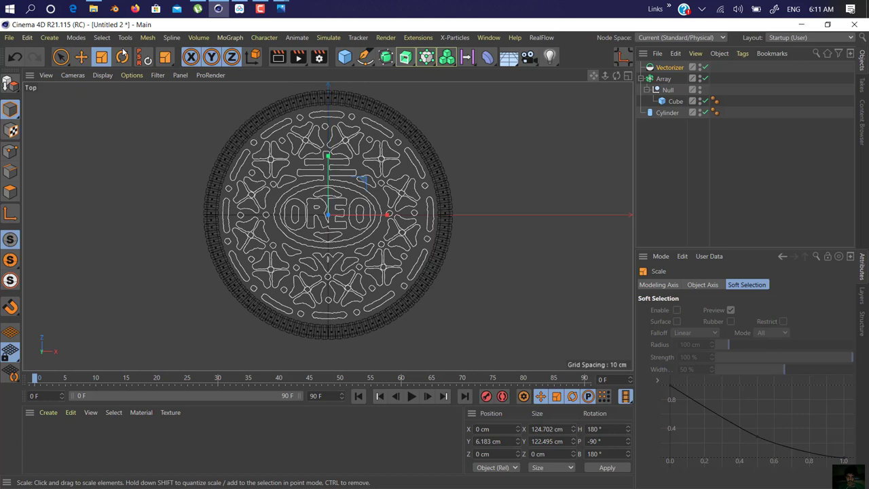
left_click(81, 57)
left_click_drag(365, 214, 367, 214)
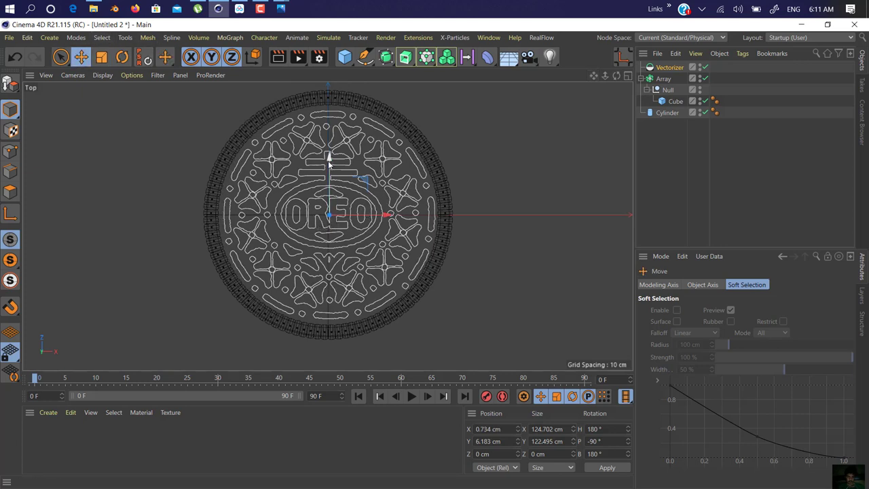
left_click_drag(329, 161, 331, 176)
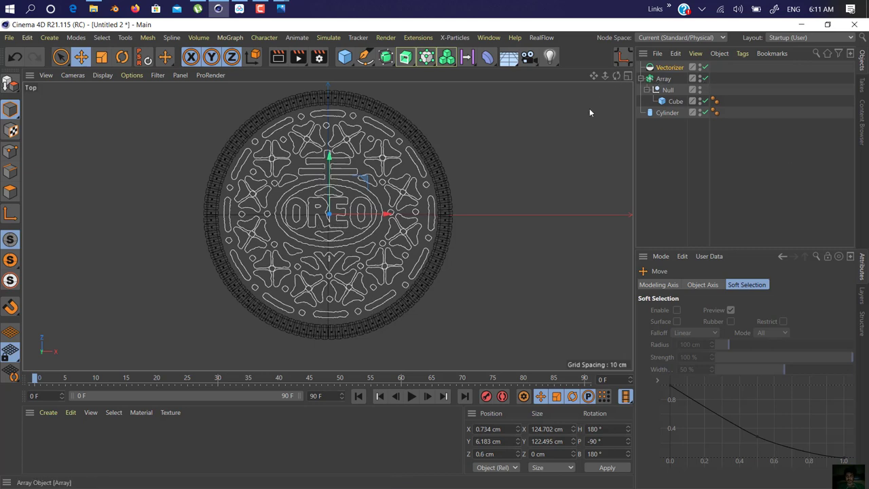
Step: Set the vectorized outline's tolerance to 0 cm and check its contours on the cookie in the perspective view
left_click(628, 75)
left_click(210, 135)
left_click(323, 76)
scroll(279, 245, "up", 7)
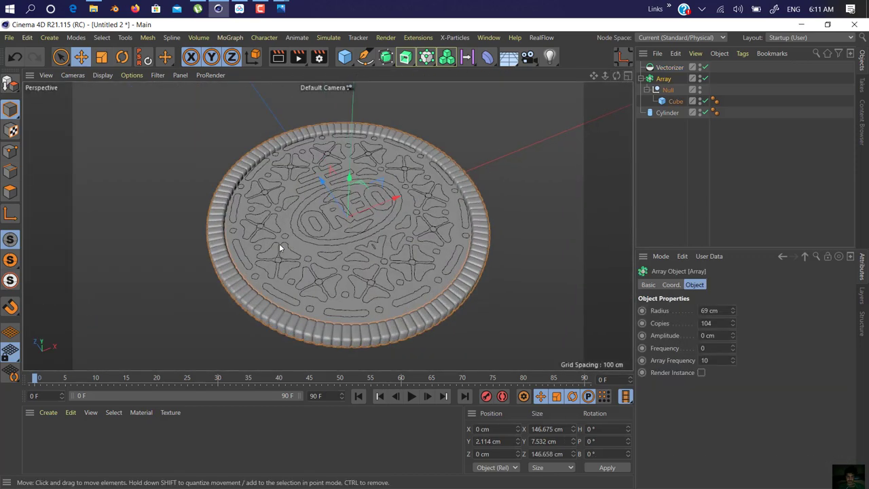
left_click_drag(407, 196, 469, 193, "alt")
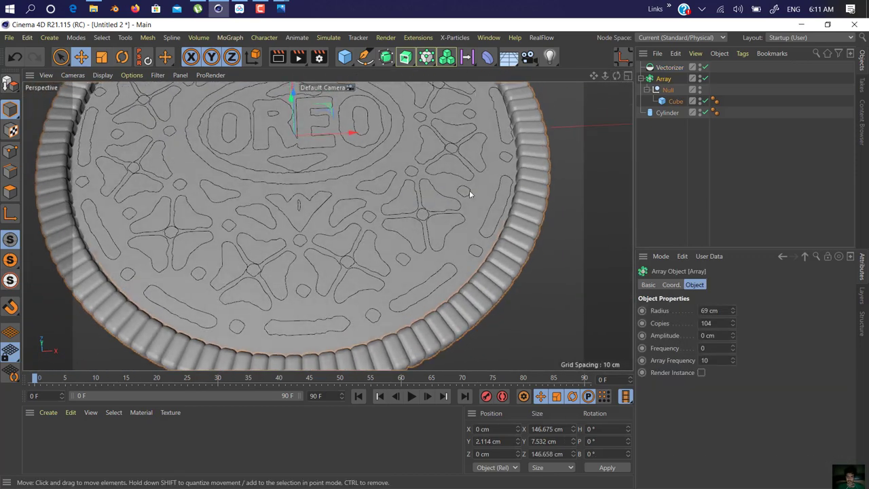
left_click(668, 67)
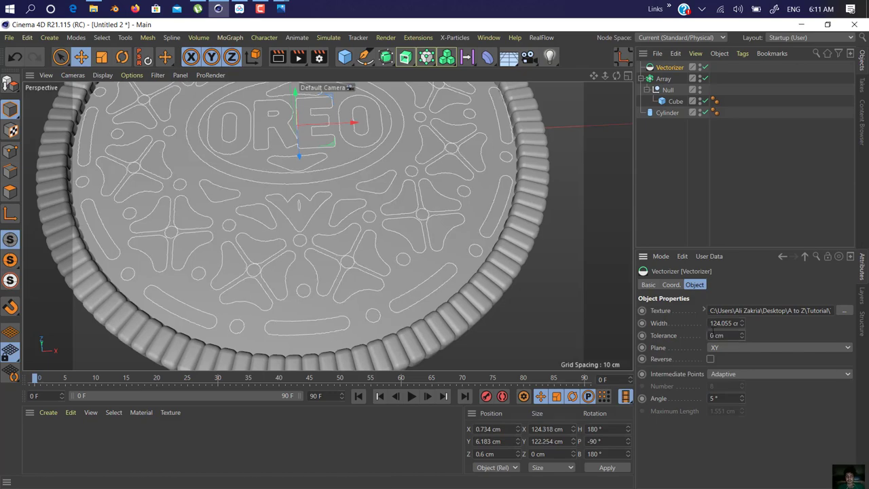
left_click(529, 221)
left_click_drag(414, 237, 360, 136, "alt")
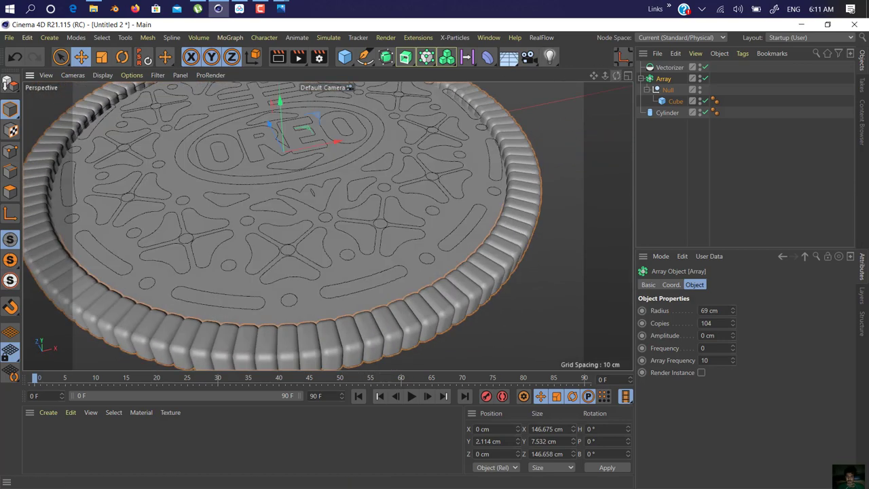
Step: Nudge the outline to about 0.27 cm in X in the top view, and return to the full-size perspective view
left_click(627, 76)
scroll(562, 136, "up", 3)
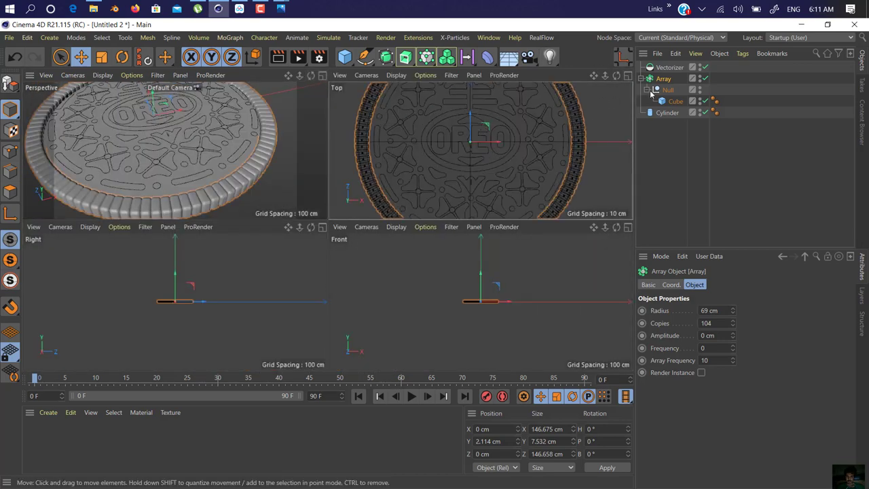
left_click(627, 76)
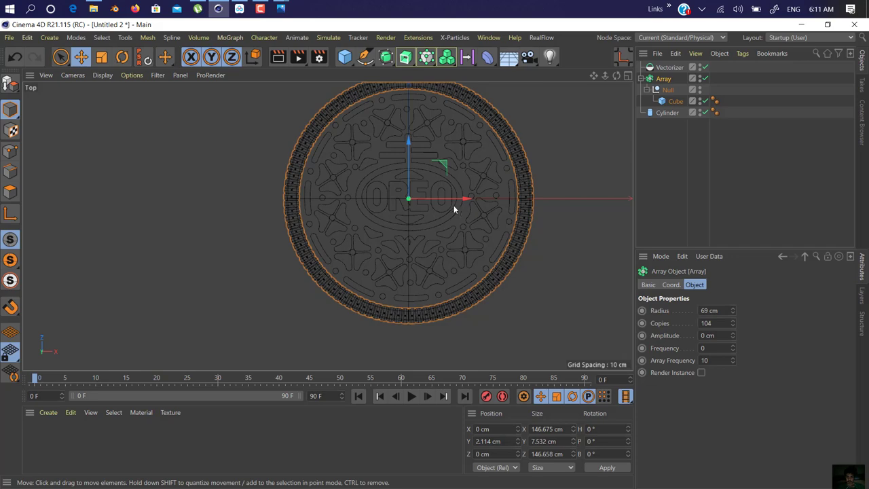
left_click(466, 193)
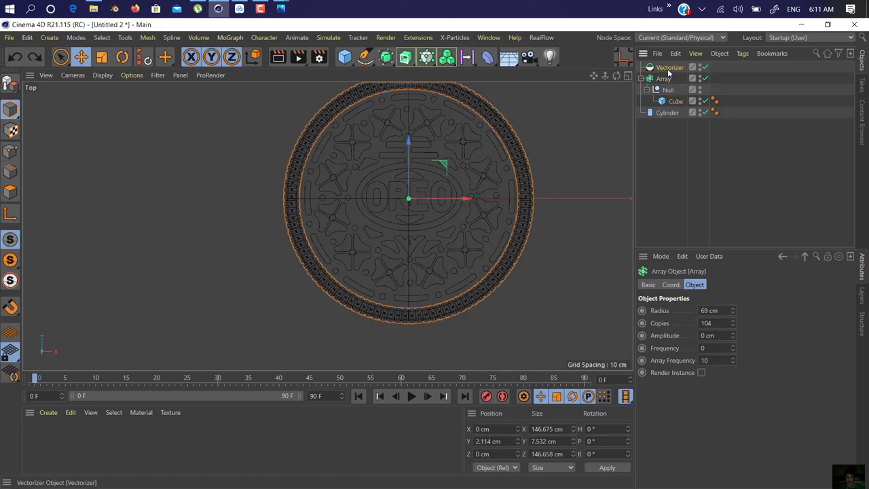
left_click_drag(466, 193, 468, 198)
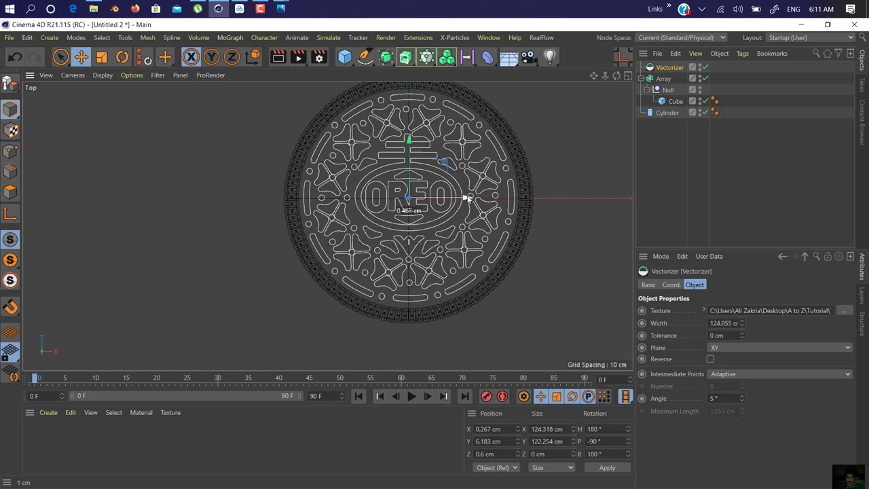
left_click(627, 75)
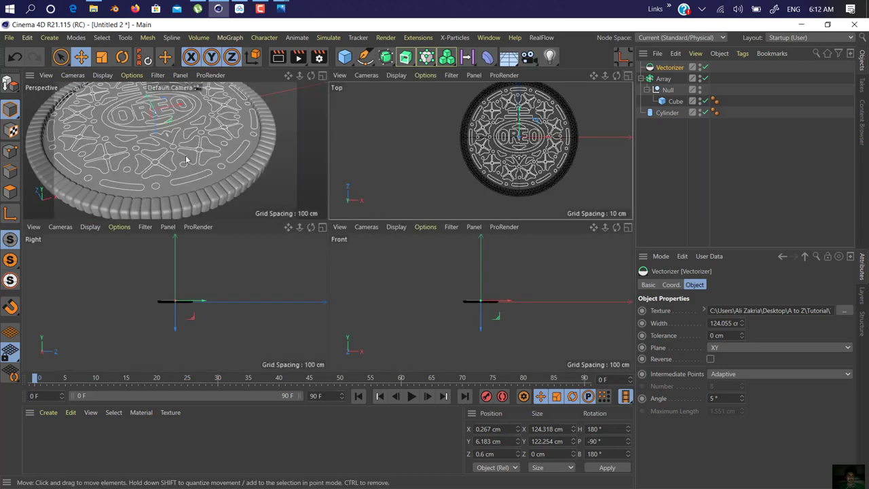
left_click(186, 157)
left_click(323, 75)
left_click_drag(359, 136, 346, 171, "alt")
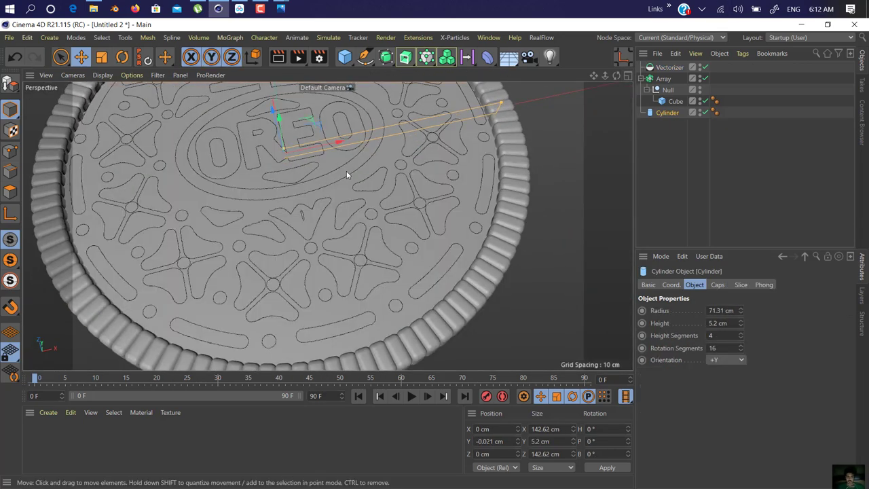
scroll(346, 175, "down", 5)
left_click(405, 57)
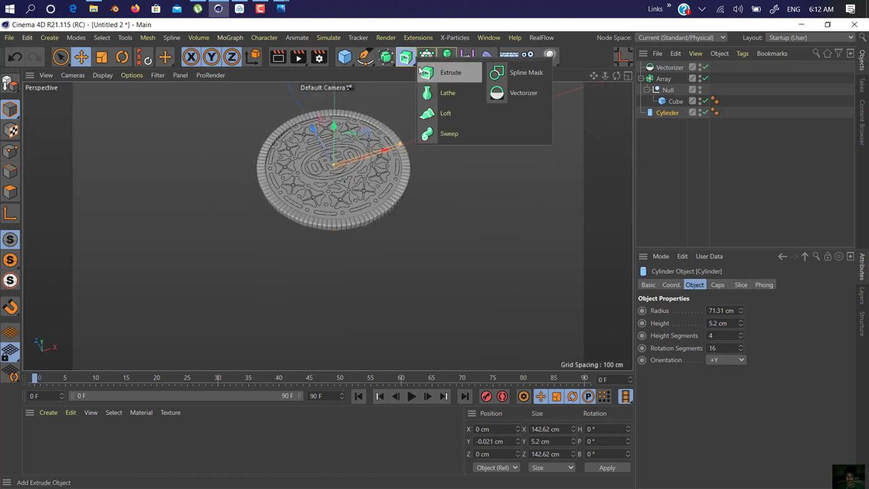
left_click(420, 69, "alt")
key("ctrl+z")
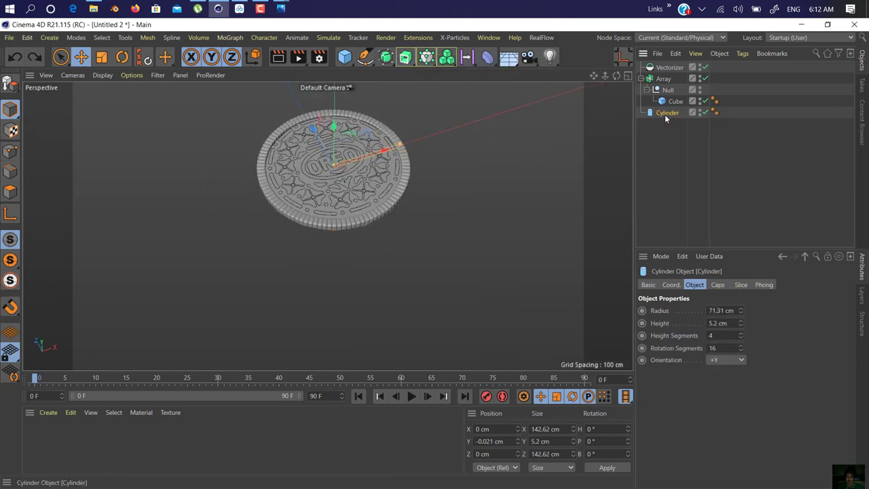
Step: Convert the vectorized outline to an editable spline and place it below the cylinder in the object hierarchy
left_click(664, 68)
scroll(238, 148, "up", 8)
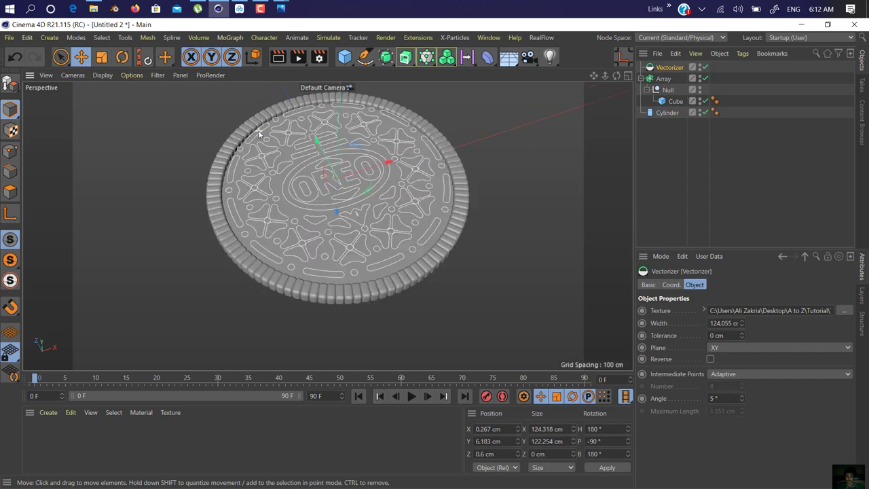
scroll(296, 129, "down", 2)
key("c")
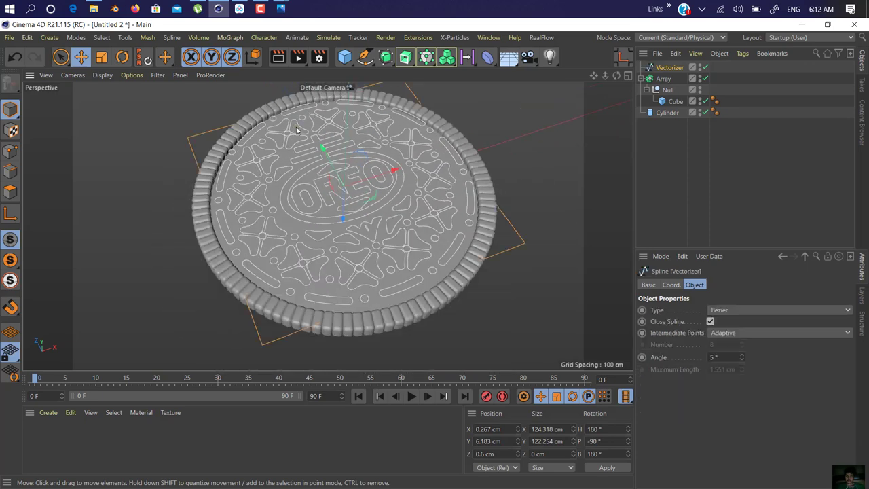
left_click_drag(677, 144, 677, 145)
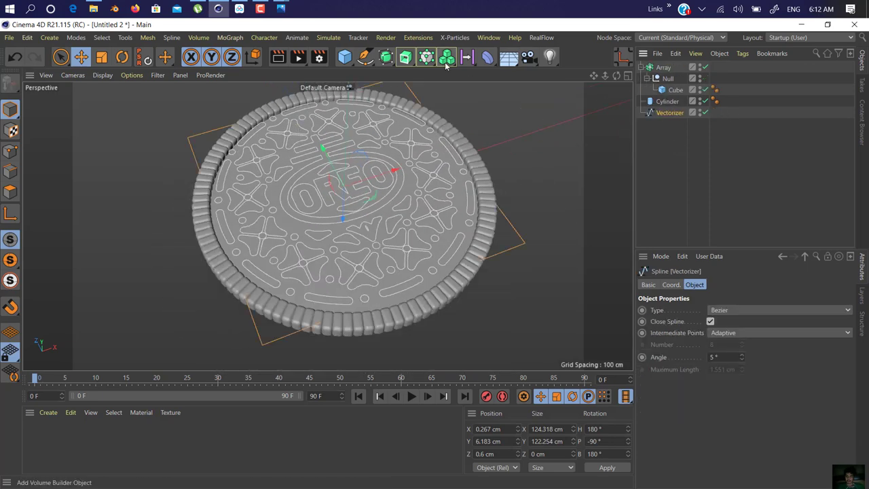
Step: Wrap the outline spline in an Extrude object with 3 cm of Z movement, and lower it to about 4.8 cm in Y
left_click_drag(384, 58, 432, 82, "alt")
left_click_drag(486, 187, 387, 211, "alt")
scroll(407, 221, "up", 5)
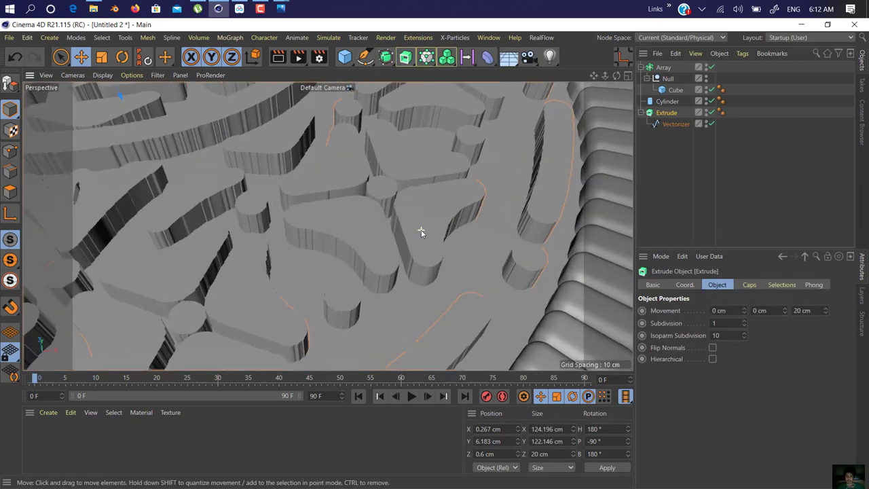
scroll(422, 228, "down", 3)
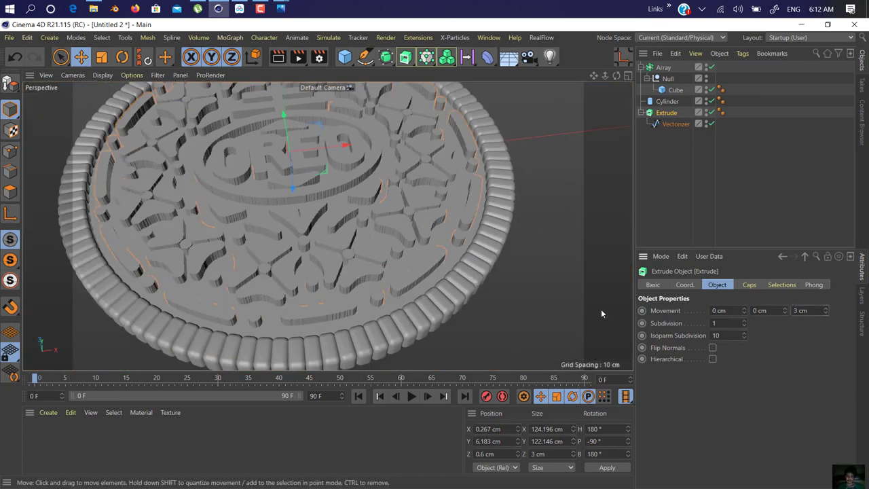
left_click_drag(311, 269, 348, 162, "alt")
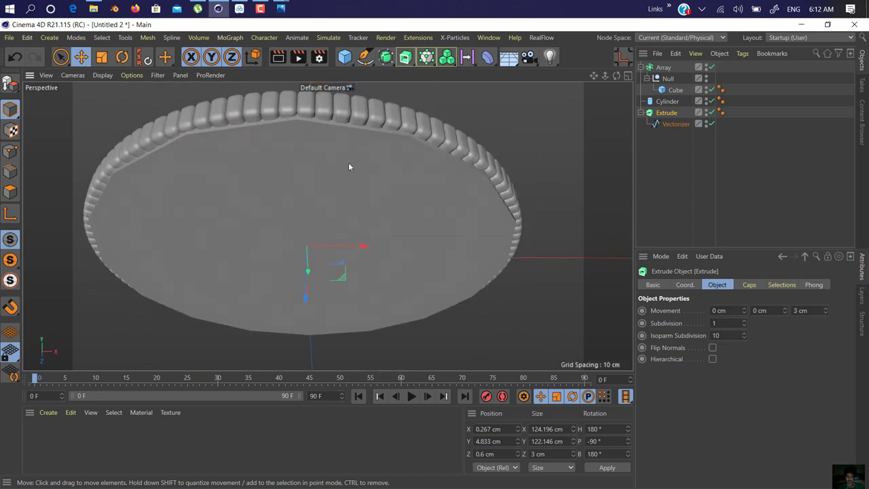
Step: Smooth the base cylinder's round edge by raising its rotation segments to 35
left_click(389, 187)
left_click_drag(390, 187, 580, 195, "alt")
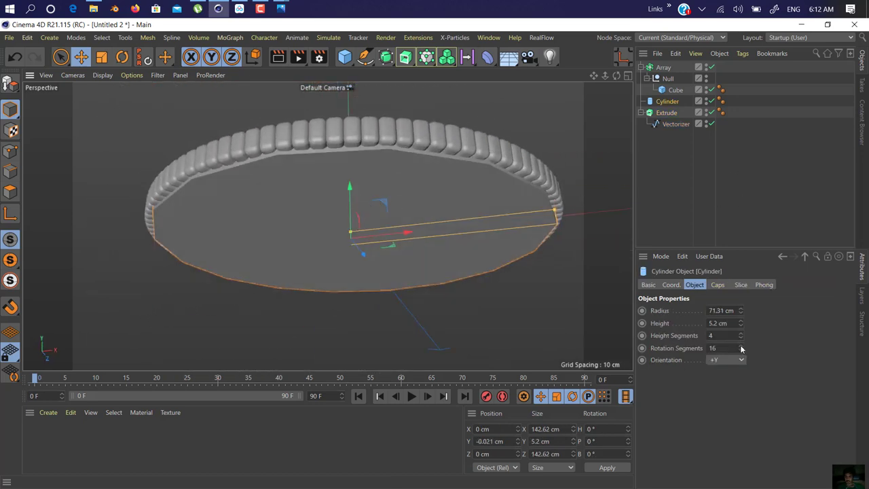
left_click_drag(741, 348, 741, 337)
left_click_drag(444, 215, 447, 232, "alt")
left_click(385, 156)
left_click_drag(385, 194, 326, 197, "alt")
left_click(10, 192)
key("c")
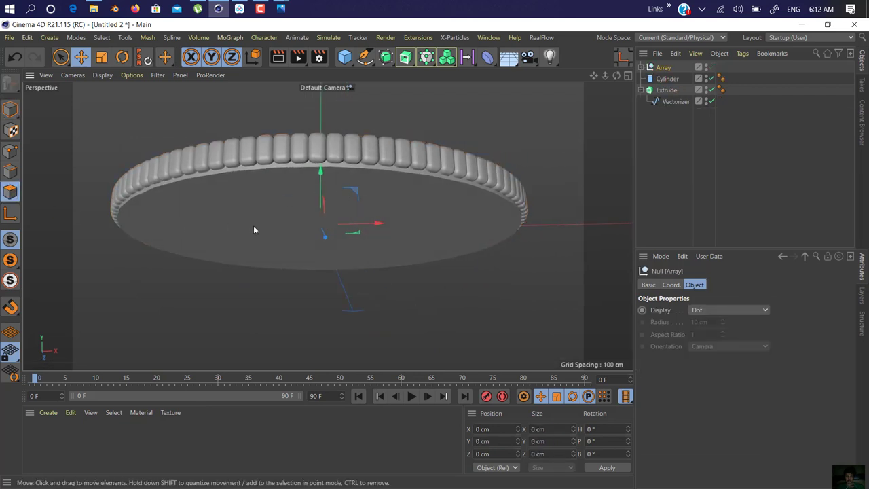
left_click(10, 109)
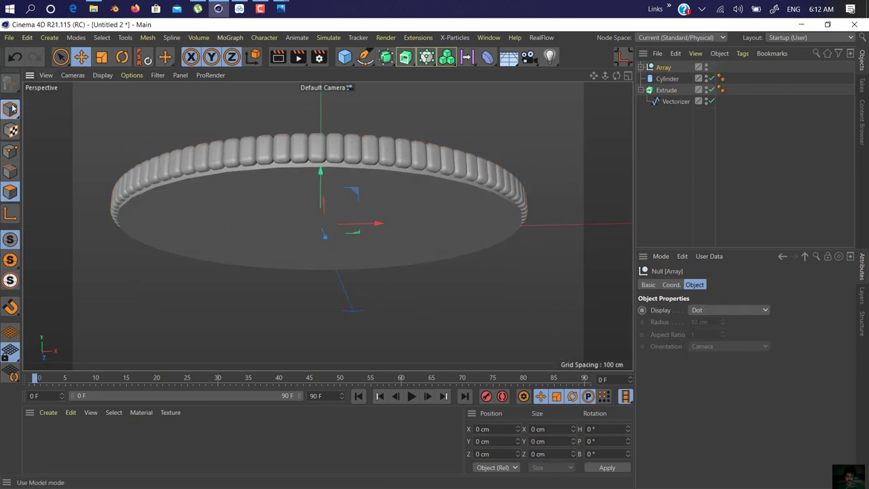
key("ctrl+z")
Step: Convert the base cylinder to an editable polygon object and loop-select all the faces of its underside
left_click(667, 79)
key("c")
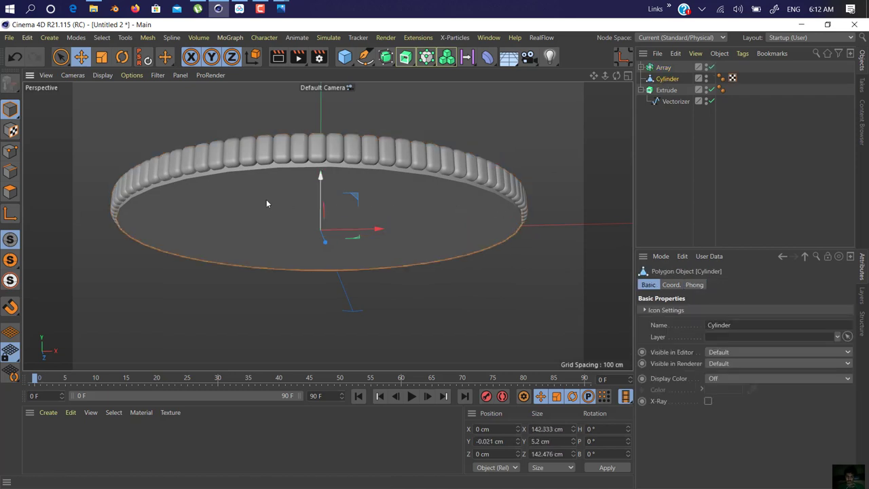
left_click(10, 192)
left_click(233, 210)
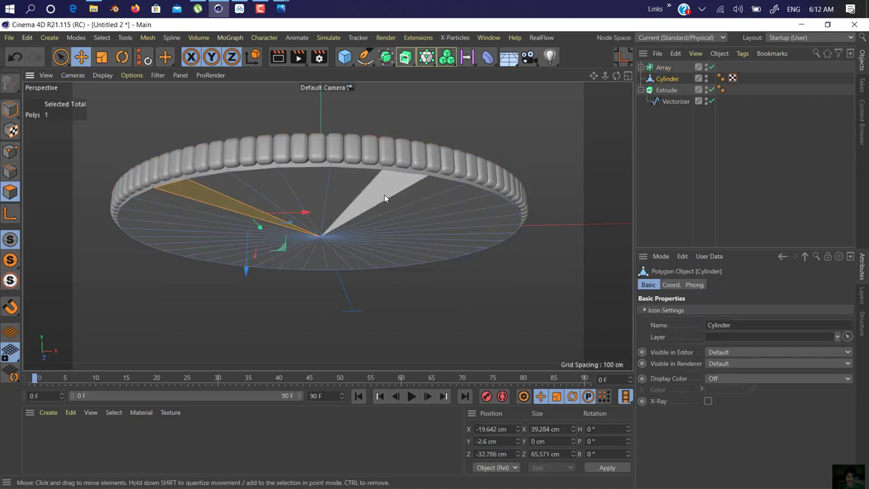
right_click(382, 196)
left_click(407, 238)
left_click(351, 195)
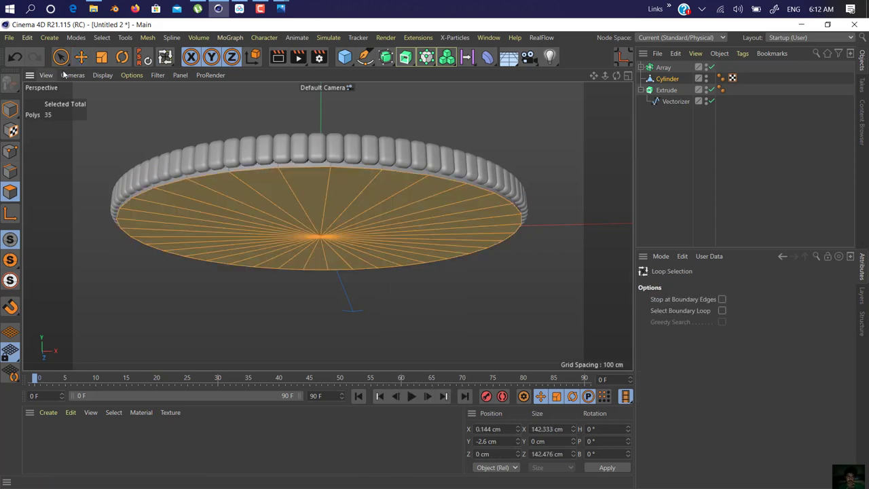
Step: Move the selected underside faces up to about -1.52 cm in Y, recessing them within the ridged rim
key("e")
left_click_drag(322, 217, 324, 211)
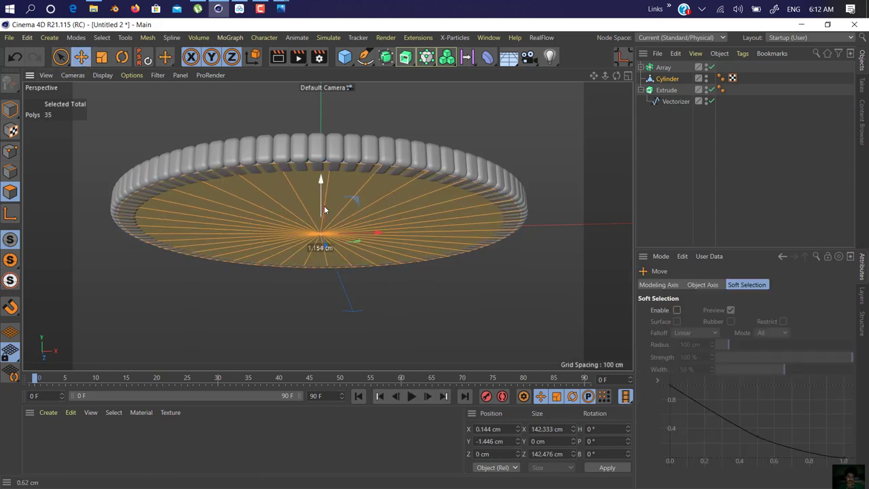
left_click_drag(316, 179, 282, 171, "alt")
scroll(435, 210, "up", 6)
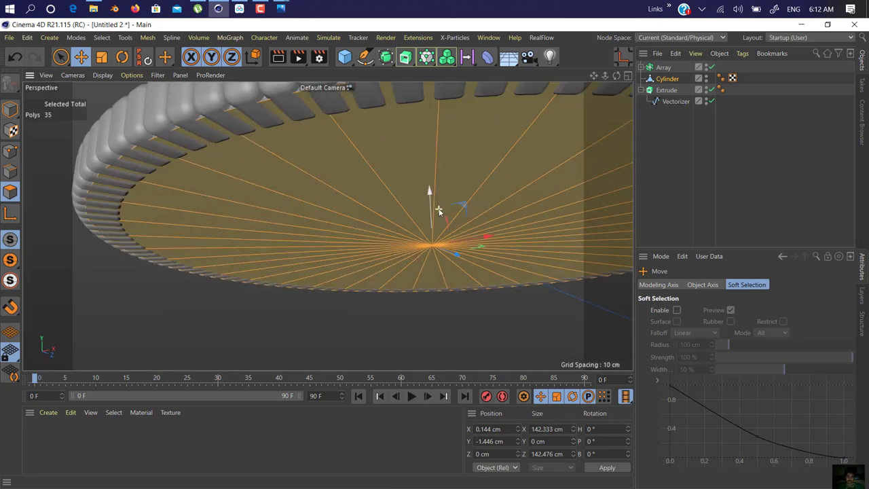
left_click_drag(426, 214, 487, 339)
Step: Examine the cookie's embossed face and ridged rim from several angles
scroll(426, 211, "down", 6)
left_click_drag(594, 76, 503, 262)
scroll(521, 115, "down", 3)
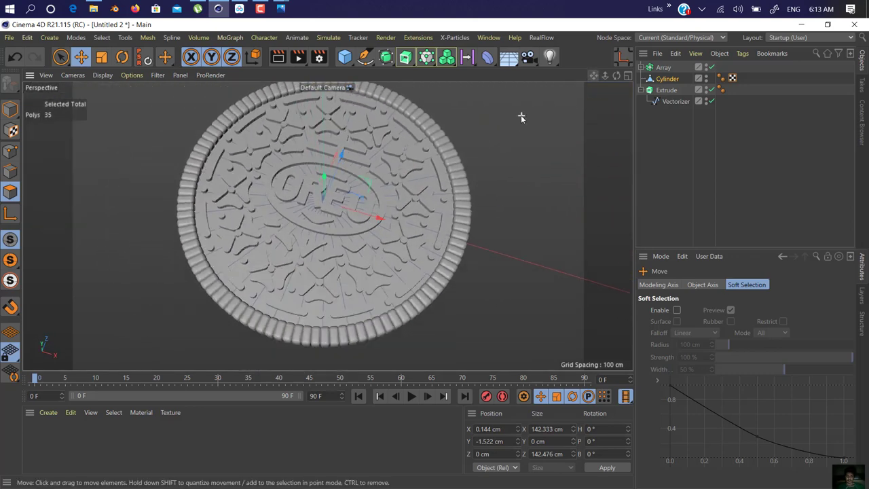
left_click_drag(457, 142, 509, 101, "alt")
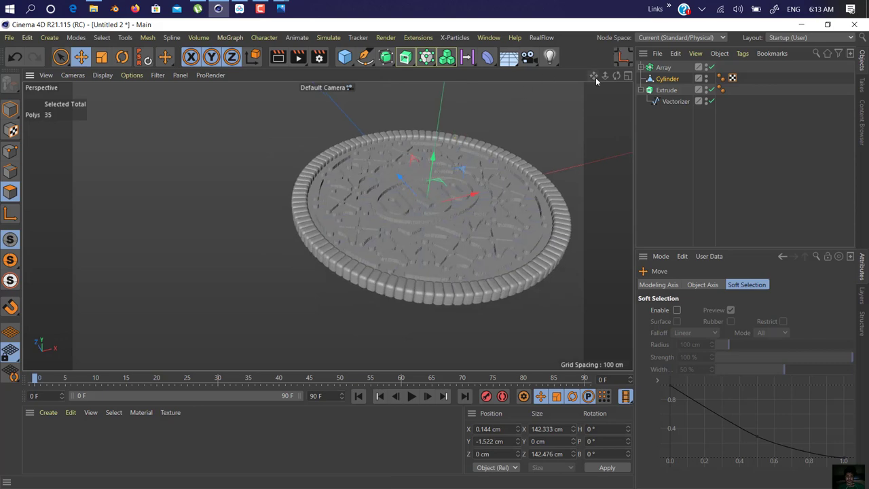
left_click_drag(594, 77, 514, 81)
scroll(486, 234, "up", 3)
left_click_drag(471, 205, 472, 247, "alt")
scroll(472, 247, "down", 4)
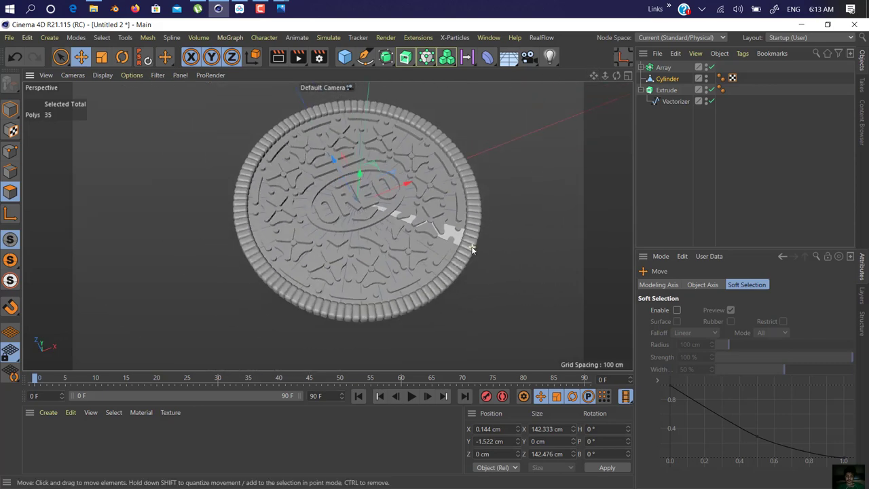
Step: Switch to model mode and select the array, cylinder and extrude objects together with the vectorizer
left_click(10, 108)
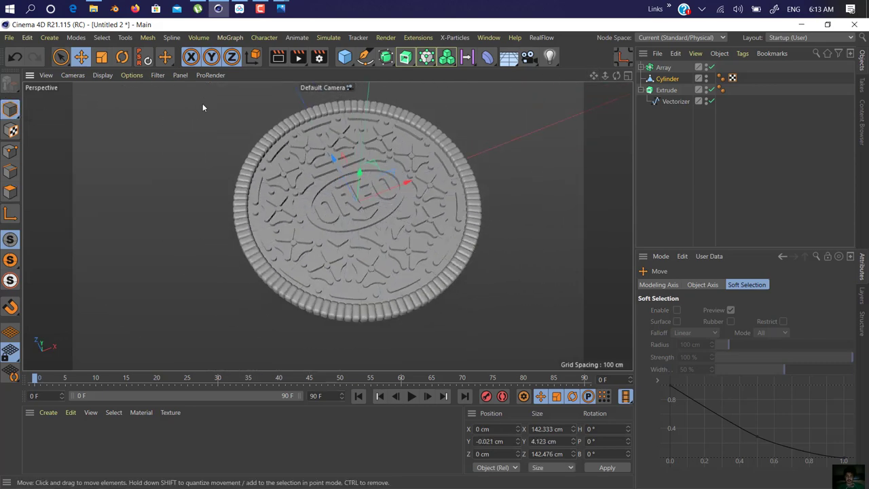
left_click_drag(702, 135, 655, 71)
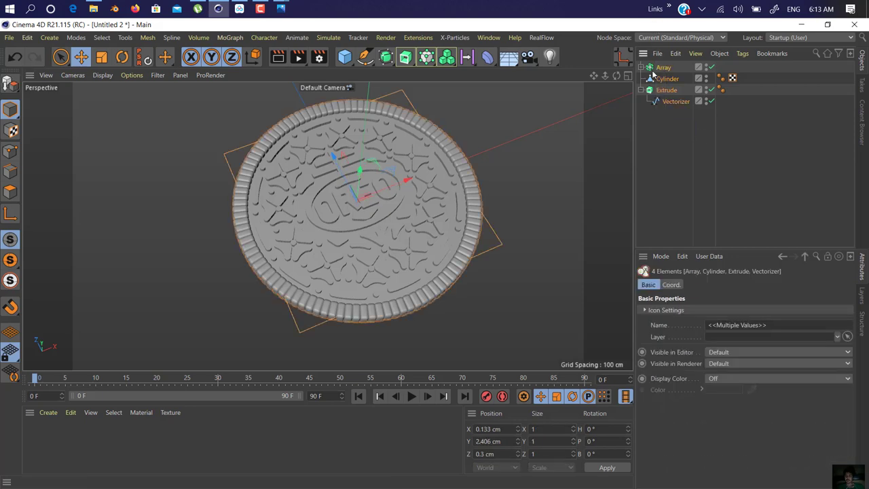
left_click(641, 89)
left_click_drag(348, 218, 390, 238, "alt")
left_click(405, 56)
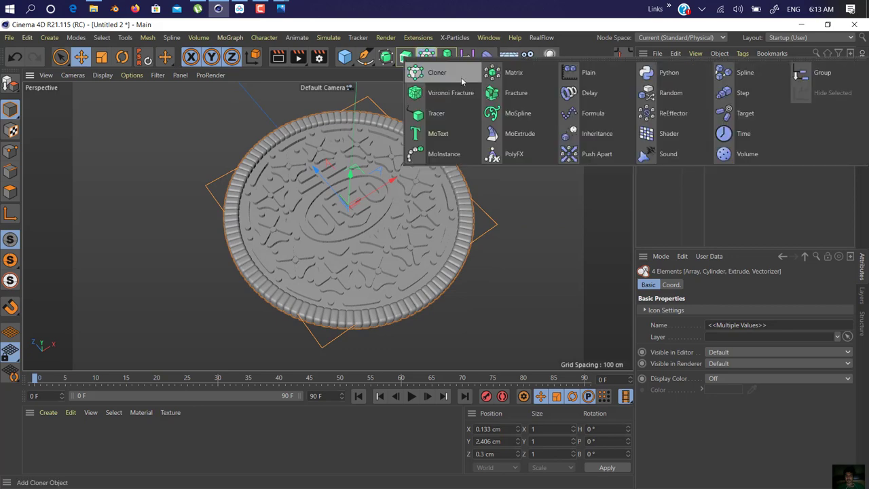
left_click(446, 56)
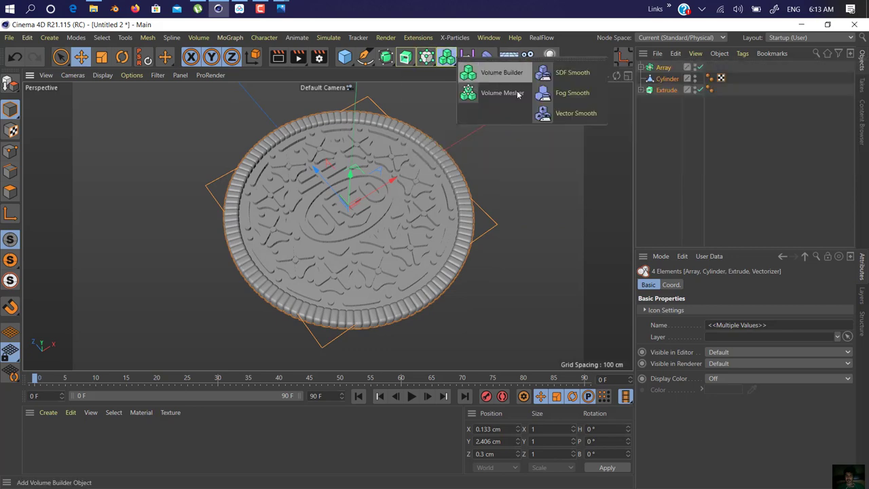
left_click(475, 79)
key("ctrl+z")
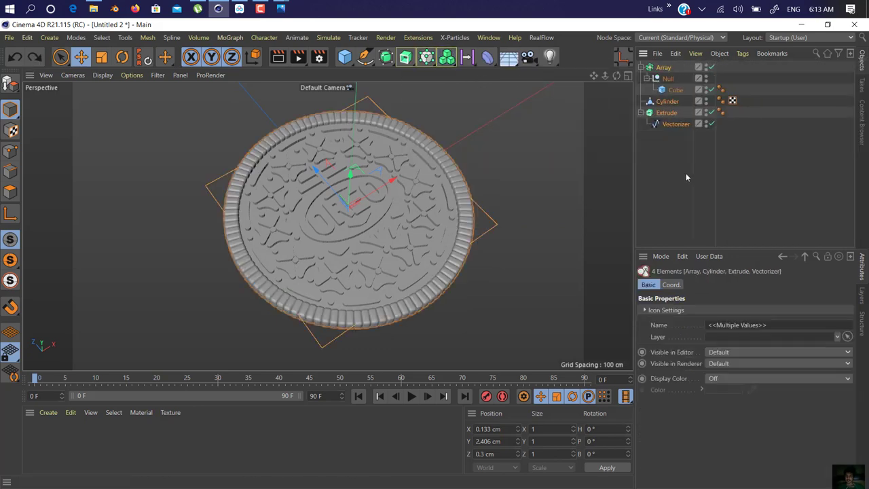
left_click(675, 145)
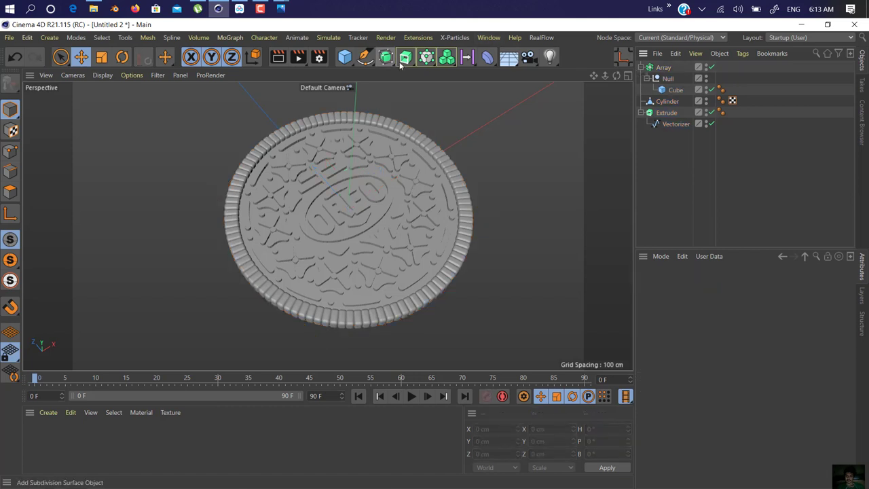
Step: Add a Volume Builder and nest the array, cylinder and extrude inside it
left_click(446, 56)
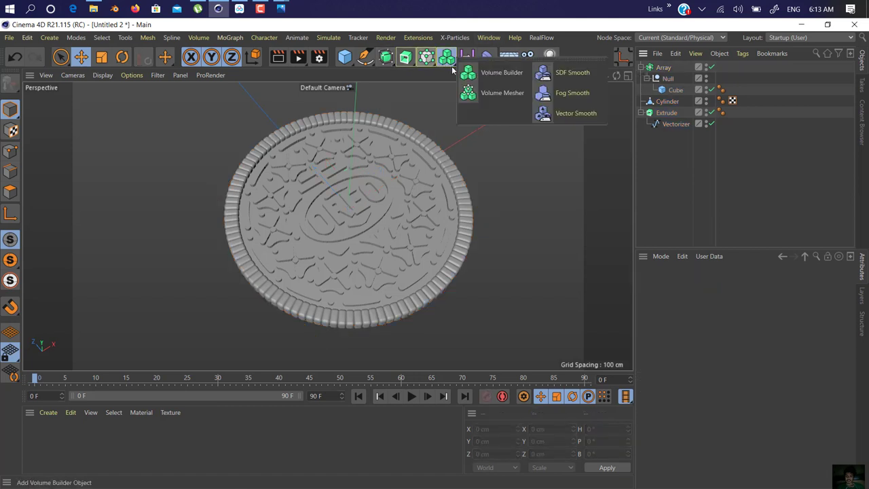
left_click(495, 75)
left_click_drag(679, 201, 677, 68)
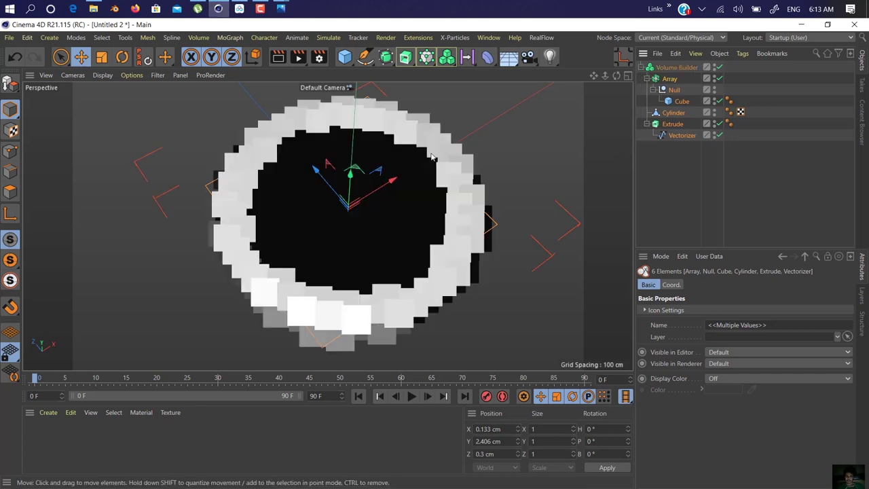
Step: Refine the Volume Builder's resolution by setting its voxel size to 2 cm
left_click_drag(398, 181, 418, 255, "alt")
scroll(416, 251, "down", 4)
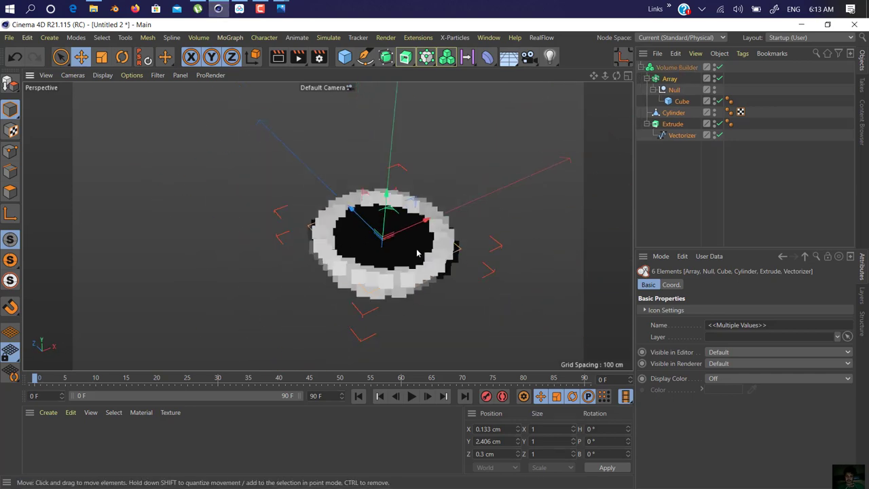
scroll(417, 251, "up", 2)
scroll(418, 251, "up", 5)
scroll(415, 250, "down", 4)
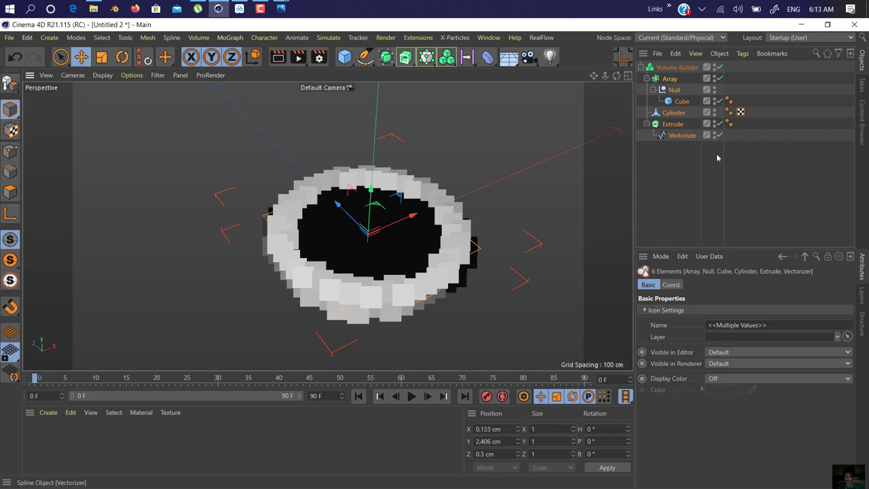
left_click(673, 68)
double_click(716, 323)
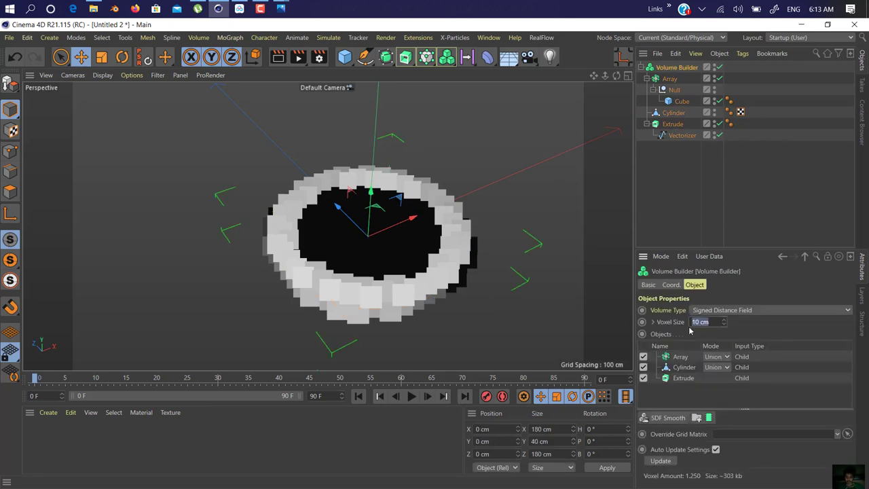
key("Return")
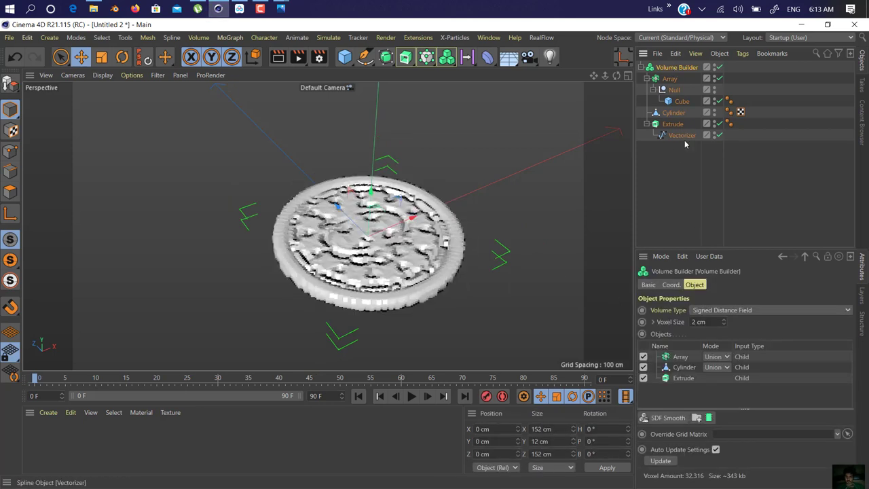
left_click(676, 196)
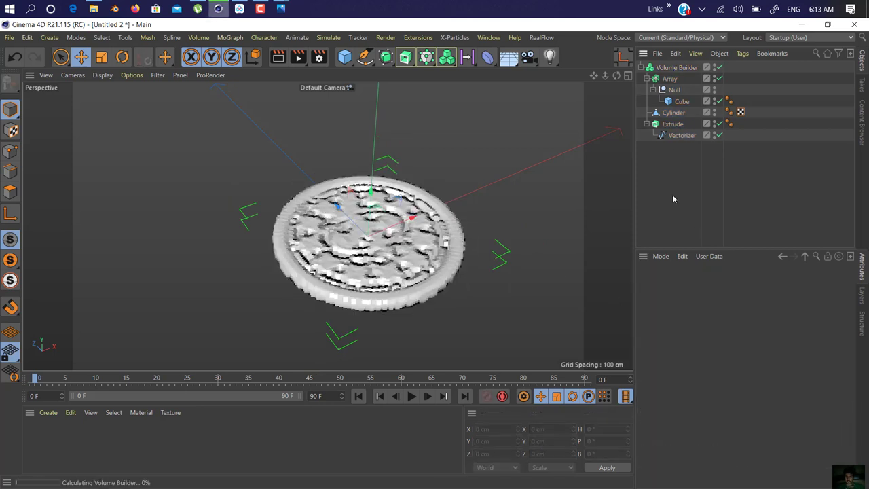
mouse_move(437, 294)
left_mouse_down("alt")
mouse_move(427, 248)
mouse_move(434, 292)
left_mouse_up("alt")
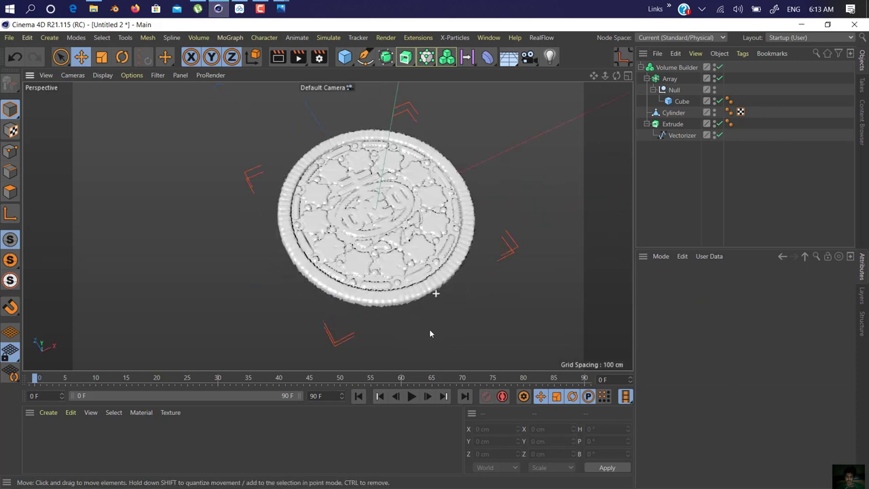
Step: Take the array, cylinder and extrude back out of the Volume Builder
scroll(419, 307, "up", 3)
left_click_drag(593, 76, 541, 134)
scroll(511, 134, "down", 4)
left_click_drag(592, 77, 566, 102)
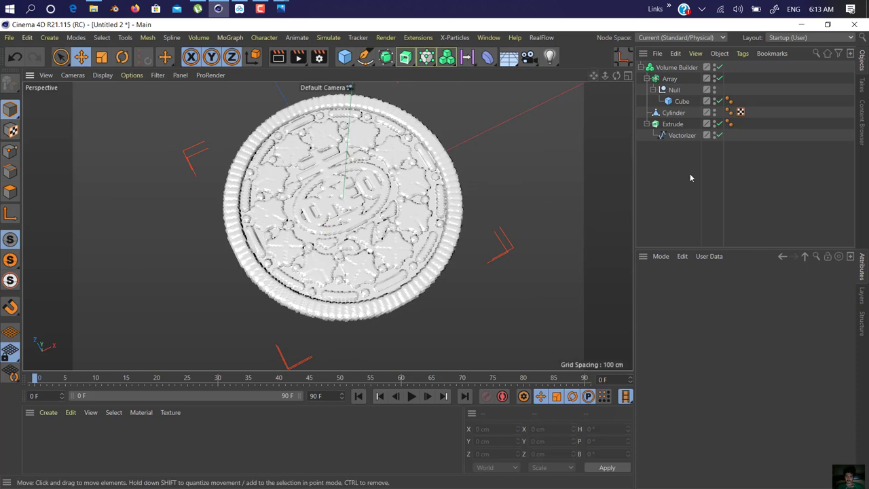
left_click_drag(687, 168, 669, 181)
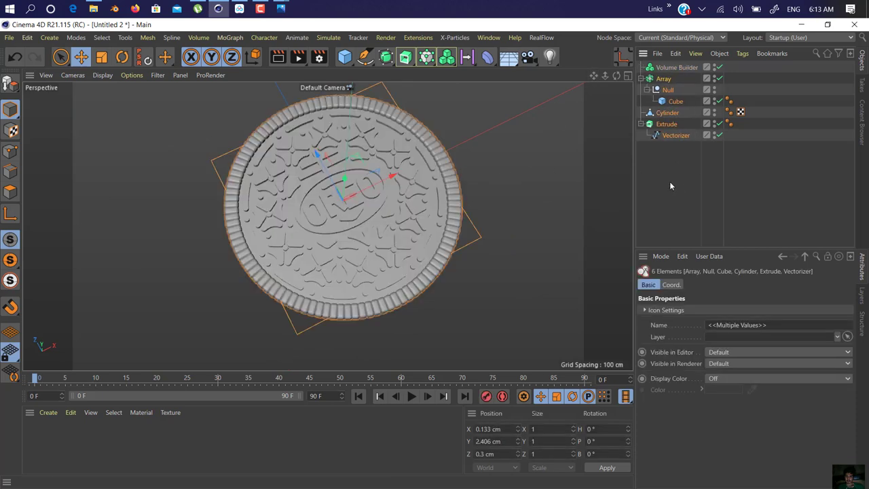
Step: Scale all the selected cookie parts up uniformly to about 359 cm across
key("t")
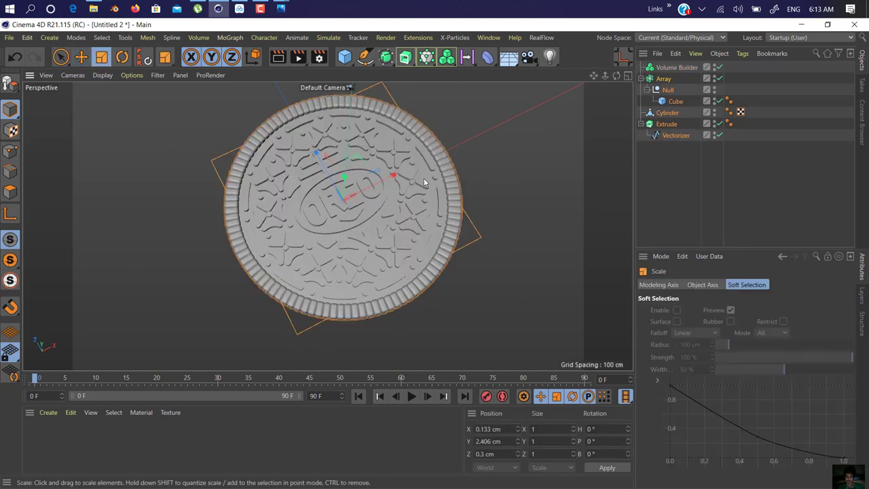
left_click_drag(424, 178, 574, 102)
key("s")
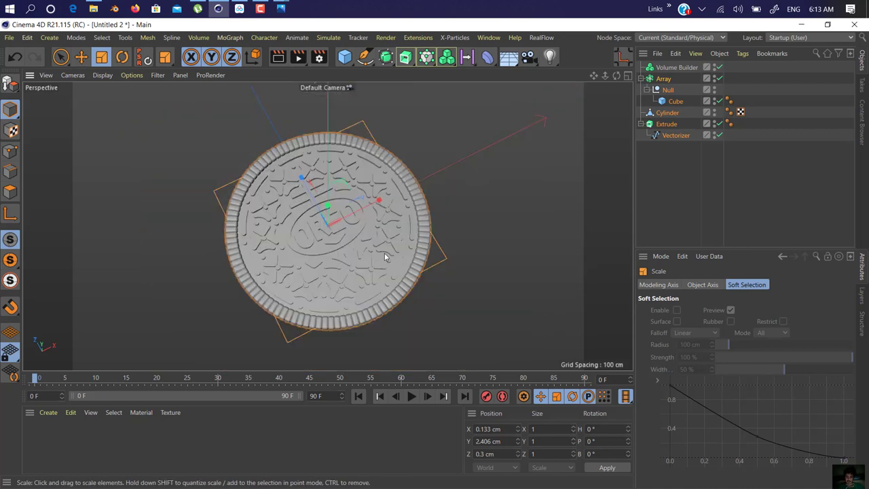
key("ctrl+y")
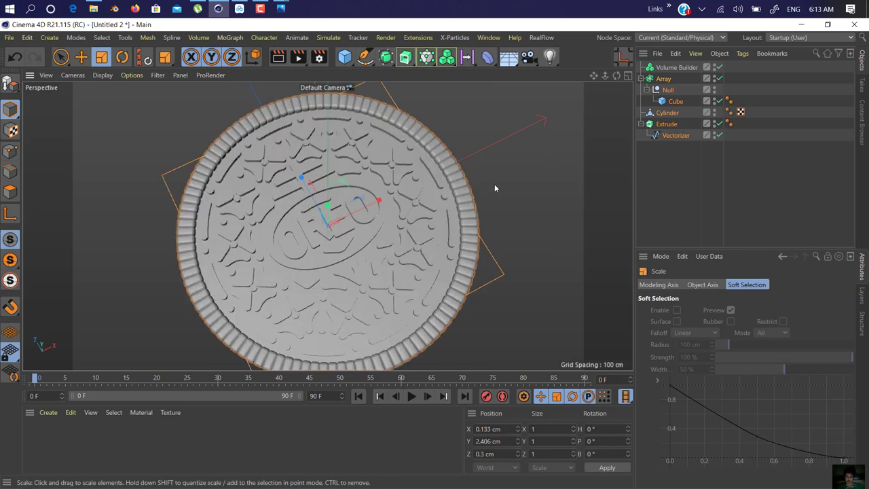
Step: Examine the enlarged cookie's embossed pattern and ridged rim up close and from several angles
left_click_drag(435, 281, 391, 202, "alt")
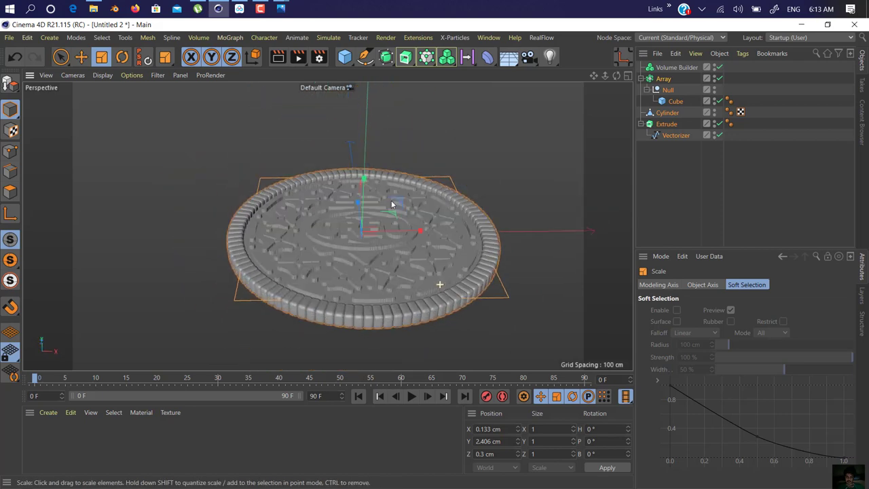
scroll(375, 304, "up", 10)
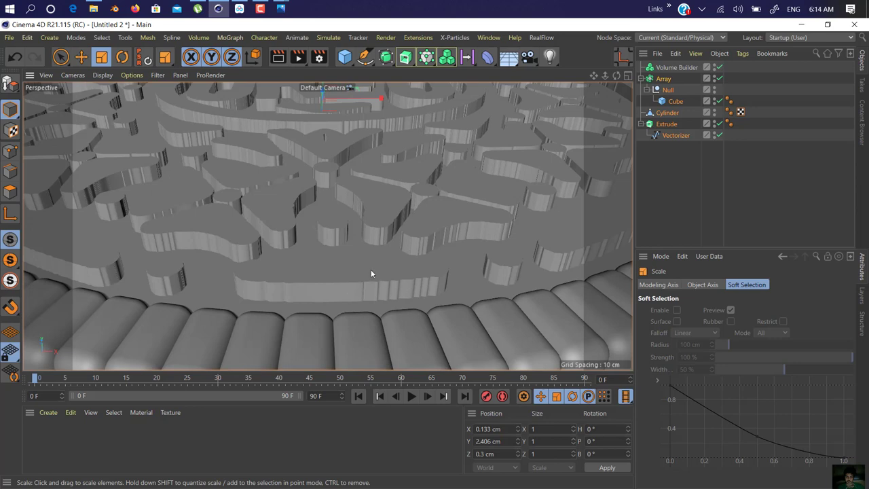
left_click_drag(395, 215, 398, 270, "alt")
scroll(398, 270, "down", 10)
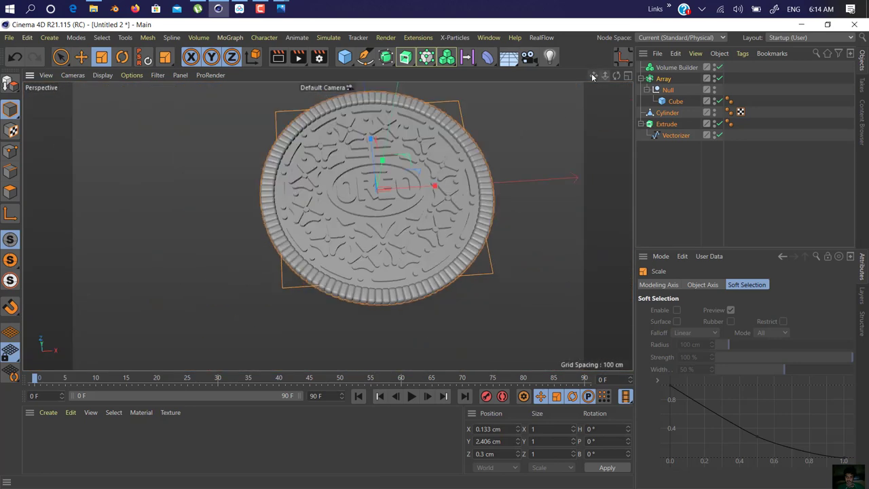
left_click_drag(593, 76, 440, 219)
scroll(401, 252, "up", 6)
scroll(417, 210, "down", 6)
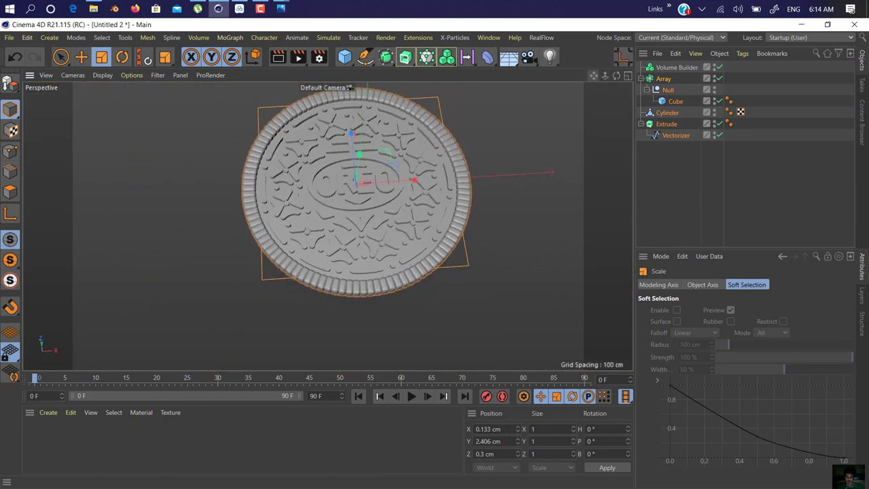
mouse_move(593, 75)
left_mouse_down()
mouse_move(595, 94)
mouse_move(585, 86)
left_mouse_up()
scroll(320, 249, "up", 4)
scroll(320, 250, "down", 2)
middle_click_drag(328, 226, 327, 227, "alt")
scroll(427, 228, "up", 10)
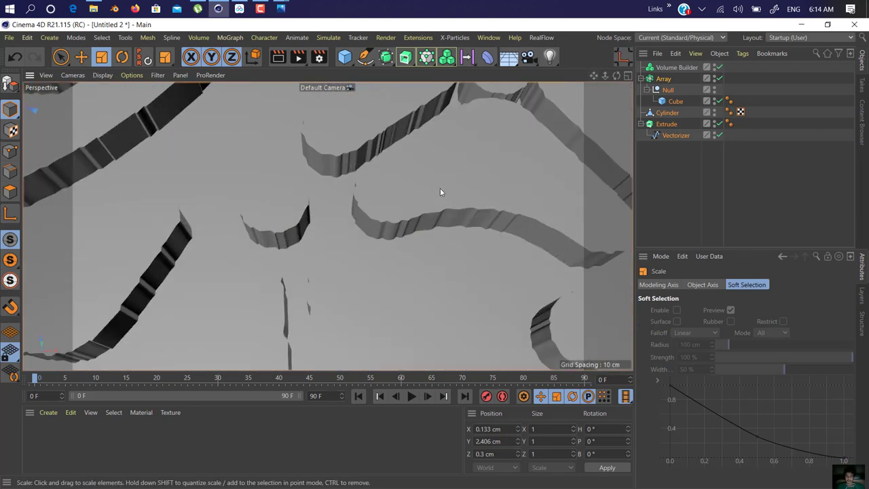
scroll(440, 192, "down", 7)
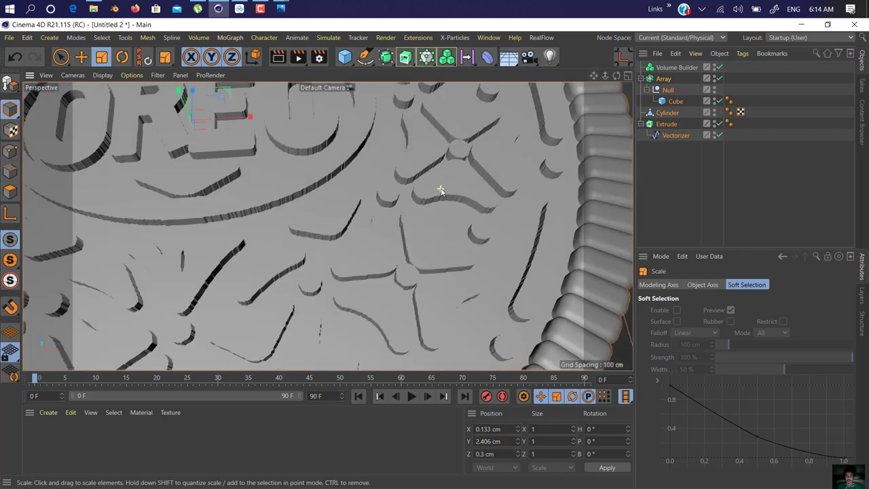
left_click_drag(593, 75, 468, 135)
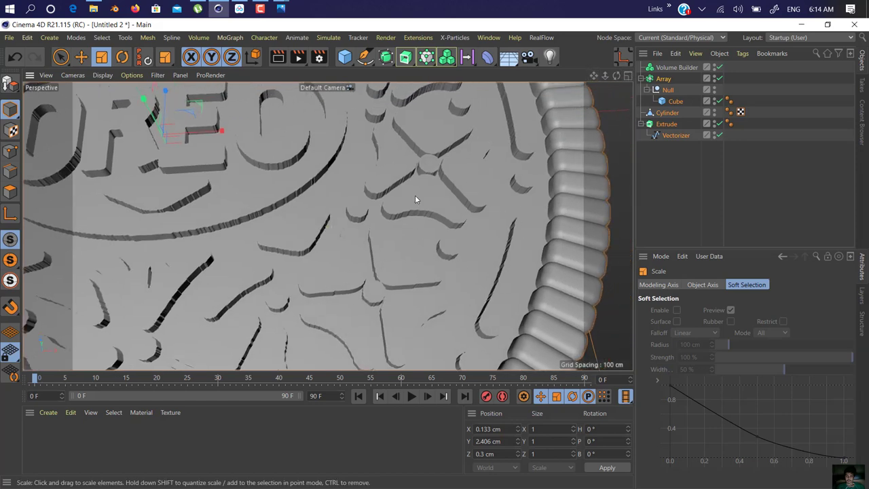
left_click_drag(605, 76, 699, 77)
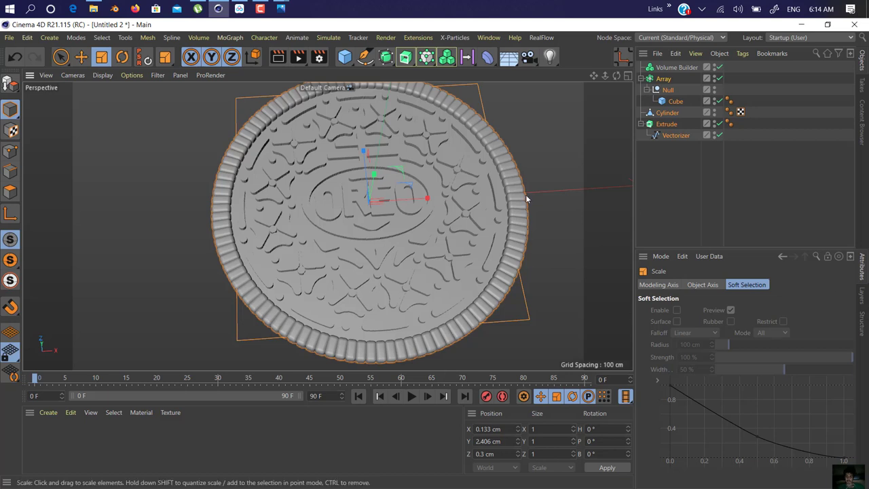
Step: Nest the enlarged array, cylinder and extrude inside the Volume Builder again and select the builder
left_click(640, 124)
left_click(675, 67)
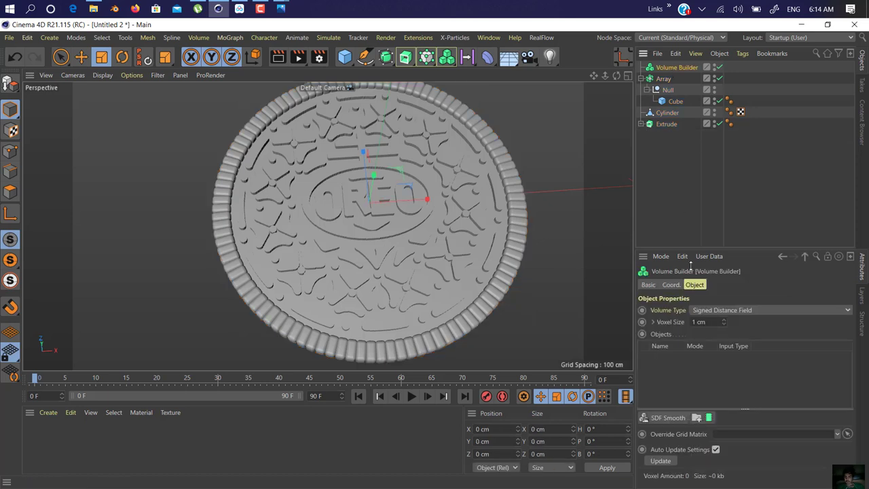
left_click_drag(680, 181, 676, 124)
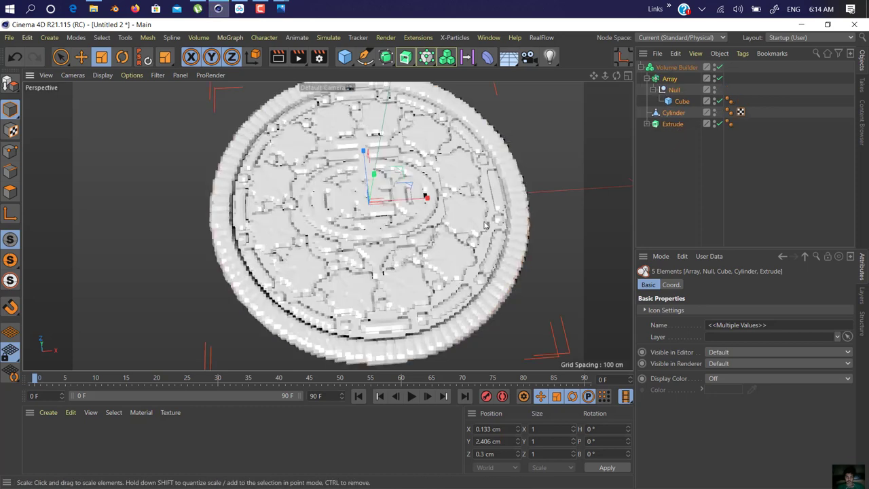
left_click(676, 67)
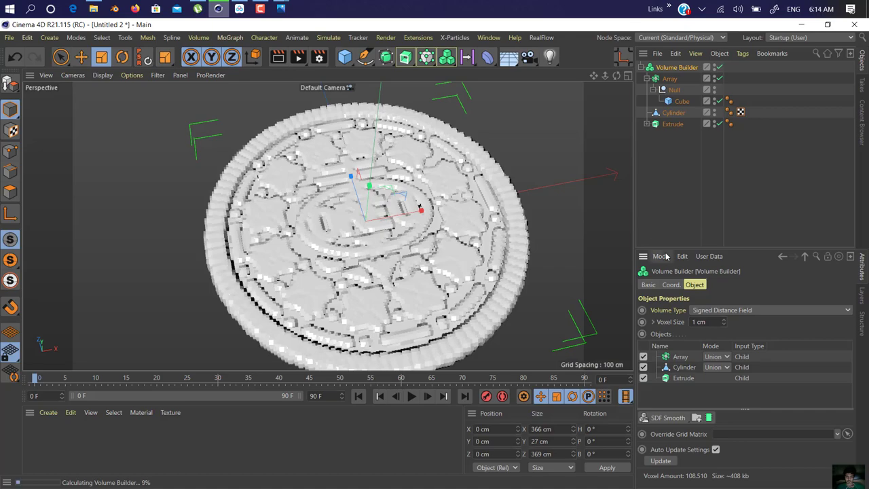
left_click_drag(390, 275, 398, 291, "alt")
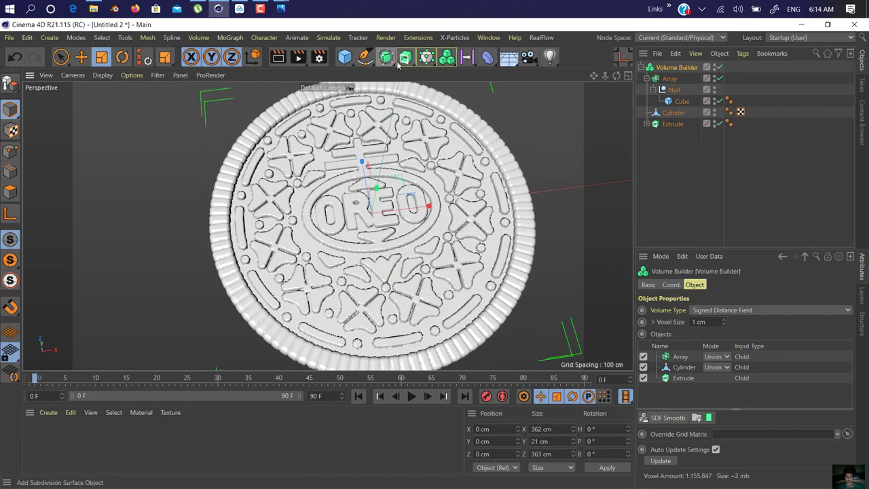
Step: Add a Volume Mesher as the parent of the Volume Builder to turn the cookie volume into a mesh
left_click(439, 58)
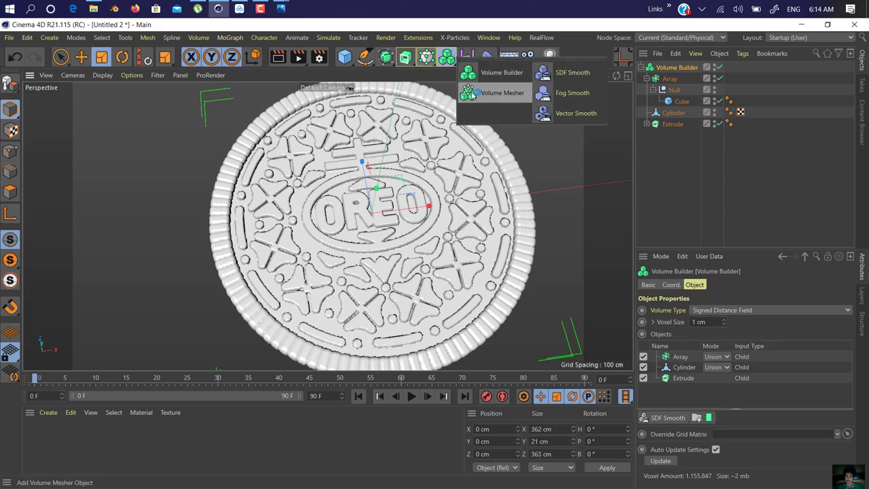
left_click(490, 92)
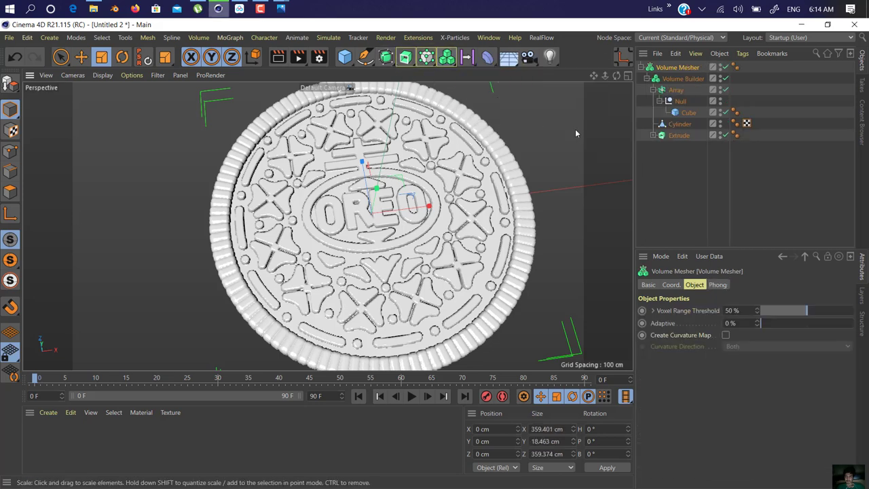
left_click_drag(556, 172, 543, 284, "alt")
left_click(451, 247)
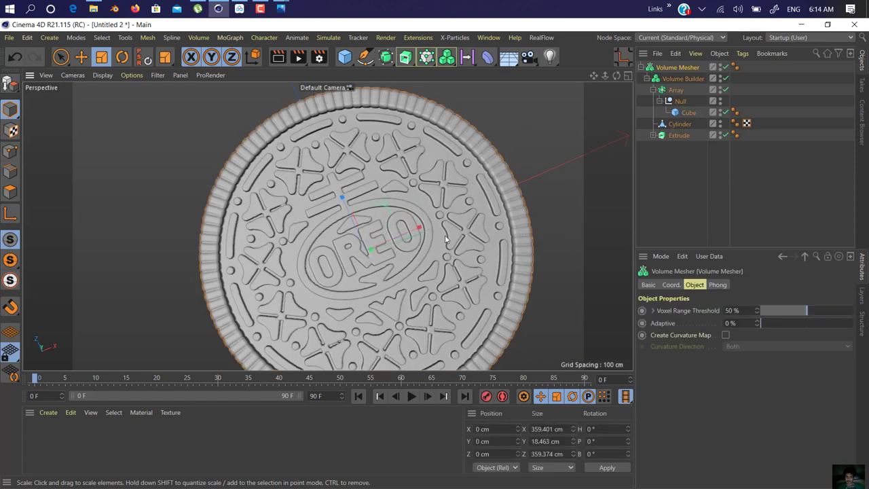
Step: Rotate the meshed cookie to a pitch of 55°
scroll(451, 247, "down", 5)
left_click_drag(454, 250, 438, 243, "alt")
key("e")
key("r")
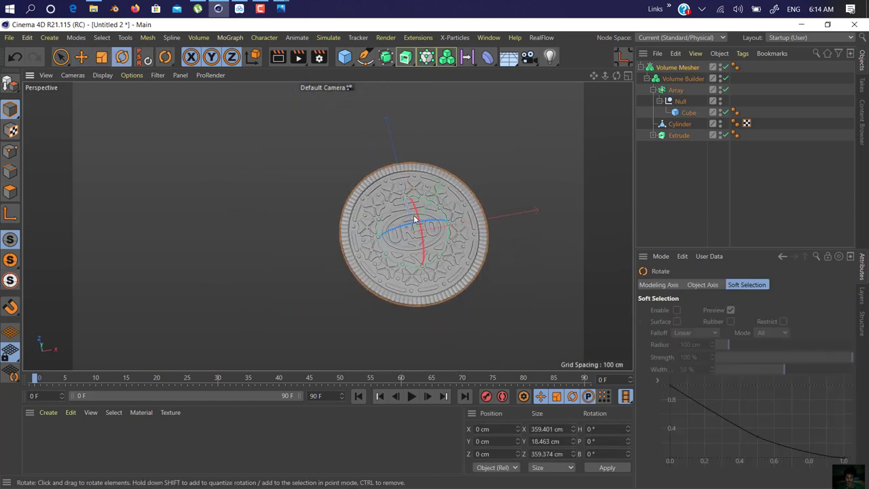
left_click_drag(419, 213, 423, 260)
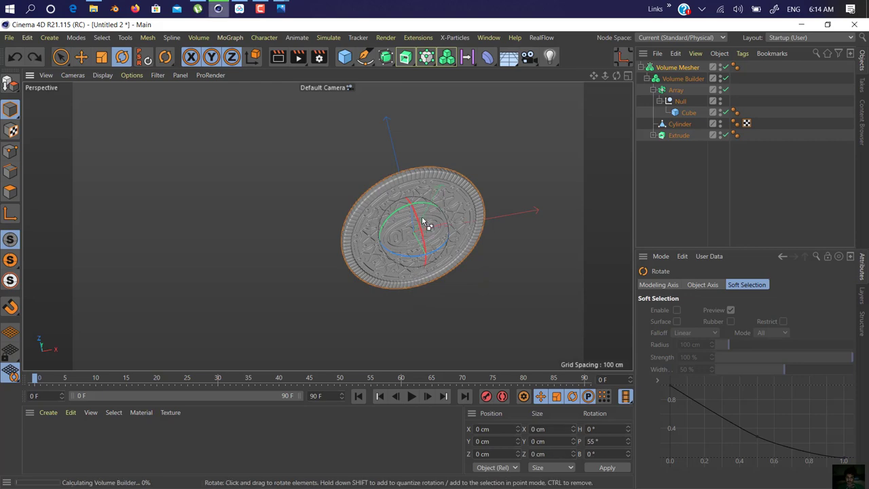
left_click(81, 59)
Step: Delete the unused Mat material from the scene
left_click_drag(378, 283, 480, 223, "alt")
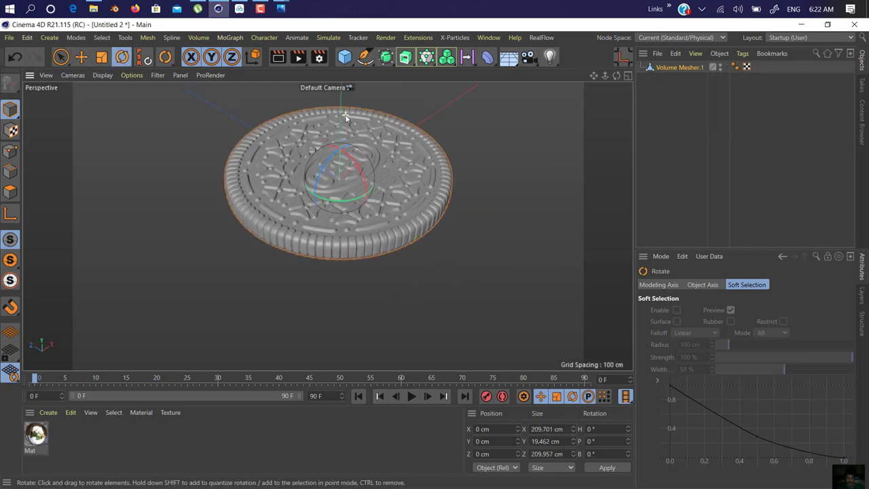
scroll(392, 238, "up", 5)
left_click_drag(393, 238, 304, 352, "alt")
left_click(36, 433)
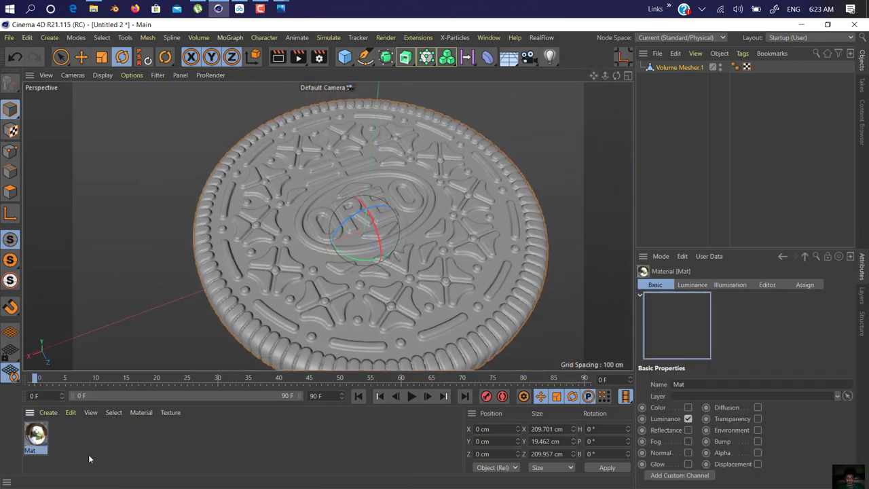
key("Delete")
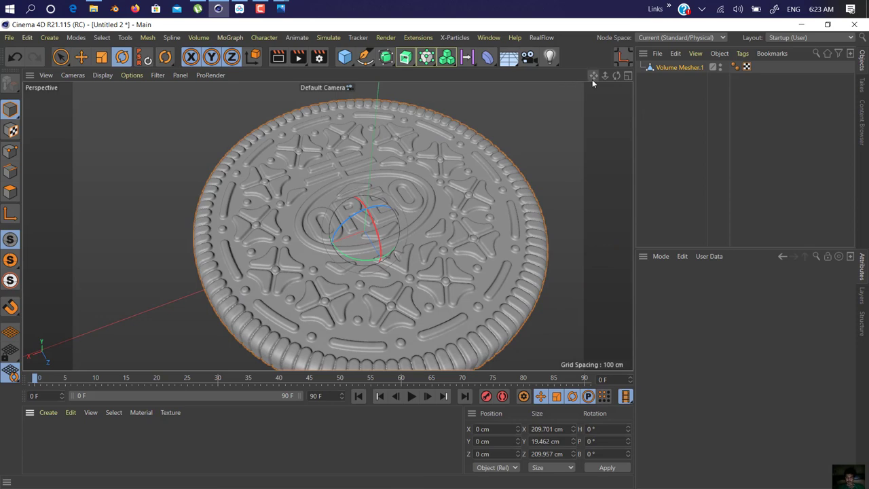
Step: Duplicate the cookie wafer, flipping the copy 180°, and move it about 36 cm below the original
left_click_drag(593, 76, 535, 77)
left_click_drag(605, 76, 672, 76)
scroll(328, 226, "down", 7)
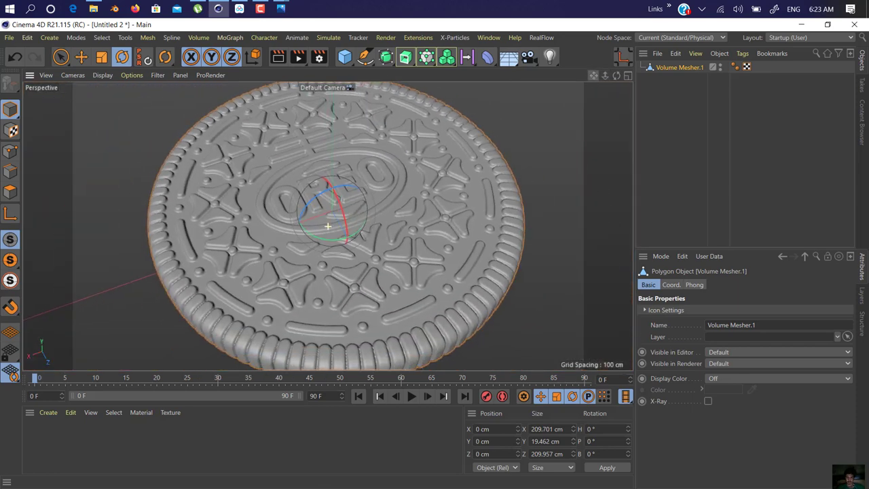
left_click_drag(592, 76, 643, 41)
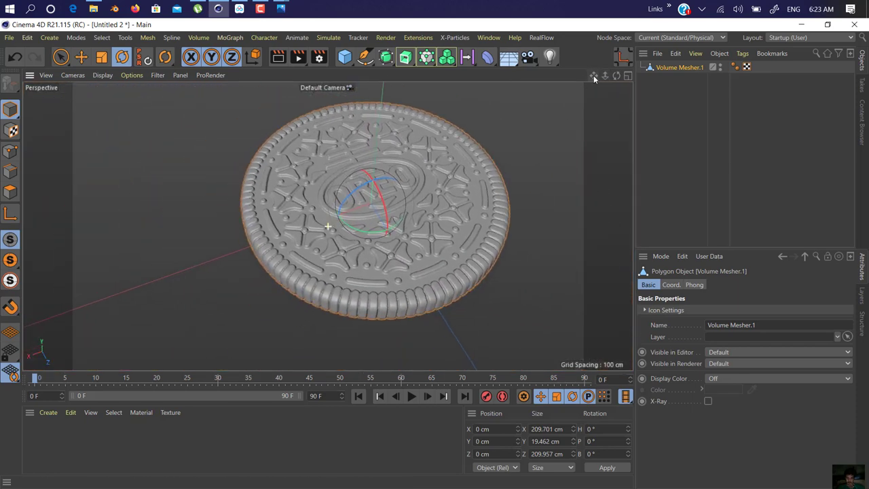
left_click_drag(430, 203, 448, 191, "alt")
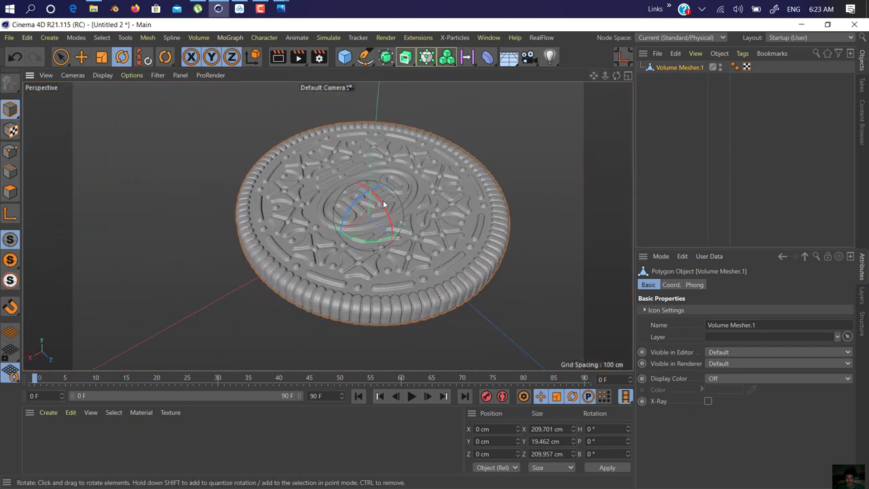
left_click_drag(387, 207, 435, 244, "ctrl")
key("ctrl+z")
left_click_drag(357, 240, 397, 177, "shift")
key("e")
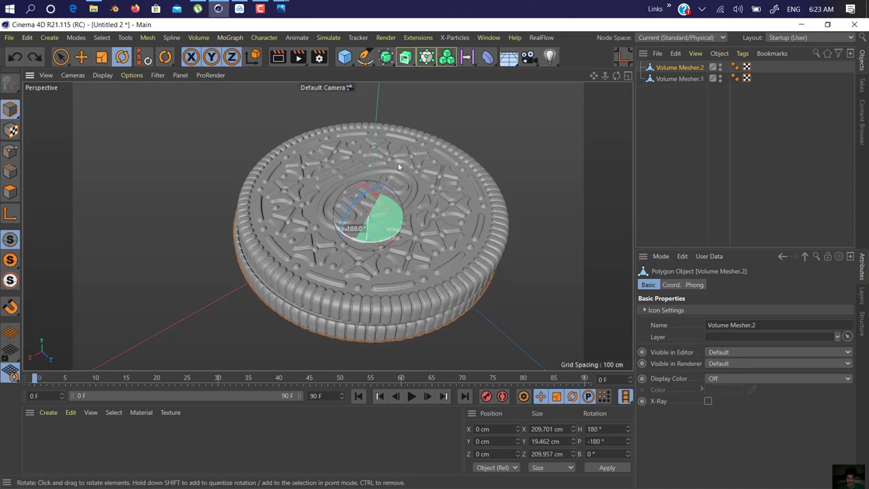
left_click_drag(369, 207, 427, 164)
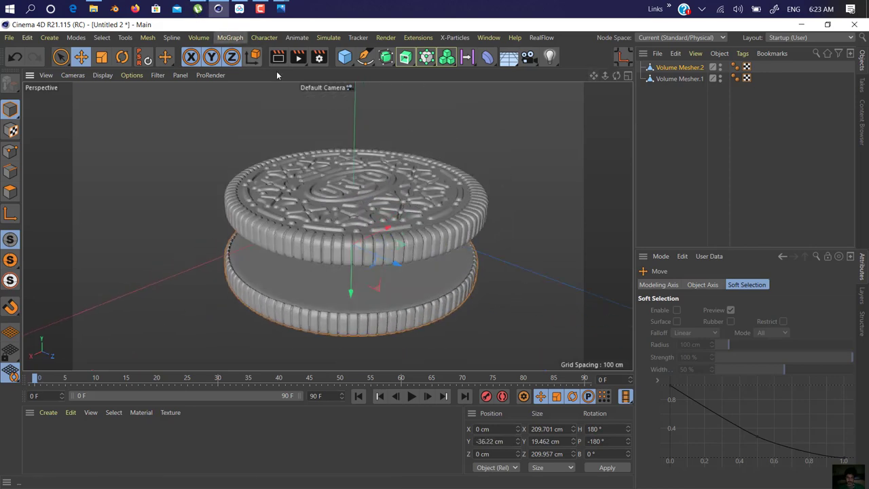
Step: Add a cylinder between the two wafers as the filling, sized to about 201 cm across and 27 cm high
left_click_drag(344, 58, 598, 128)
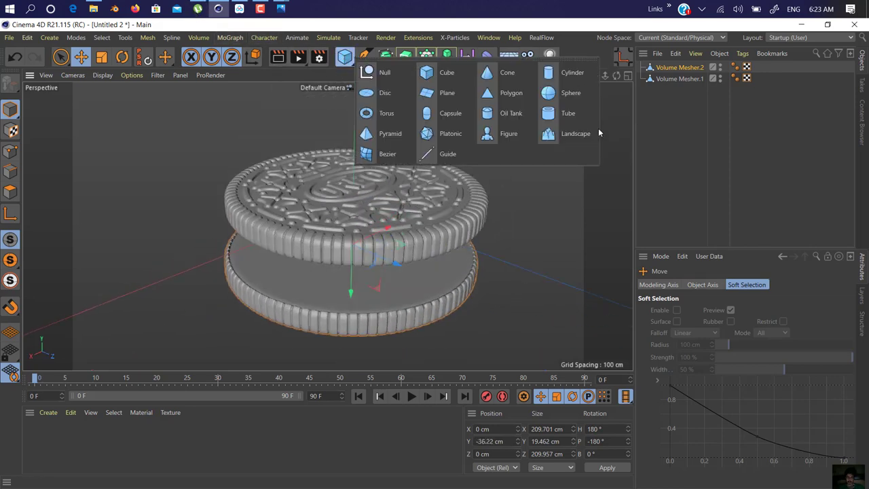
left_click(574, 72)
key("r")
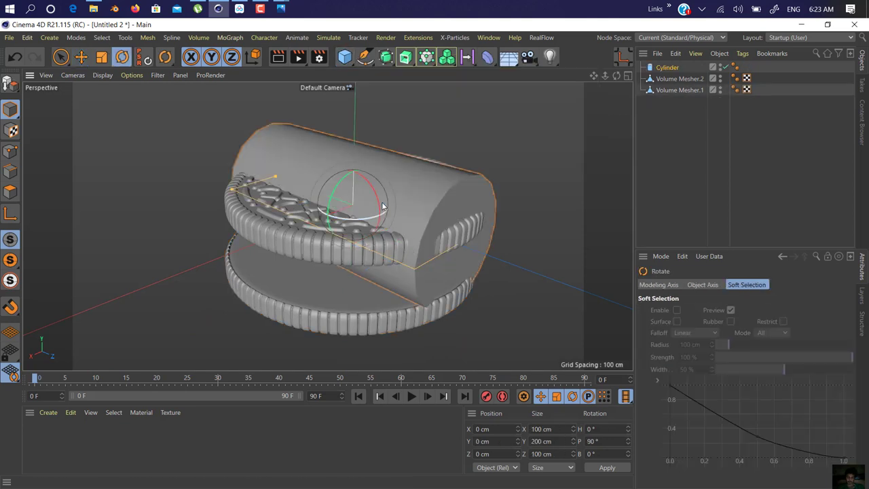
left_click_drag(384, 211, 373, 239)
left_click_drag(608, 75, 573, 76)
left_click_drag(347, 92, 355, 215)
key("e")
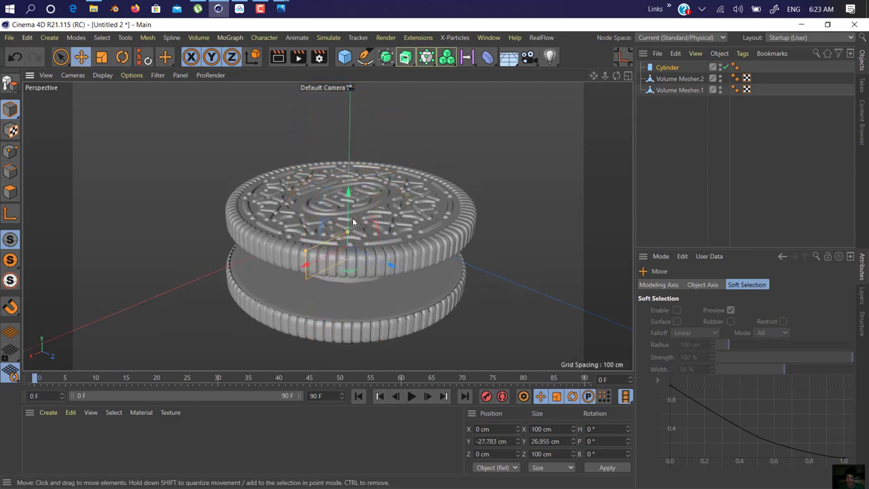
left_click_drag(316, 259, 255, 277)
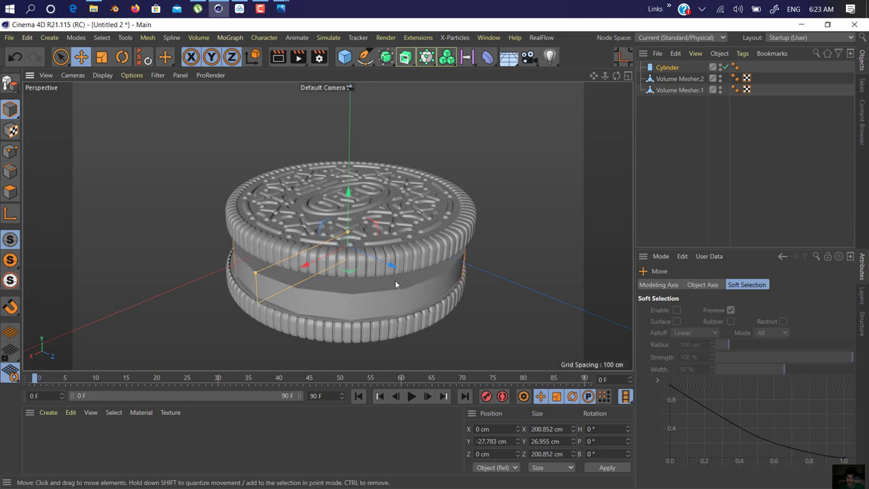
Step: Reduce the filling cylinder's height to about 24.6 cm and raise it to about -19.5 cm in Y
left_click_drag(395, 280, 412, 234, "alt")
left_click_drag(594, 78, 606, 59)
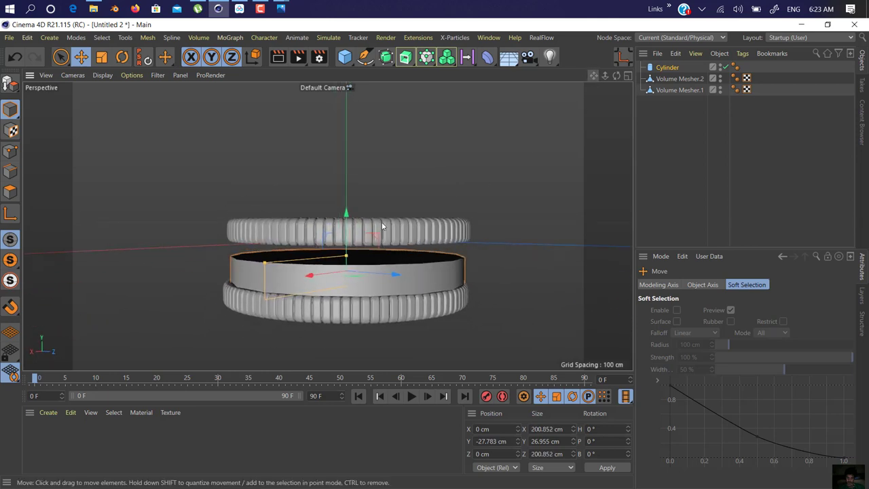
left_click_drag(348, 221, 348, 210)
left_click_drag(347, 249, 357, 245)
Step: Close the gaps to the filling by moving the upper wafer to about -6.8 cm and the lower wafer to about -31 cm in Y
left_click(361, 237)
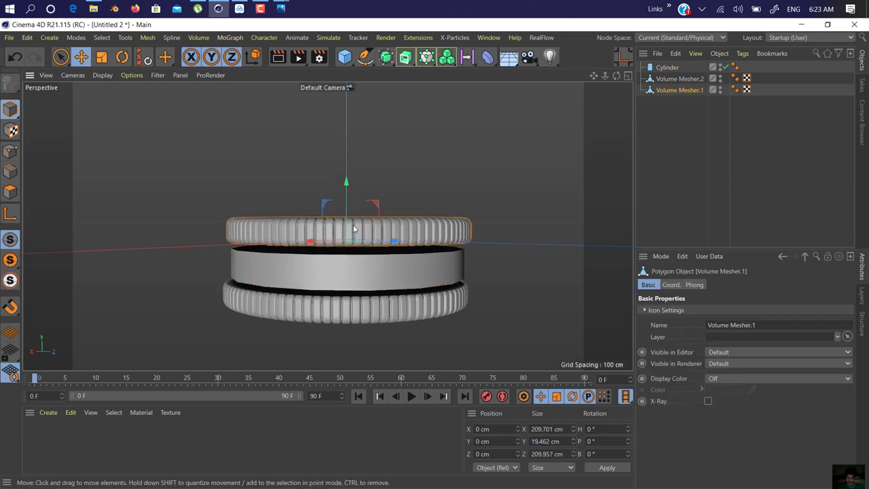
left_click_drag(346, 185, 347, 193)
left_click(344, 303)
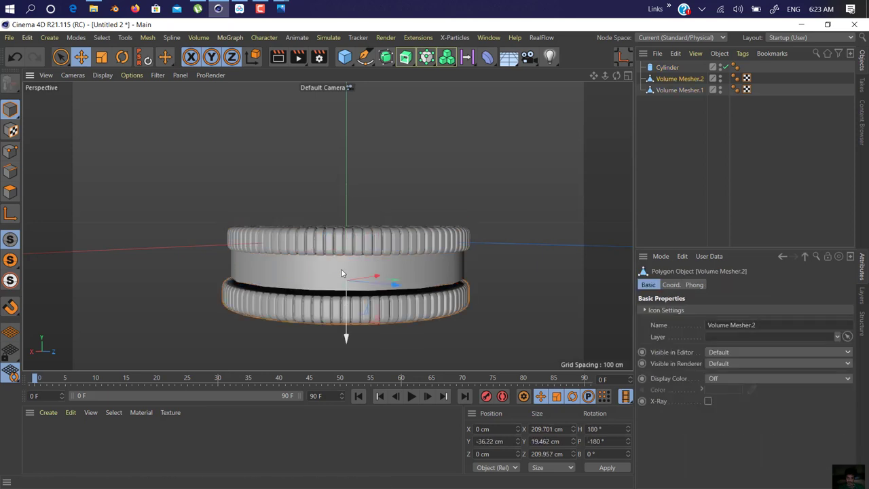
left_click_drag(349, 299, 374, 342)
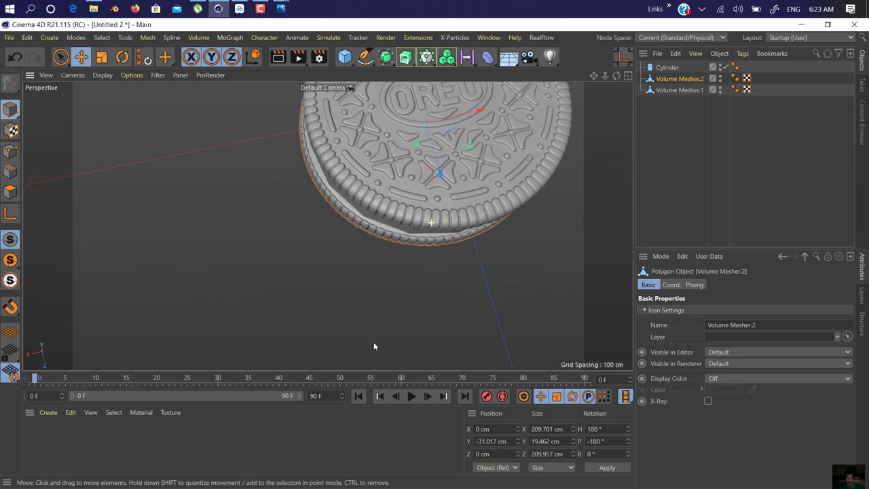
Step: Select both cookie wafers and reset their position, scale and rotation with Reset PSR
key("F2")
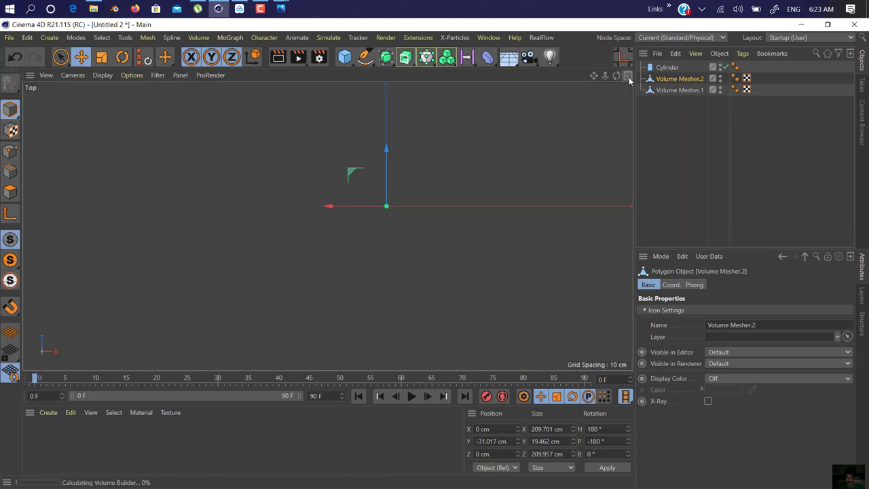
left_click(628, 77)
left_click(459, 299)
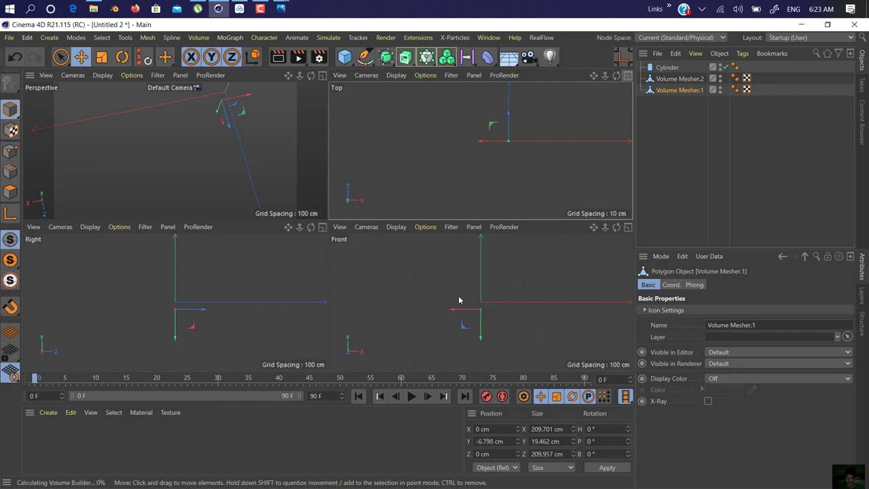
left_click(490, 324)
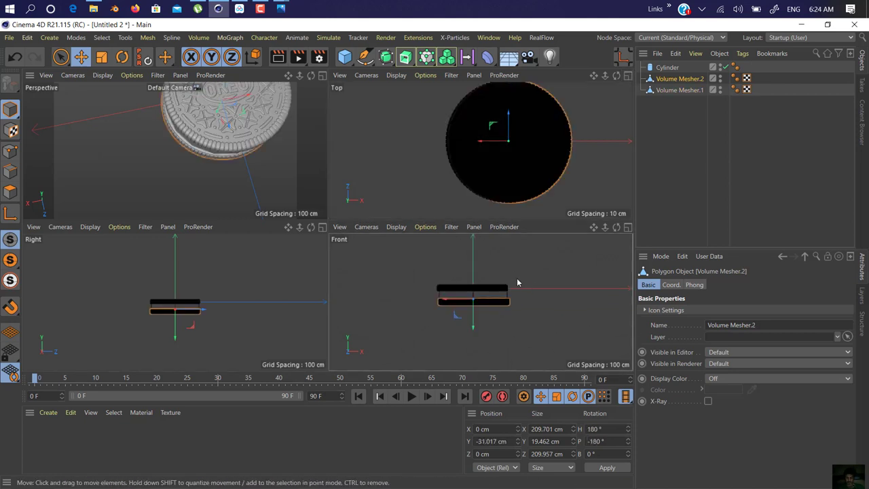
scroll(505, 301, "up", 4)
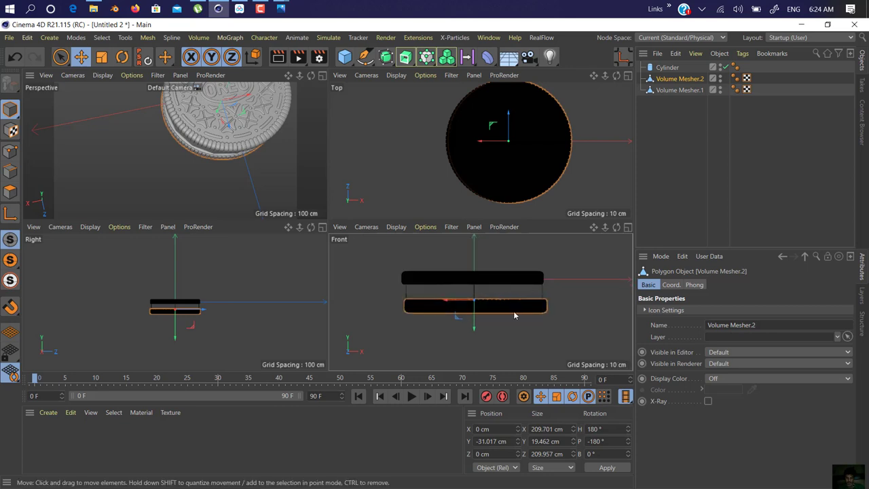
scroll(520, 308, "up", 1)
left_click(518, 280, "shift")
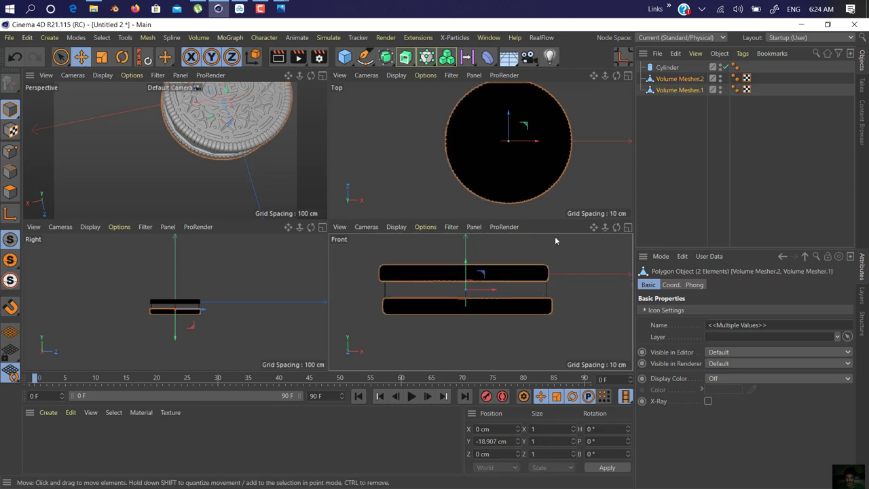
left_click(628, 75)
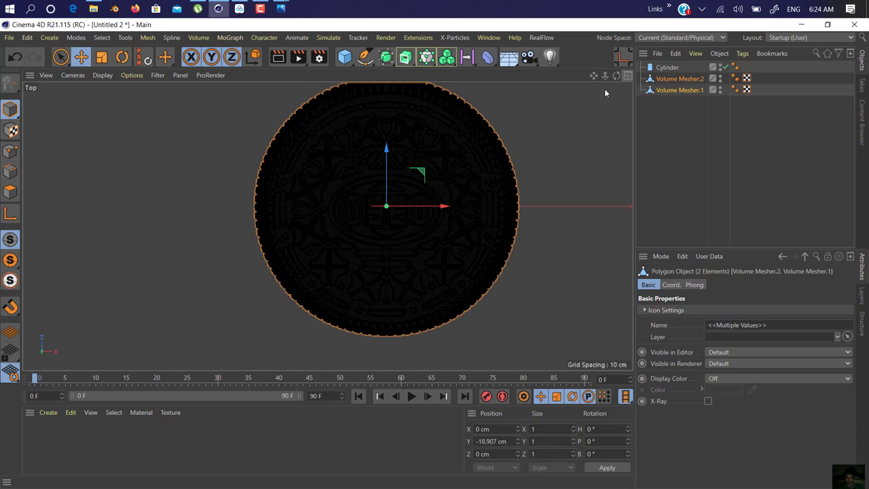
left_click(626, 76)
left_click(321, 76)
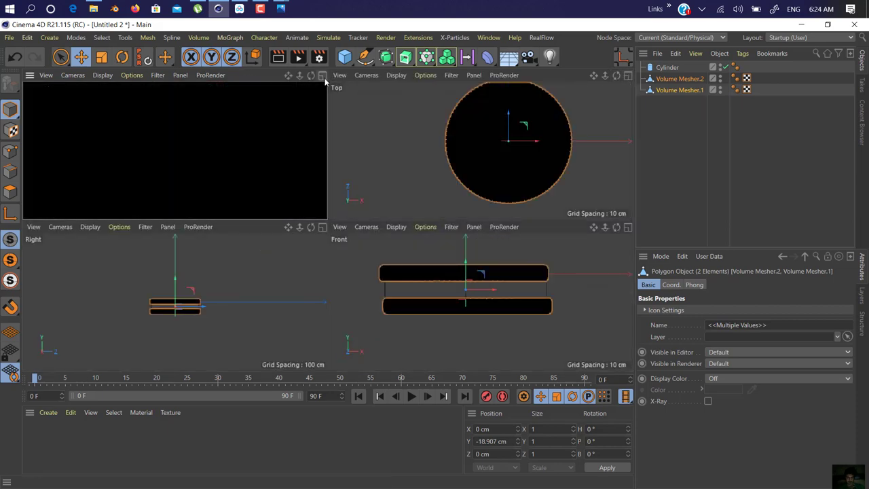
left_click(147, 59)
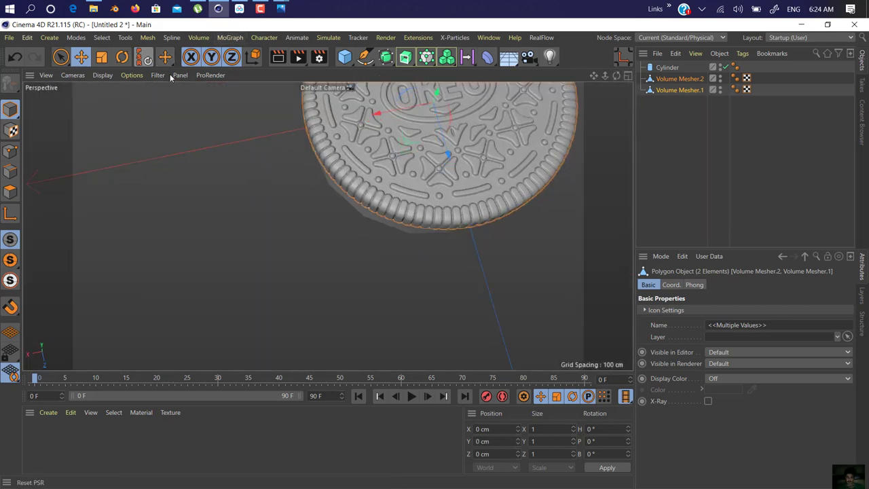
Step: Move one wafer down beneath the filling cylinder and flip it to a pitch of -180°
left_click_drag(399, 217, 443, 86, "alt")
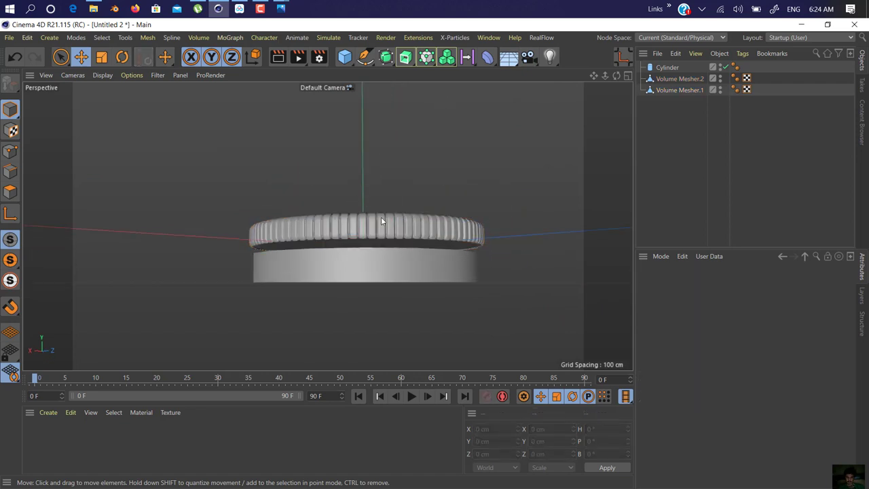
left_click(381, 217)
left_click_drag(361, 197, 367, 232)
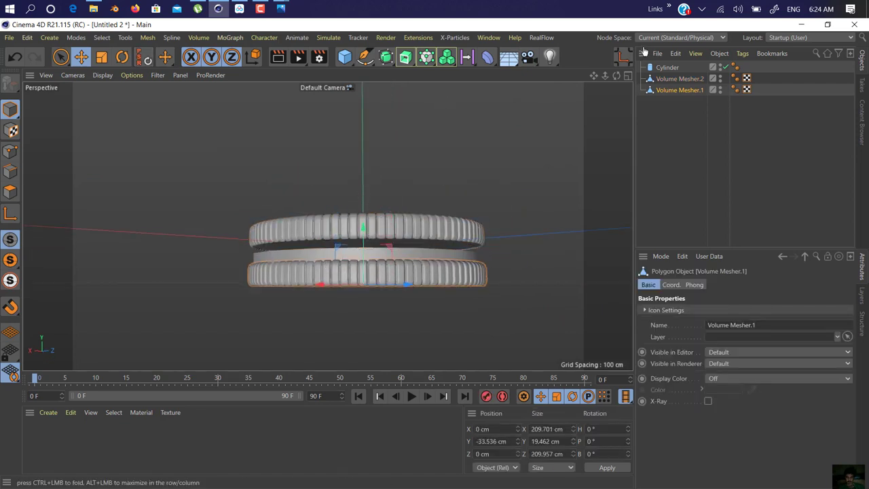
key("r")
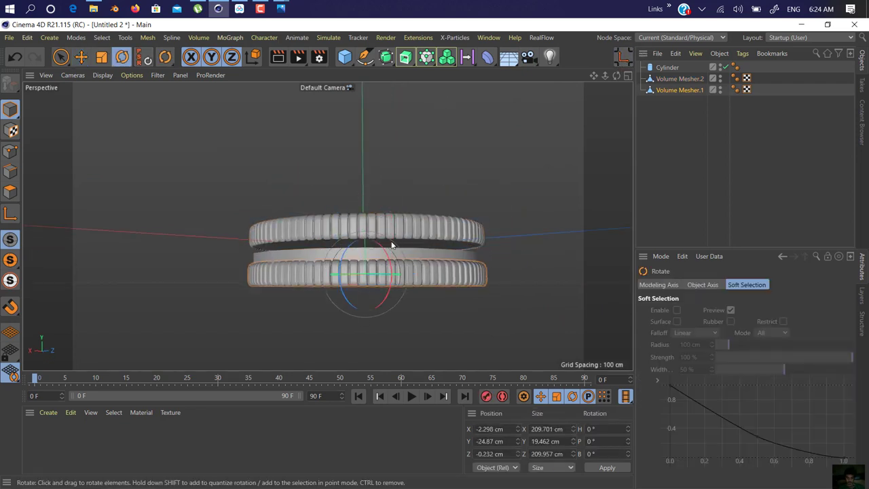
left_click_drag(388, 257, 478, 281, "alt")
left_click_drag(306, 238, 348, 285)
key("e")
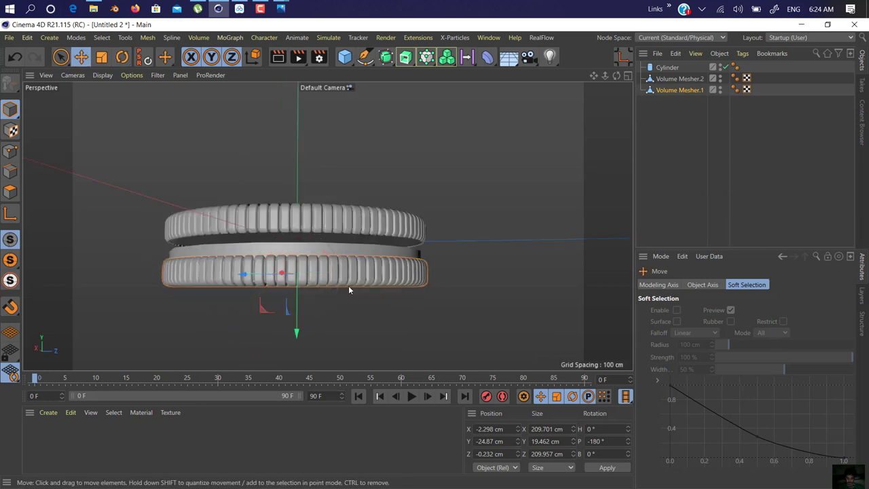
Step: Raise the filling cylinder to about -11.5 cm in Y and reduce its radius to about 96.9 cm
left_click(294, 252)
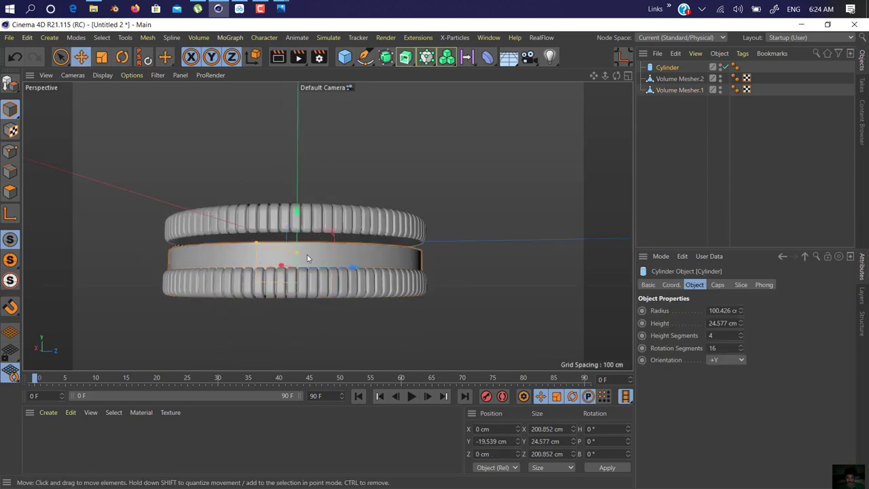
left_click_drag(293, 225, 398, 263)
left_click_drag(593, 75, 528, 111)
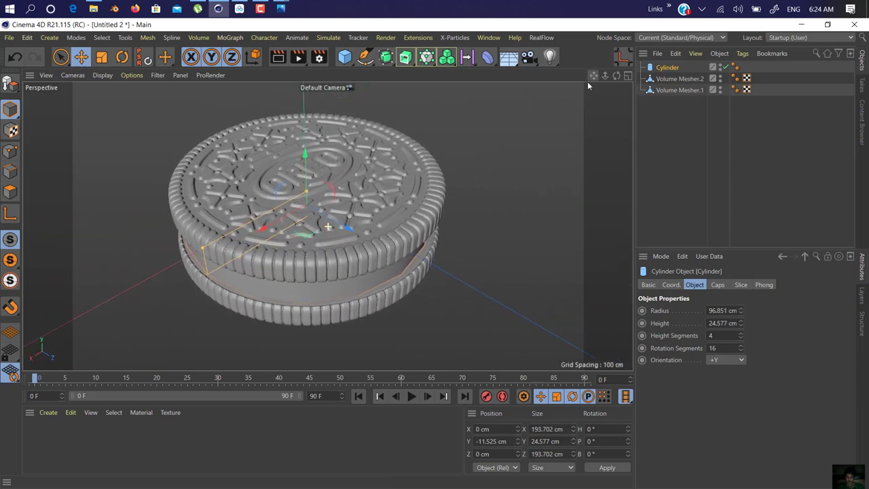
Step: Select all the cookie parts and rotate them together to a pitch of -90° so the cookie stands upright
key("ctrl+a")
key("t")
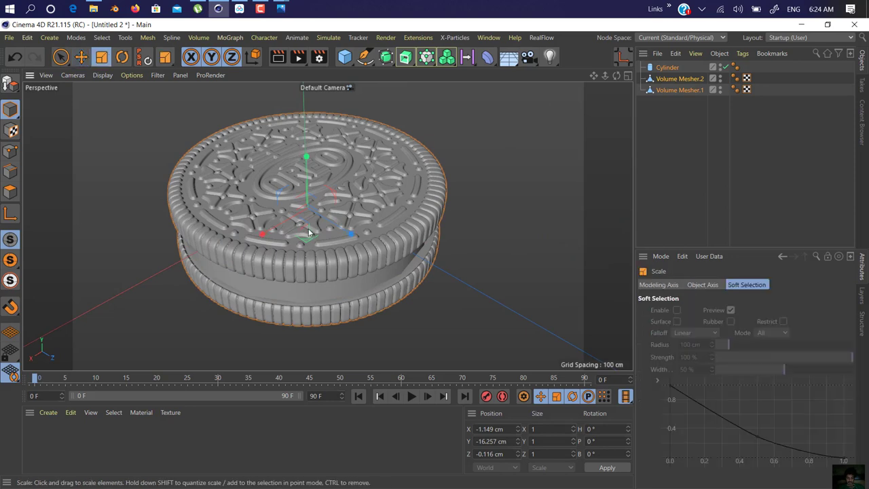
key("r")
left_click_drag(327, 197, 328, 138)
left_click_drag(583, 78, 524, 202, "alt")
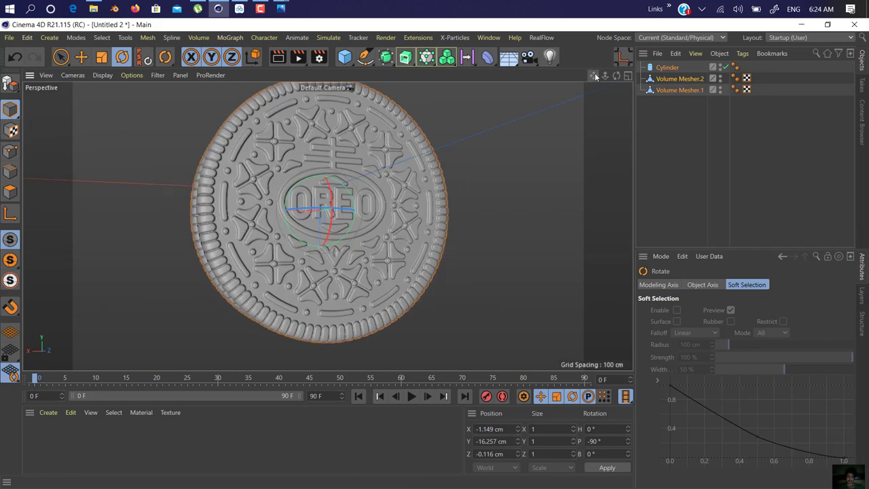
left_click_drag(596, 75, 614, 76)
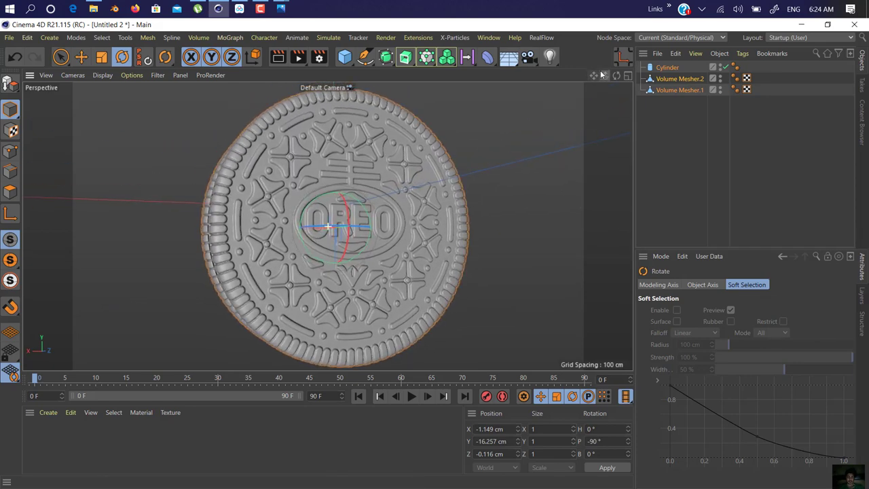
Step: Create a new material named "Cookie tecxture" and apply it to both wafers and the filling cylinder
left_click(84, 449)
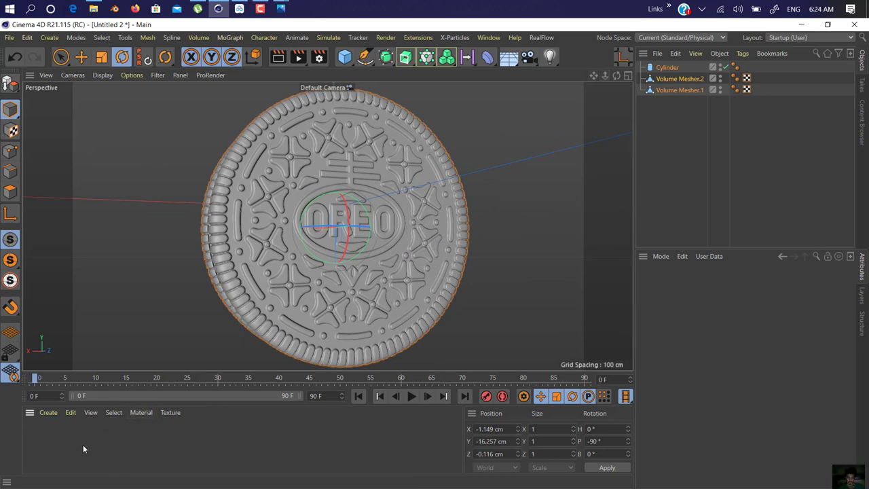
double_click(40, 434)
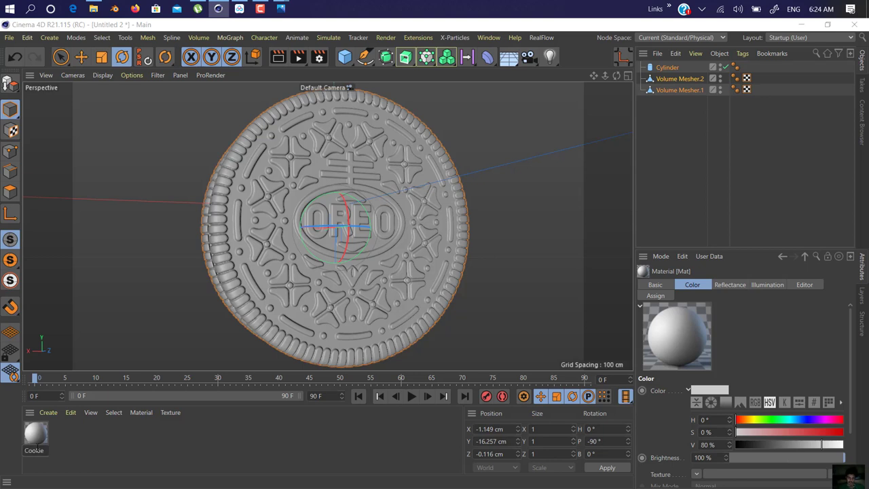
type("re")
key("Return")
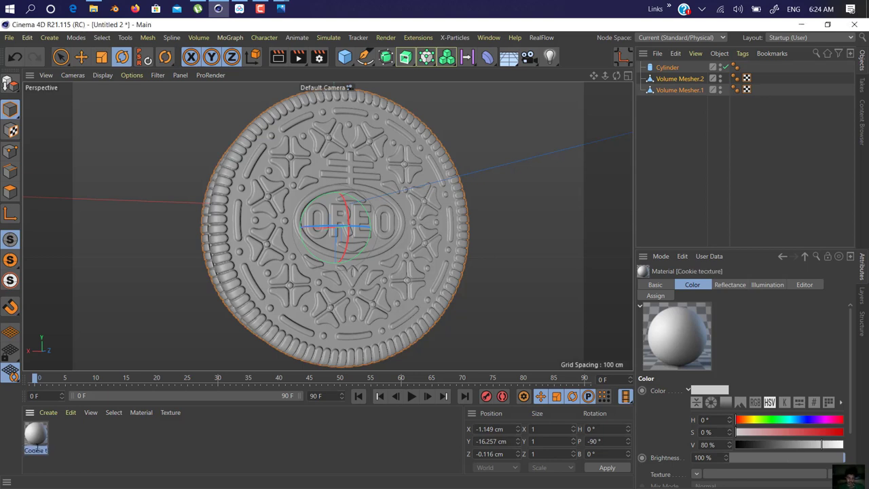
left_click_drag(185, 365, 400, 288)
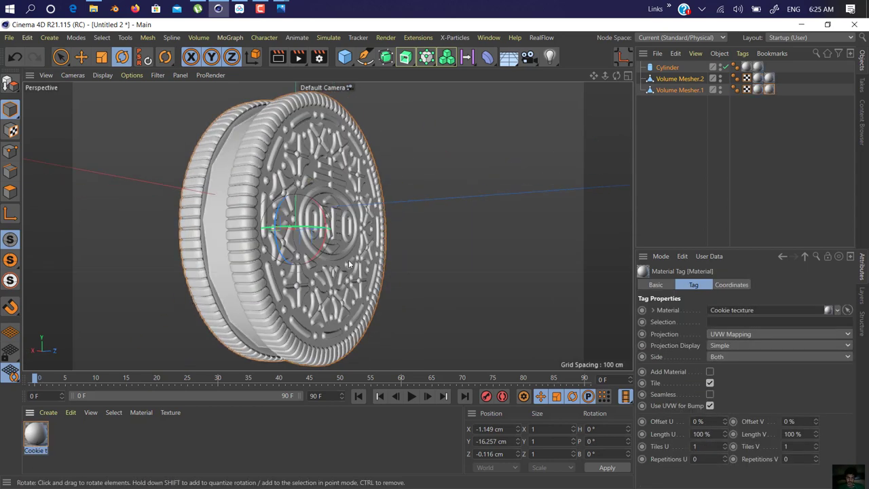
left_click_drag(143, 218, 267, 195, "alt")
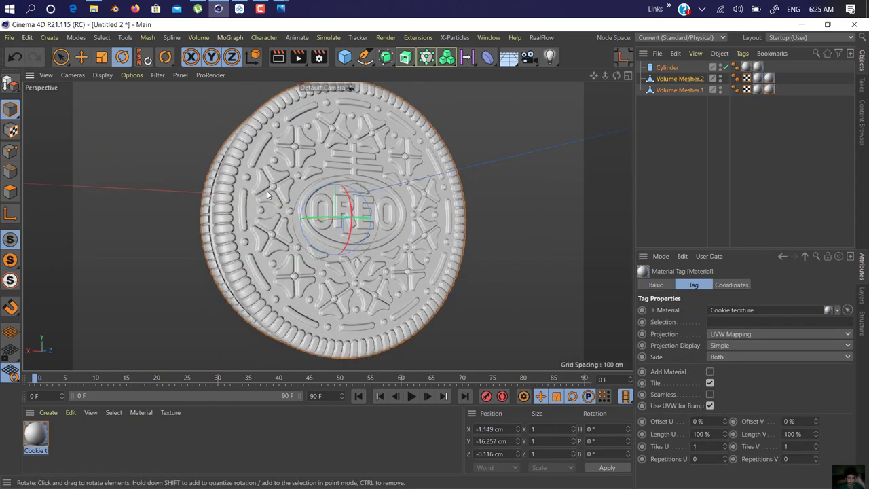
Step: Open the cookie material for editing and darken its base color to a brightness value (V) of 13%
double_click(36, 433)
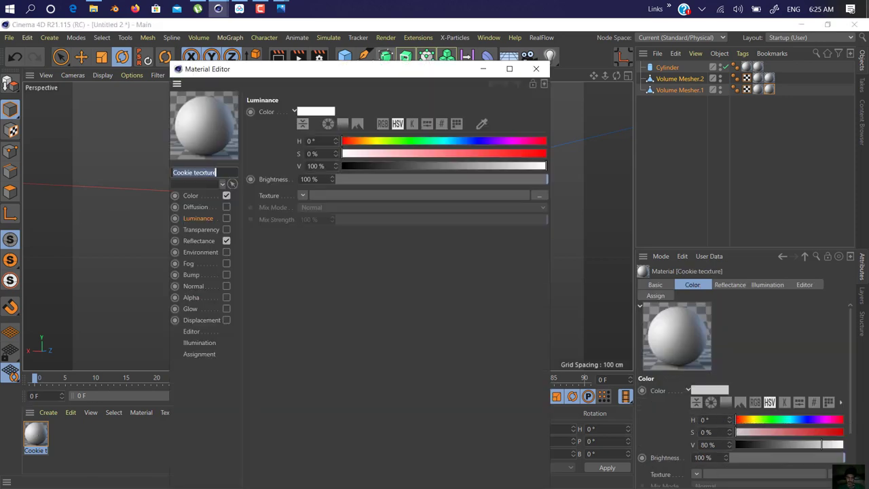
left_click_drag(370, 77, 678, 71)
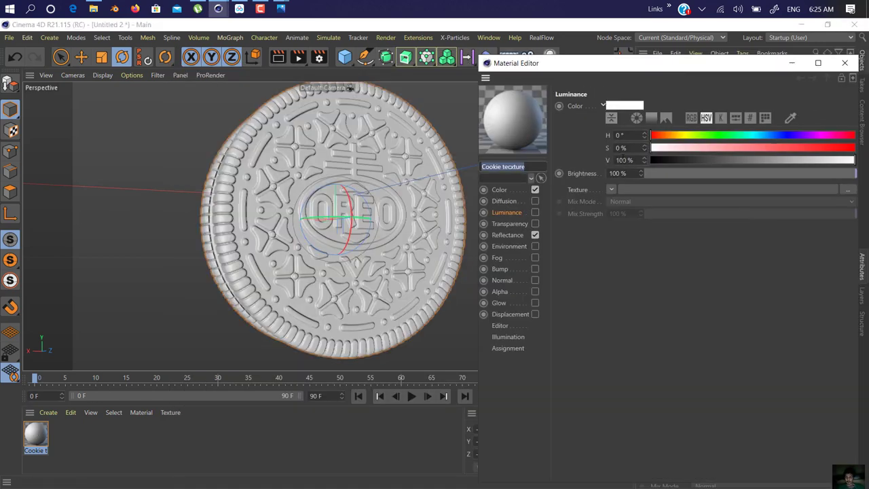
mouse_move(686, 160)
left_mouse_down()
mouse_move(671, 160)
mouse_move(682, 160)
left_mouse_up()
left_click(508, 188)
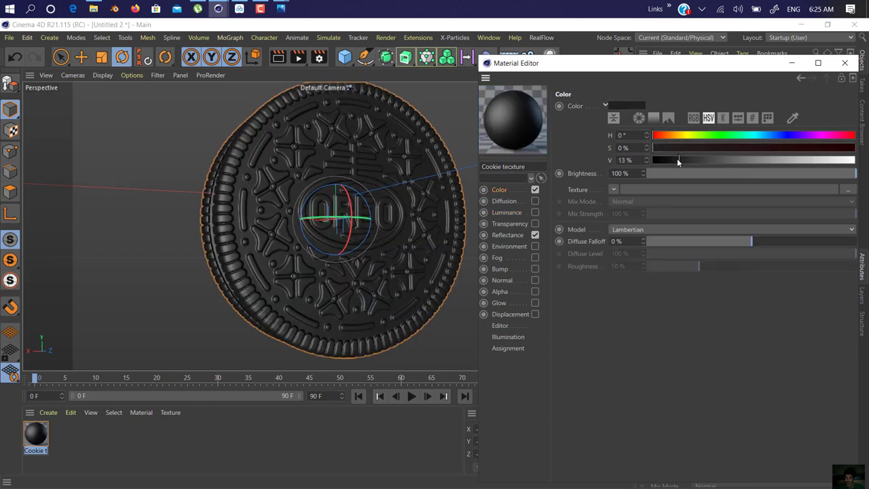
Step: Replace the cookie material's default specular layer with a Reflection (Legacy) layer using a Dielectric Fresnel
left_click(514, 223)
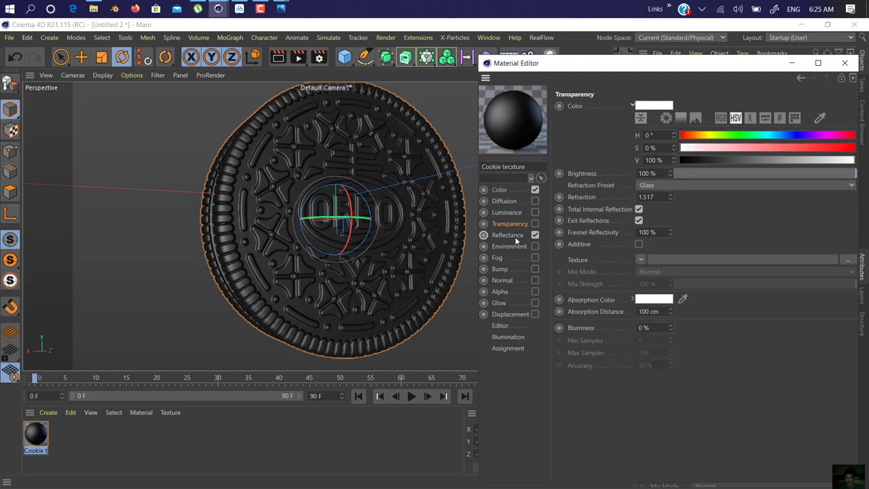
left_click(516, 236)
left_click(601, 131)
left_click(572, 131)
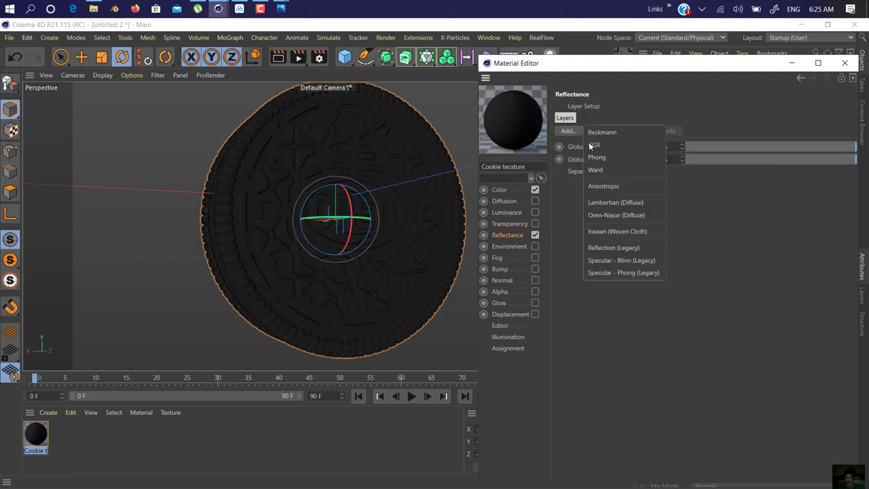
left_click(601, 248)
left_click(582, 429)
left_click(615, 441)
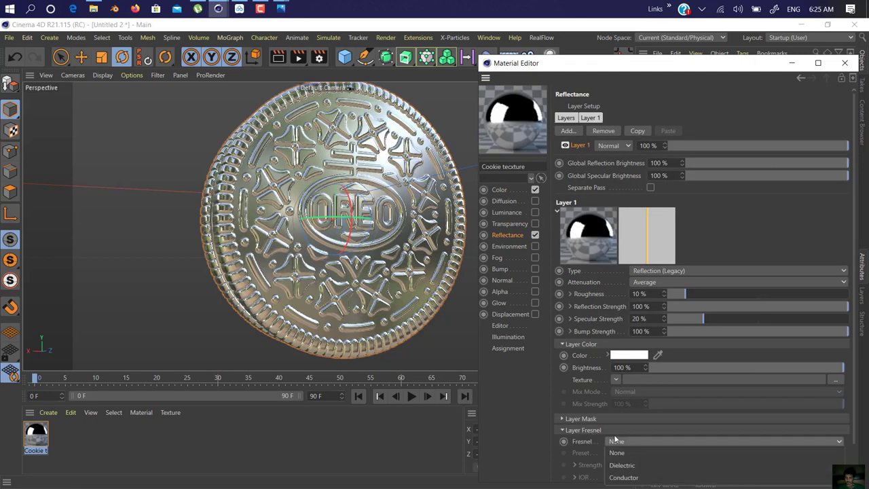
left_click(621, 465)
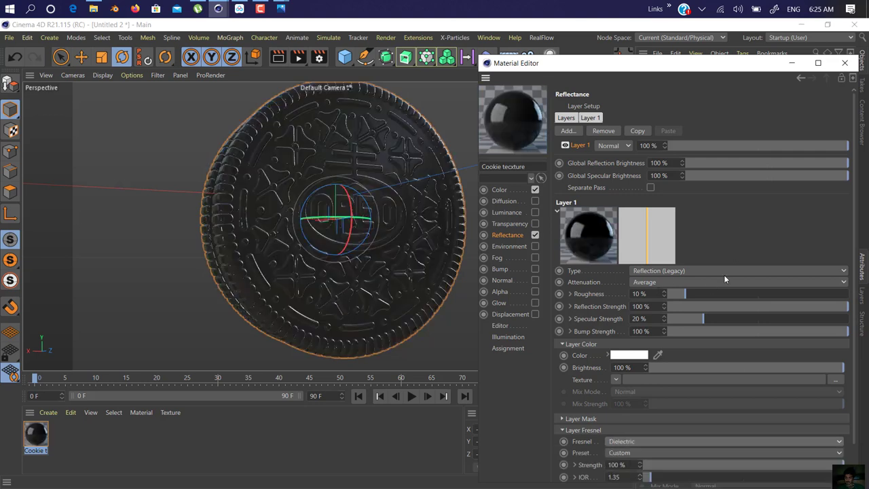
Step: Set the reflection layer's roughness to 54%, global reflection brightness to 60% and global specular brightness to 61%
left_click(701, 293)
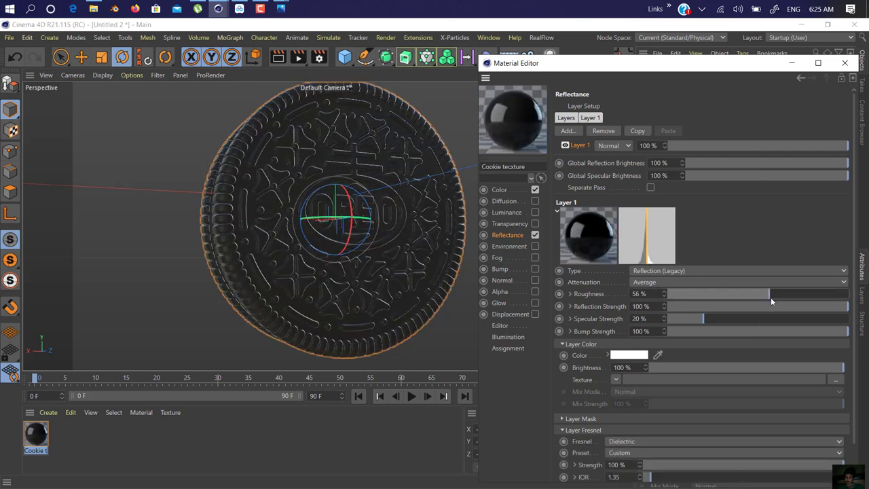
left_click_drag(770, 297, 771, 297)
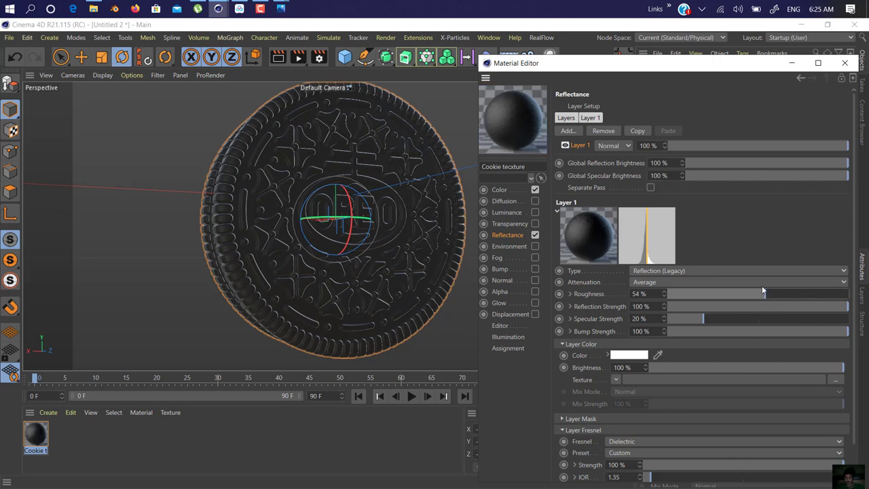
left_click(783, 164)
left_click(785, 177)
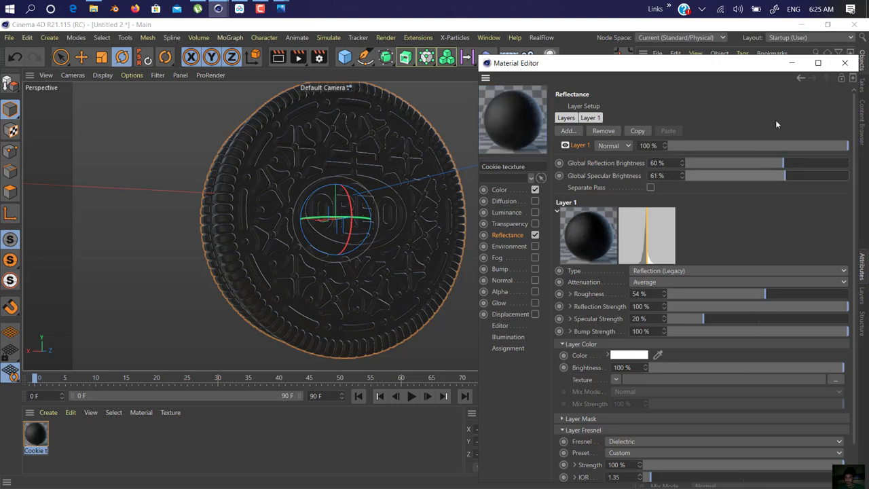
Step: Switch to Firefox, search Google Images for "oreo" and open a close-up cookie photo as surface reference
left_click(135, 9)
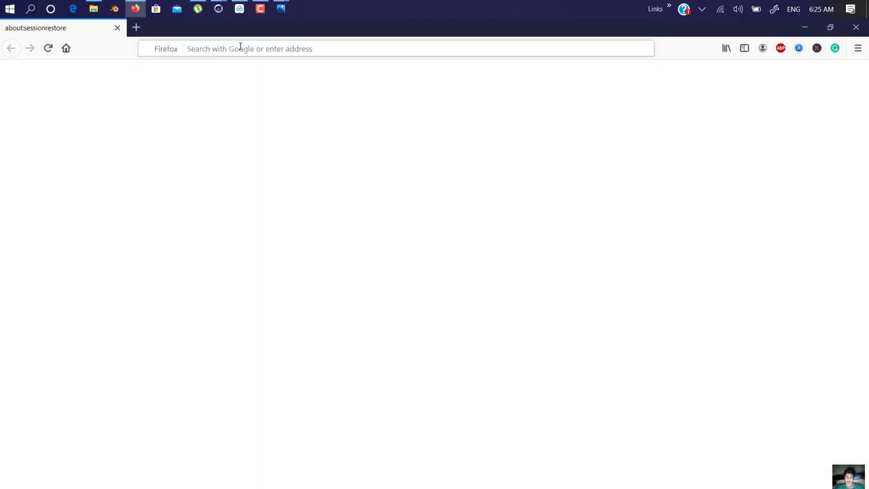
key("Return")
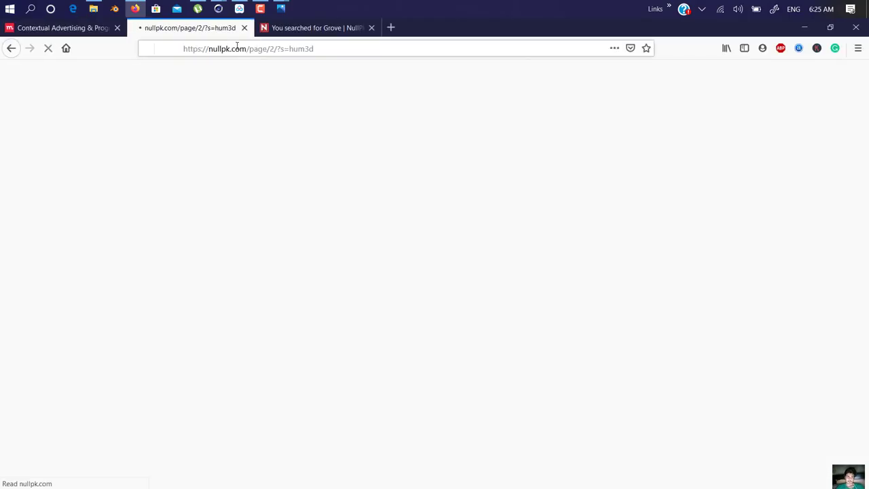
left_click(390, 27)
left_click(244, 27)
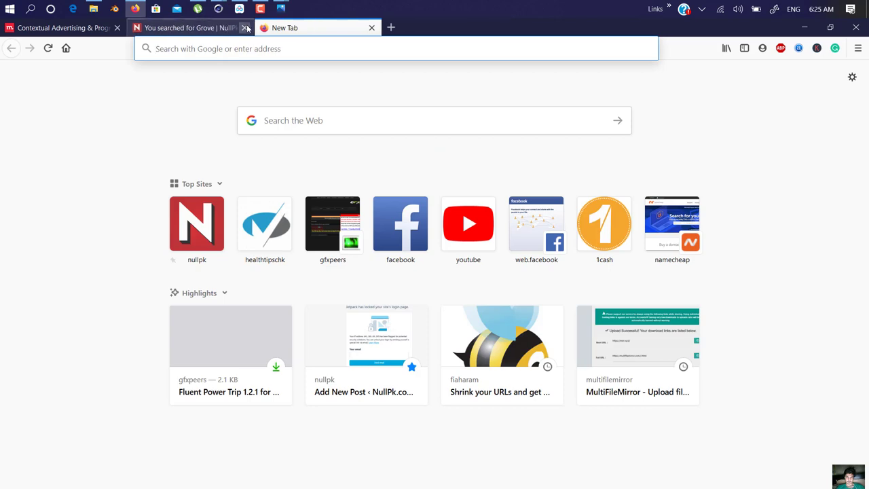
left_click(245, 28)
type("oreo")
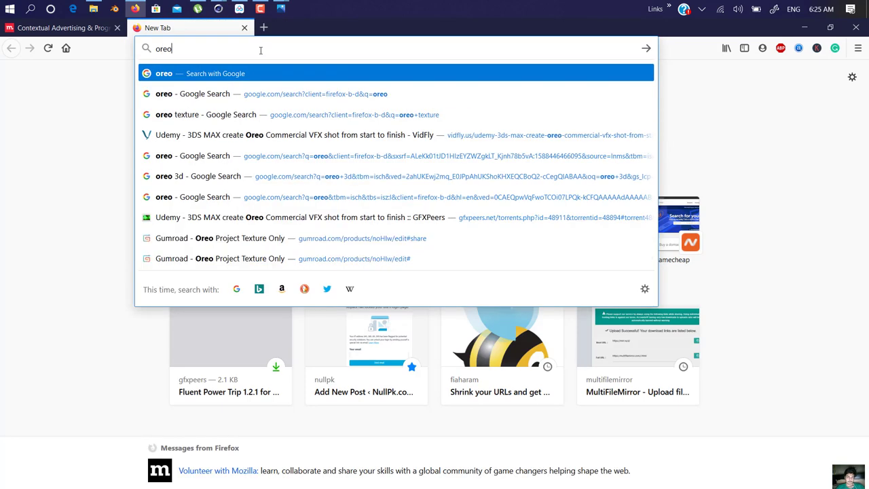
key("Return")
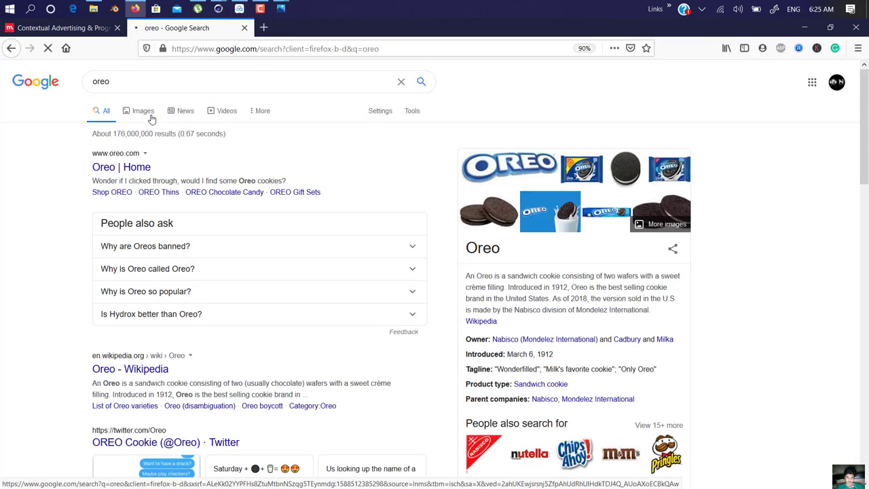
left_click(140, 110)
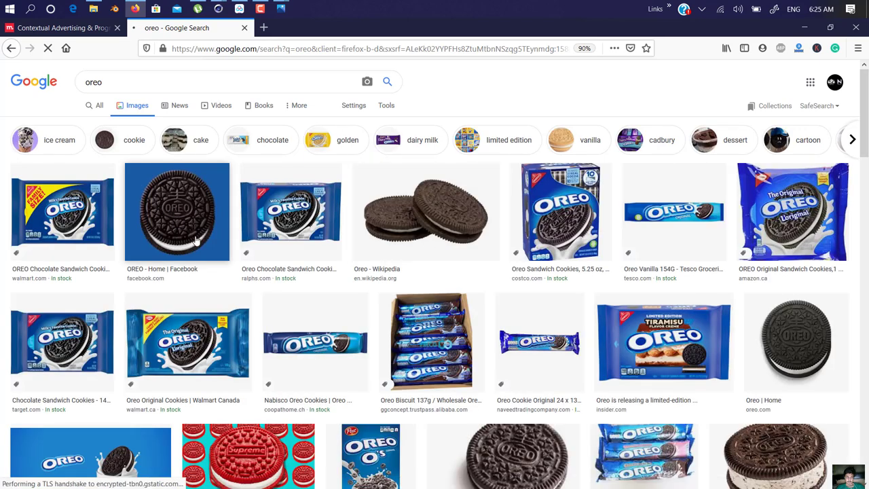
left_click(155, 211)
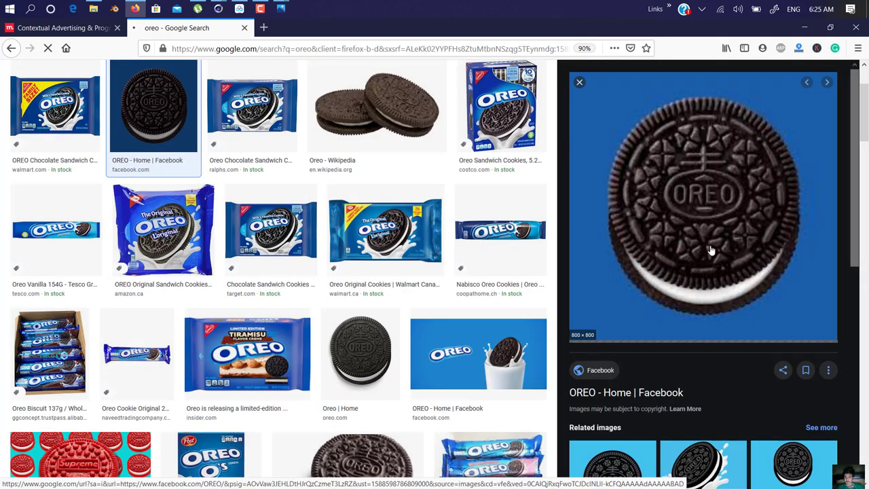
Step: Return to Cinema 4D, enable the cookie material's Bump channel and load a Noise shader as its texture
key("alt+Tab")
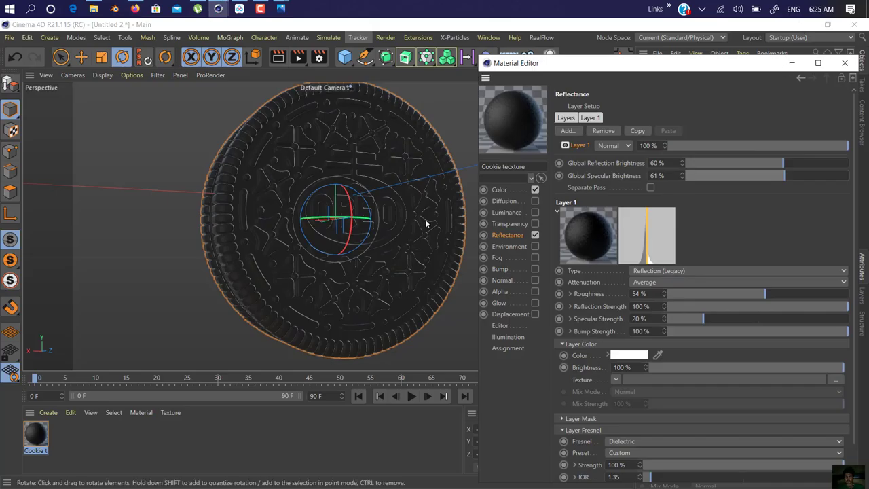
left_click_drag(374, 161, 413, 177)
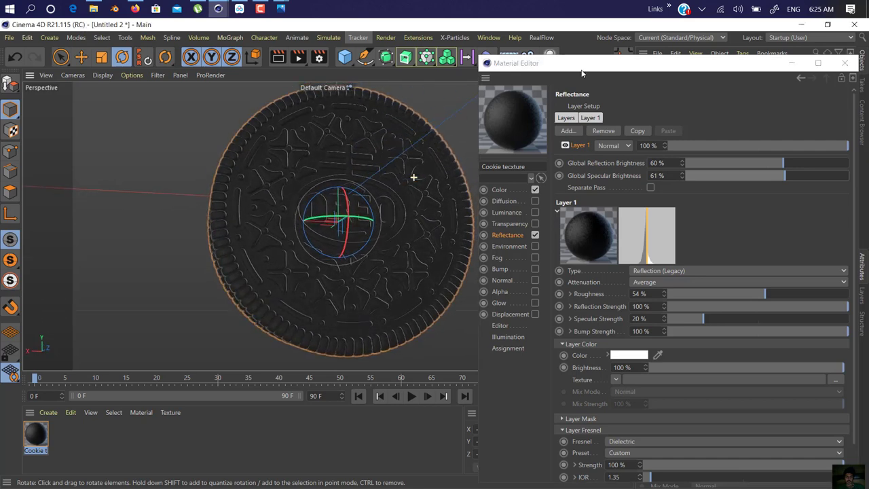
left_click_drag(621, 178, 674, 178)
left_click_drag(349, 193, 320, 188, "alt")
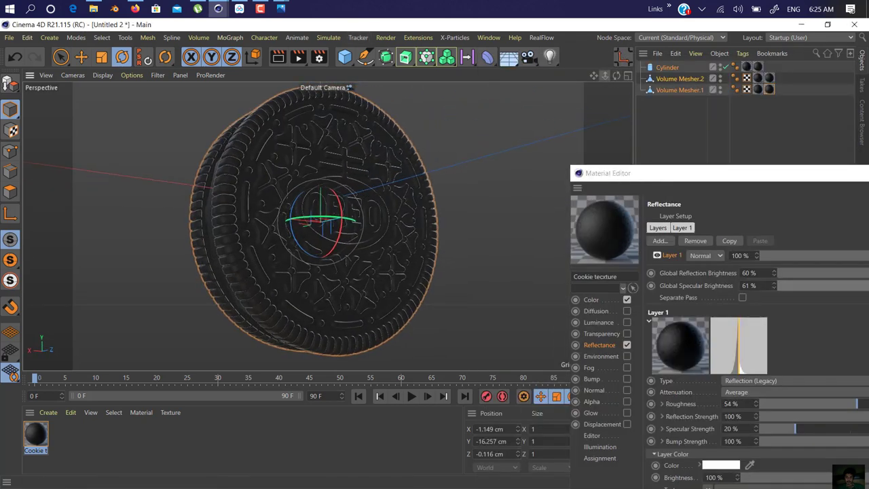
left_click_drag(327, 226, 317, 232, "alt")
left_click_drag(710, 176, 617, 49)
left_click(500, 248)
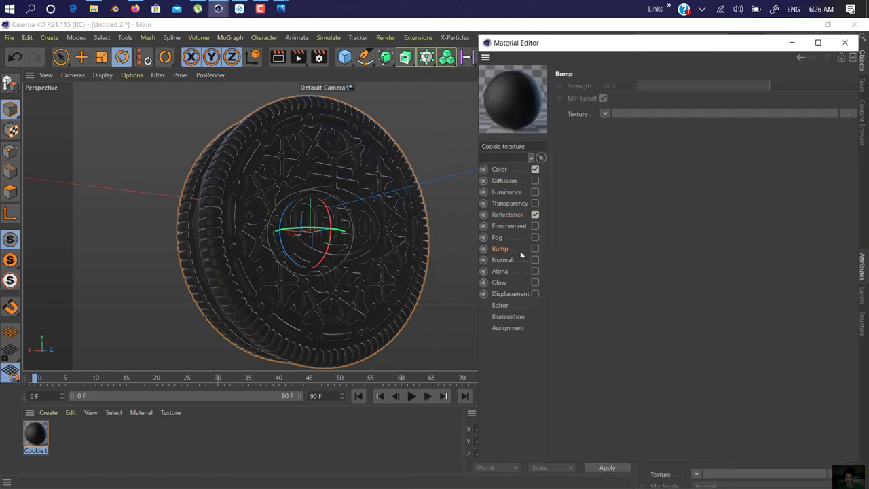
scroll(391, 204, "up", 10)
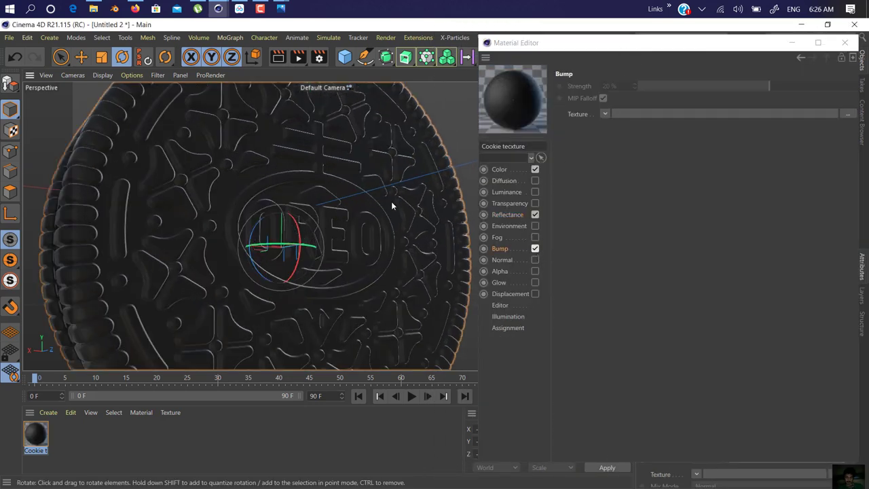
scroll(395, 205, "down", 10)
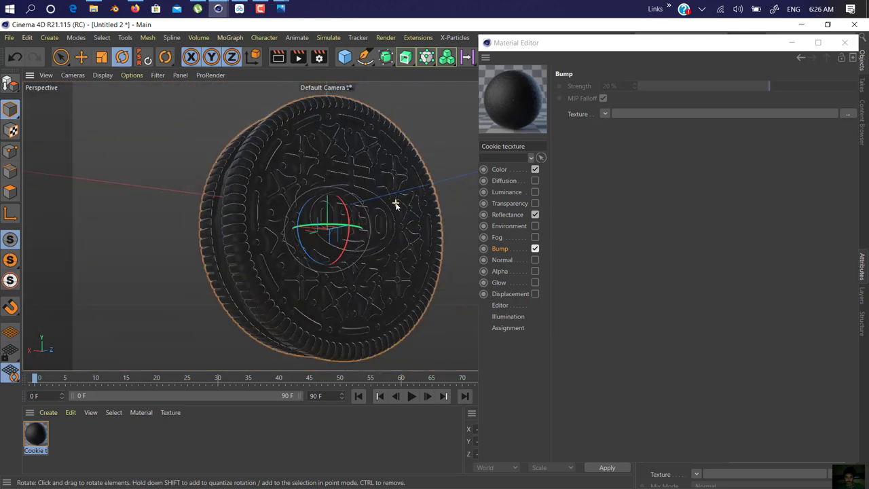
left_click(604, 113)
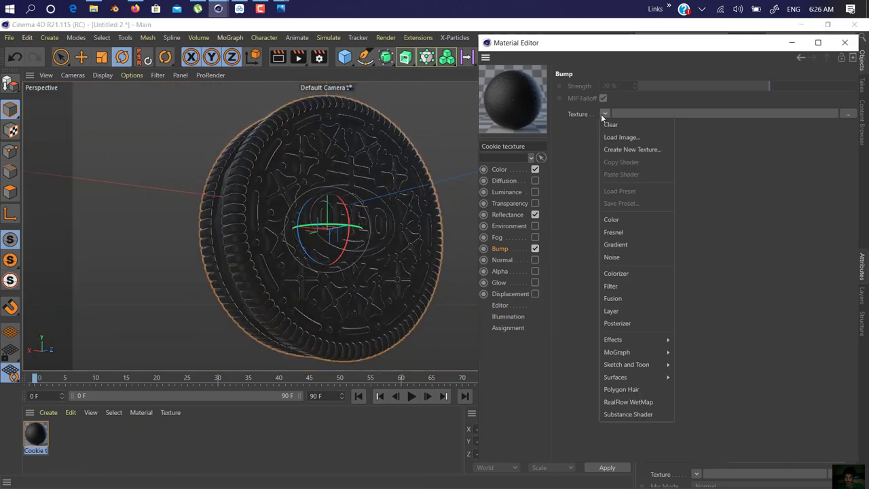
left_click(616, 257)
left_click(635, 127)
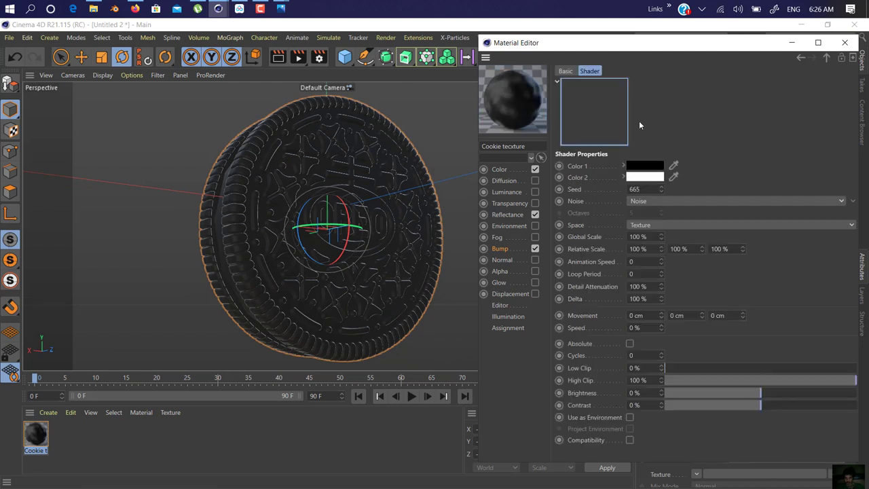
Step: Change the bump shader's noise type to Fire
left_click(852, 201)
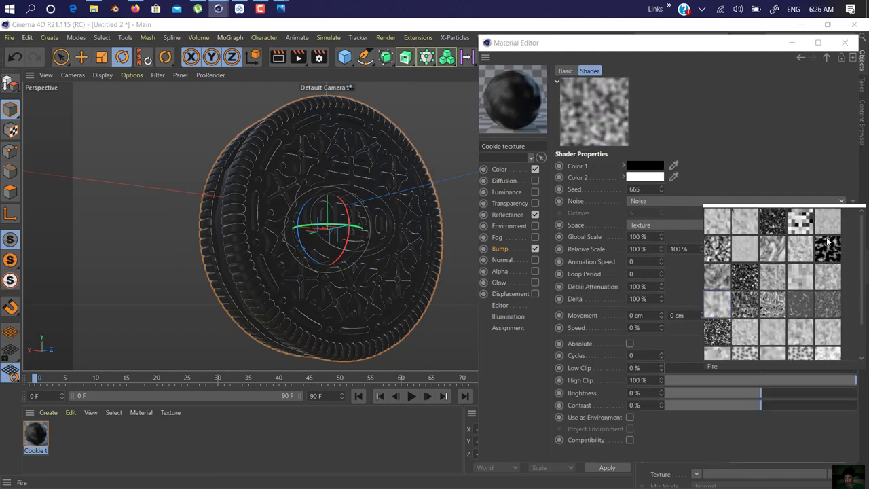
left_click(829, 254)
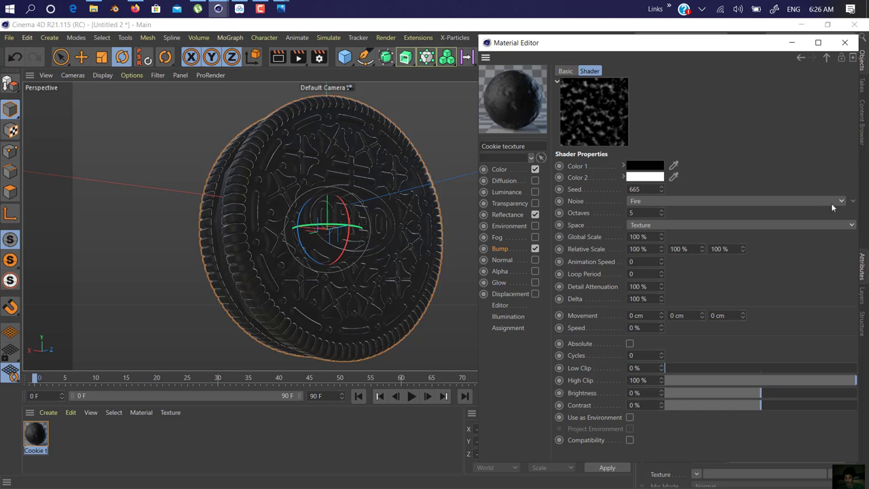
left_click(853, 202)
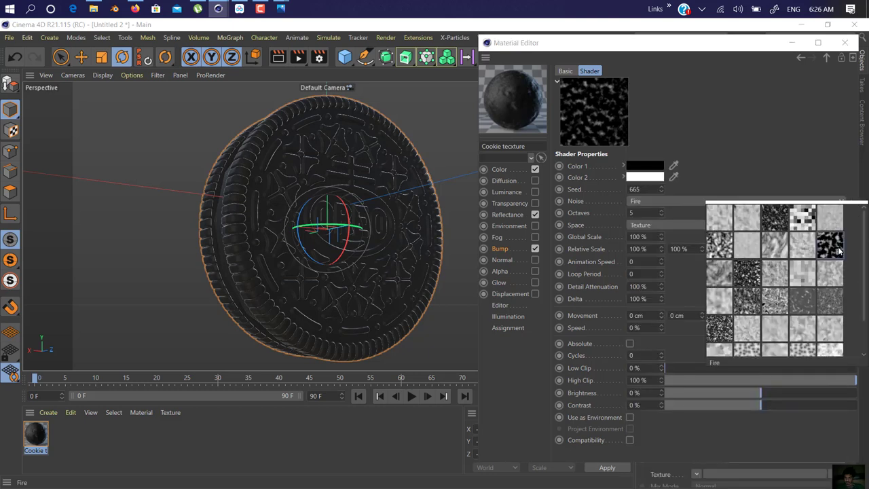
left_click(829, 163)
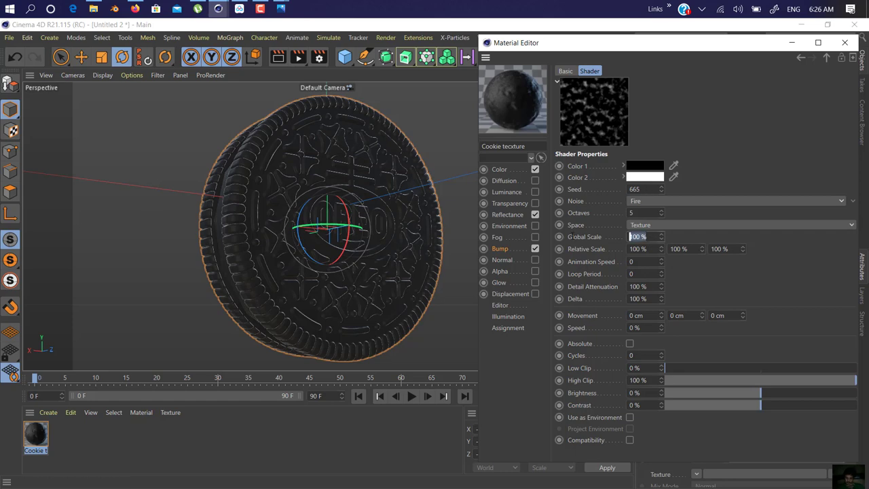
Step: Set the bump noise's global scale to 3% and render the perspective view to preview the cookie surface
type("3")
key("Return")
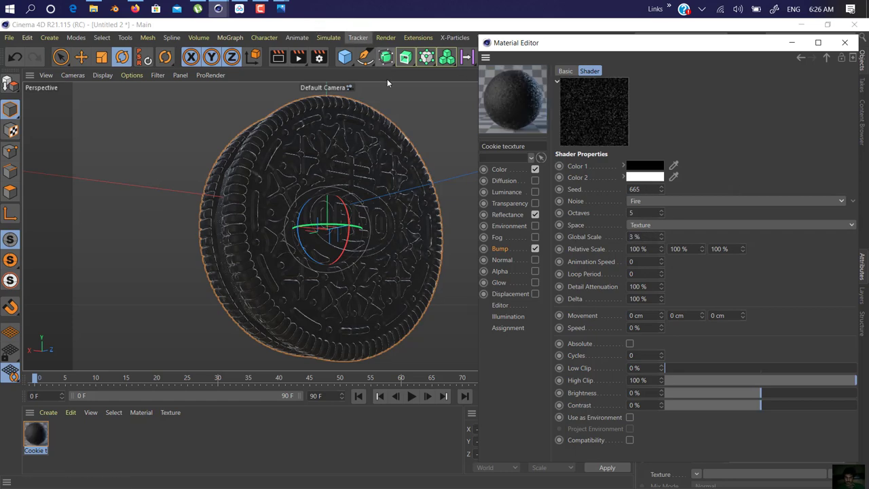
left_click_drag(380, 102, 299, 136)
left_click(278, 57)
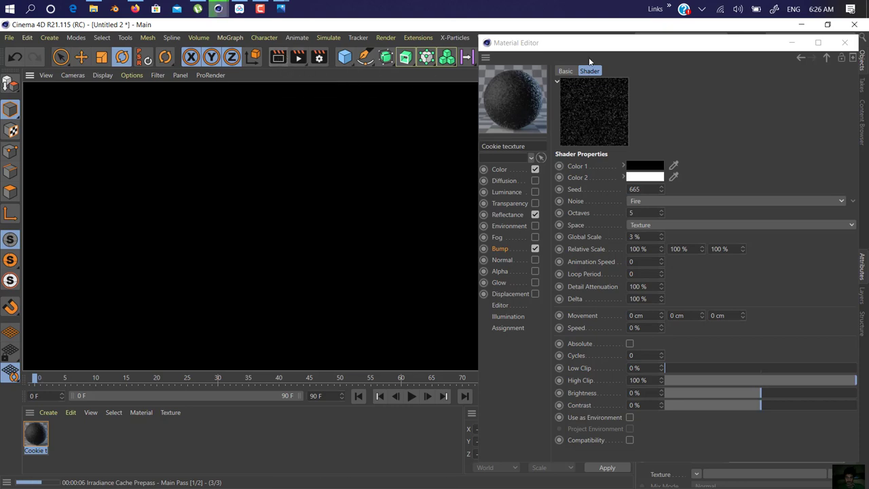
Step: Review the render's Global Illumination irradiance cache settings
left_click_drag(587, 44, 317, 350)
left_click(319, 57)
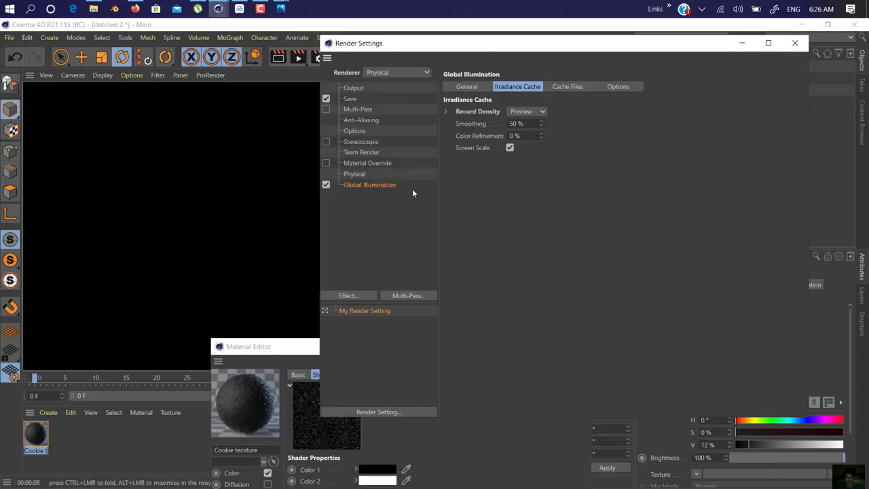
left_click(794, 43)
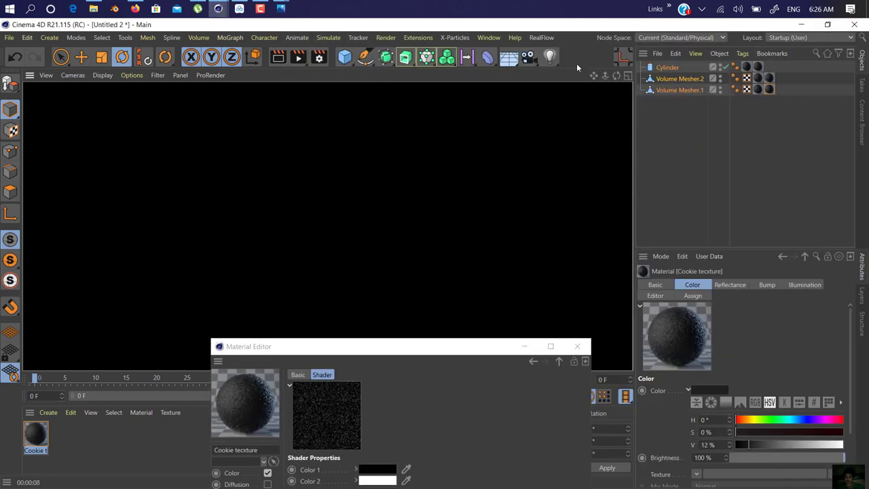
Step: Add a Sky object, create a new default material and assign it to the Sky
left_click(508, 58)
left_click(555, 93)
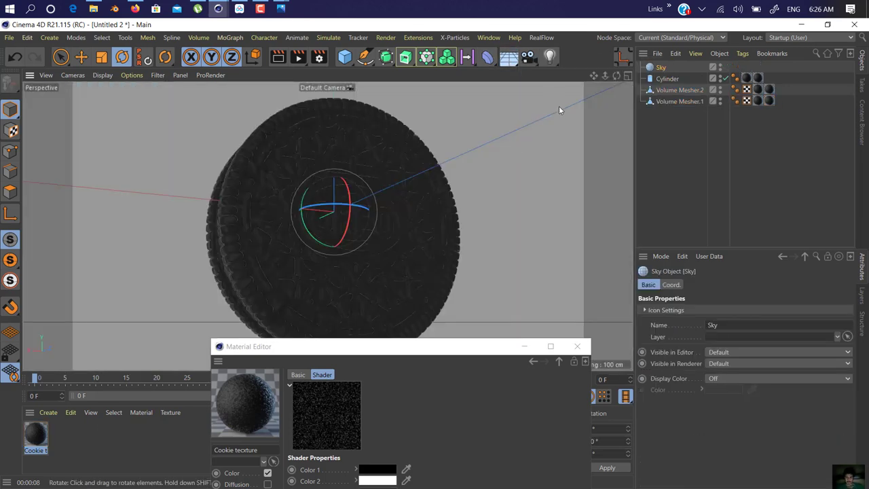
double_click(136, 450)
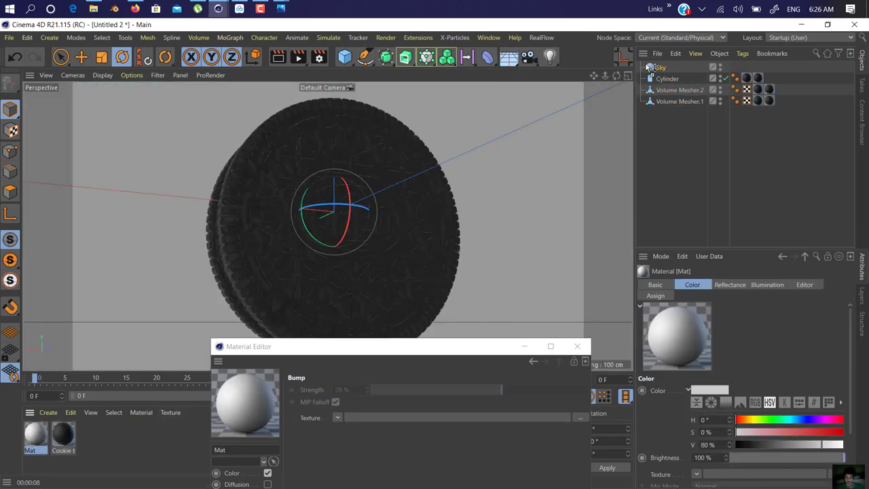
left_click_drag(649, 67, 653, 68)
Step: Turn off the sky material's Color and Reflectance channels and turn on its Luminance channel
left_click_drag(419, 349, 435, 115)
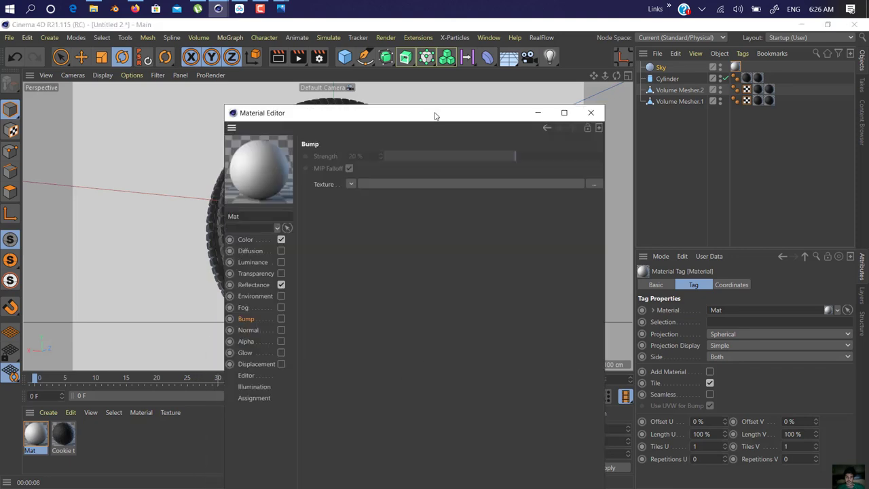
left_click(256, 273)
left_click(281, 274)
left_click(281, 239)
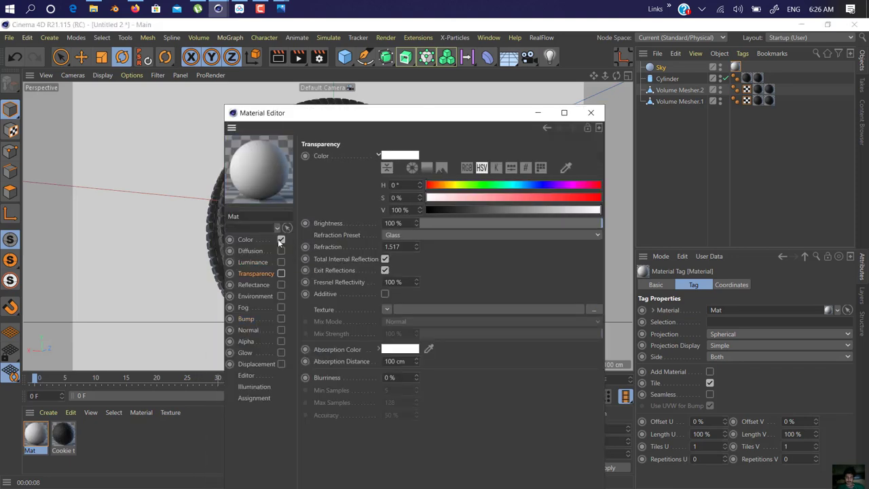
left_click(281, 262)
Step: Load veranda_4k.hdr as the sky material's Luminance texture without copying it to the project location, and close the material editor
left_click(590, 239)
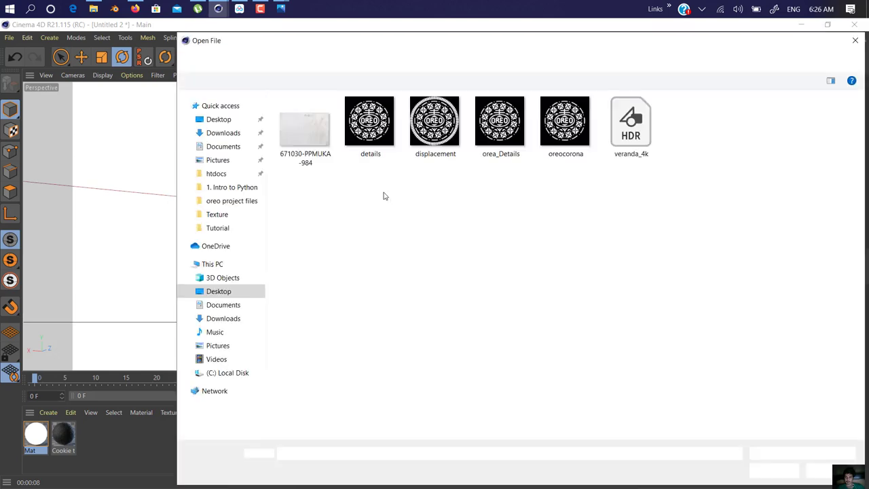
double_click(629, 124)
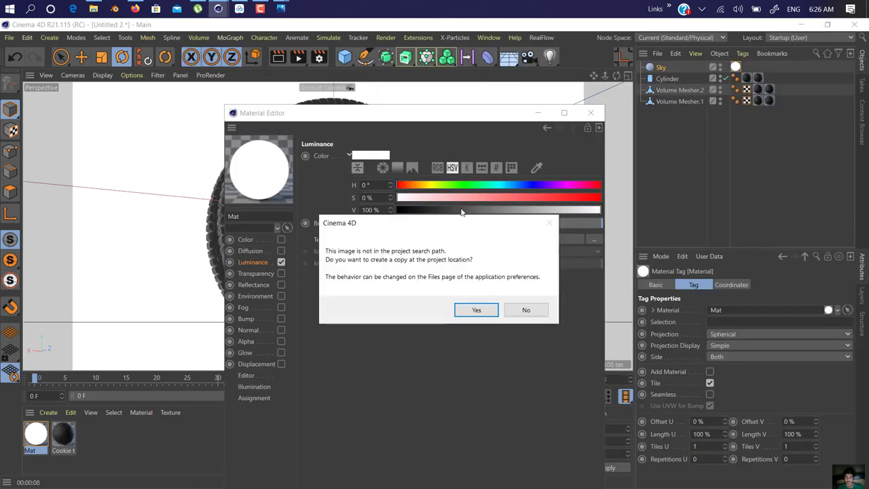
left_click(526, 310)
left_click_drag(407, 112, 663, 298)
left_click_drag(397, 321, 292, 316)
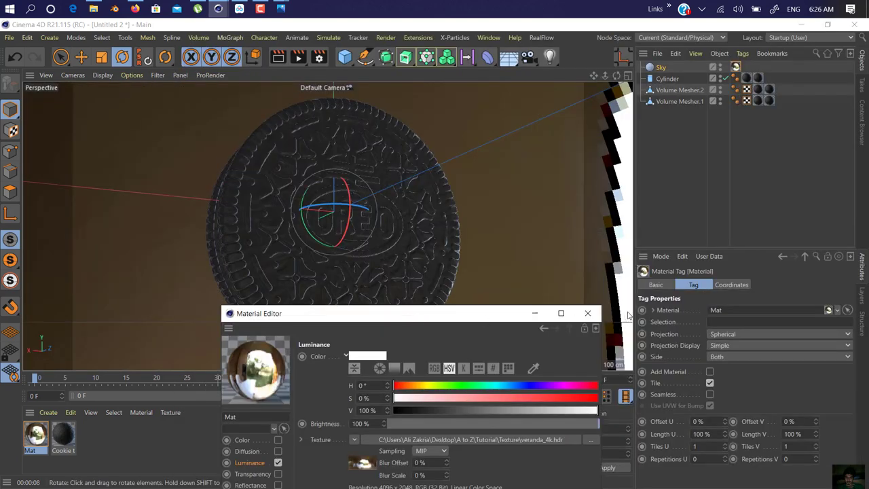
left_click(584, 312)
Step: Rotate the Sky to a bank angle of about -186° to reposition the HDR background behind the cookie
left_click(493, 241)
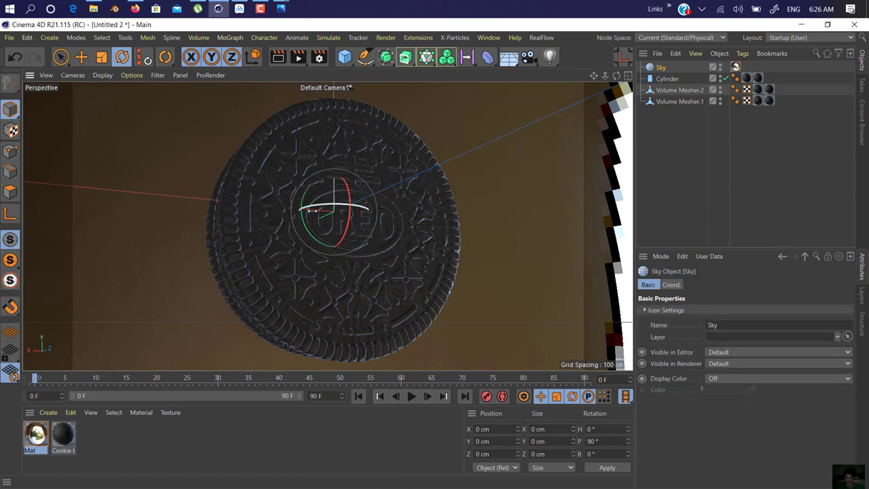
mouse_move(329, 205)
left_mouse_down()
mouse_move(583, 217)
mouse_move(356, 212)
mouse_move(589, 233)
mouse_move(291, 226)
mouse_move(368, 233)
mouse_move(399, 247)
mouse_move(354, 247)
mouse_move(612, 72)
left_mouse_up()
mouse_move(442, 229)
left_mouse_down("alt")
mouse_move(426, 209)
mouse_move(434, 204)
left_mouse_up("alt")
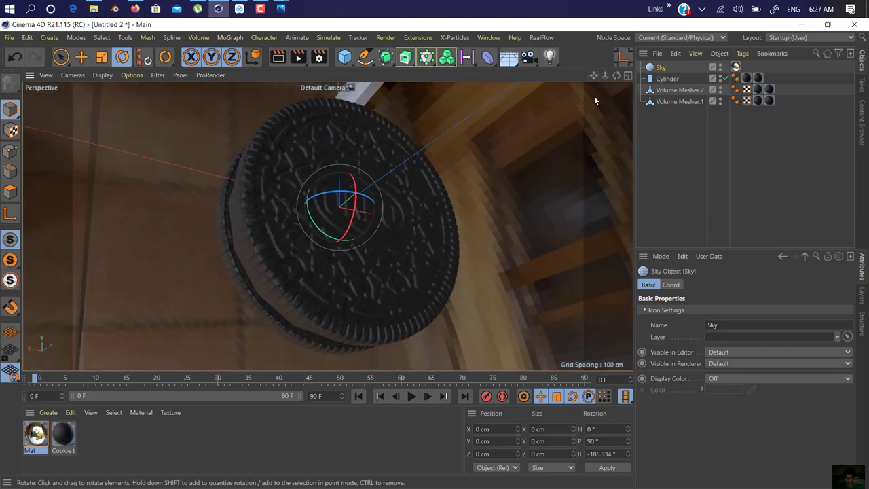
Step: Frame the cookie at an angle against the HDR background and render the current view
left_click_drag(288, 232, 268, 234, "alt")
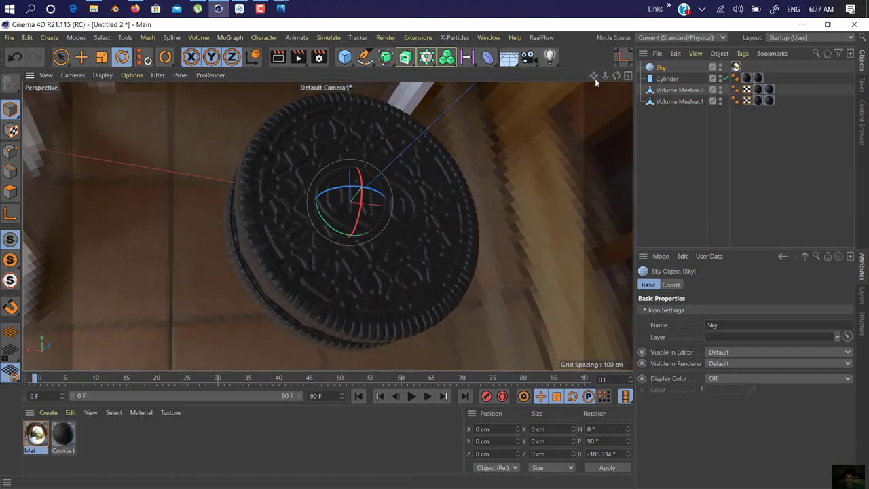
left_click_drag(595, 77, 591, 77)
left_click_drag(429, 238, 431, 237, "alt")
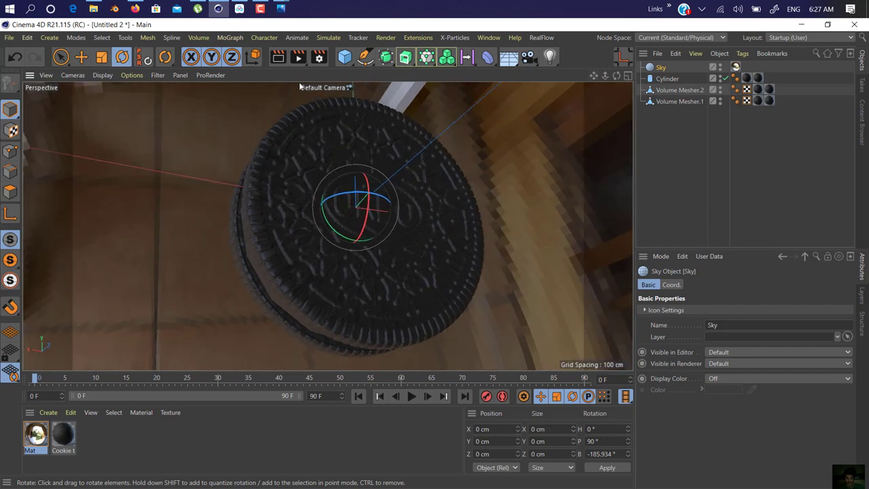
left_click(278, 57)
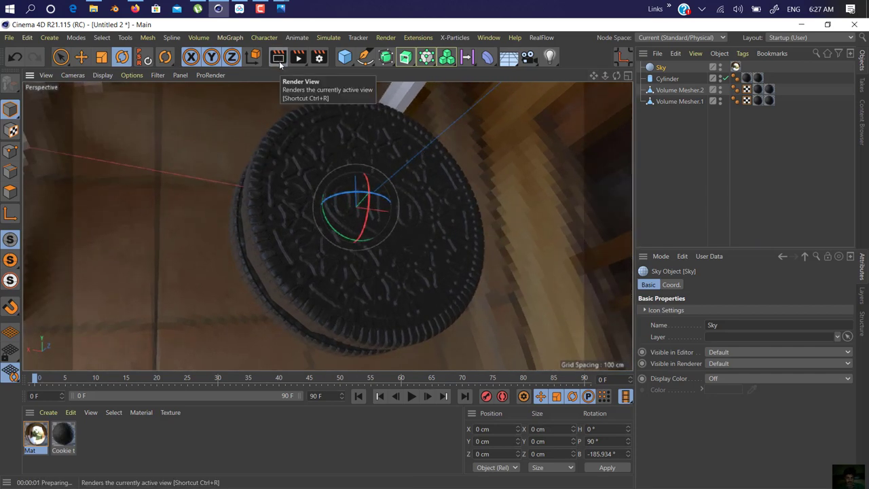
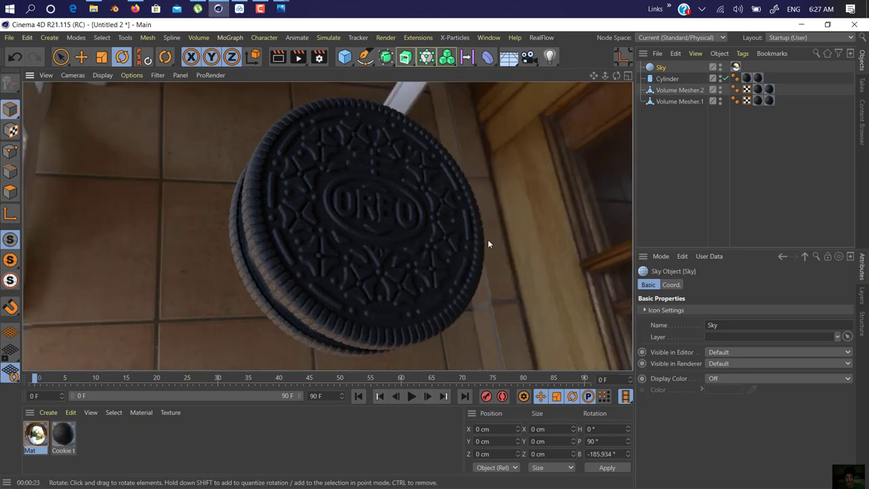
Step: Move the Volume Mesher.1 wafer outward to about Z -27.5 cm and reposition the filling cylinder between the wafers at about Z -1.2 cm
left_click(339, 257)
left_click_drag(341, 259, 328, 290, "alt")
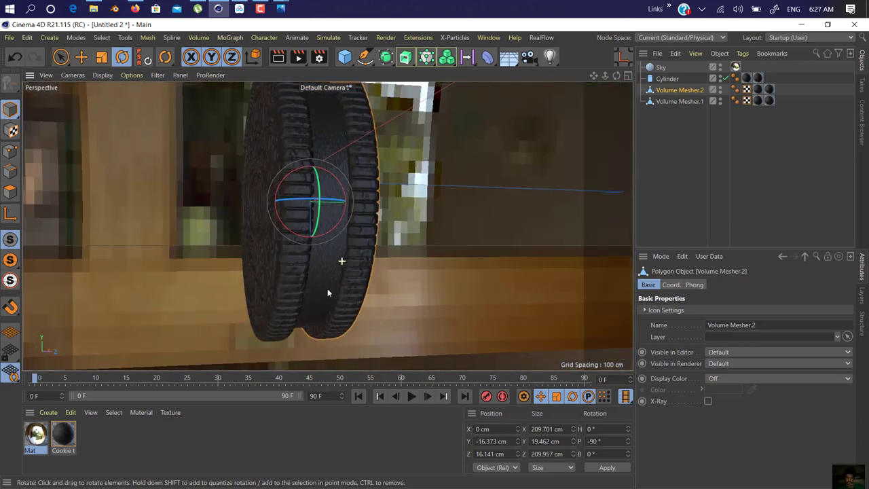
left_click(288, 285)
key("e")
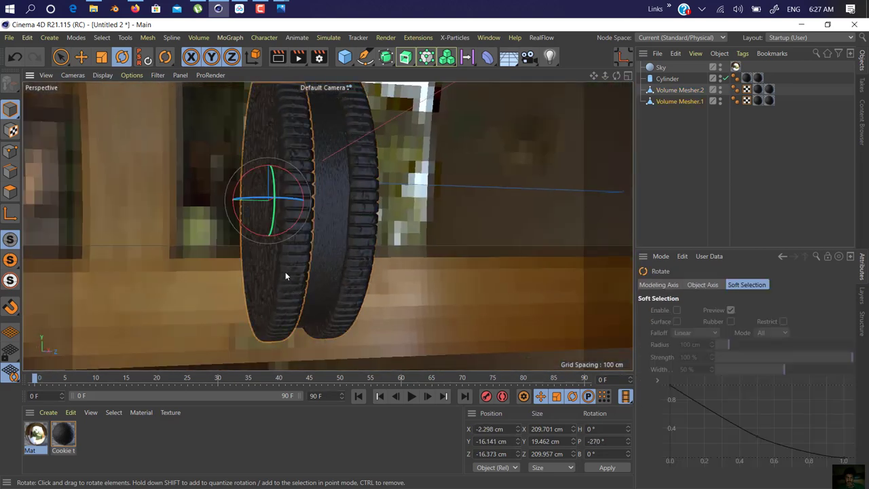
left_click_drag(241, 204, 226, 207)
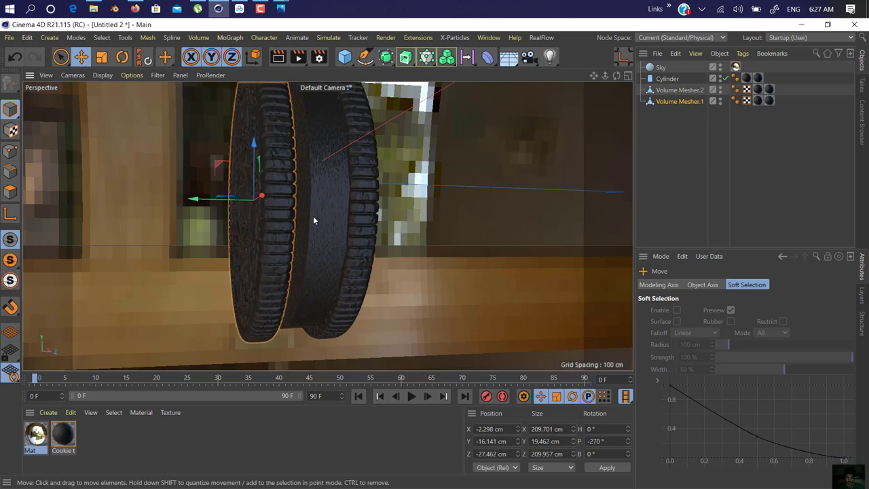
left_click(287, 213)
left_click_drag(314, 201, 218, 198)
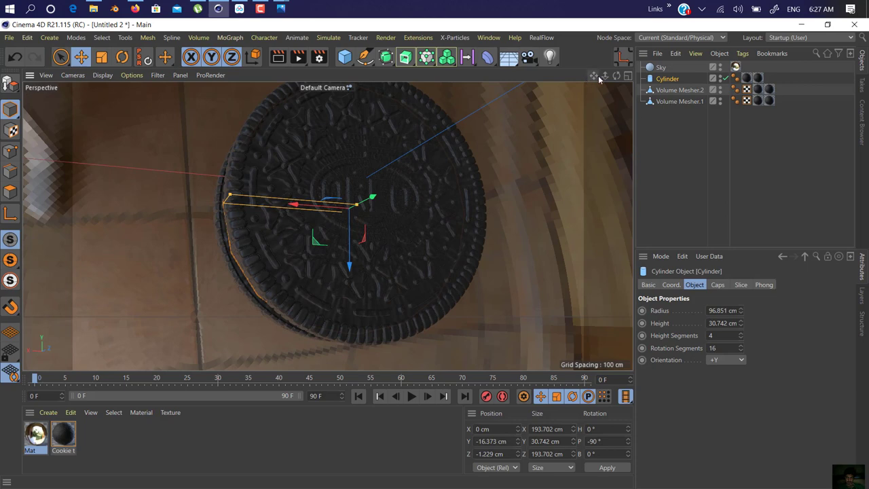
Step: Create another default material and assign it to the filling cylinder between the wafers
mouse_move(516, 184)
left_mouse_down("alt")
mouse_move(533, 180)
mouse_move(484, 198)
mouse_move(568, 118)
mouse_move(507, 190)
left_mouse_up("alt")
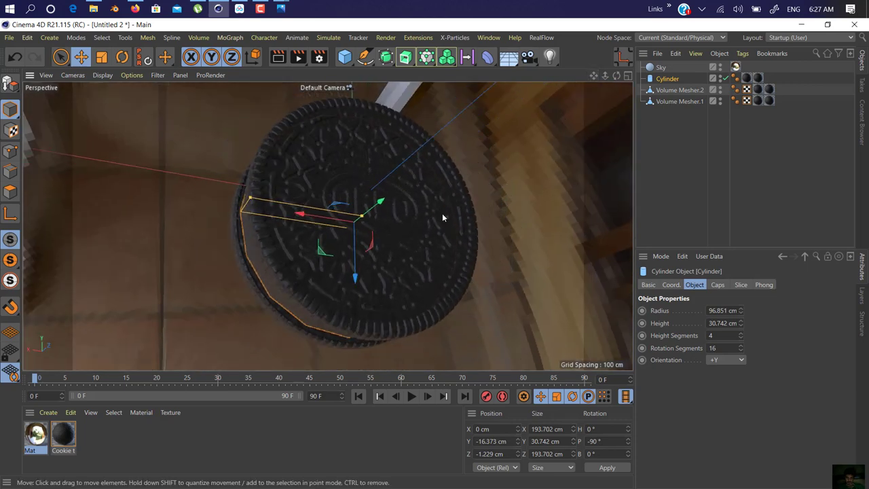
left_click_drag(594, 76, 578, 78)
left_click_drag(413, 193, 430, 207, "alt")
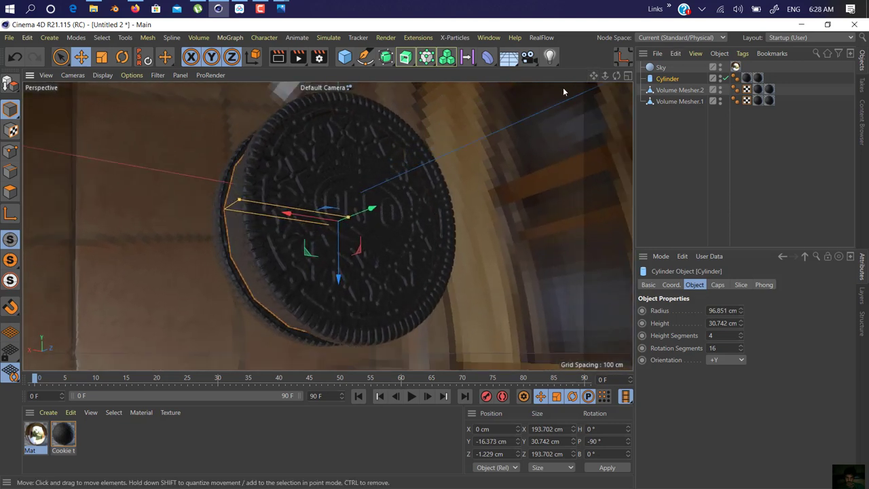
left_click_drag(594, 76, 587, 90)
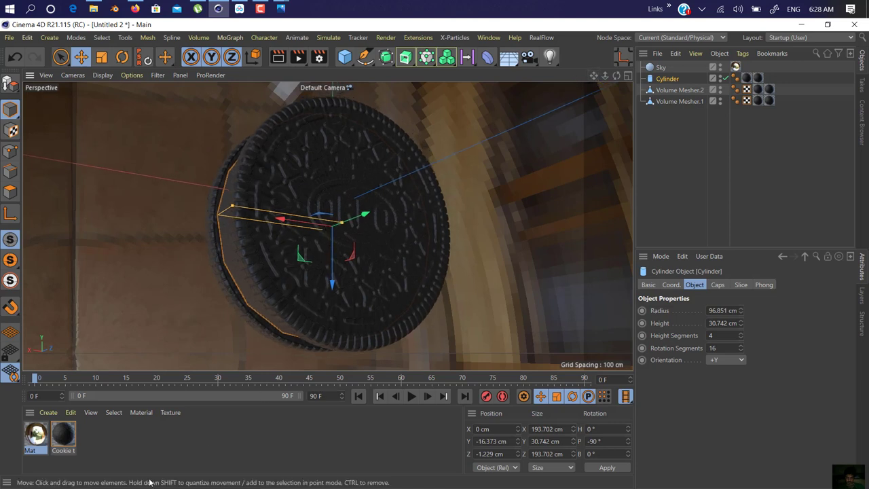
double_click(131, 452)
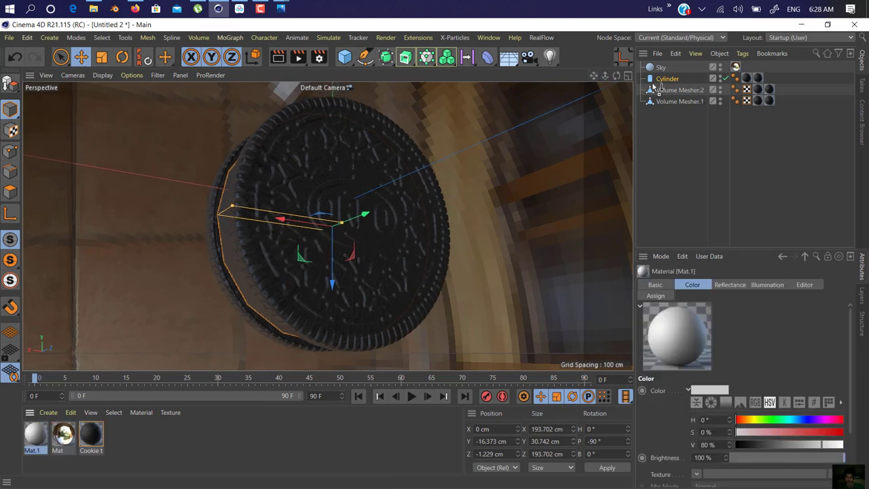
left_click_drag(670, 81, 670, 80)
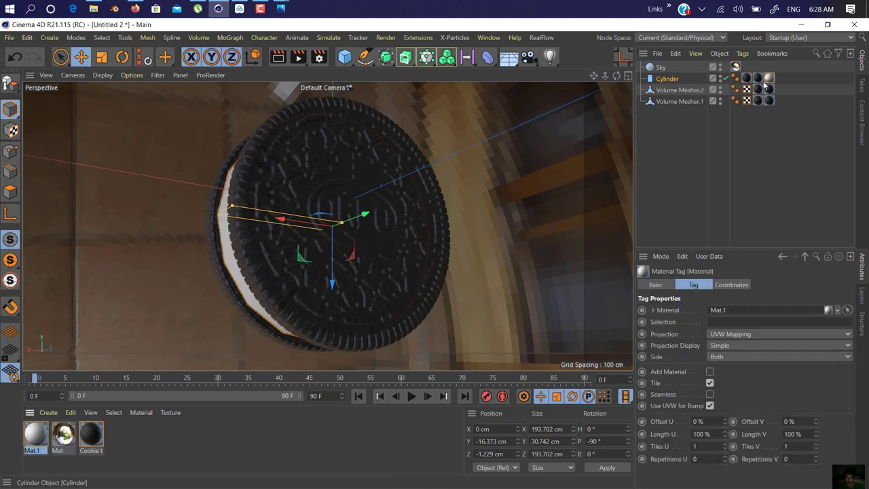
Step: Preview 671030-PPMUKA-984.jpg and load it as the filling material's Color texture without copying it to the project location
double_click(37, 435)
left_click(202, 196)
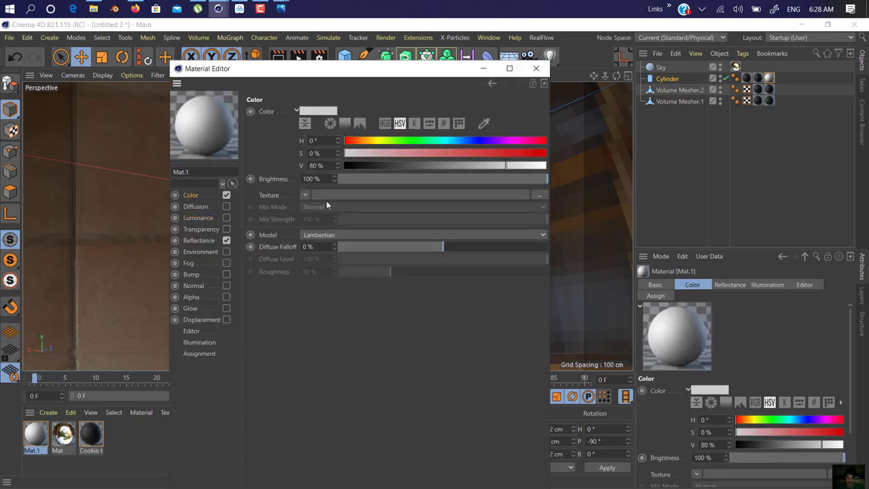
left_click(540, 196)
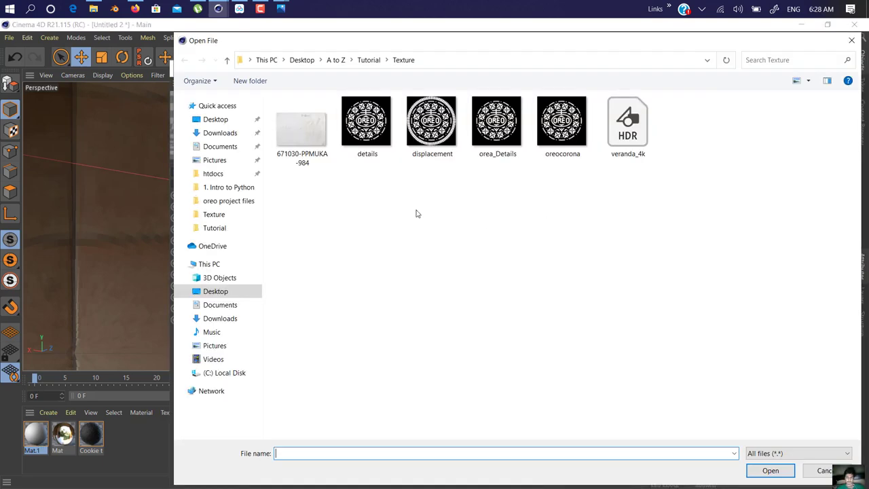
right_click(299, 111)
left_click(239, 122)
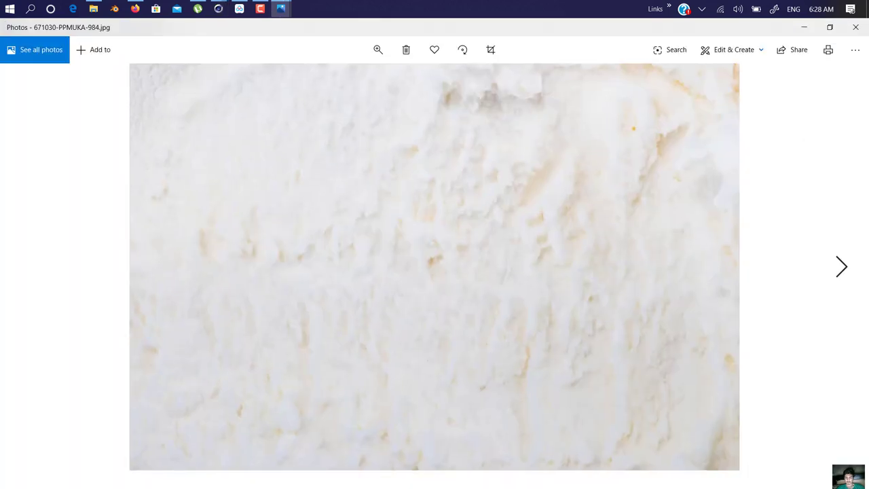
left_click(855, 27)
double_click(289, 131)
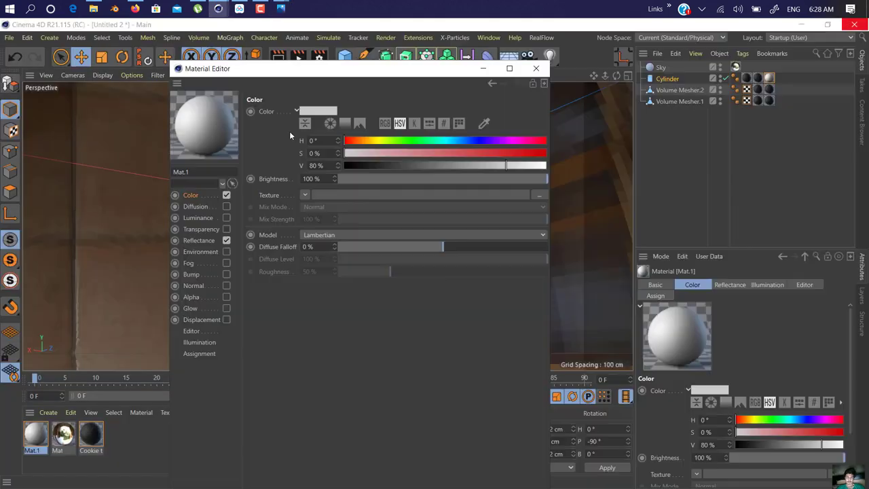
left_click(526, 309)
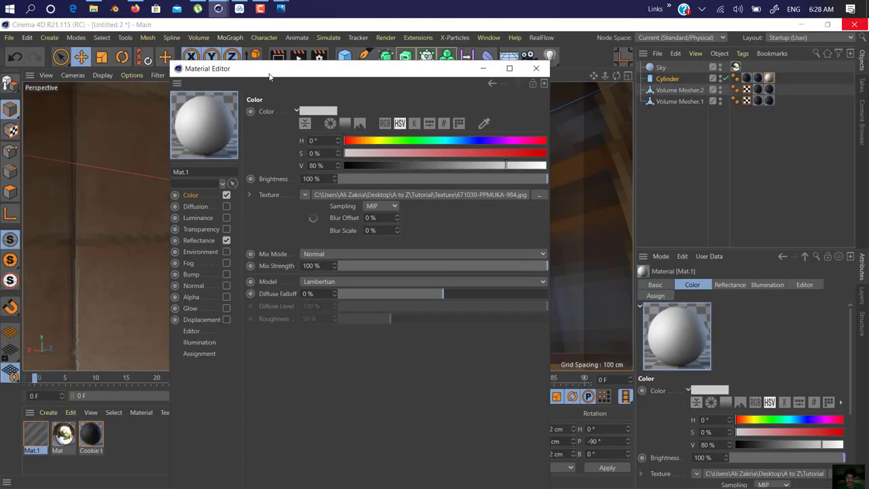
Step: Enable the filling material's Displacement channel with 671030-PPMUKA-984.jpg as its texture
left_click_drag(268, 76, 558, 68)
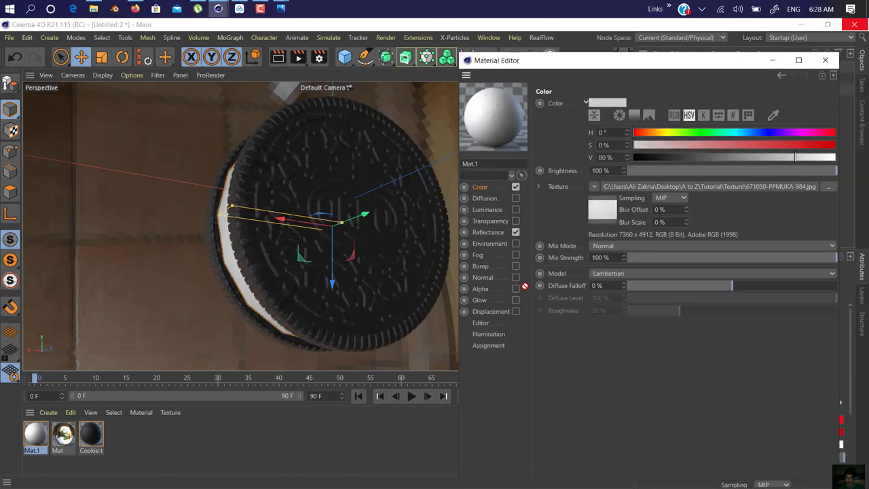
left_click(502, 312)
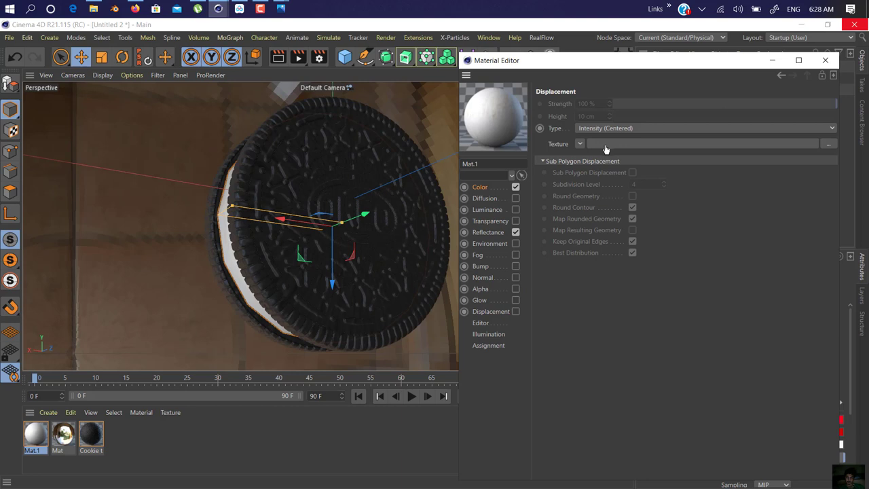
left_click_drag(606, 148, 606, 145)
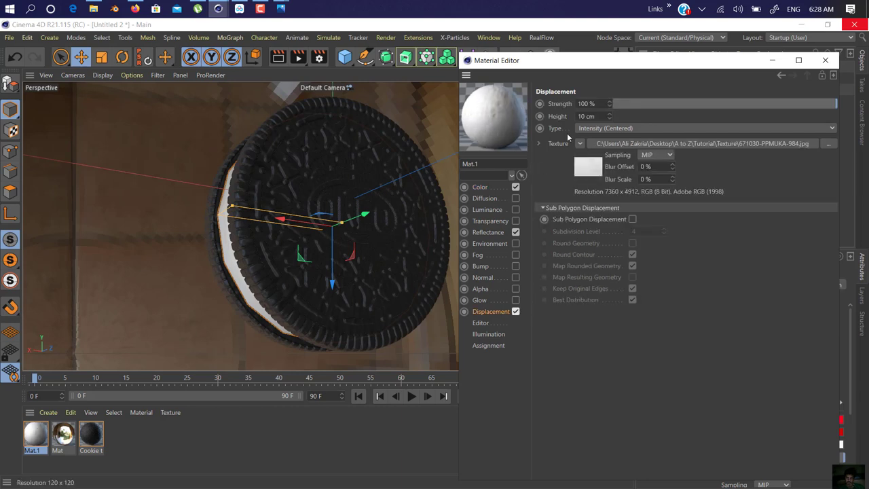
Step: Set the displacement image's Black Point to 0.55 in its shader properties
left_click(610, 143)
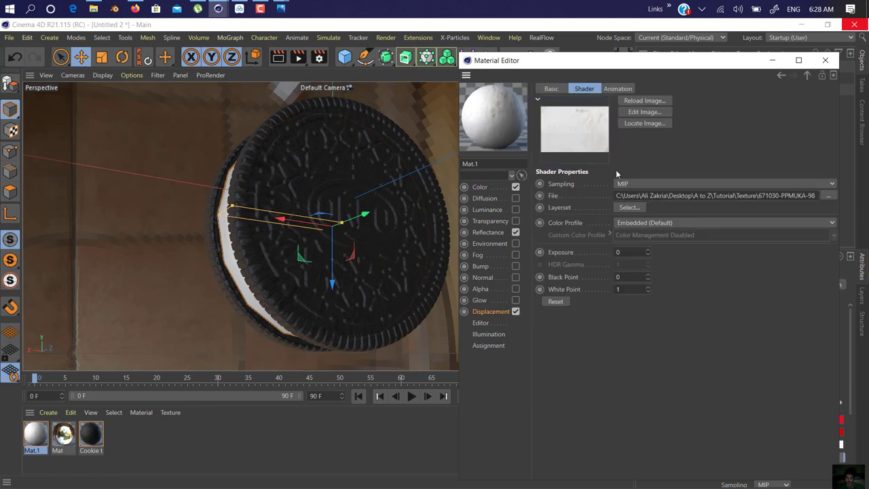
left_click(648, 276)
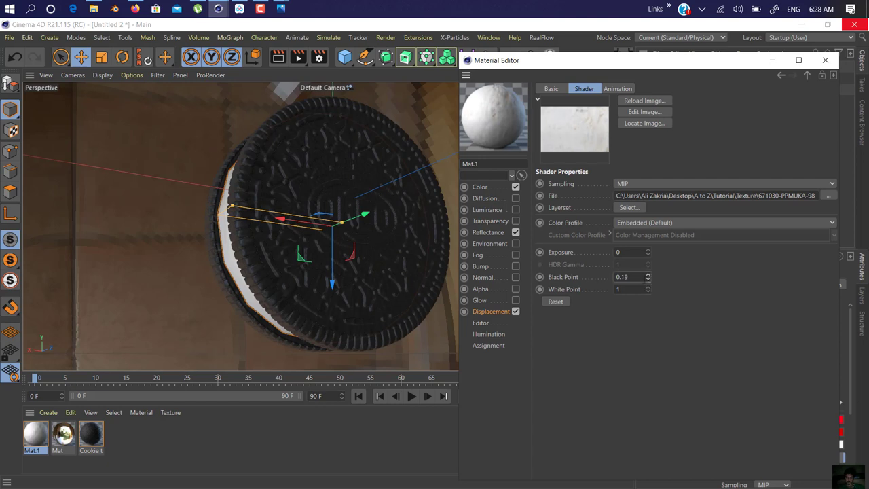
left_click_drag(648, 277, 649, 278)
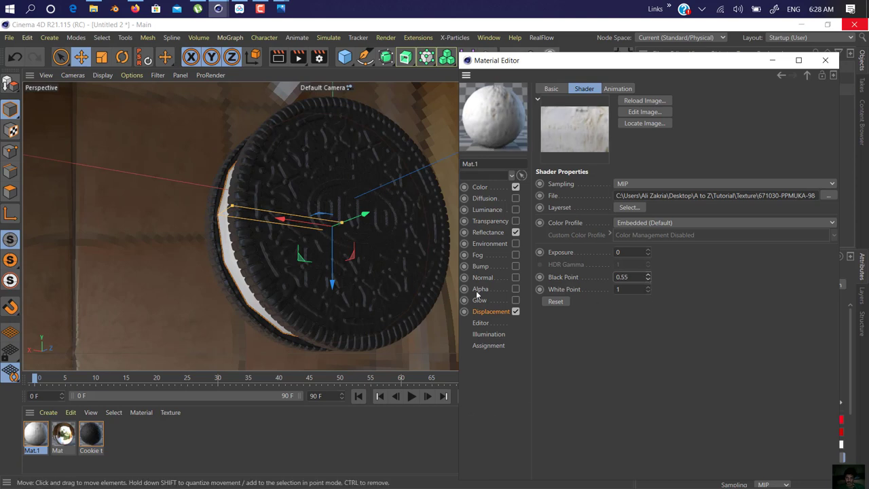
Step: Enable the filling material's Luminance channel with a Subsurface Scattering texture and apply the shader's Cream preset
left_click(487, 211)
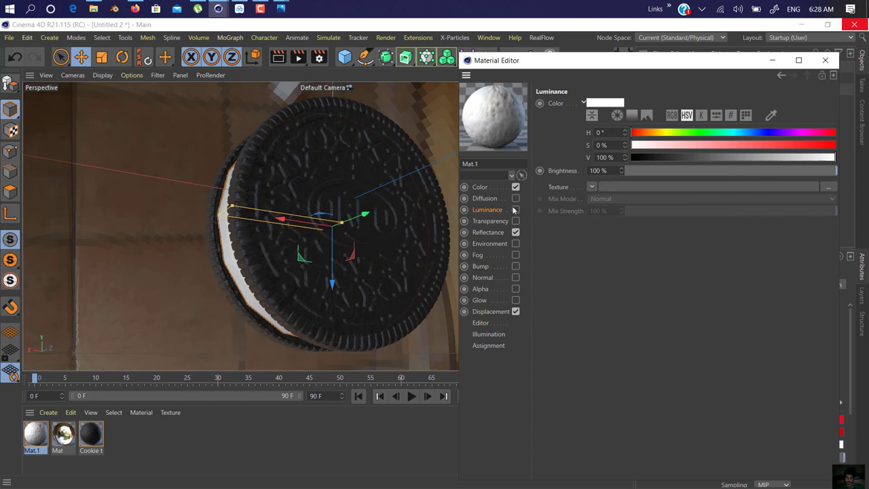
left_click(592, 188)
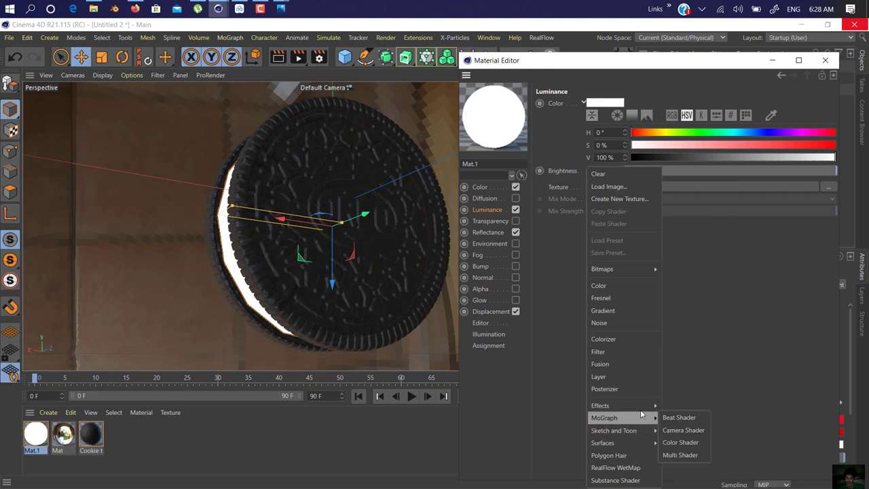
mouse_move(643, 404)
left_click(713, 417)
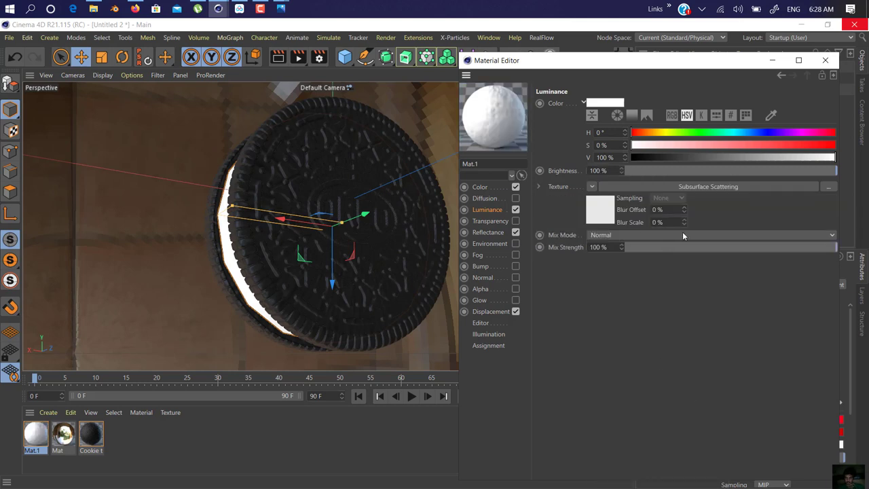
left_click(675, 188)
left_click(657, 184)
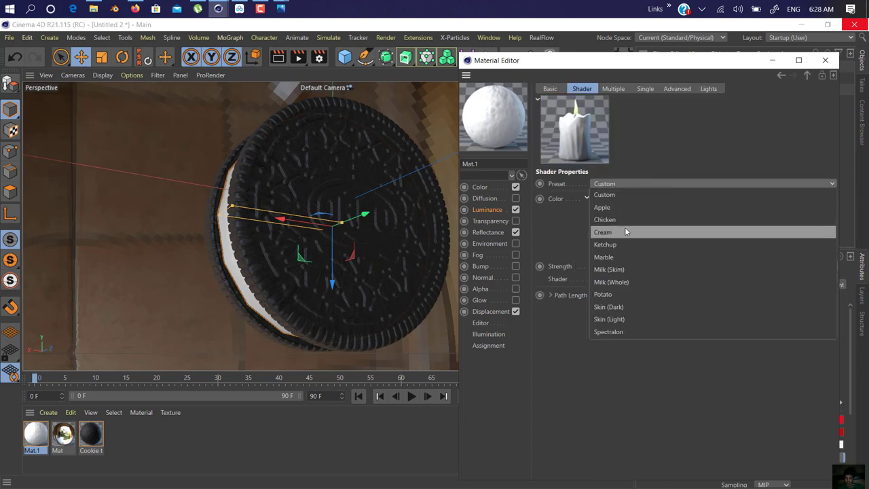
left_click(635, 233)
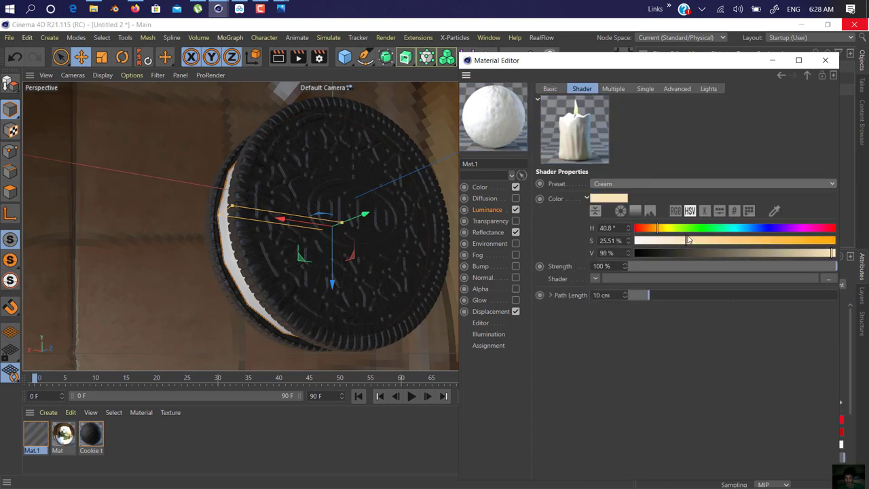
Step: Set the subsurface shader's color to hue 243° and saturation 8%, lower its strength to 53%, and close the Material Editor
left_click(770, 228)
left_click(669, 240)
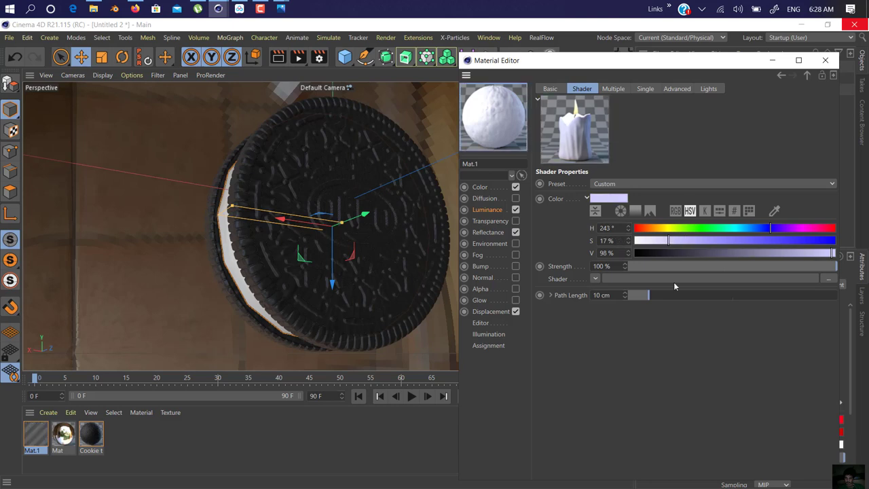
left_click_drag(663, 242, 657, 242)
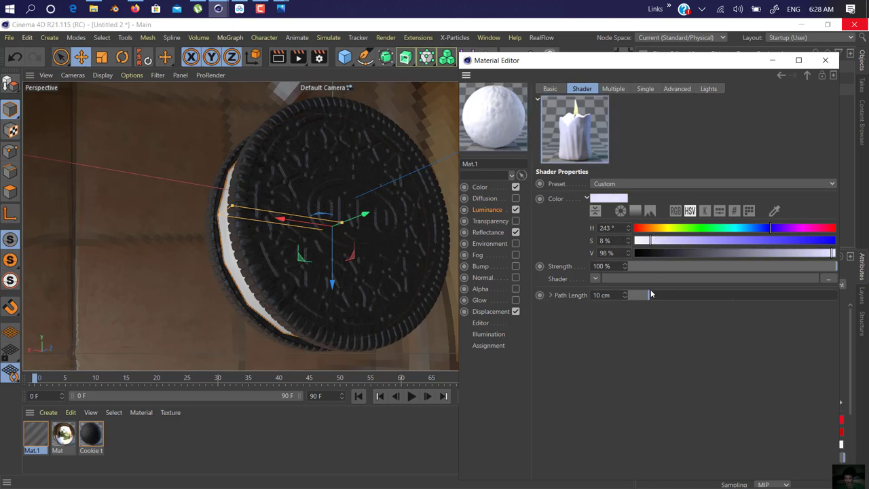
mouse_move(743, 266)
left_mouse_down()
mouse_move(720, 266)
mouse_move(738, 266)
left_mouse_up()
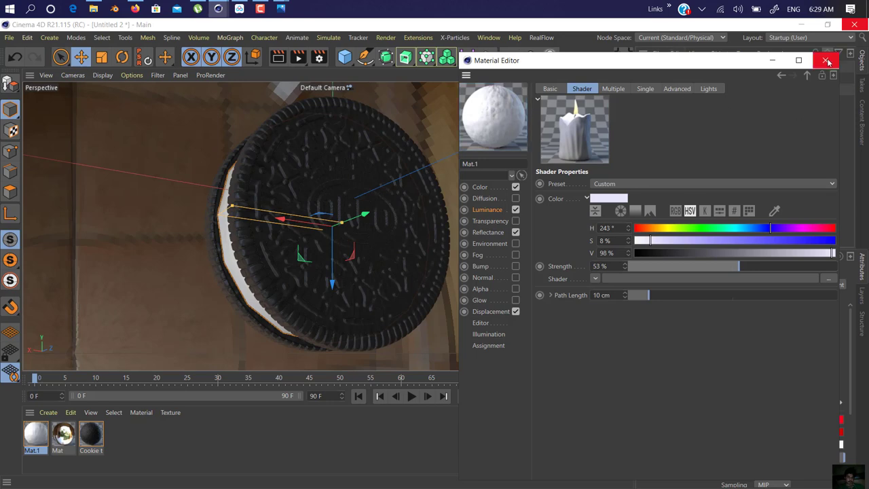
left_click(827, 61)
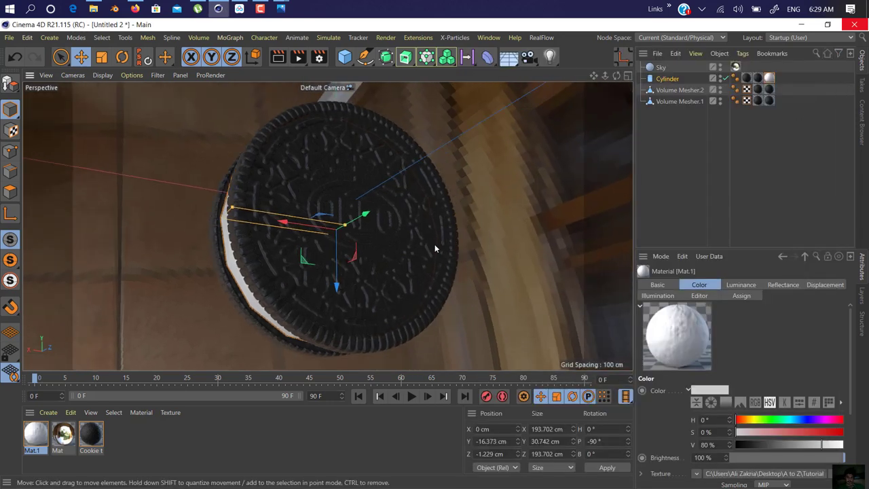
Step: Group the filling cylinder and both wafer volume meshers under a single null
mouse_move(432, 245)
left_mouse_down("alt")
mouse_move(380, 243)
mouse_move(388, 251)
mouse_move(441, 252)
left_mouse_up("alt")
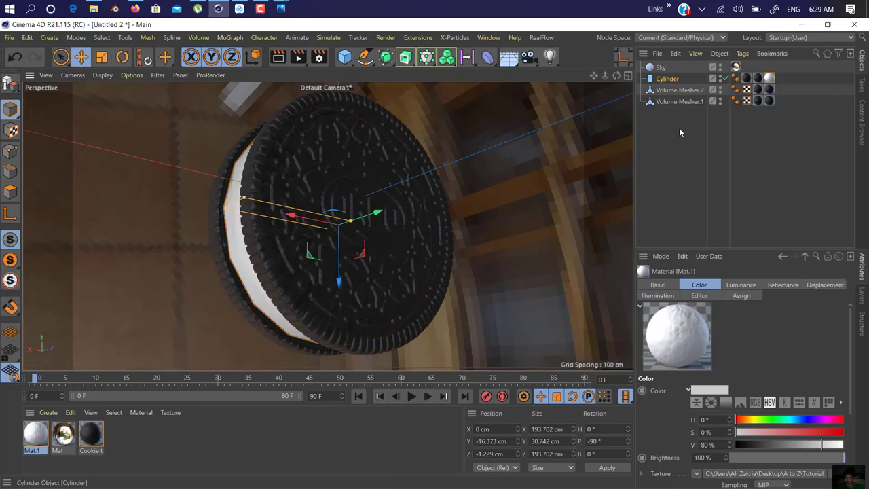
left_click_drag(670, 79, 669, 85)
key("alt+g")
key("r")
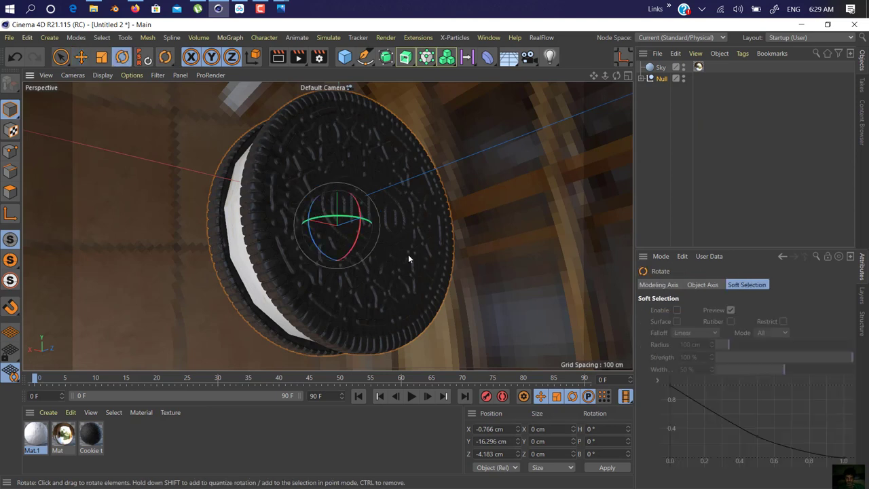
Step: Rotate the cookie group to about 19° pitch and -6° bank, and render a preview of the view
left_click_drag(357, 235, 349, 250)
left_click_drag(594, 79, 604, 80)
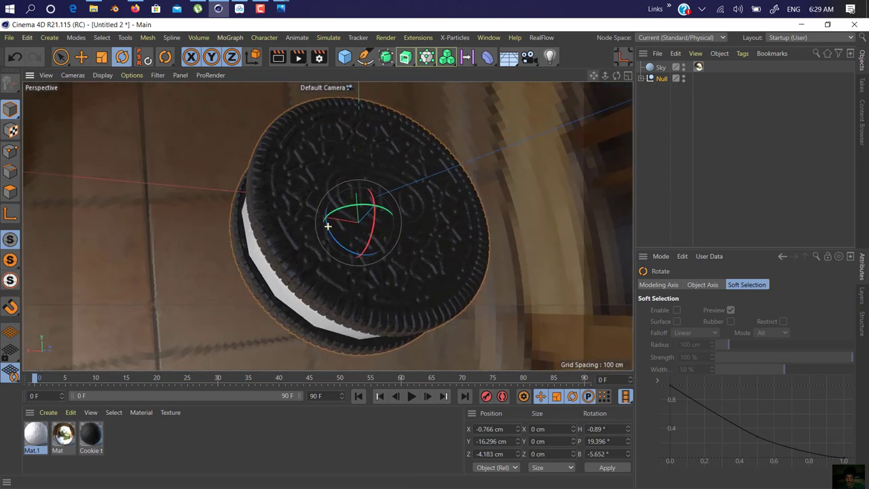
left_click_drag(403, 206, 402, 205, "alt")
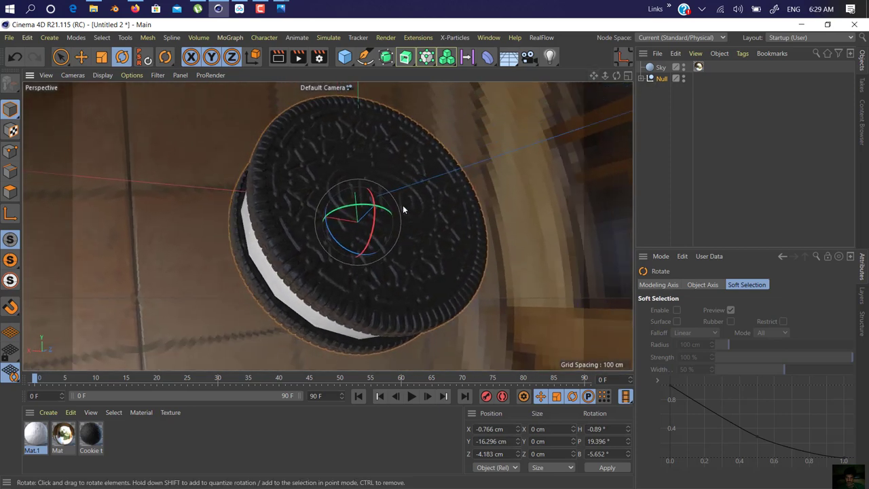
left_click(278, 57)
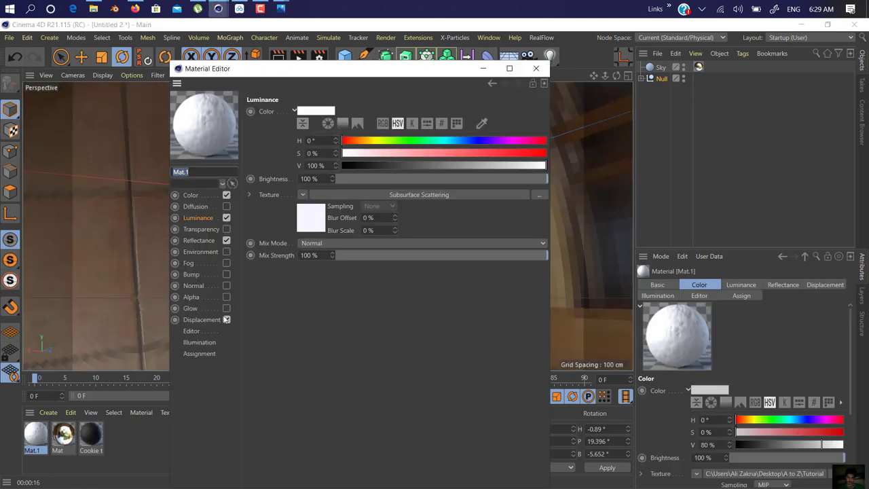
Step: Enable Sub Polygon Displacement for the filling material and set the displacement height to 4 cm
left_click(226, 319)
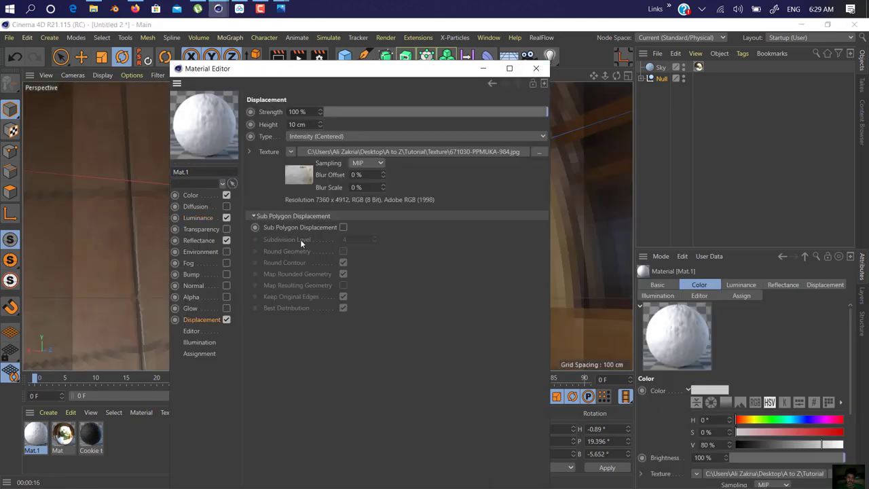
left_click(343, 227)
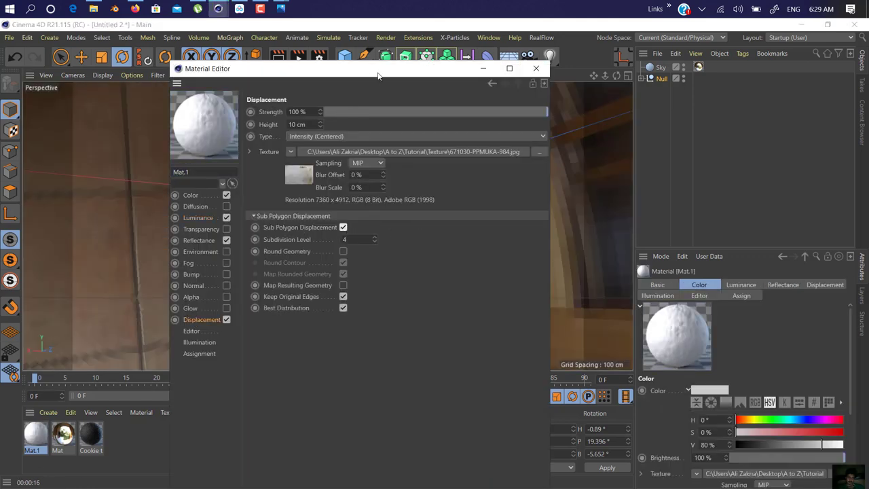
left_click_drag(385, 68, 612, 70)
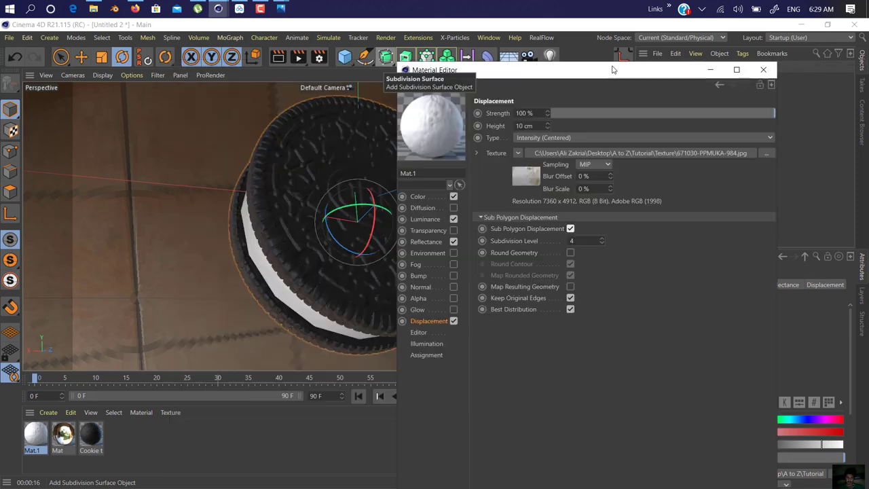
left_click_drag(548, 127, 548, 129)
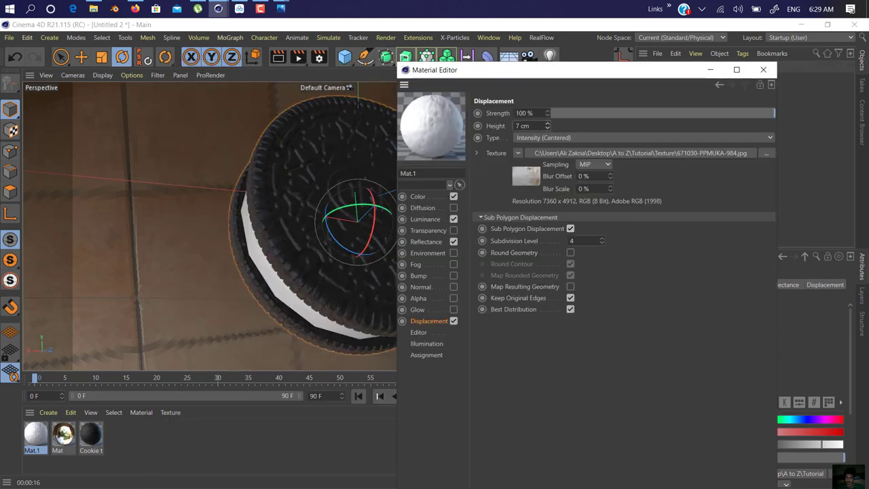
left_click(547, 123)
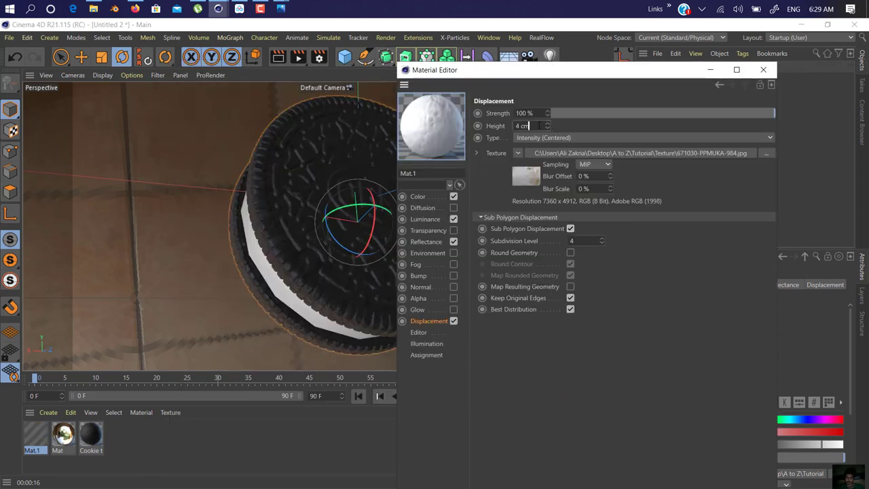
key("Return")
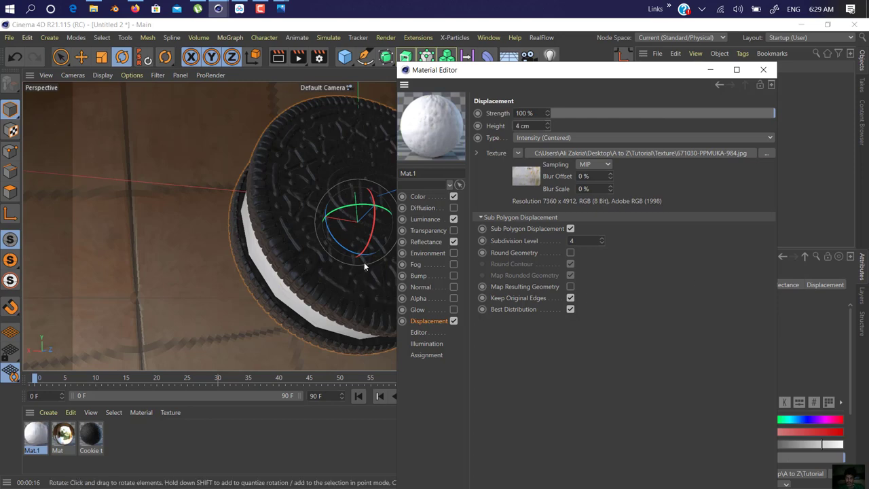
Step: Render the view with the Material Editor moved out of the way to check the filling's displacement
left_click(278, 57)
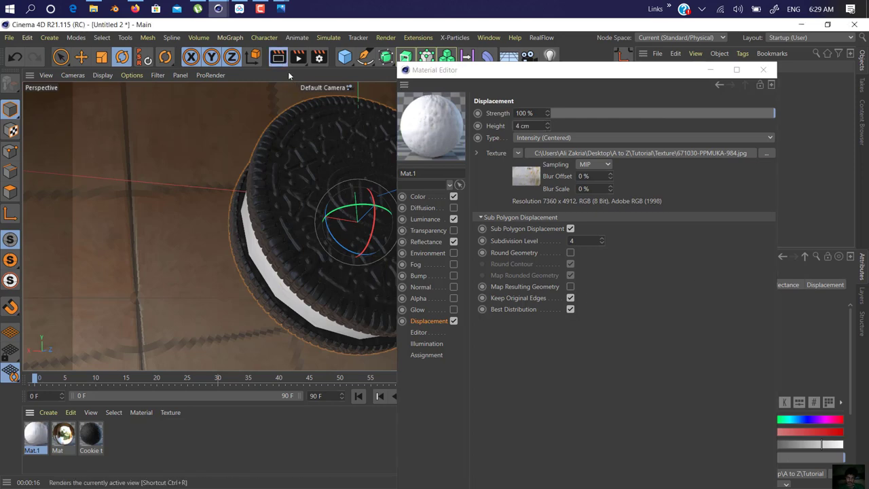
left_click_drag(620, 71, 653, 271)
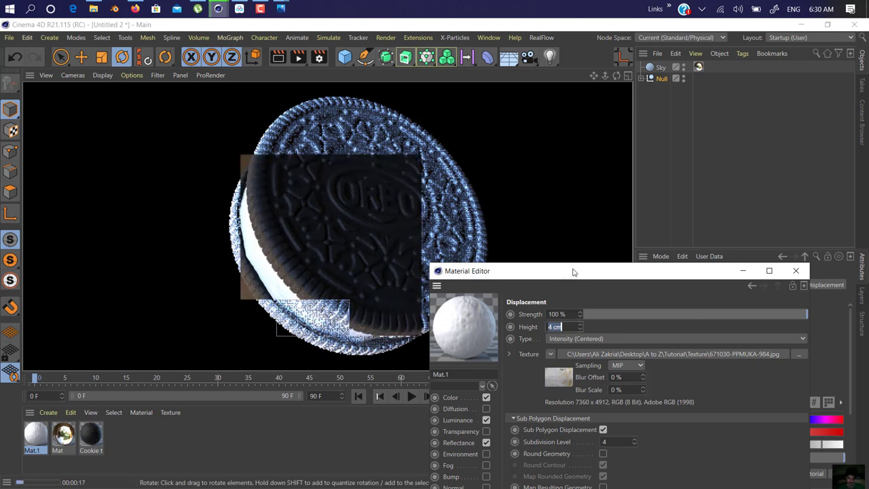
left_click_drag(572, 266, 576, 432)
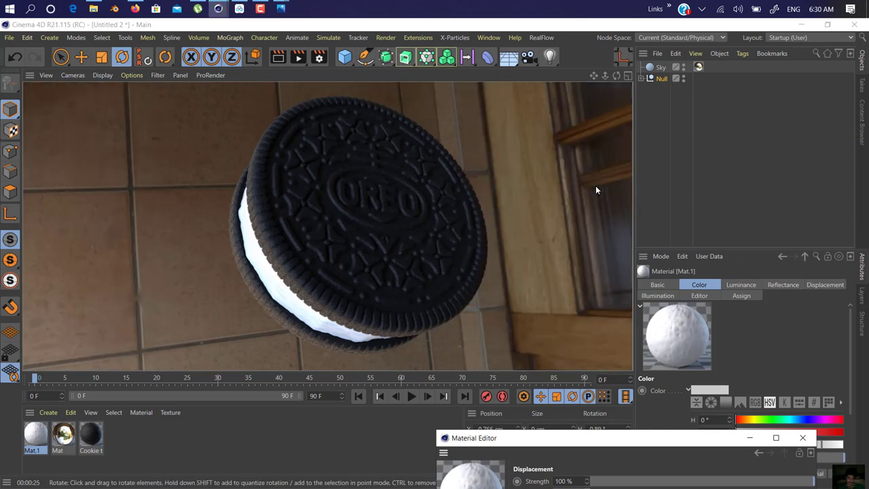
Step: Add a camera at the current view and rotate the sky to shift the background behind the cookie
left_click(660, 67)
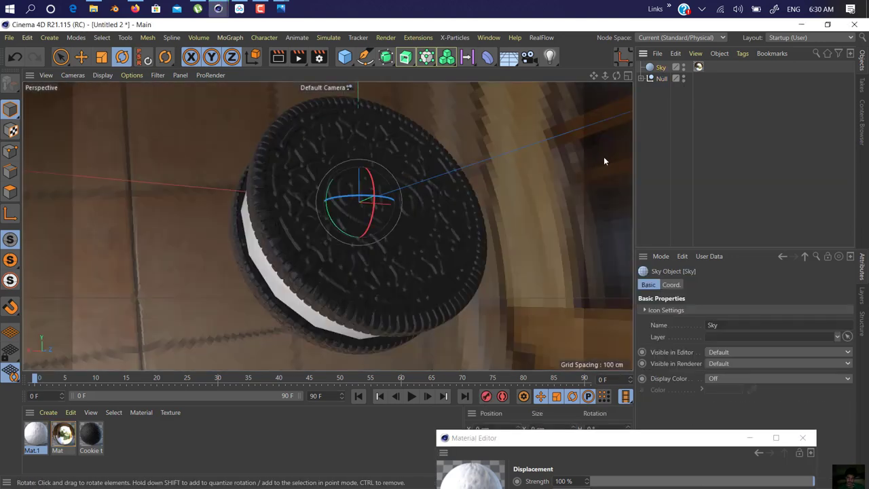
left_click(528, 57)
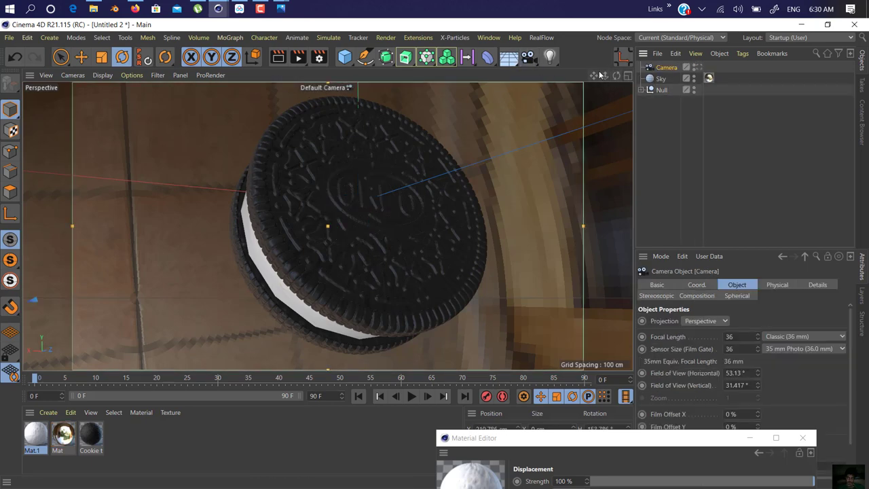
left_click_drag(604, 76, 583, 75)
left_click(660, 78)
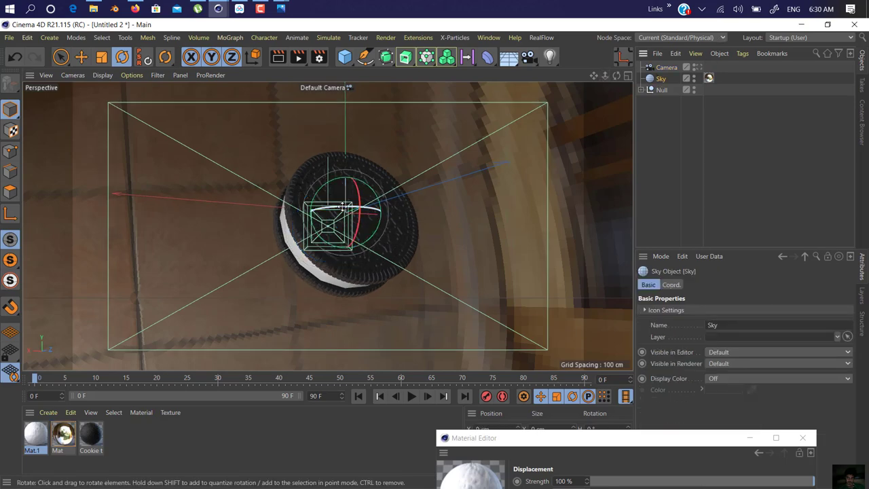
left_click_drag(354, 196, 441, 211)
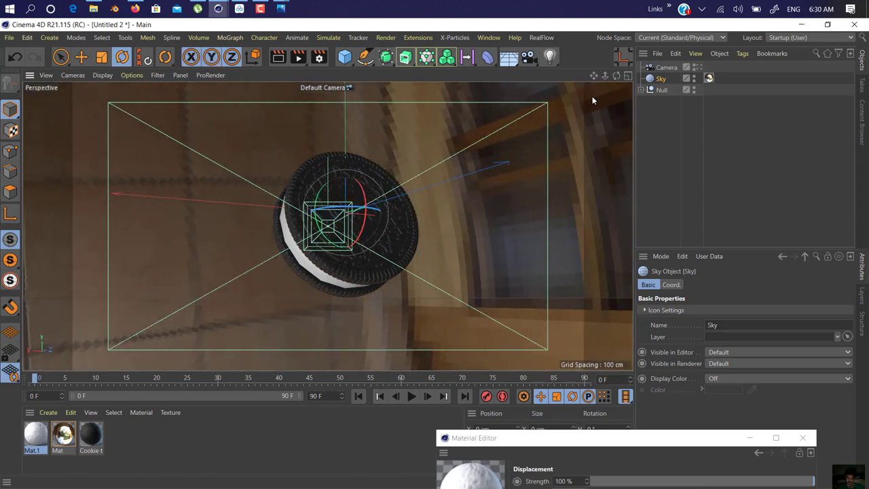
Step: Look through the new camera and render a preview of the rotated sky lighting
left_click(701, 66)
left_click(698, 66)
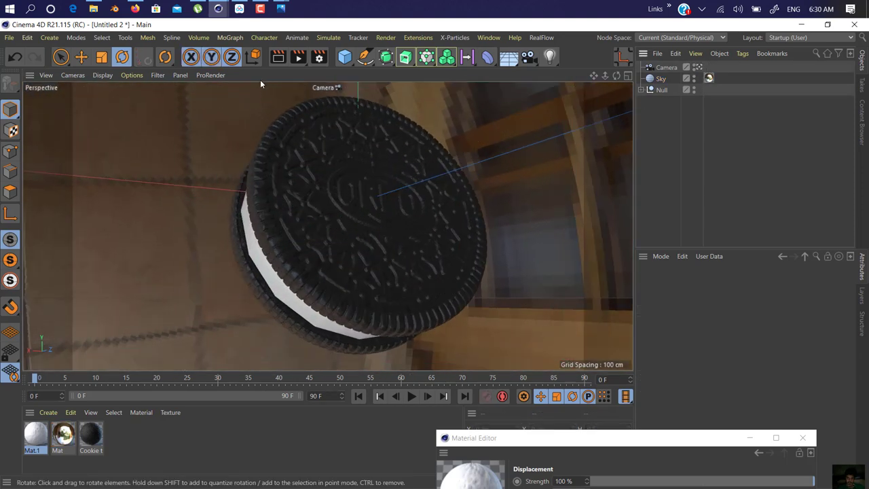
left_click(277, 58)
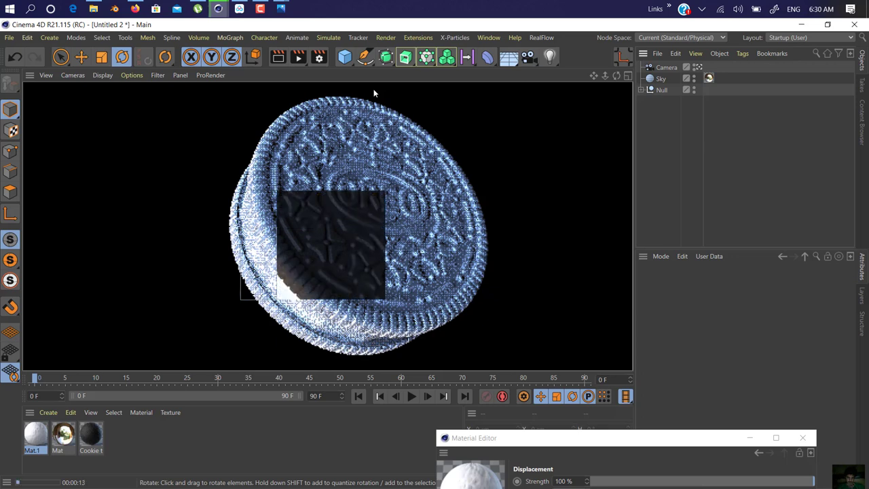
left_click(423, 176)
Step: Set the filling cylinder's height segments and rotation segments to 50 each
left_click(646, 90)
left_click(673, 102)
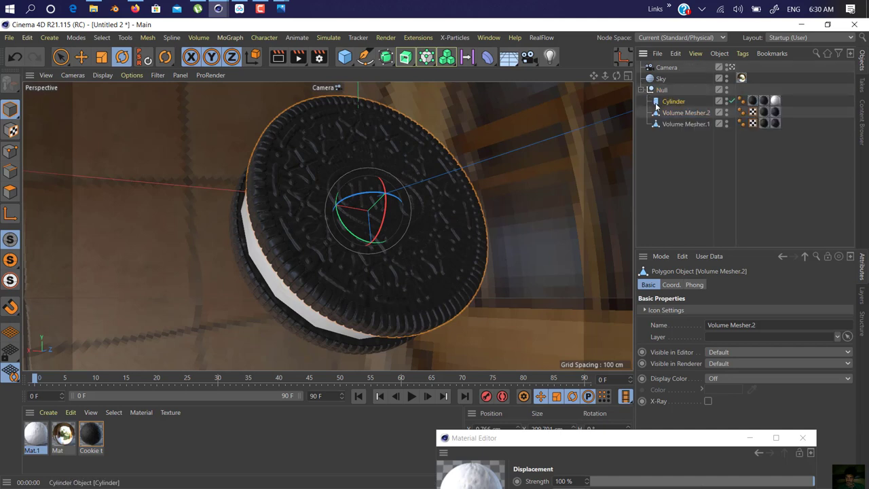
left_click(716, 335)
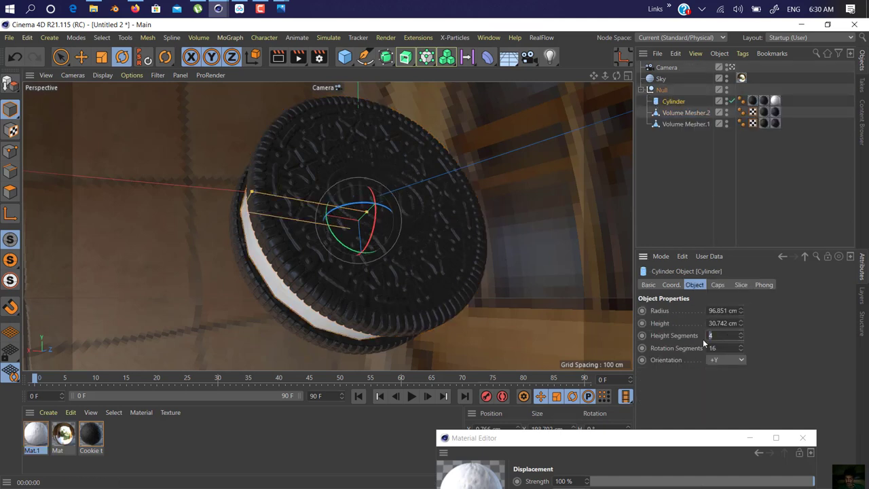
key("Return")
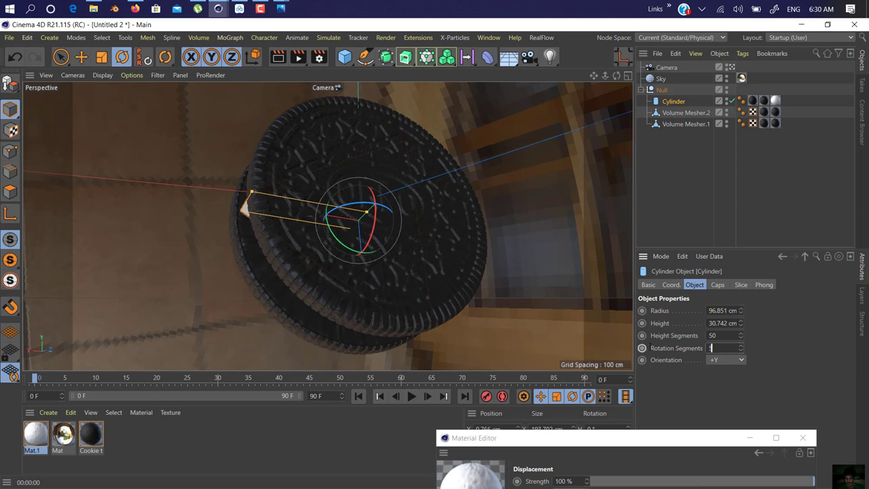
type("50")
key("Return")
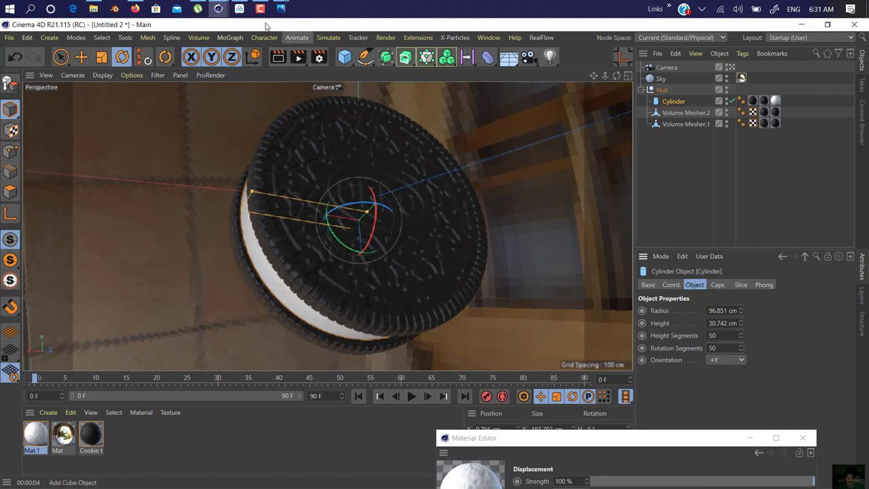
Step: Render the camera view to check the filling with its denser segments
key("super+d")
key("super+d")
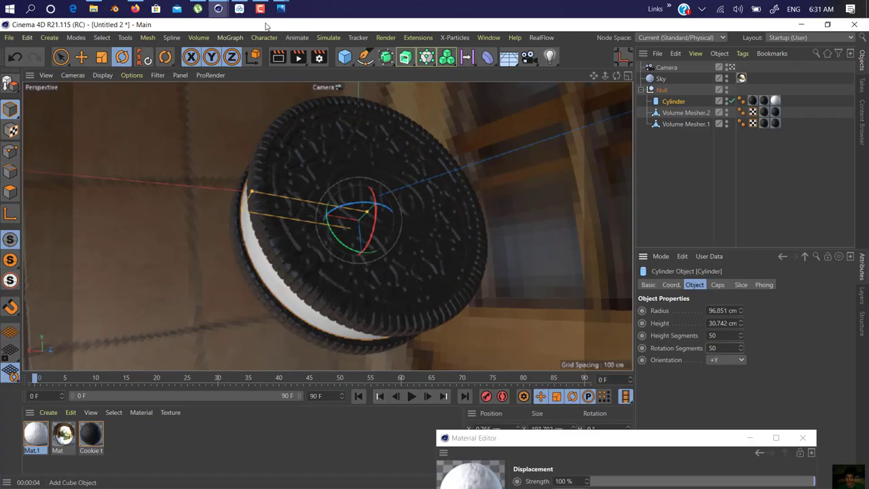
left_click(276, 59)
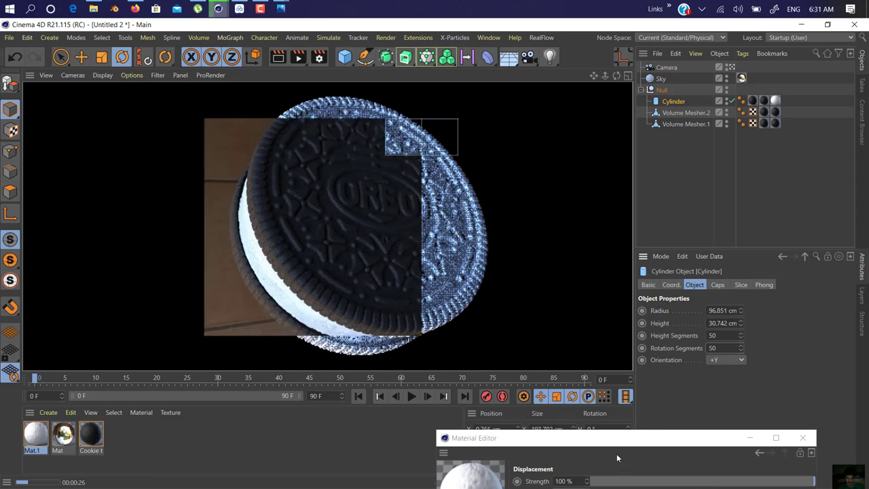
Step: Set the strength of the filling material's luminance subsurface scattering shader to 48%
left_click_drag(610, 439, 614, 110)
left_click(472, 258)
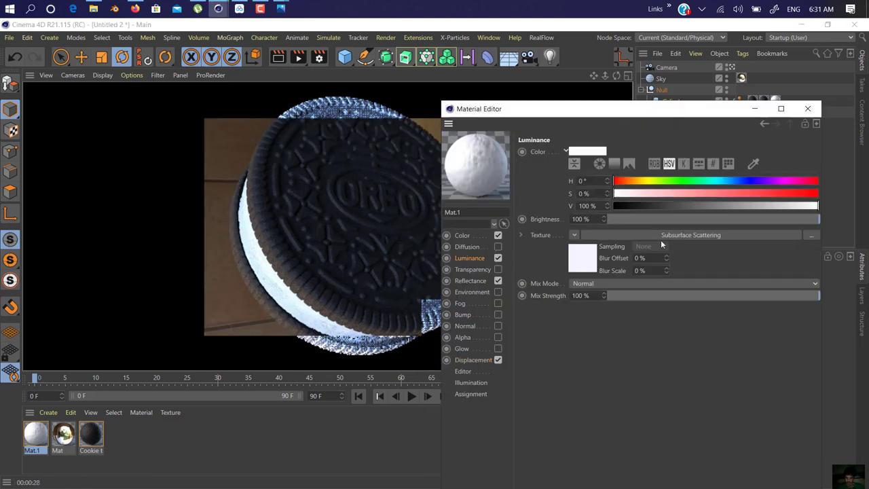
left_click(722, 312)
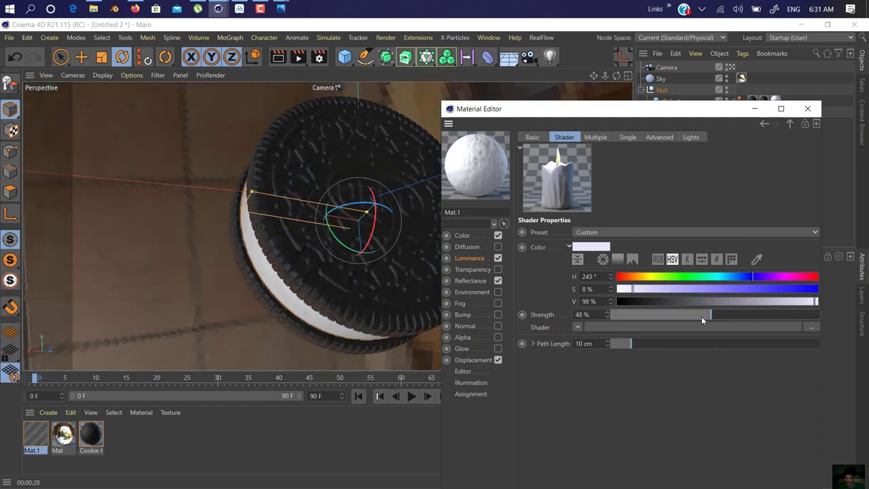
Step: Set the filling's displacement image to black point 0.78 and white point 0.95, and test it with a render
left_click(484, 359)
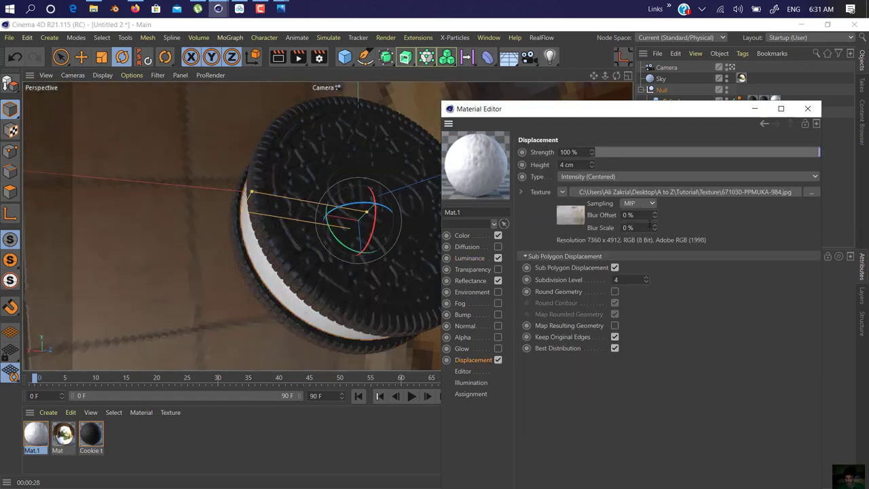
left_click(618, 193)
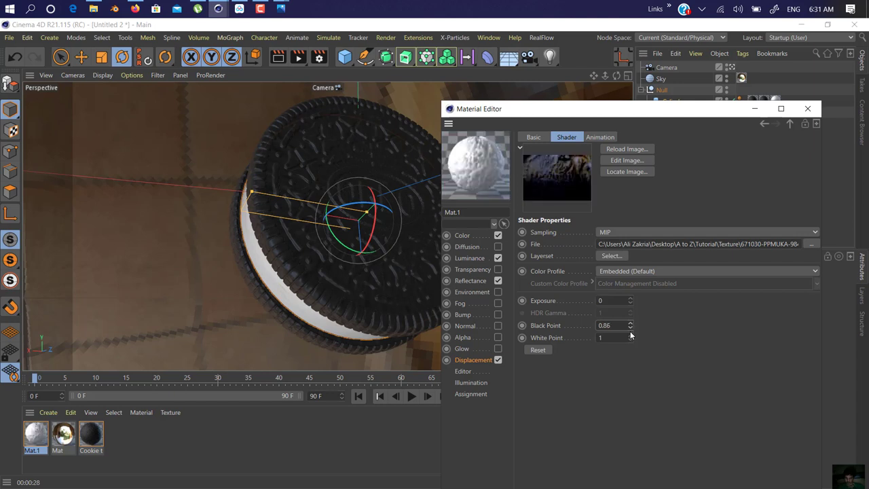
left_click_drag(630, 325, 629, 341)
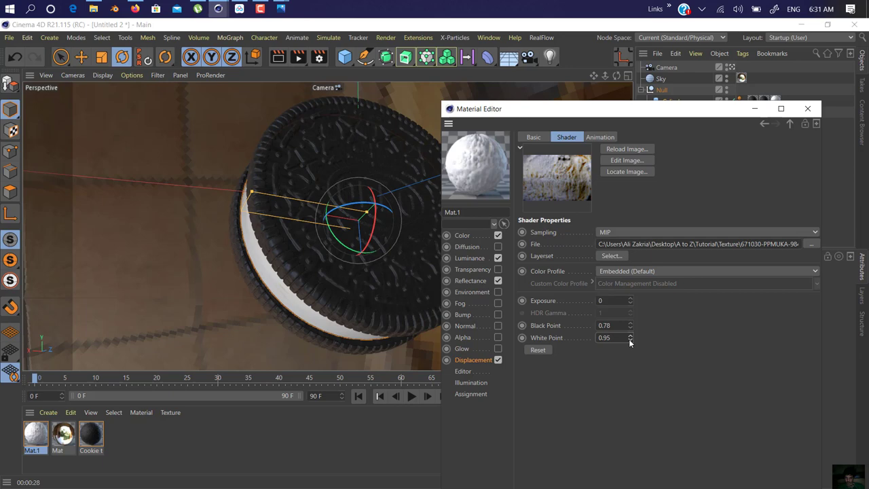
left_click(277, 57)
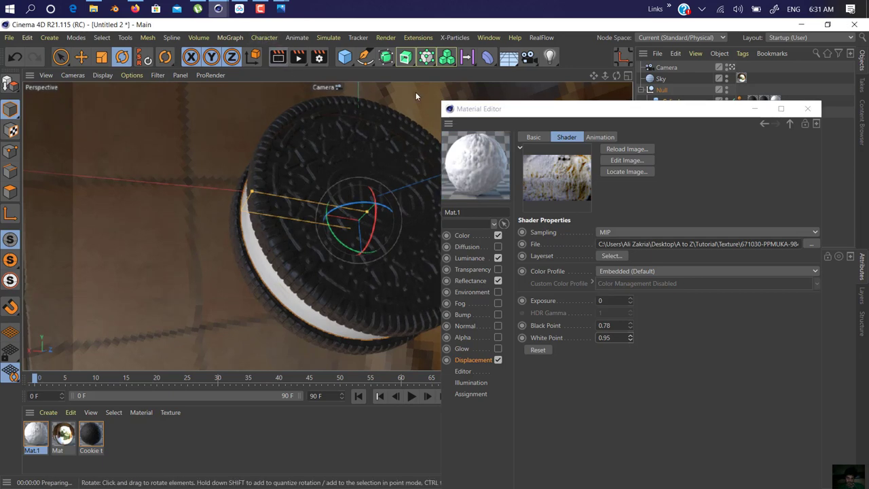
left_click(813, 112)
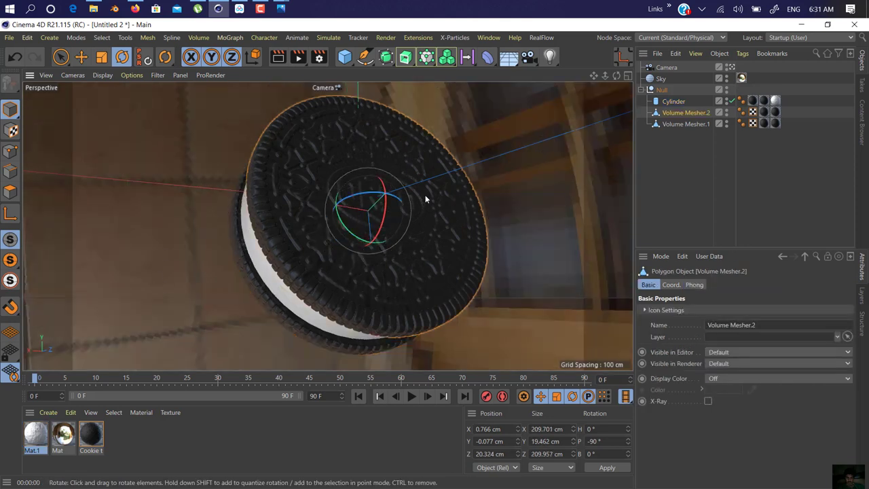
Step: Add a Compositing tag to the sky and disable Seen by Camera
left_click(534, 192)
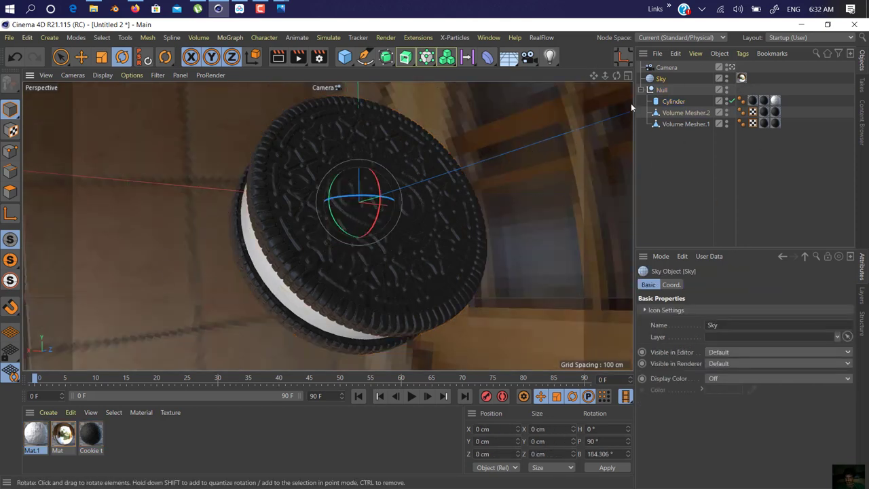
right_click(653, 104)
mouse_move(677, 146)
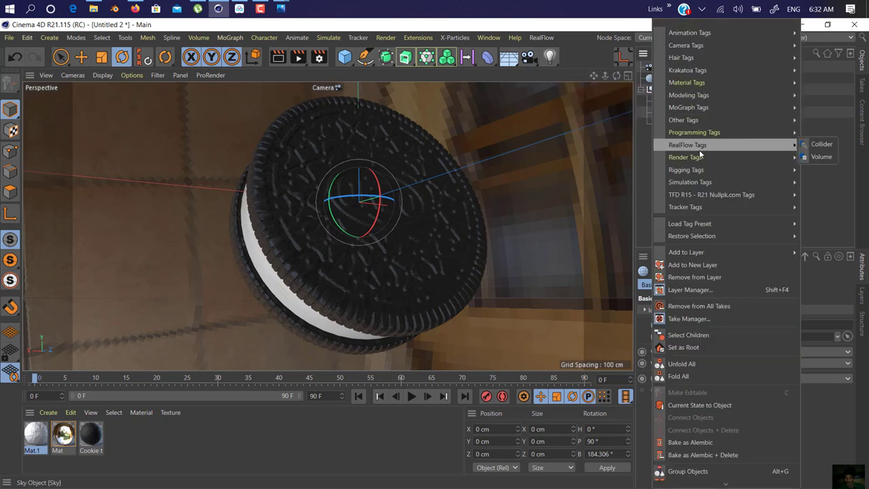
mouse_move(699, 157)
left_click(606, 170)
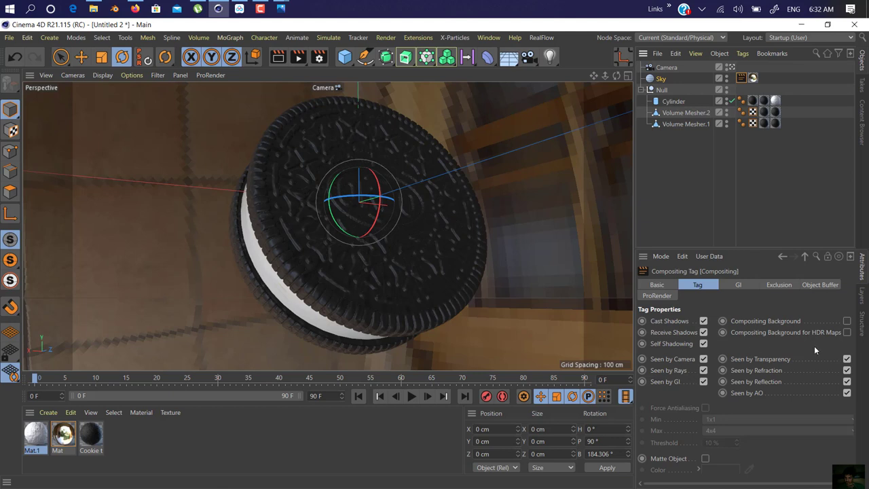
left_click(703, 358)
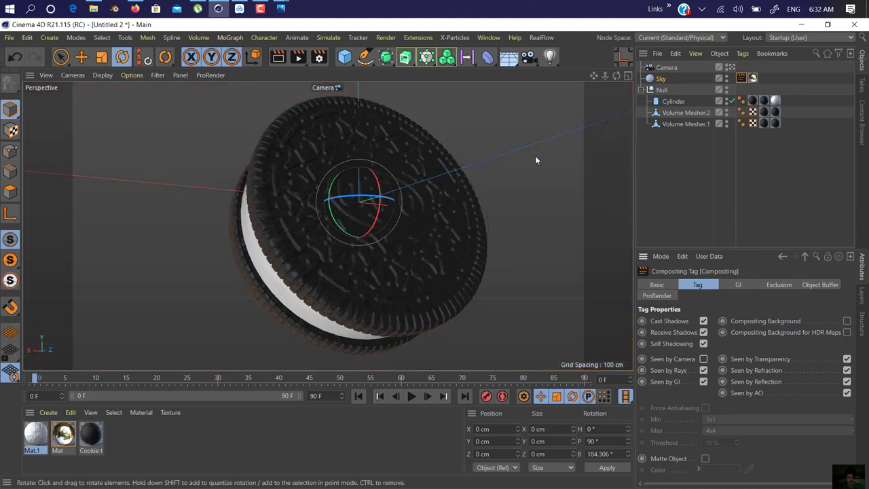
left_click(389, 226)
left_click(247, 278)
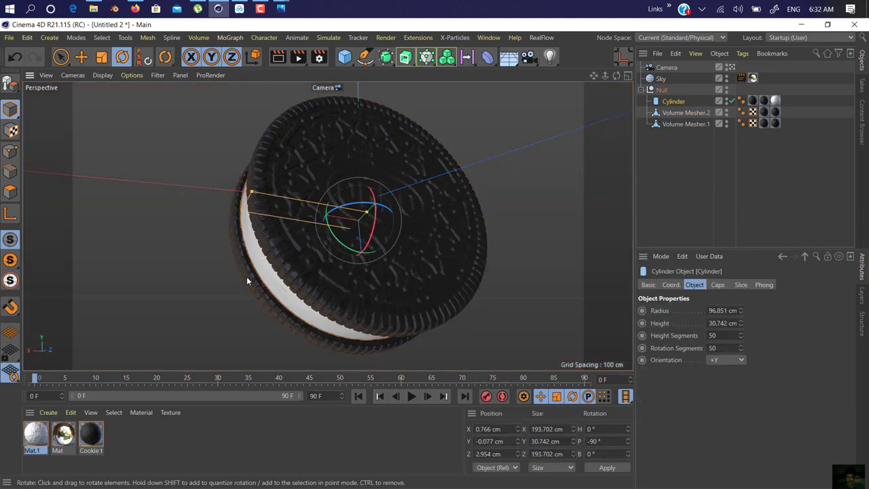
left_click(257, 281)
left_click(294, 274)
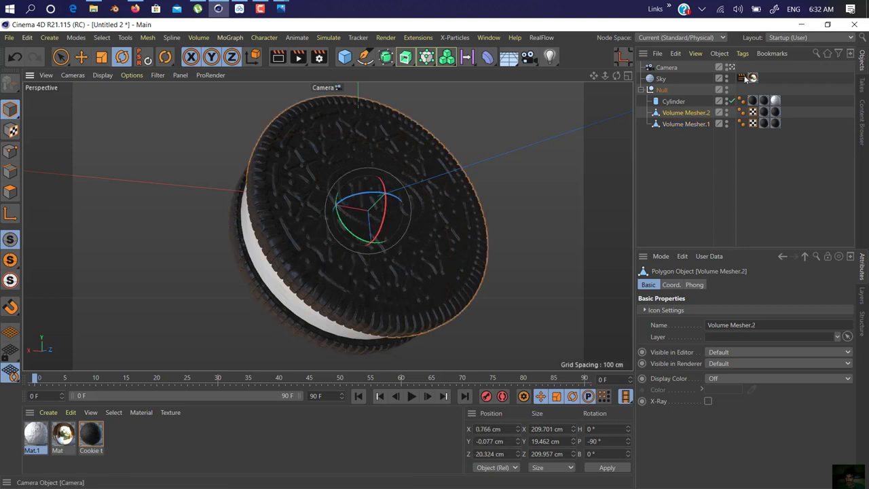
Step: Add a Background object and apply a newly created material to it
left_click_drag(508, 57, 557, 174)
double_click(191, 432)
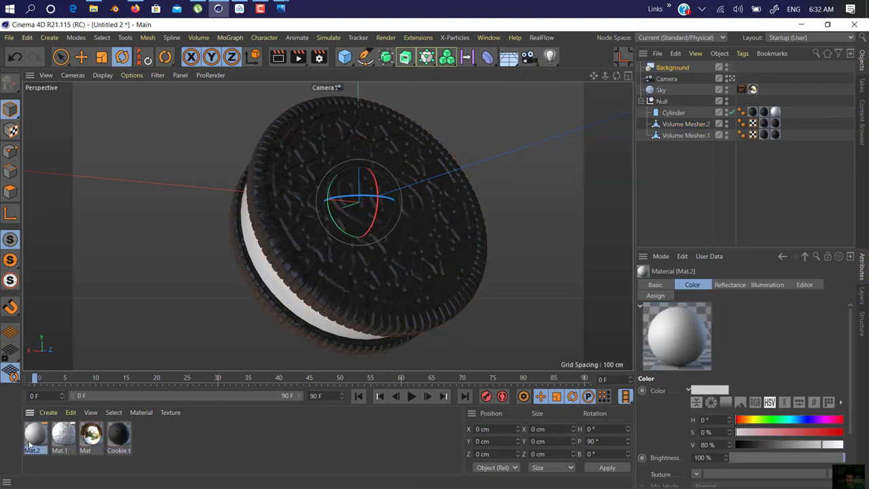
left_click_drag(668, 73, 671, 69)
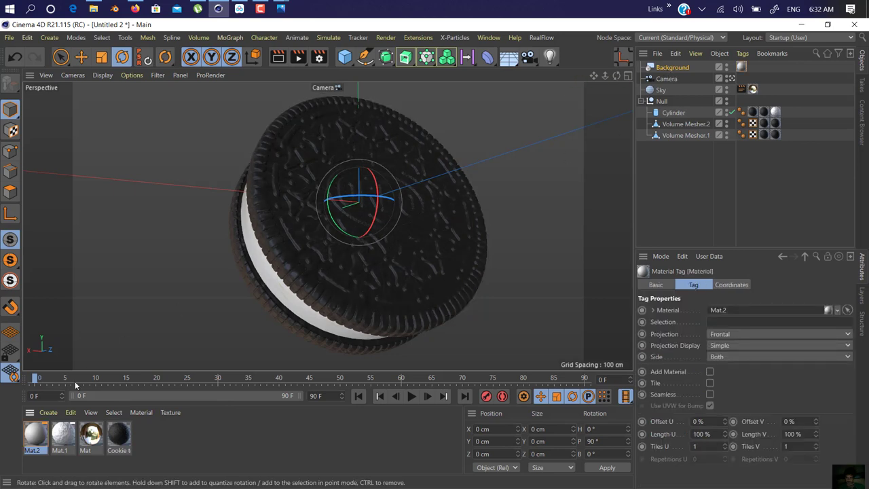
Step: Load a Gradient shader into the background material's colour texture and set its type to 2D - Circular
double_click(36, 433)
left_click(186, 196)
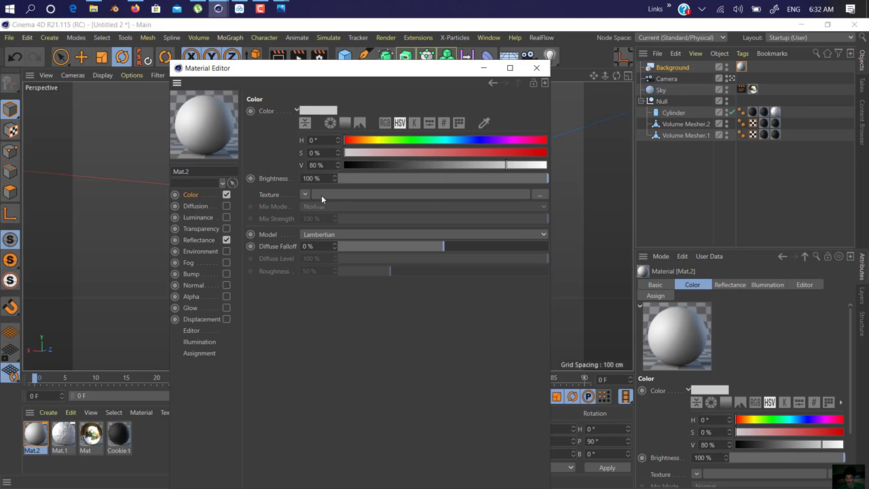
left_click(321, 194)
left_click(335, 305)
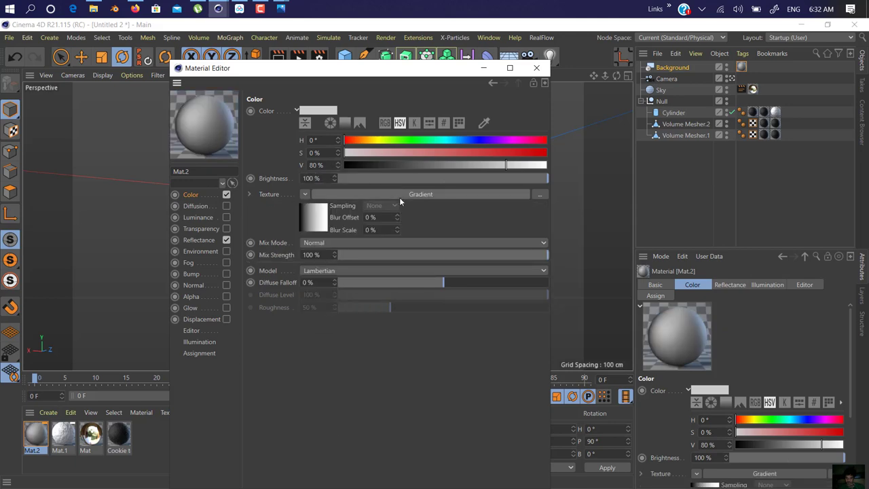
left_click(399, 196)
left_click_drag(351, 63, 351, 52)
left_click_drag(426, 55, 733, 49)
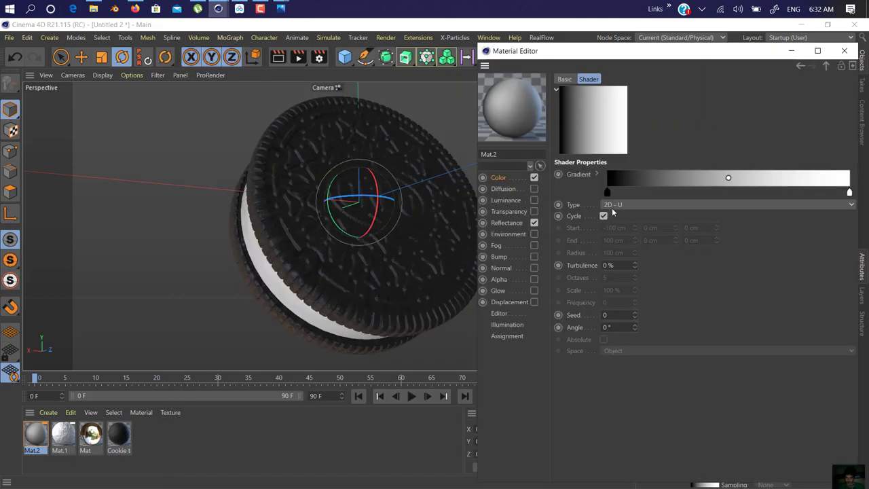
left_click(612, 204)
left_click(623, 265)
Step: Colour the gradient's starting knot purple with hue 267°, saturation 69% and value 100%
left_click(611, 192)
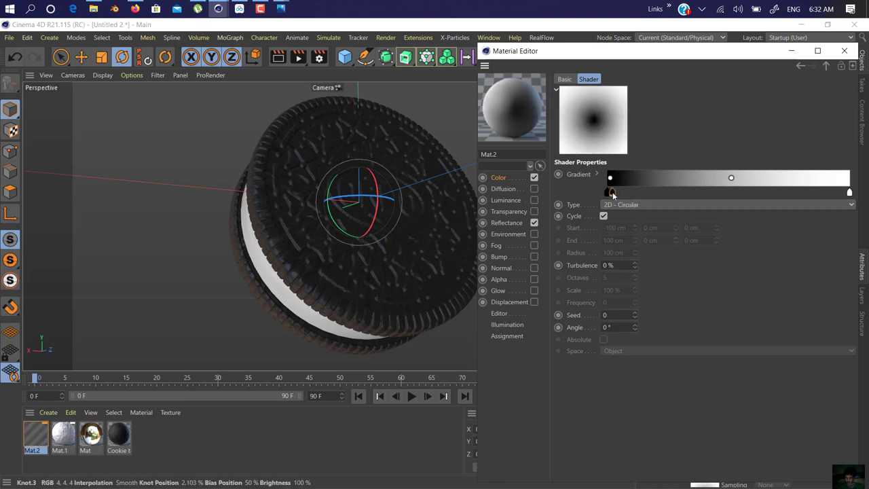
double_click(612, 192)
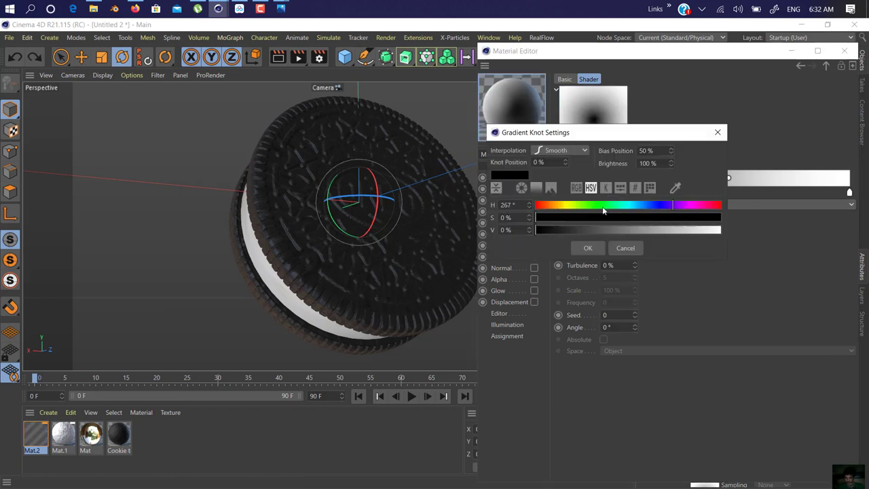
left_click_drag(616, 218, 723, 218)
left_click_drag(644, 229, 724, 229)
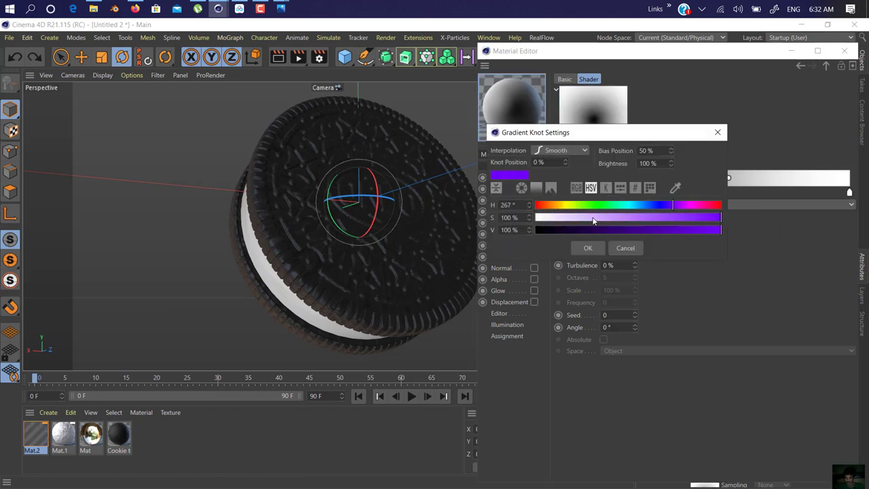
left_click_drag(593, 218, 662, 218)
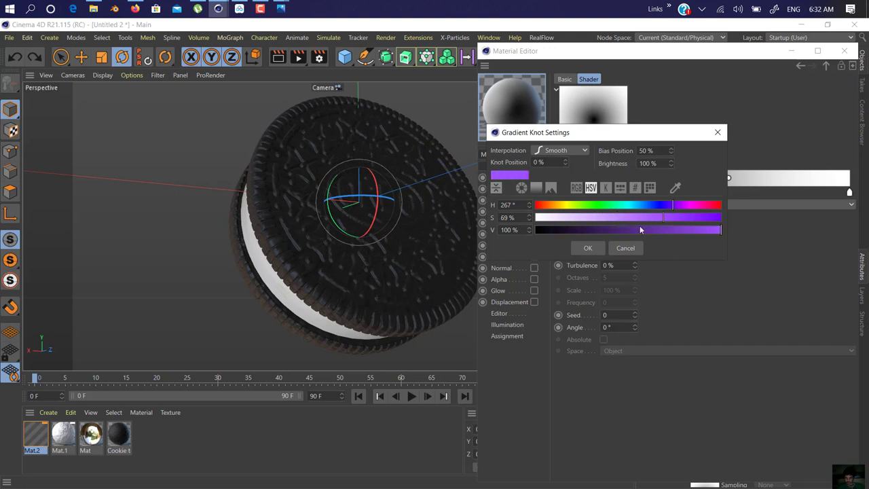
left_click(586, 245)
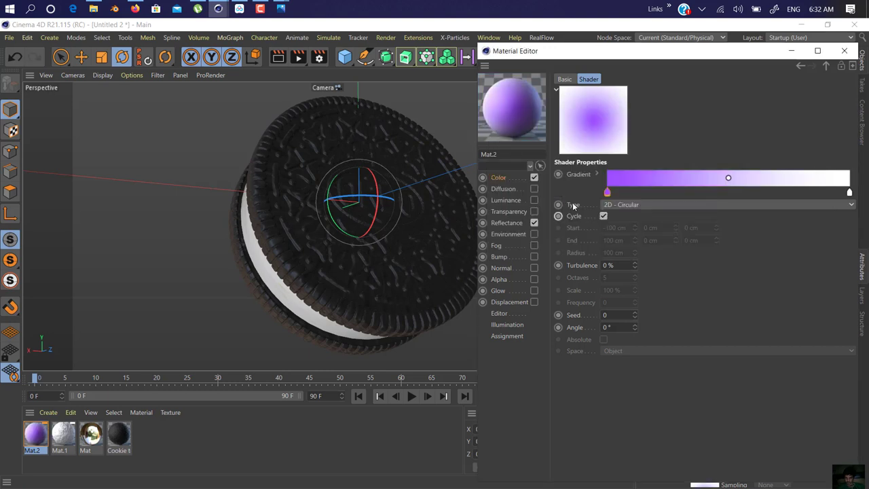
Step: Colour the gradient's end knot dark blue with hue 245°, saturation 100% and value 52%, and close the material editor
double_click(849, 193)
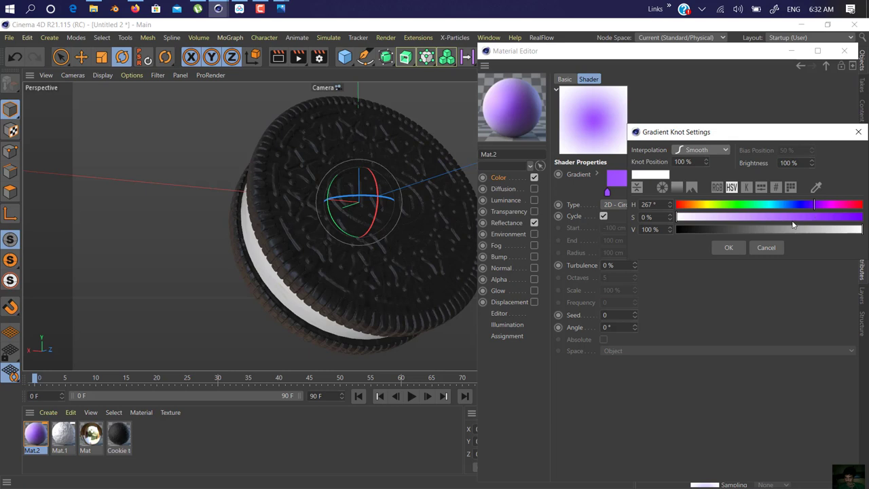
left_click_drag(792, 220, 773, 233)
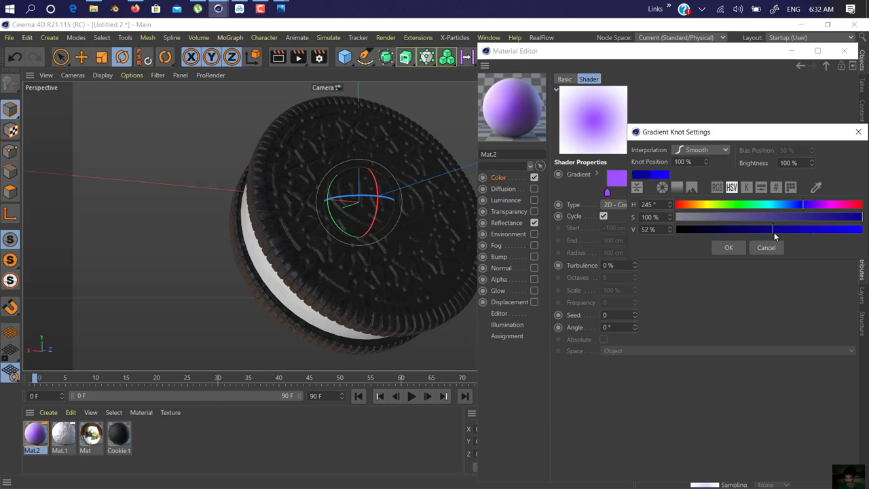
left_click(735, 249)
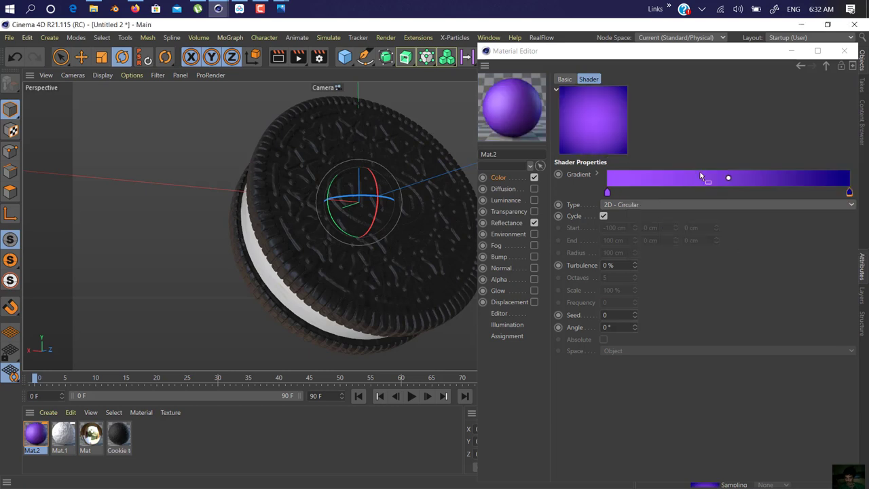
left_click(844, 51)
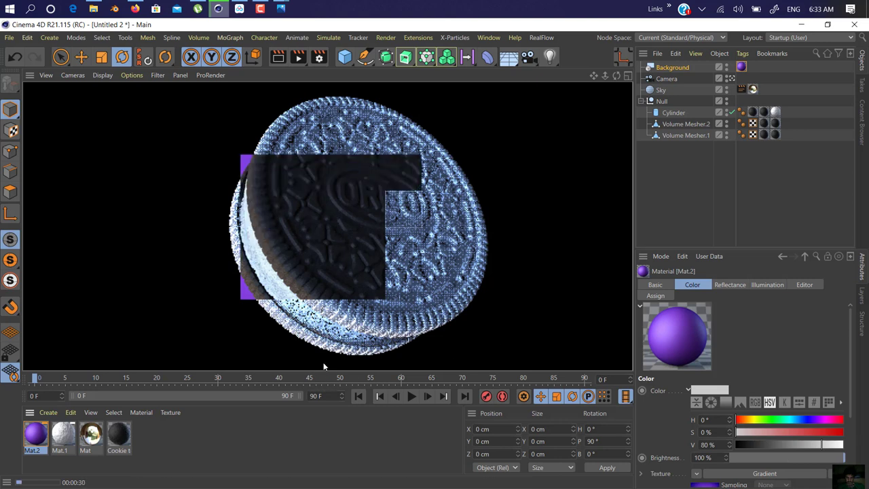
Step: Set the filling cylinder's height segments to 16 and render the camera view
left_click(683, 113)
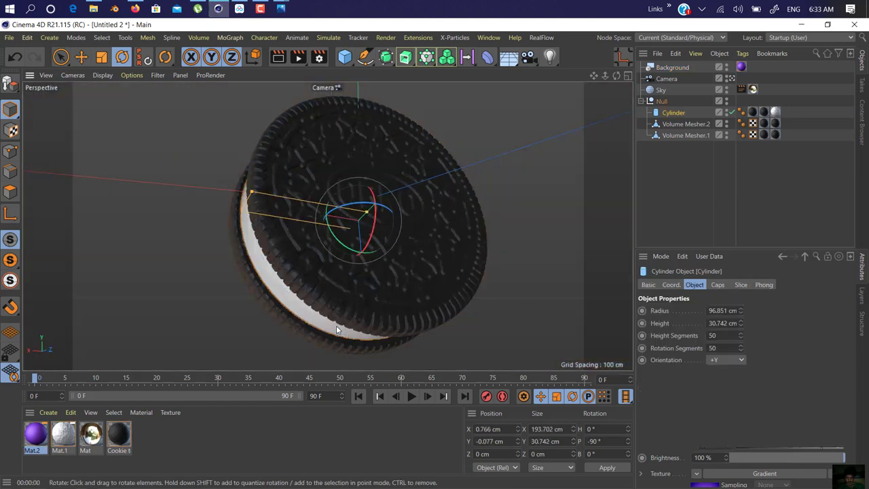
double_click(720, 335)
type("16")
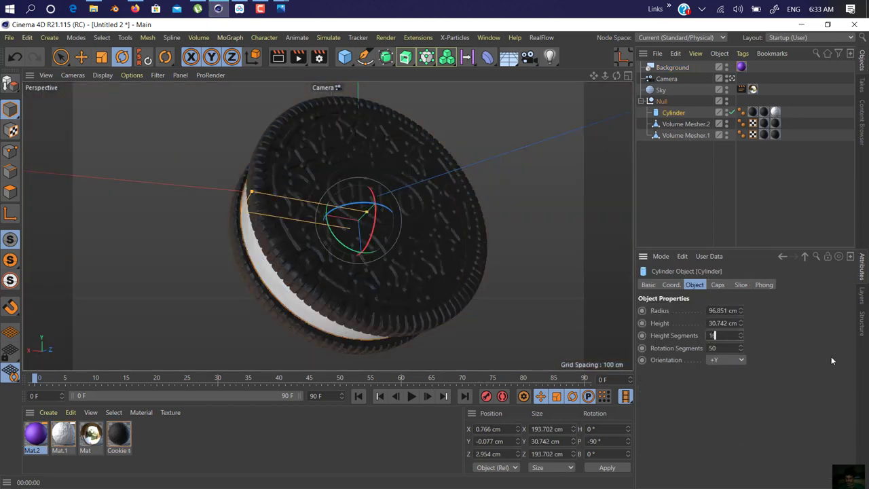
key("Return")
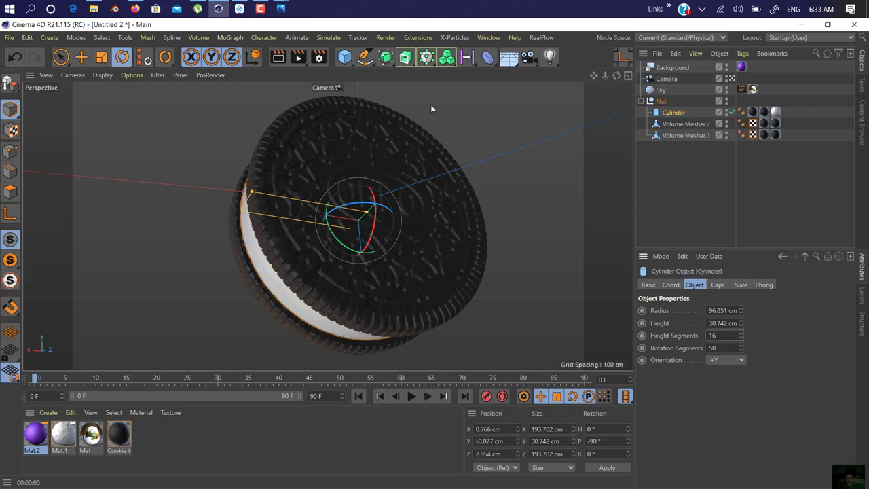
left_click(278, 58)
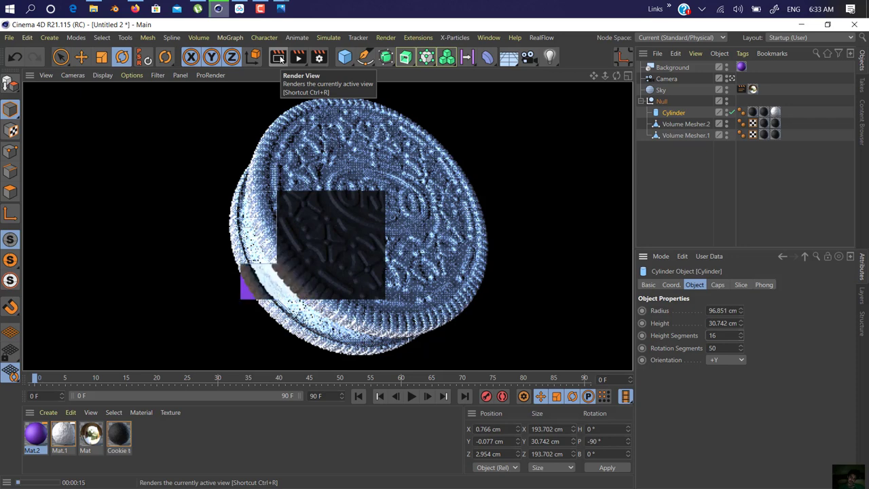
Step: Leave the scene camera to inspect the filling from the side and check its material's colour settings
left_click(336, 254)
left_click_drag(305, 254, 416, 256, "alt")
left_click(732, 78)
scroll(253, 238, "down", 4)
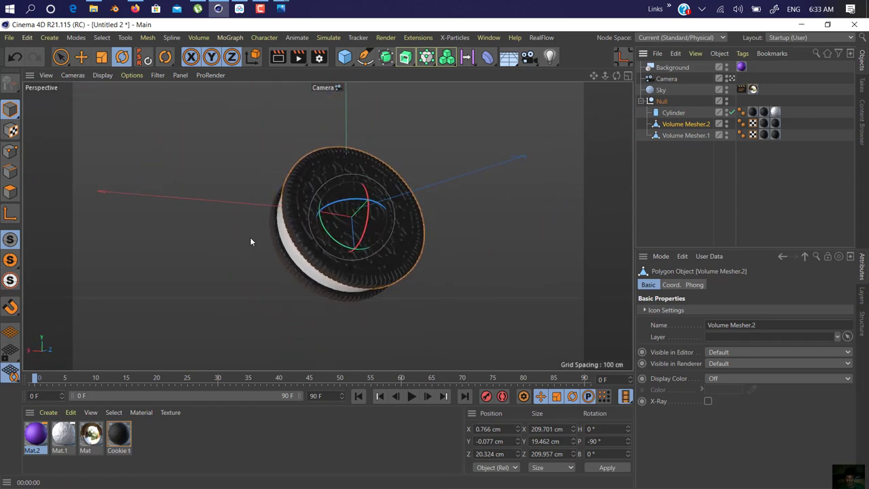
left_click_drag(313, 239, 422, 248, "alt")
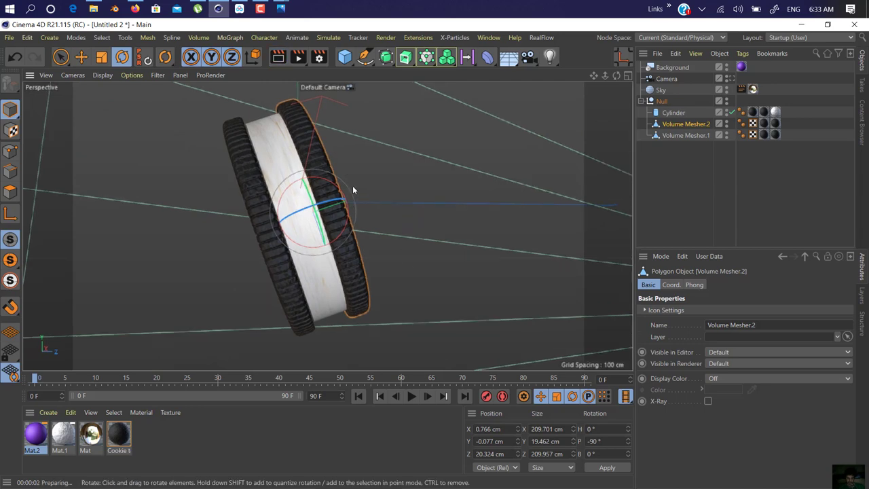
double_click(71, 438)
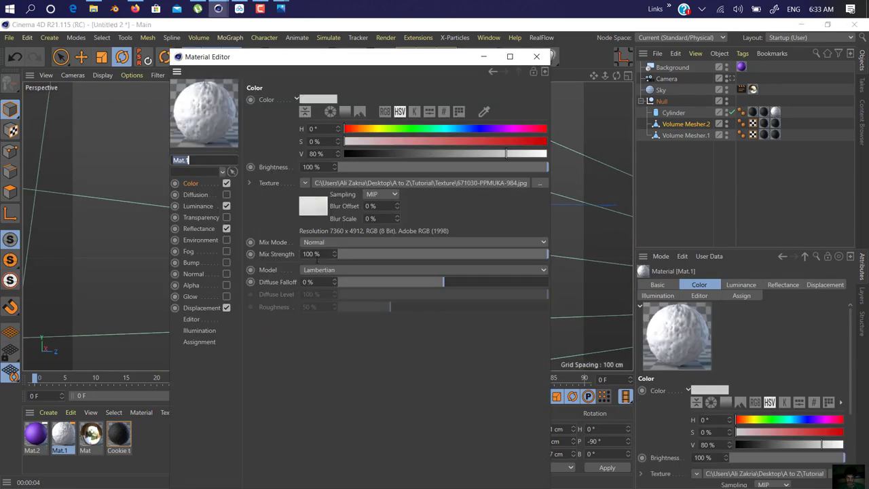
left_click(536, 57)
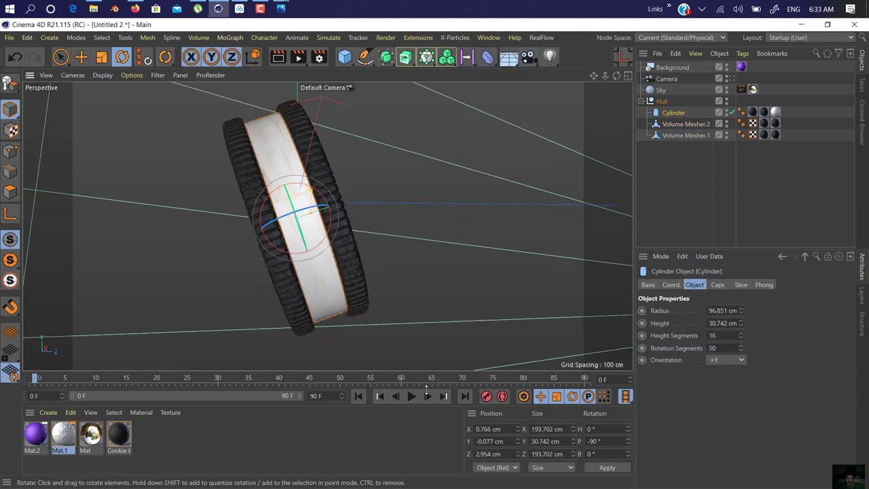
Step: Copy the material Mat from the Oreo250kMesh.c4d project into Untitled 2, keeping its texture path, and replace material Mat.1 with it
key("v")
left_click(474, 250)
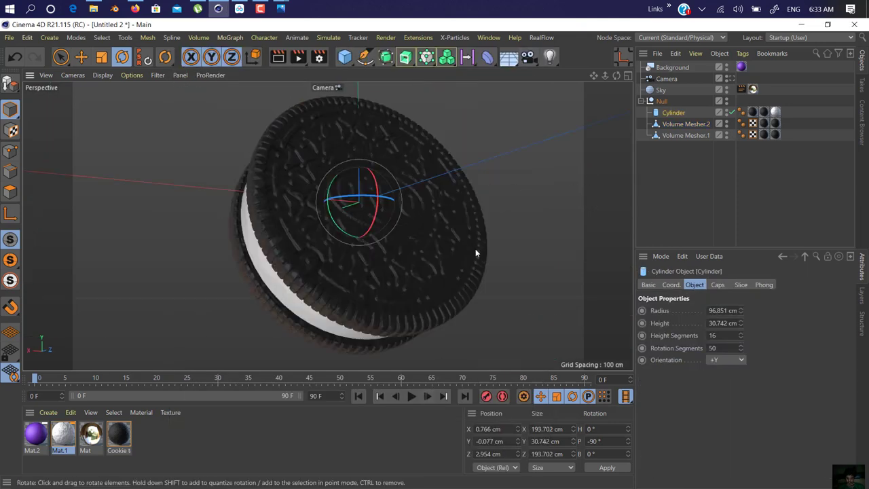
left_click(146, 437)
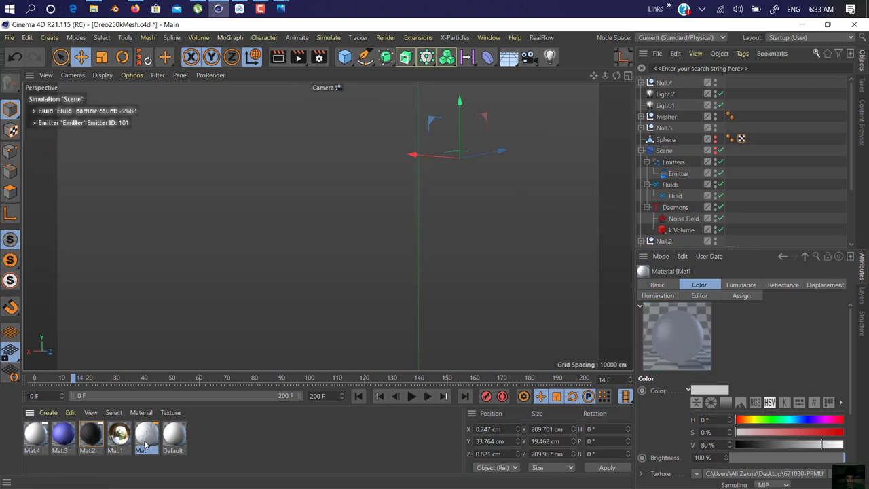
key("v")
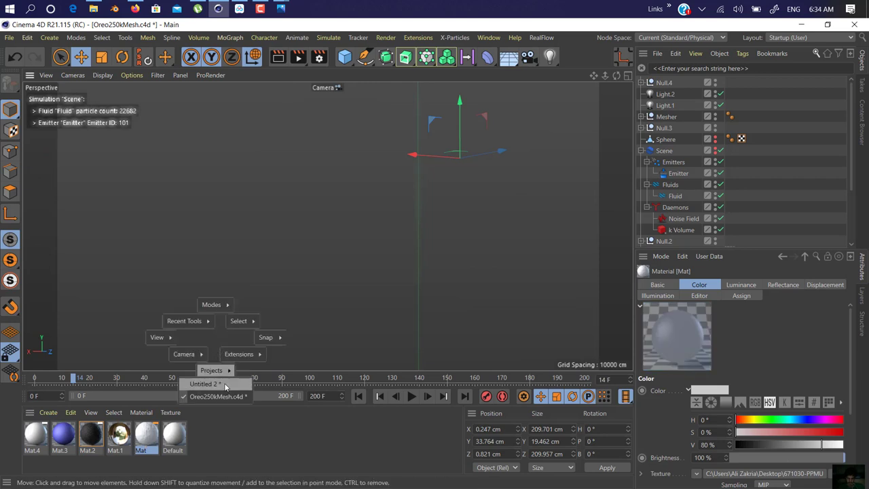
left_click(224, 384)
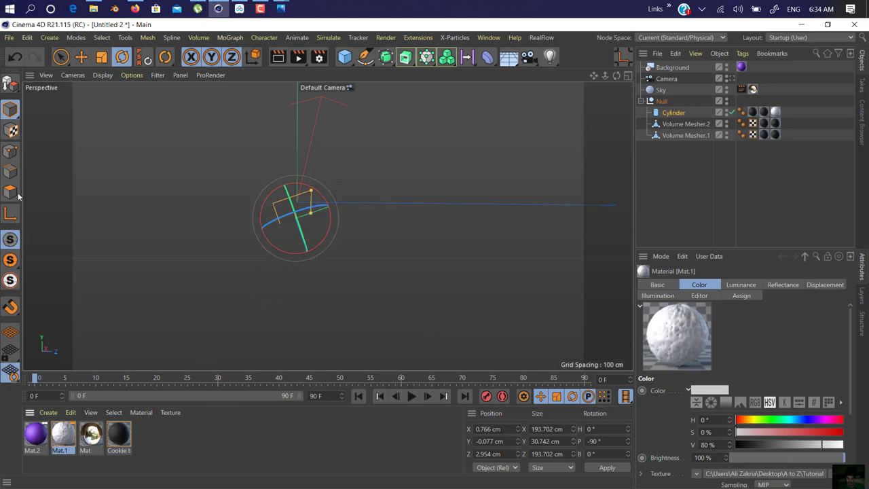
key("ctrl+s")
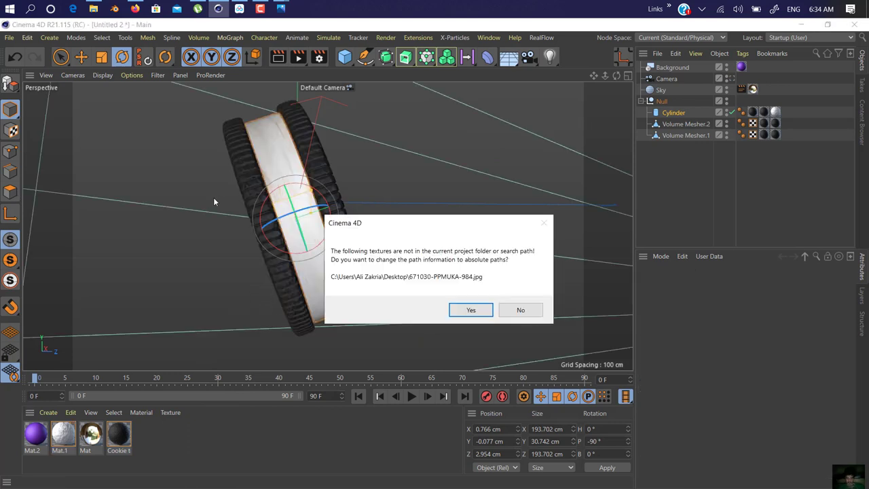
left_click(521, 310)
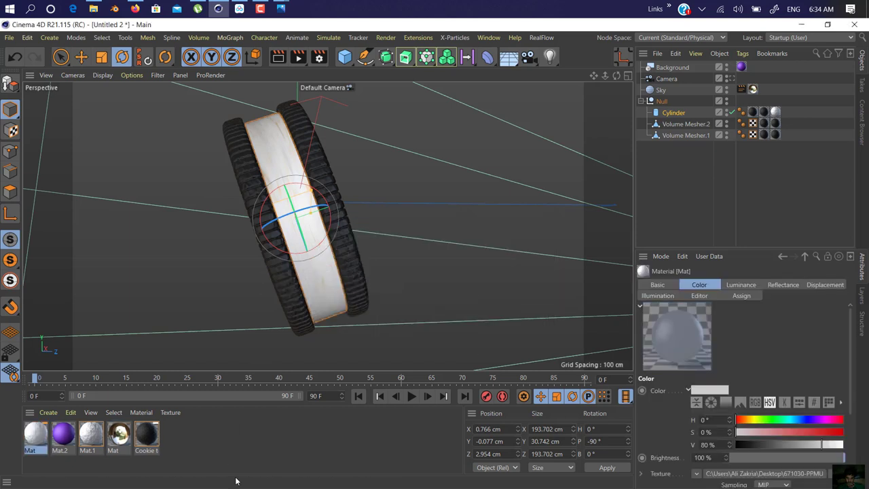
left_click_drag(34, 436, 92, 438, "alt")
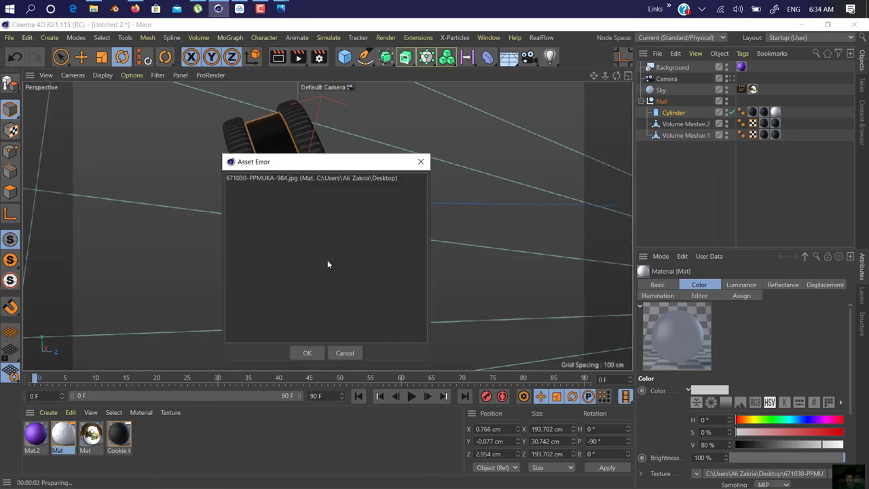
left_click(346, 351)
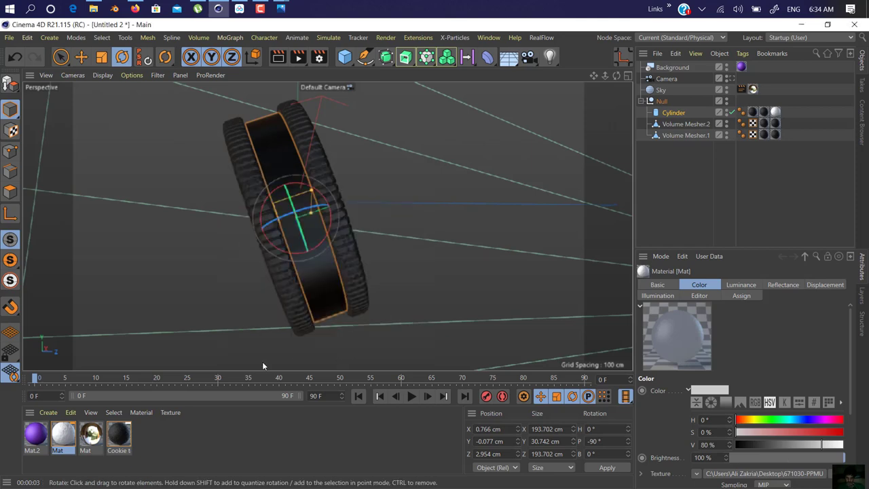
Step: Relink the Mat material's colour texture to 671030-PPMUKA-984.jpg in the Tutorial project's Texture folder
double_click(69, 435)
left_click(460, 188)
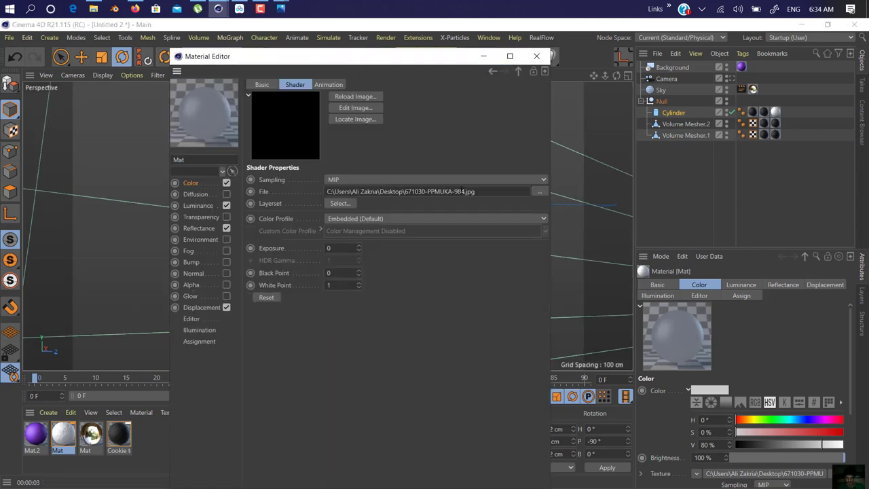
left_click(539, 192)
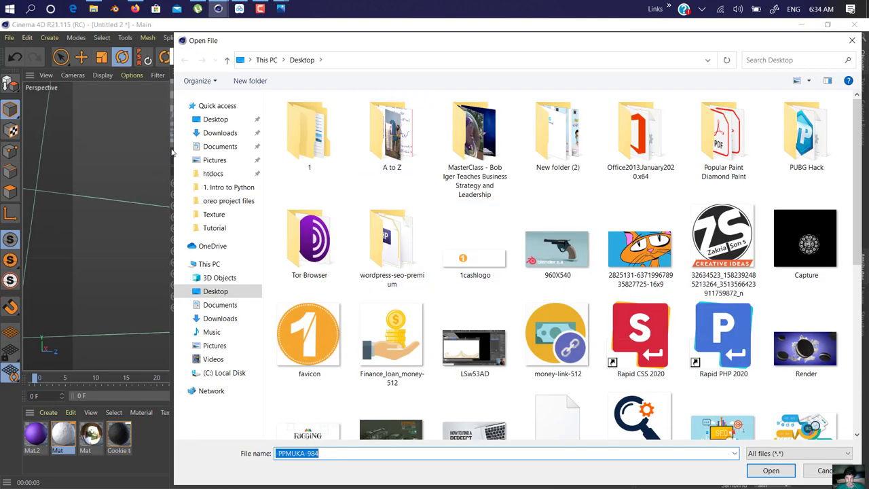
left_click(214, 227)
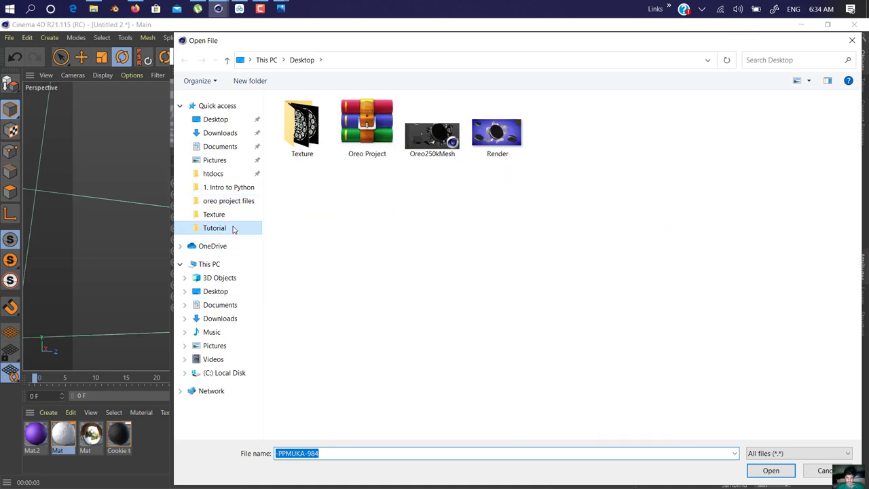
double_click(302, 126)
double_click(300, 118)
left_click(526, 311)
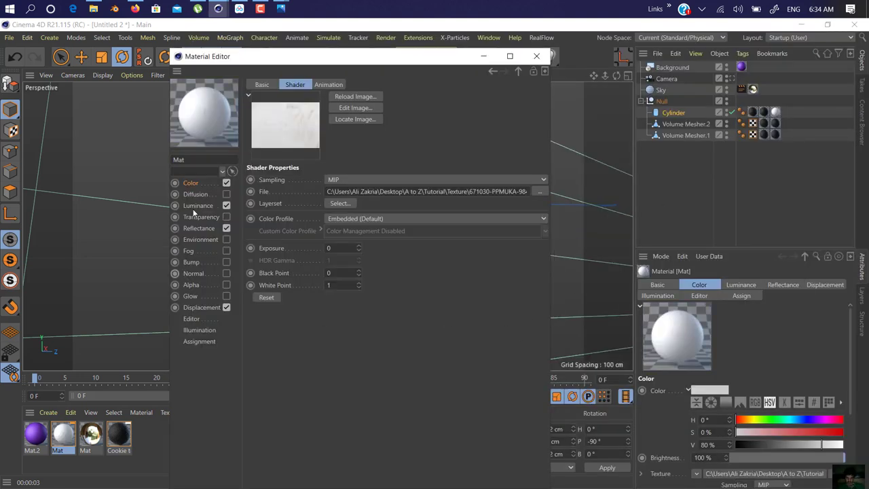
Step: Review the material's color, displacement and reflectance settings, close the editor and test-render the filling from the side
left_click(199, 186)
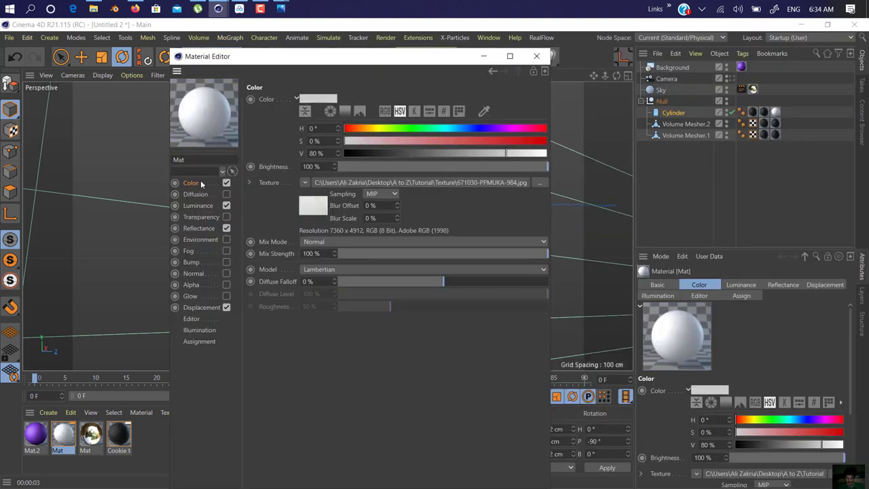
left_click(218, 308)
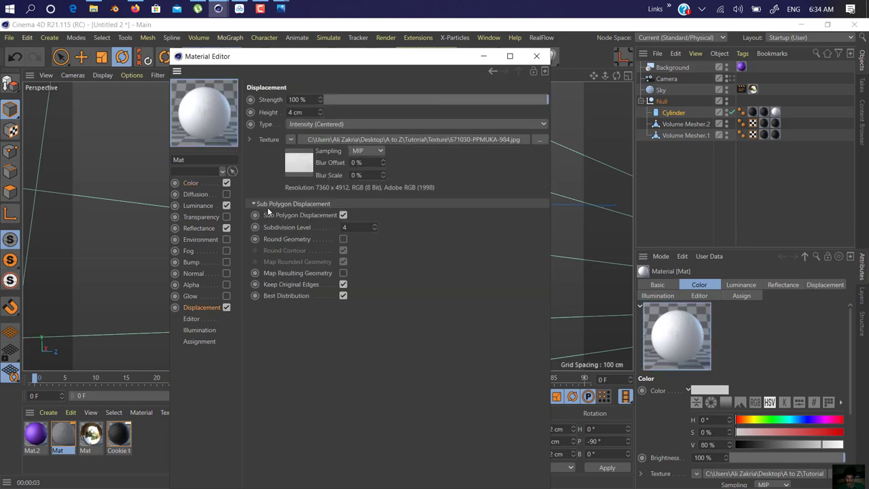
left_click(198, 228)
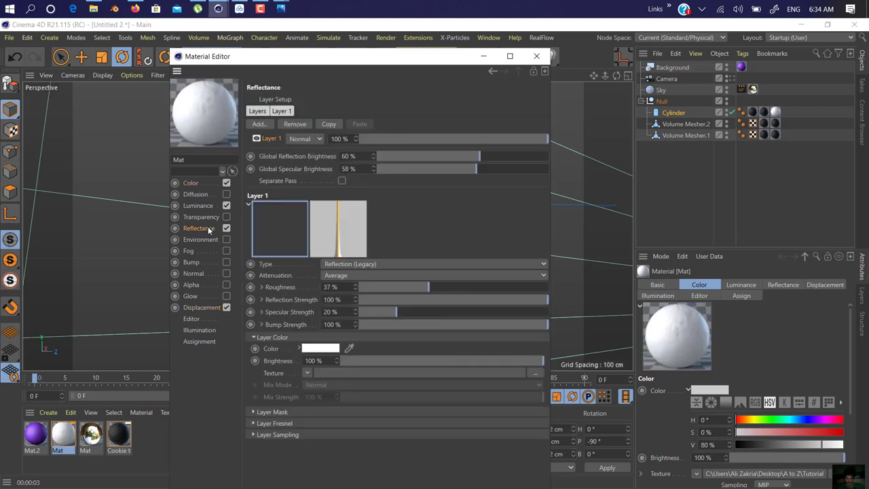
left_click(536, 56)
left_click(275, 58)
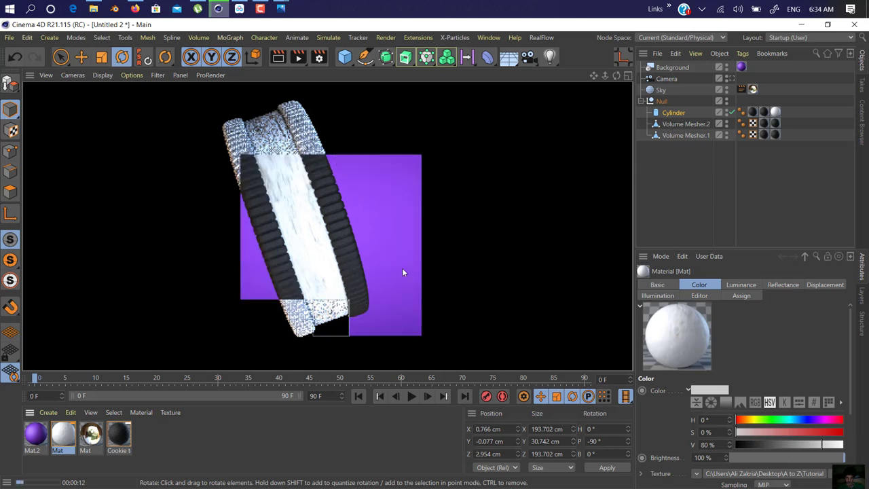
left_click(292, 259)
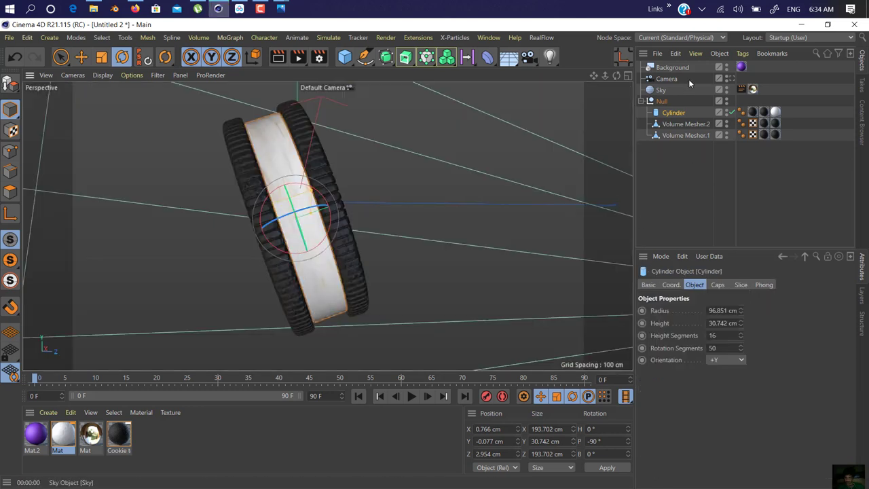
Step: Set the filling's material projection to Cubic, enable Seamless, set tiling to 1.77 in U and 4.93 in V, and test-render it
left_click(774, 113)
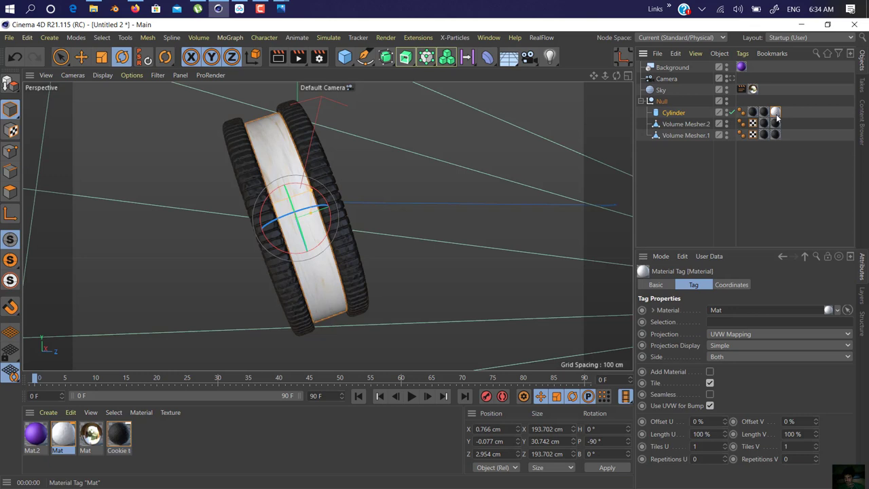
left_click(730, 333)
left_click(736, 382)
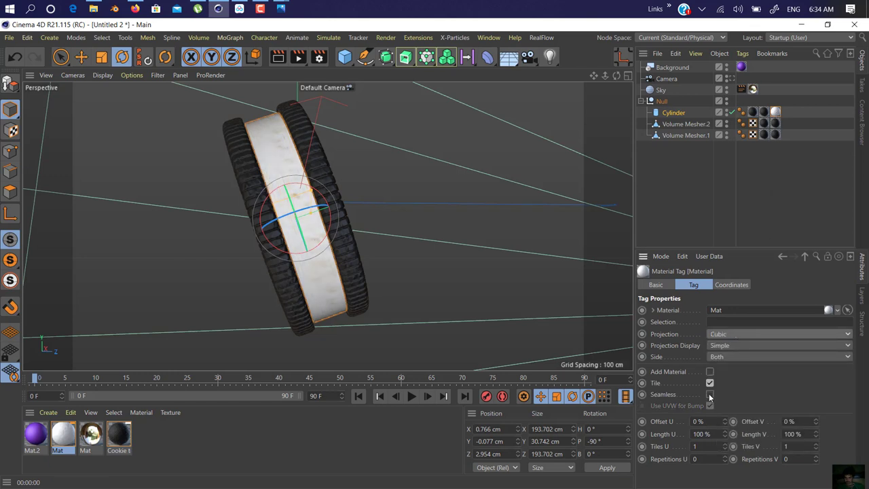
left_click(709, 394)
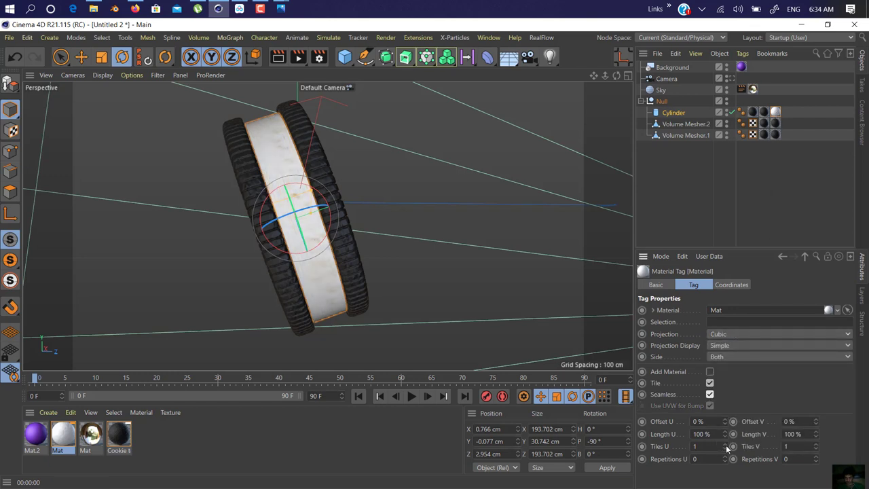
left_click_drag(726, 448, 818, 406)
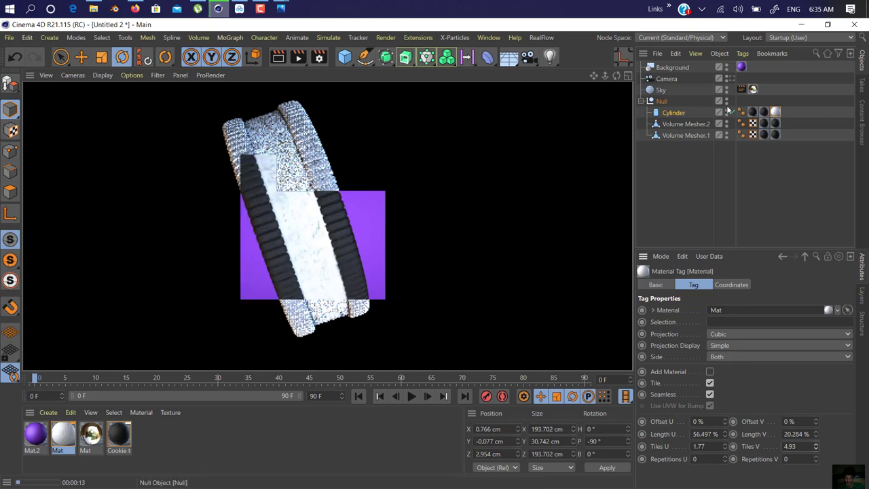
Step: Return to the scene camera and enable Seen by Camera in the sky's compositing tag
left_click(732, 79)
left_click(731, 78)
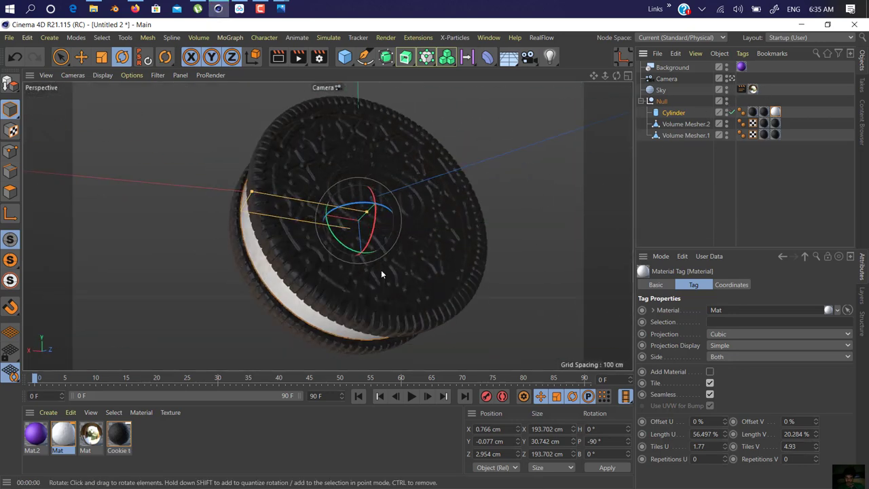
left_click(88, 434)
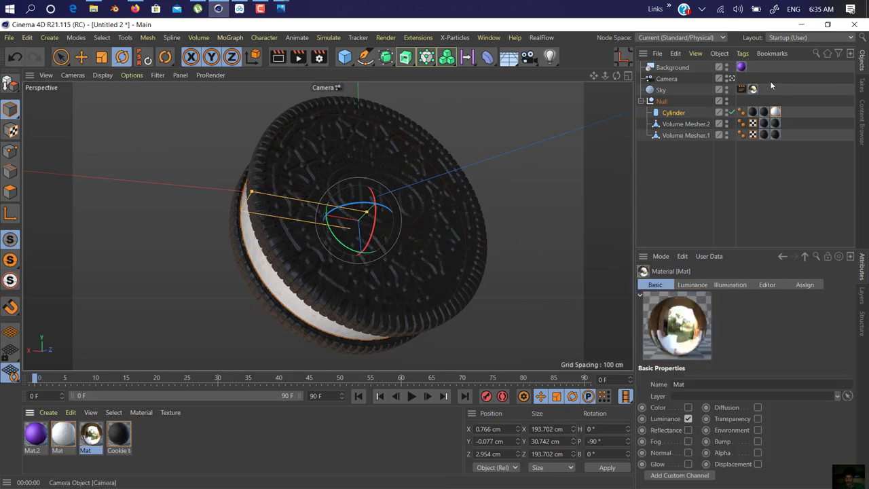
left_click(741, 89)
left_click(703, 359)
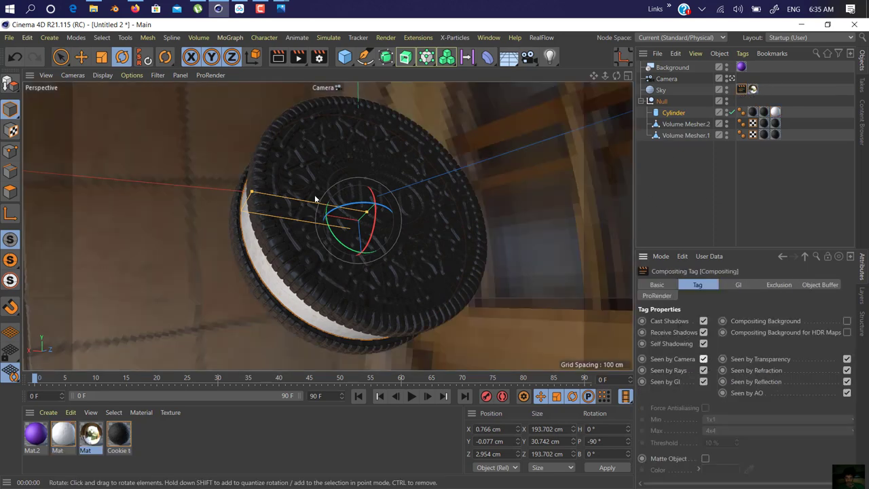
Step: Rotate the sky to a bank angle of 143.906° and test-render the camera view
left_click_drag(334, 201, 369, 203)
key("ctrl+z")
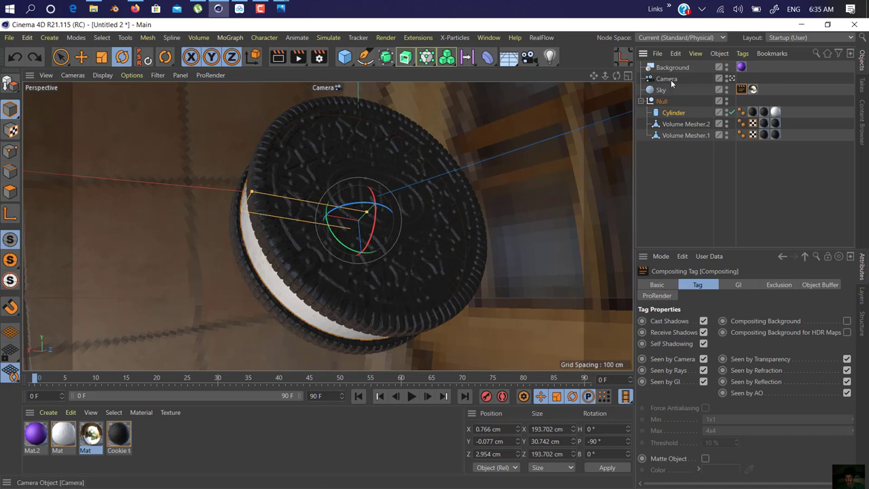
left_click(661, 92)
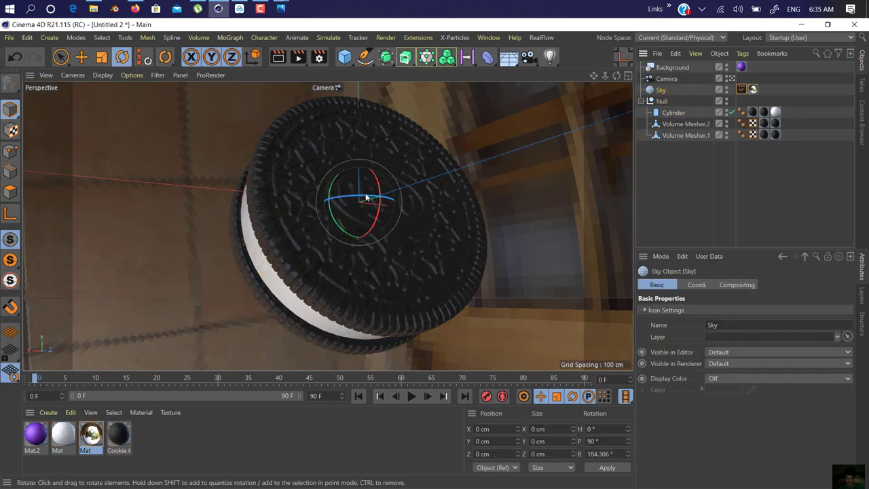
left_click_drag(365, 197, 308, 205)
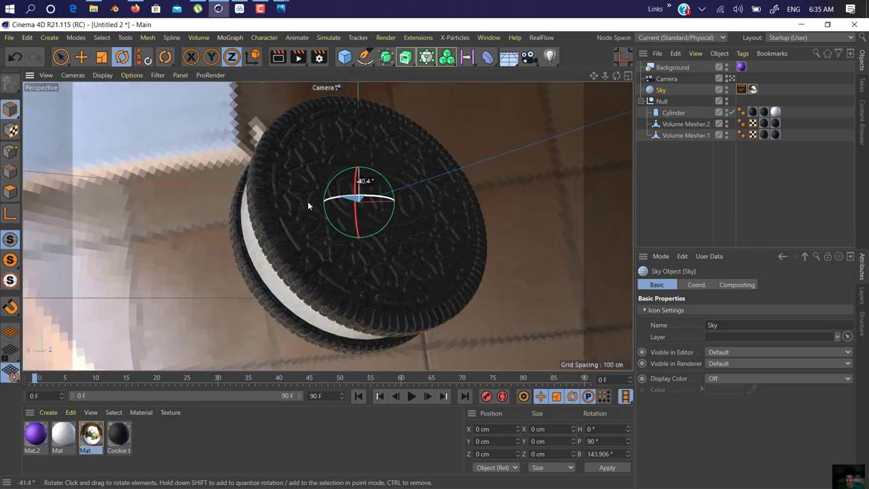
left_click(281, 61)
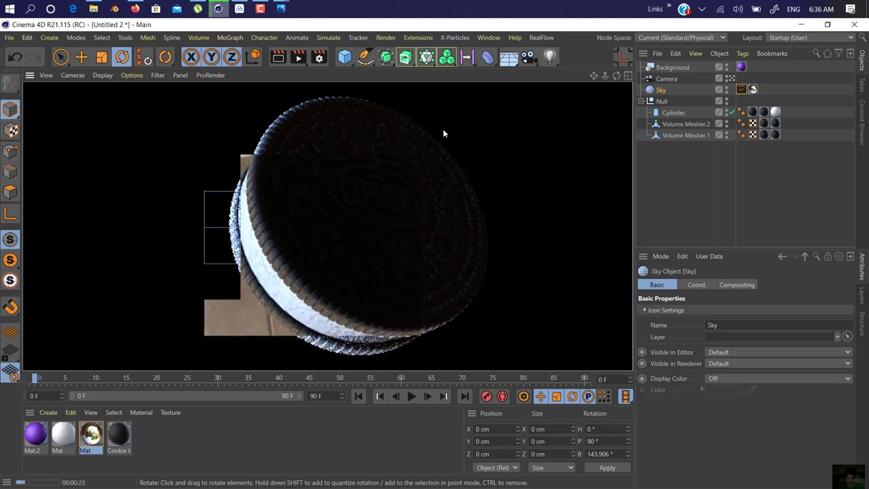
left_click(528, 166)
Step: Reduce the filling cylinder's height to 28.998 cm, enable the fillet on its caps, and inspect the rounded edges
left_click_drag(313, 226, 459, 212, "alt")
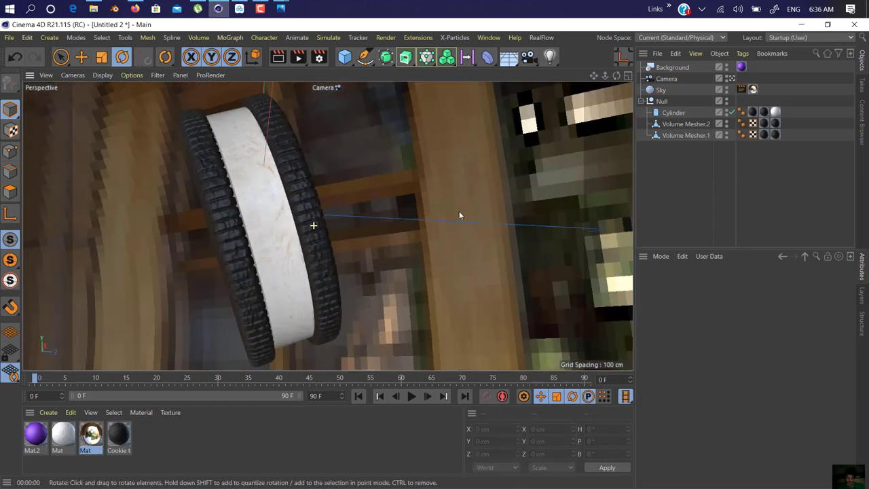
left_click(279, 253)
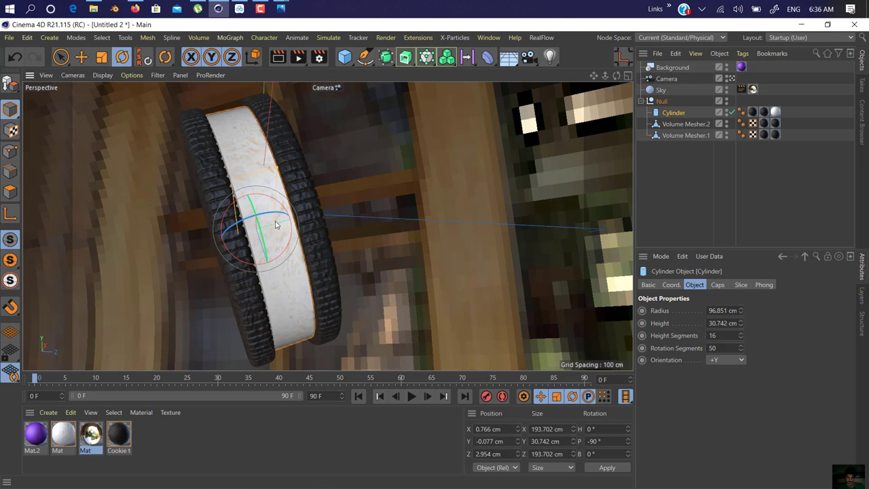
left_click_drag(276, 223, 273, 223)
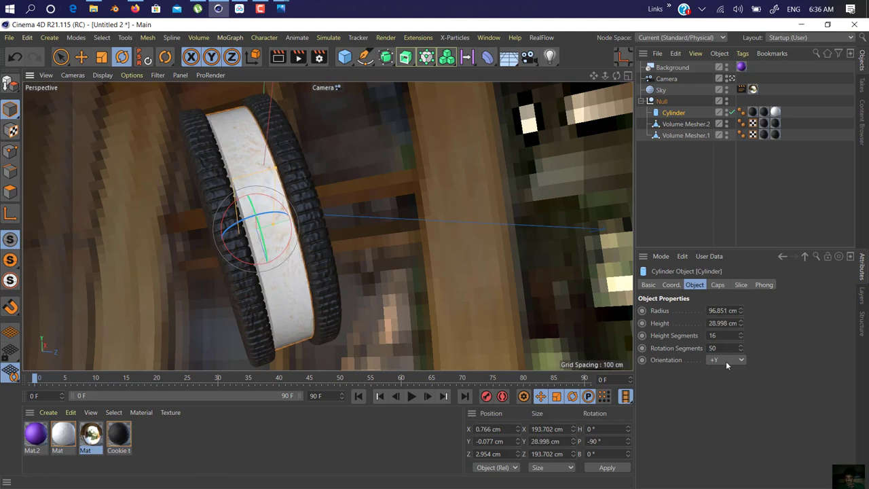
left_click(718, 284)
left_click(682, 337)
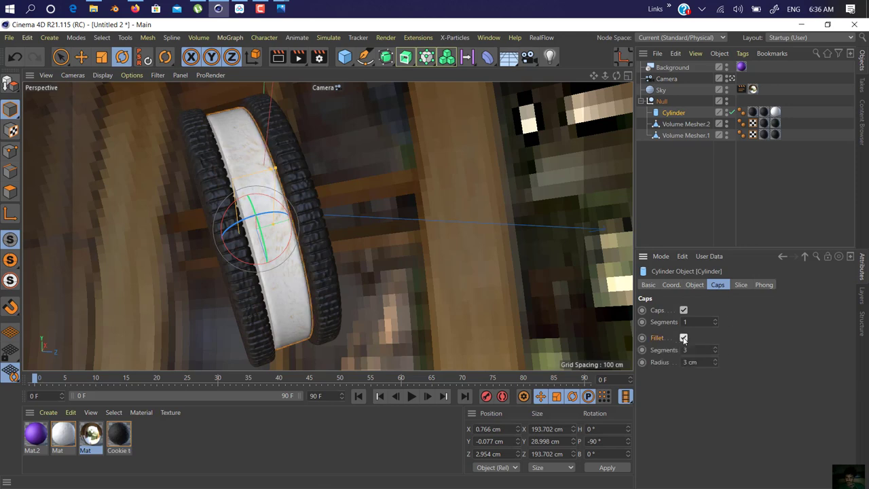
left_click_drag(310, 287, 239, 293, "alt")
left_click_drag(236, 301, 306, 220, "alt")
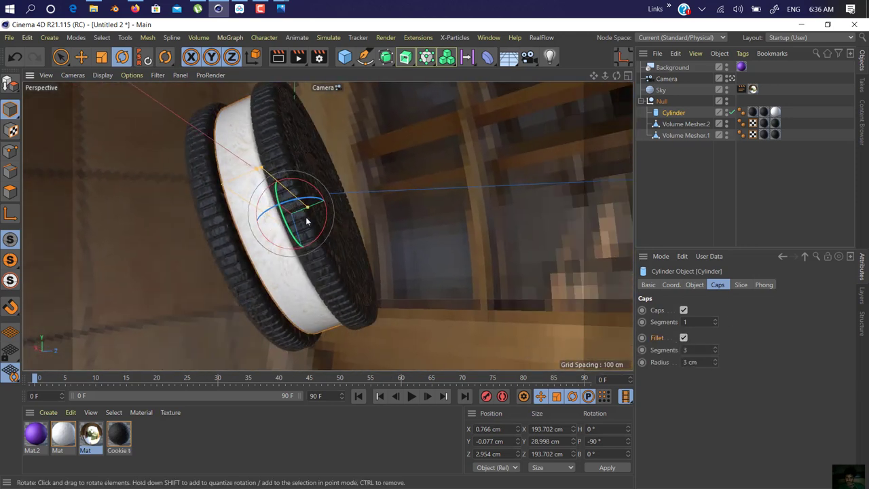
Step: Restore the original camera view and rotate the sky to a bank angle of 218.466°
key("ctrl+shift+z")
key("ctrl+shift+z")
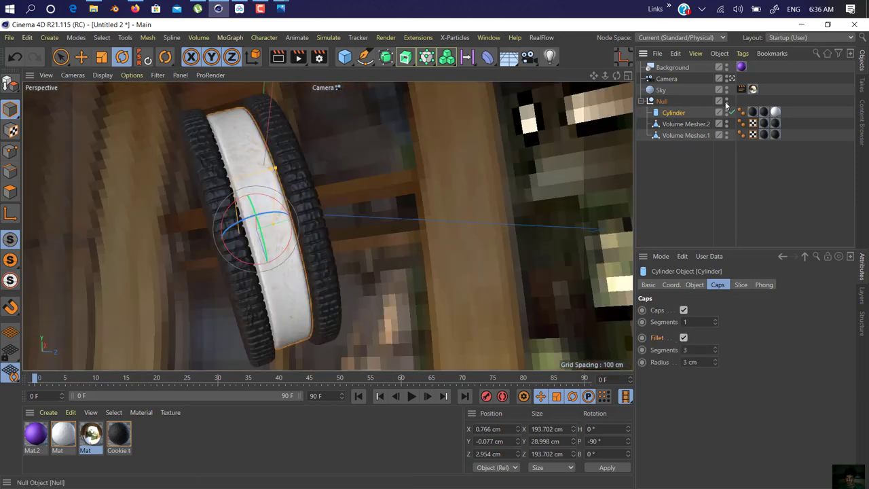
left_click(662, 91)
left_click_drag(354, 198, 468, 193)
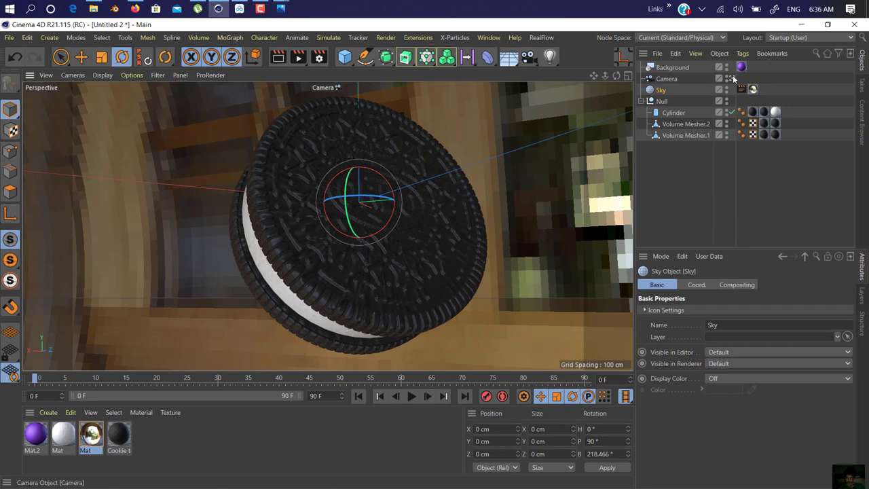
Step: Test-render outside the scene camera, return to the scene camera, and disable Seen by Camera in the sky's compositing tag
left_click(731, 79)
left_click(278, 60)
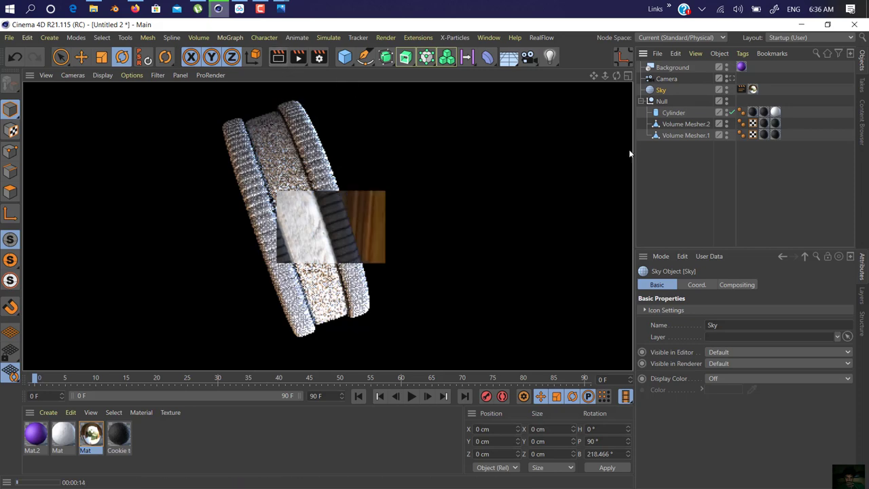
left_click(731, 78)
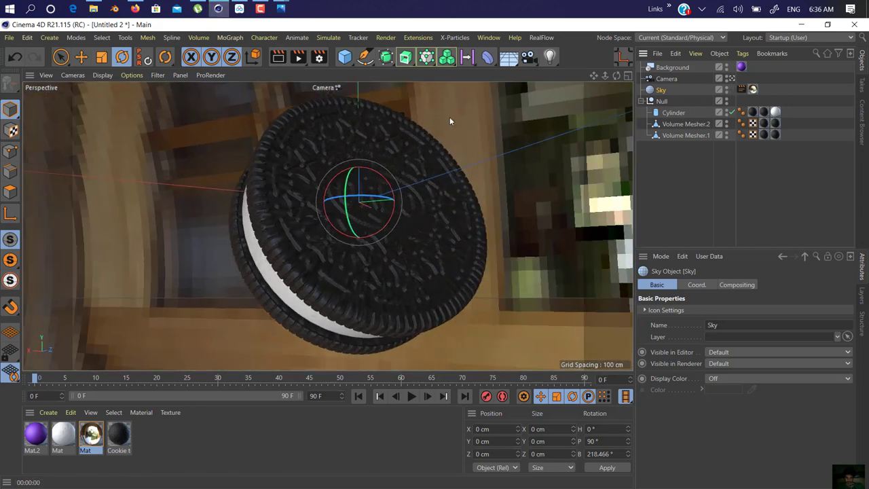
left_click(741, 89)
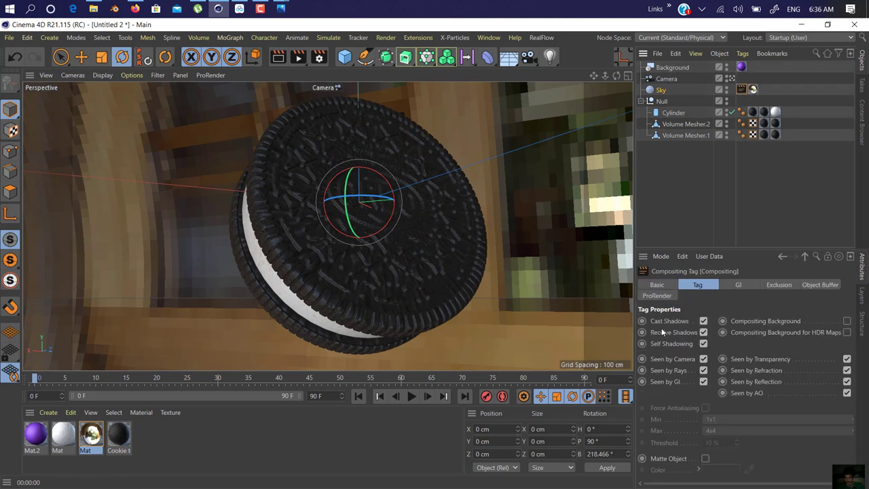
left_click(703, 359)
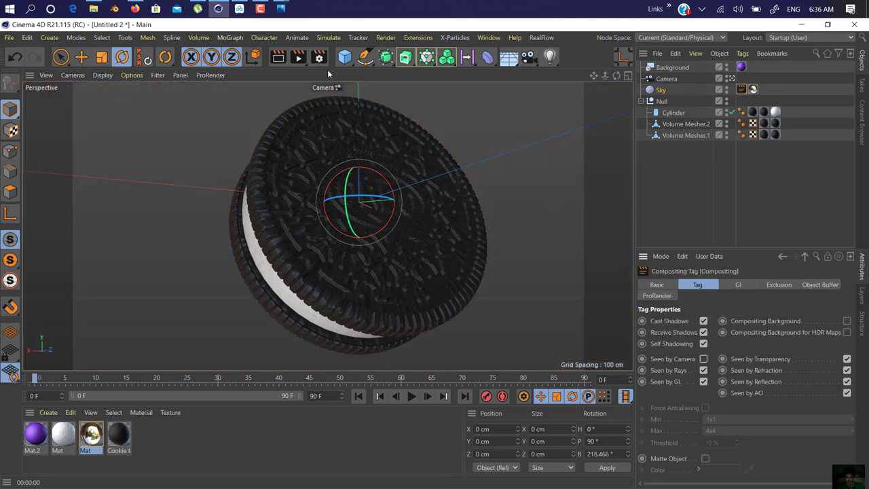
Step: Add a sphere primitive and move it behind the cookie to X -53.954, Y -21.856, Z -167.596 cm
left_click(540, 37)
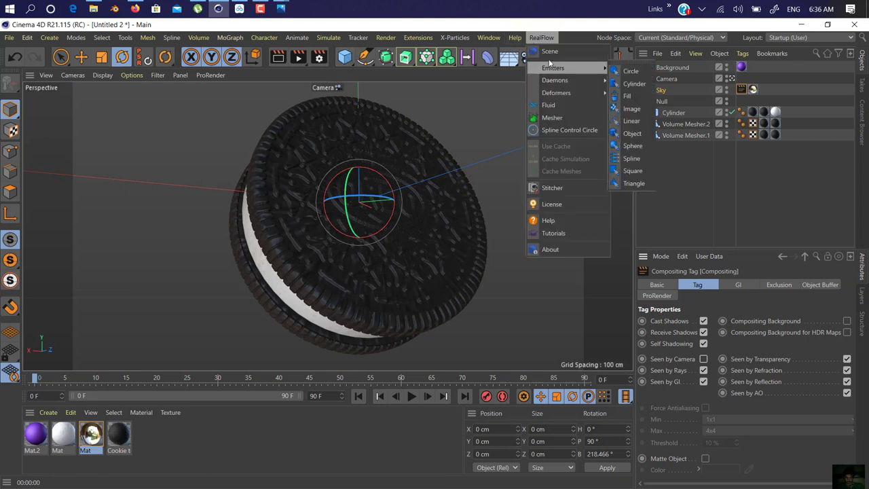
left_click(344, 57)
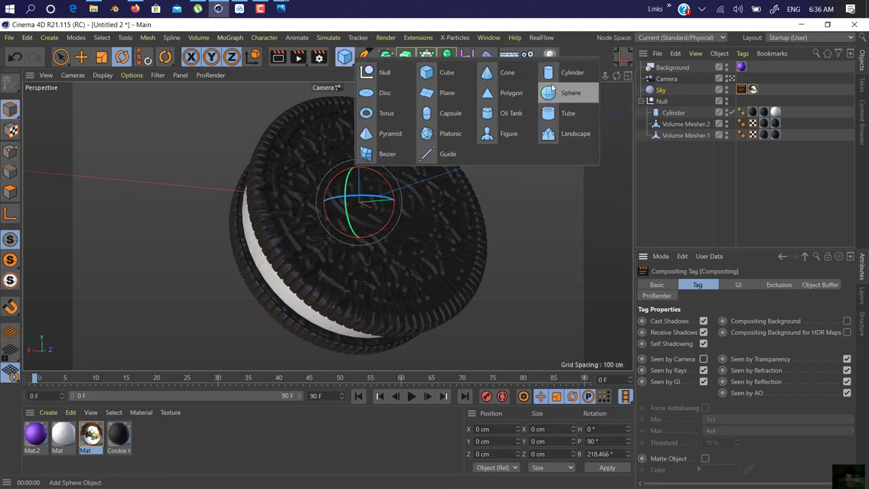
left_click(552, 92)
key("e")
left_click_drag(413, 200, 347, 162)
left_click_drag(351, 227, 372, 251)
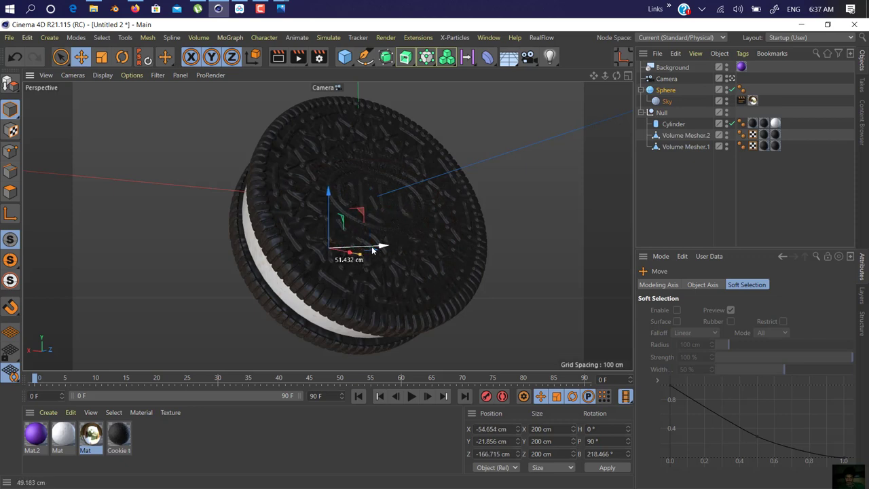
Step: Leave the scene camera view, move the sphere to Y -61.472 and Z -356.477 cm, and scale it uniformly to 265.52 cm
left_click(732, 79)
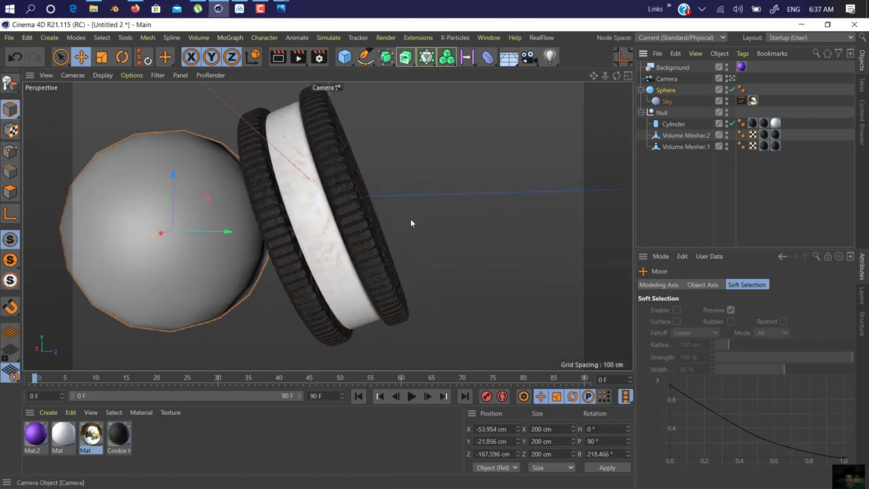
left_click_drag(305, 213, 289, 224, "alt")
scroll(289, 225, "down", 5)
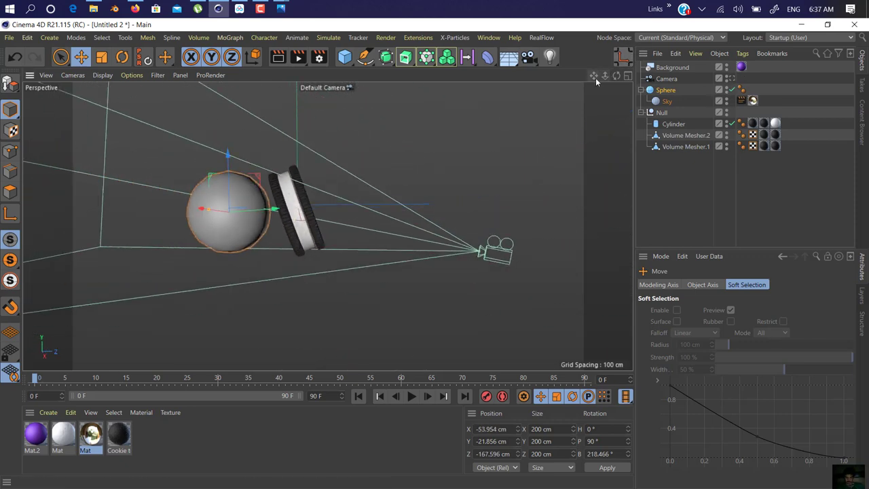
left_click_drag(593, 76, 310, 197)
left_click(254, 57)
key("w")
key("t")
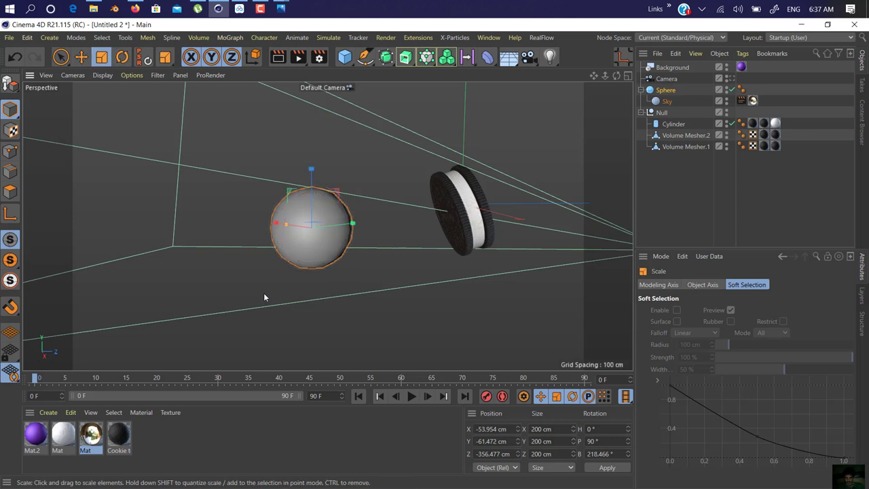
left_click_drag(263, 293, 407, 234)
Step: Create a RealFlow Fill emitter and assign the sphere as its body
left_click(488, 57)
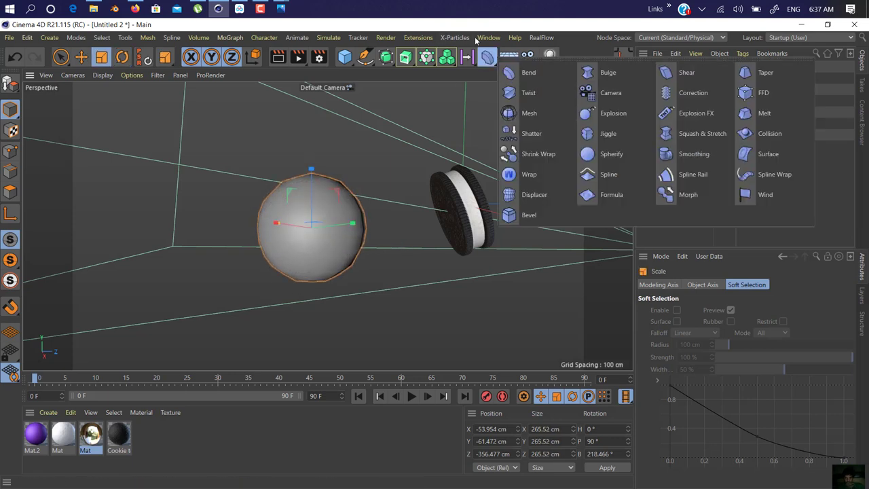
left_click(504, 57)
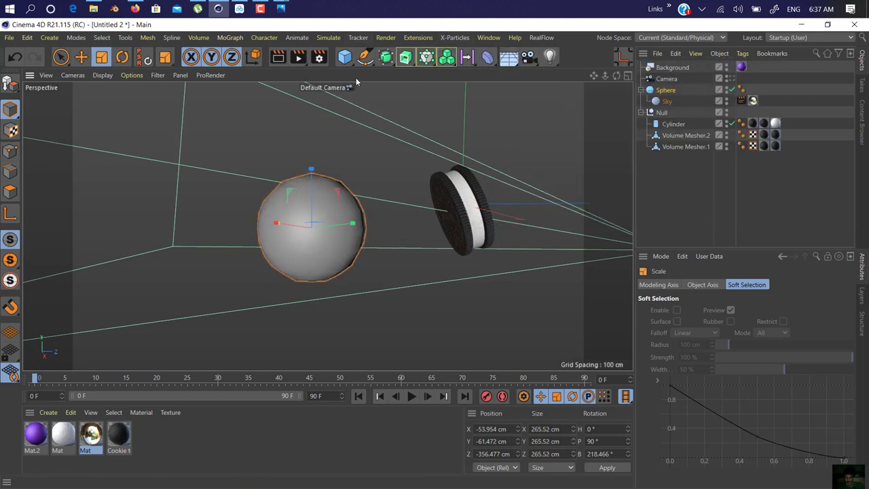
left_click(540, 38)
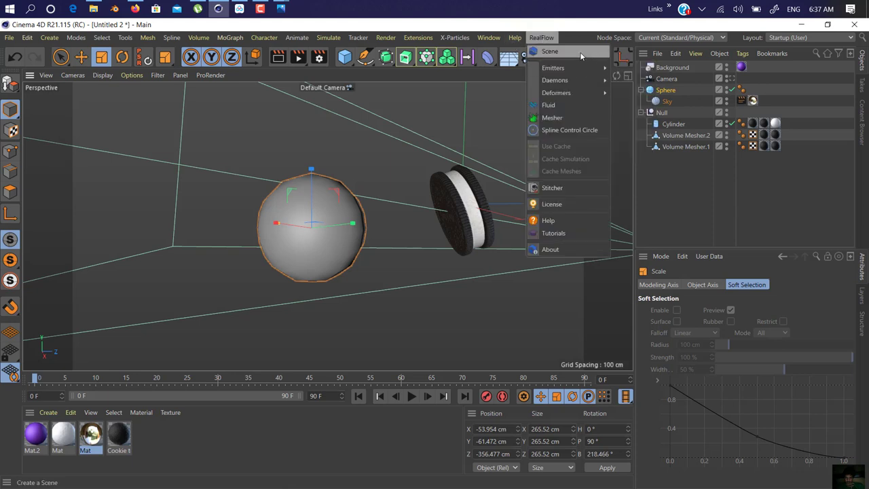
mouse_move(570, 68)
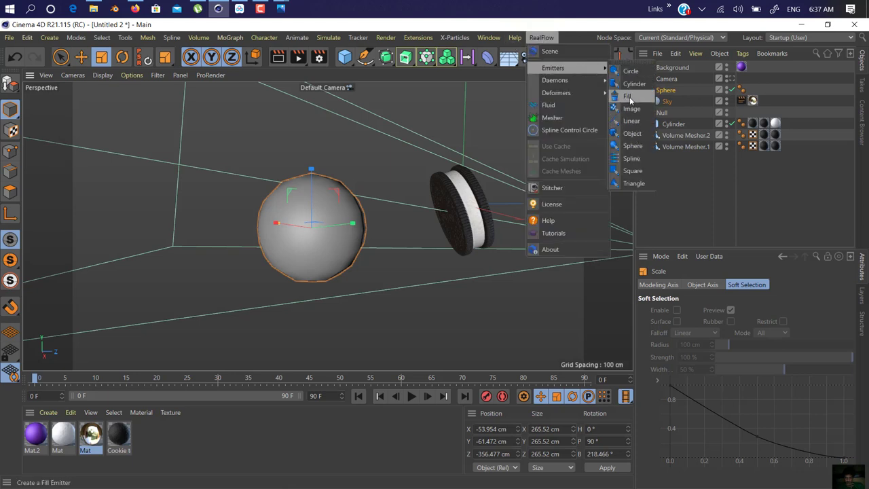
left_click(627, 95)
left_click(542, 38)
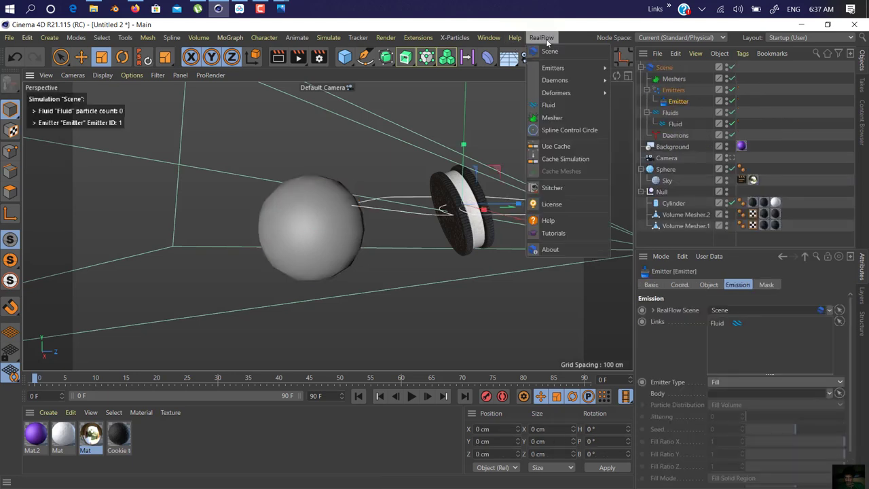
left_click(685, 124)
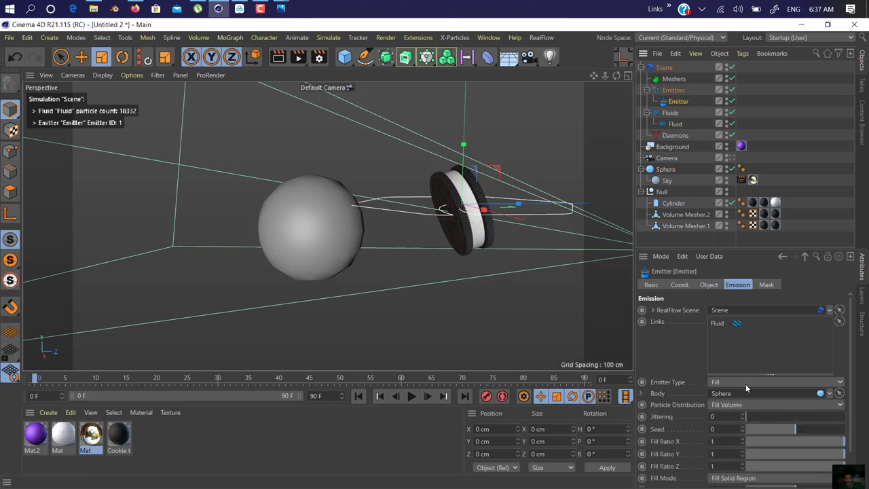
Step: Hide the sphere in the editor and renderer, and add a RealFlow Mesher for the fluid
left_click(487, 41)
mouse_move(541, 43)
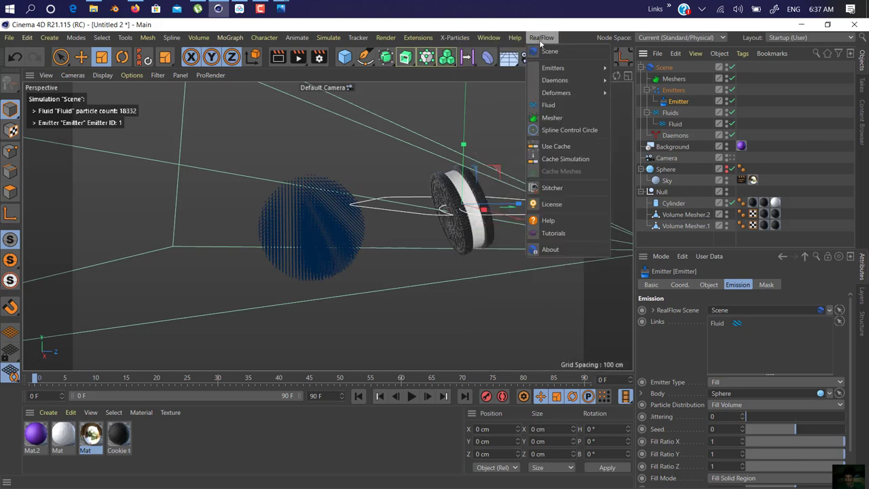
left_click(567, 118)
Step: Add a RealFlow Noise Field daemon and play the fluid simulation to frame 17
left_click(547, 39)
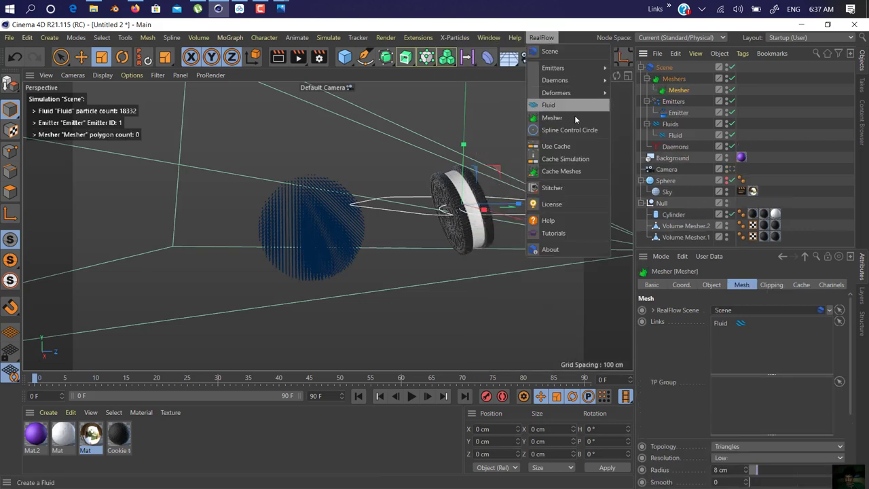
mouse_move(583, 68)
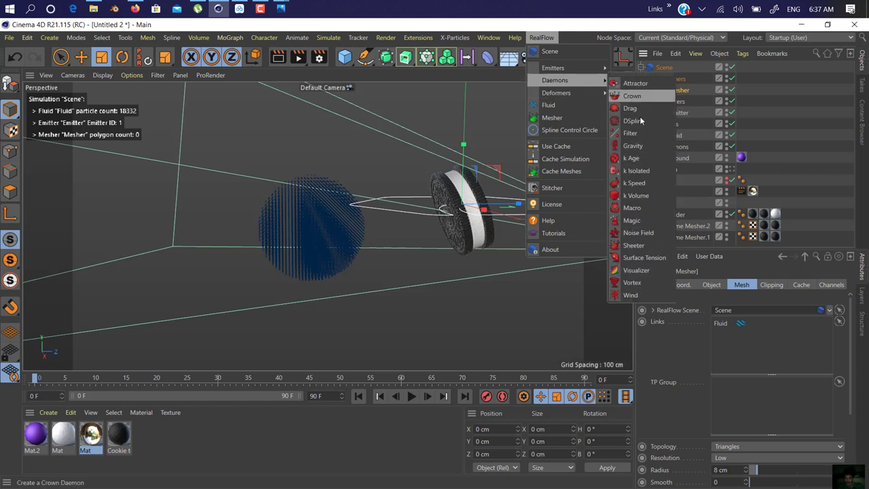
left_click(638, 232)
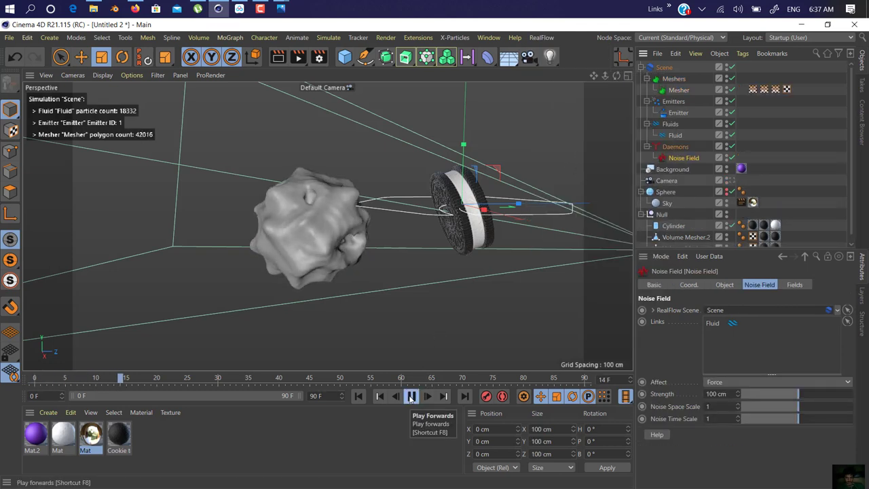
left_click(411, 397)
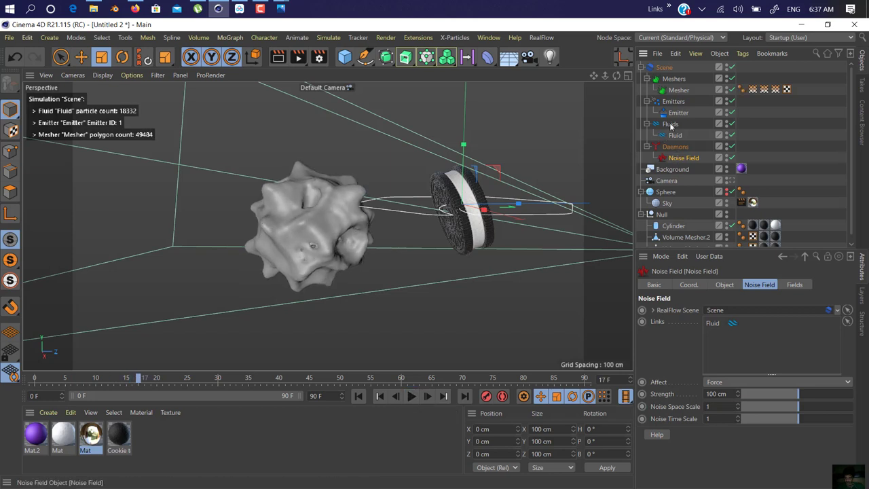
Step: Set the Mesher's radius to 9.12 cm, smooth to 1 and thinning to 0.16
left_click(676, 90)
scroll(692, 329, "down", 4)
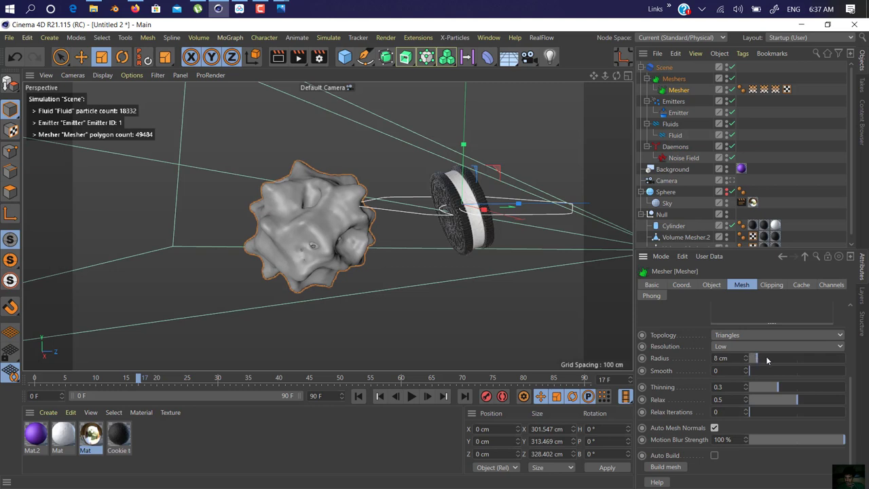
left_click_drag(767, 360, 762, 360)
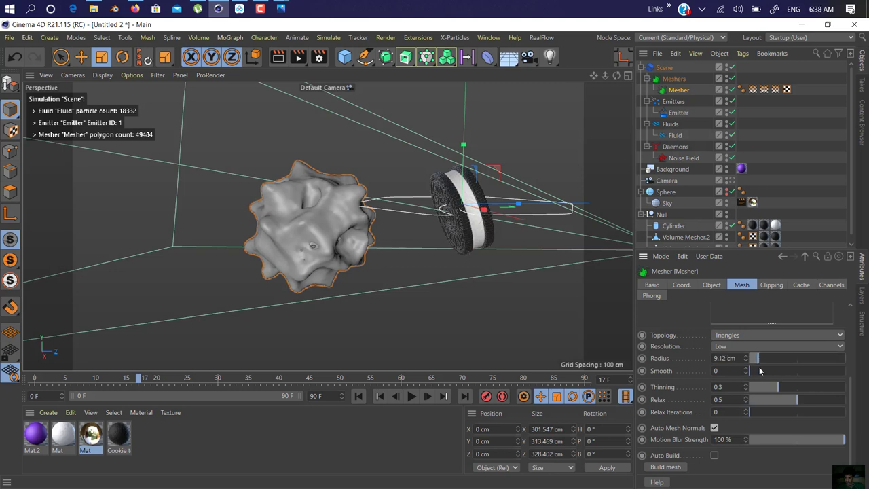
left_click_drag(767, 387, 763, 387)
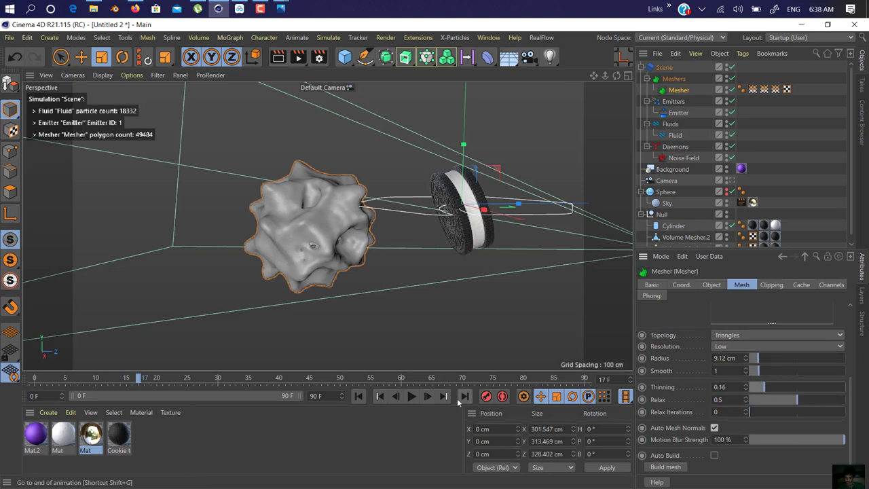
Step: Replay the simulation from the first frame and stop it at frame 41 to keep the splash shape
left_click(358, 396)
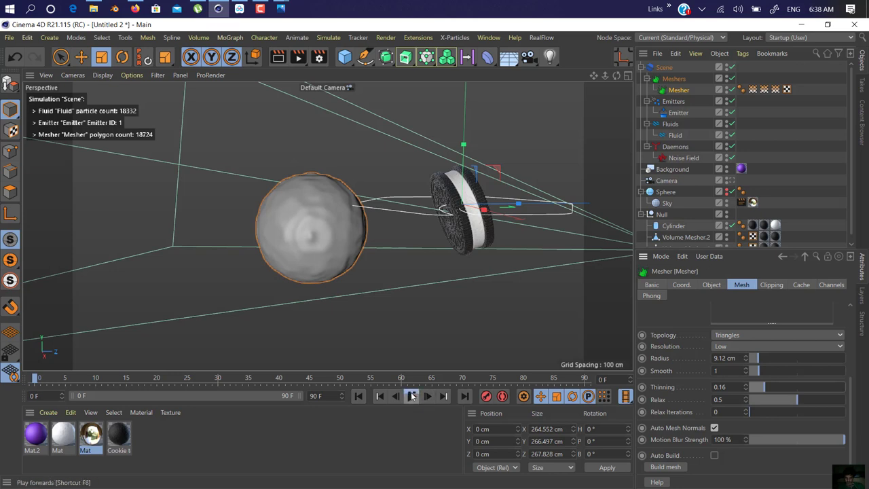
left_click(411, 396)
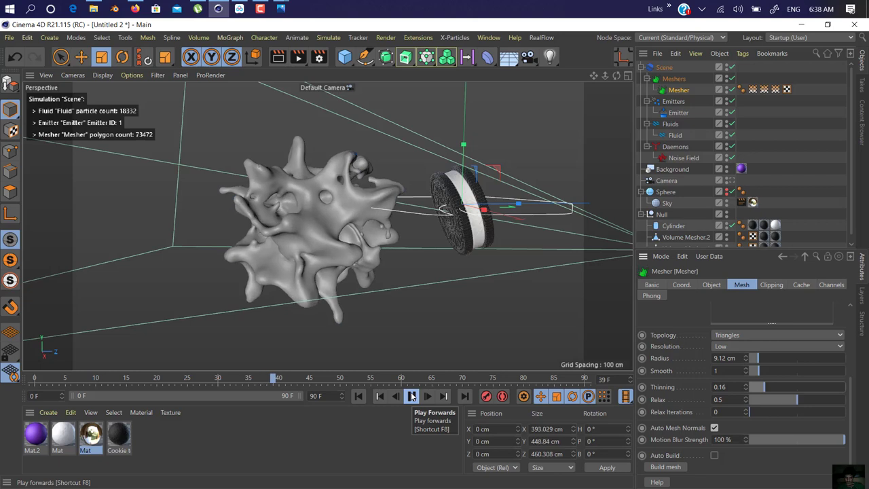
left_click(411, 395)
left_click_drag(626, 139, 523, 139, "alt")
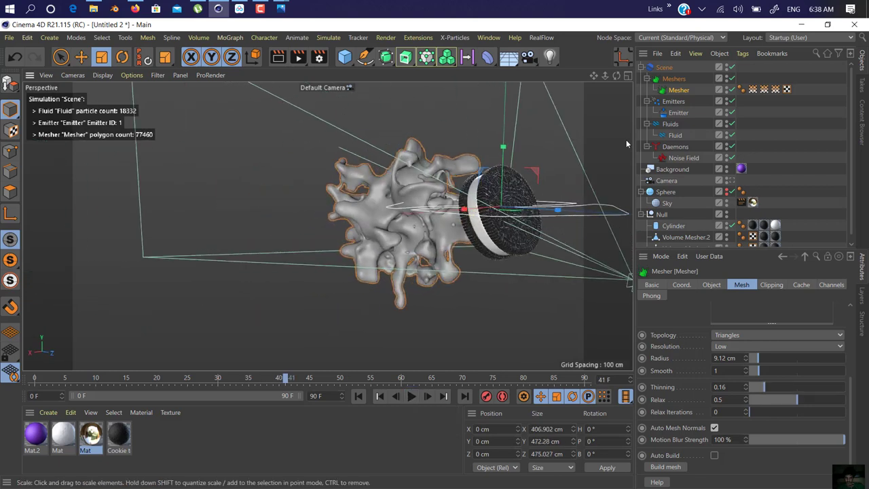
Step: Return to the scene camera, convert the Mesher into an editable polygon object, and restore the camera framing
left_click(731, 180)
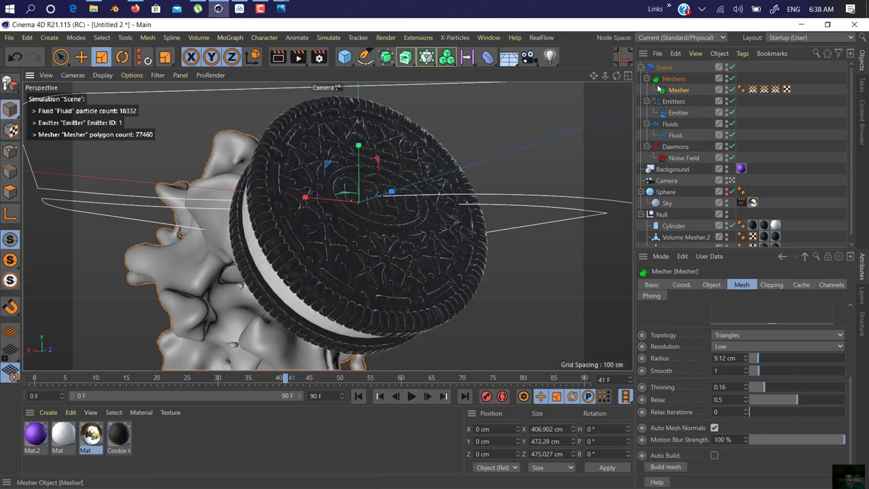
key("c")
scroll(361, 259, "down", 7)
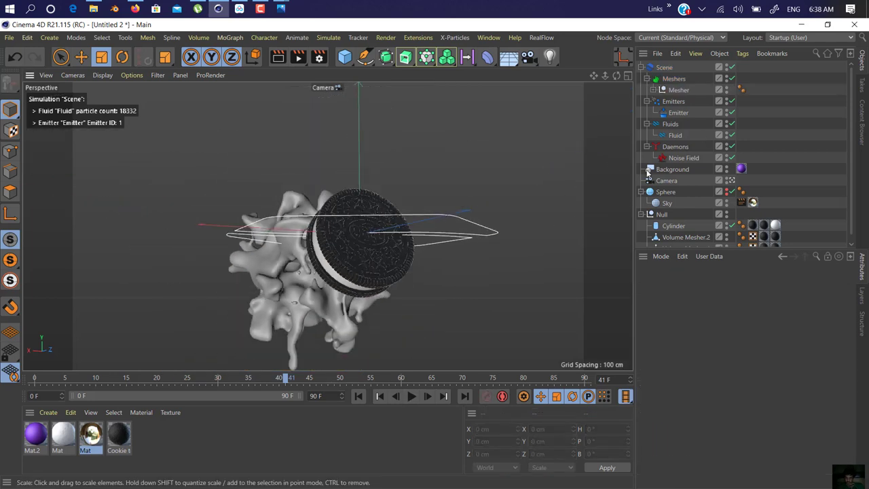
key("ctrl+shift+z")
key("ctrl+shift+z")
key("ctrl+z")
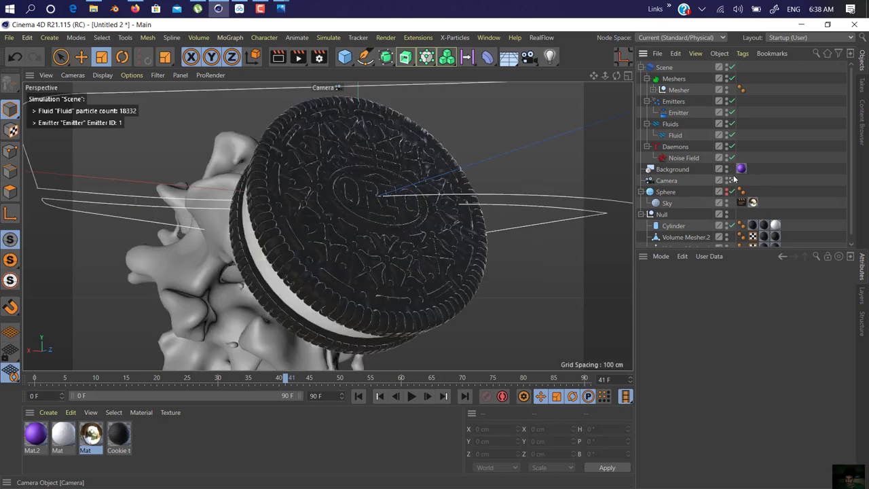
Step: Outside the scene camera, scale the splash mesh to 286.251 cm in X, 382.755 cm in Y and 176.045 cm in Z
left_click(731, 181)
left_click(401, 237)
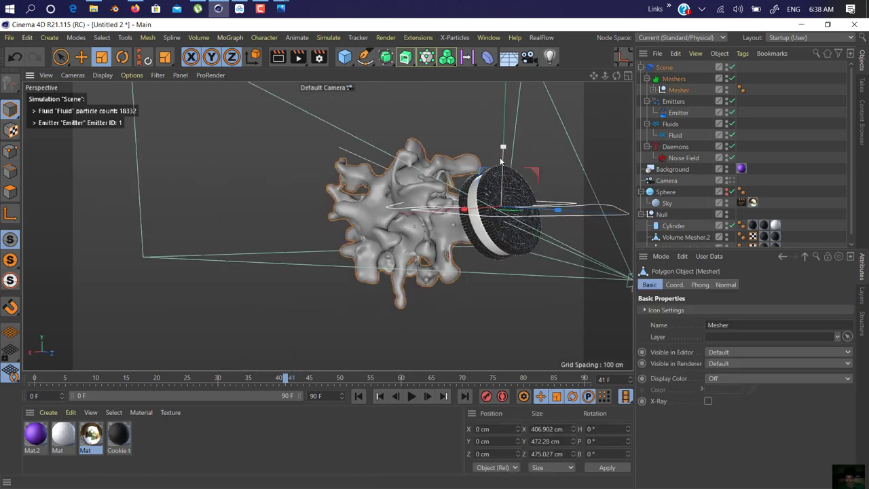
left_click_drag(501, 156, 500, 105)
left_click_drag(503, 205, 382, 215, "alt")
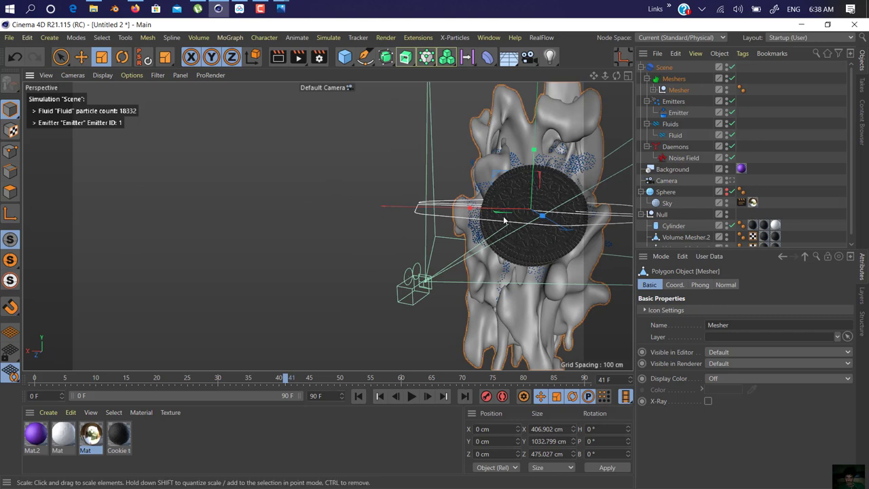
left_click_drag(502, 211, 472, 209)
left_click_drag(473, 184, 379, 342)
Step: Move the splash mesh to X 13.765 cm and Y 28.521 cm, checking its placement through the scene camera
key("e")
left_click_drag(563, 217, 500, 213)
left_click(731, 182)
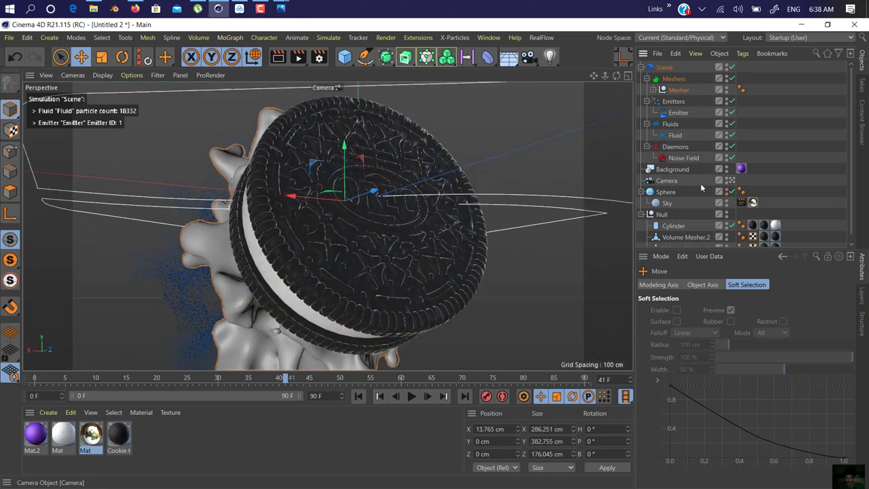
left_click_drag(354, 159, 351, 122)
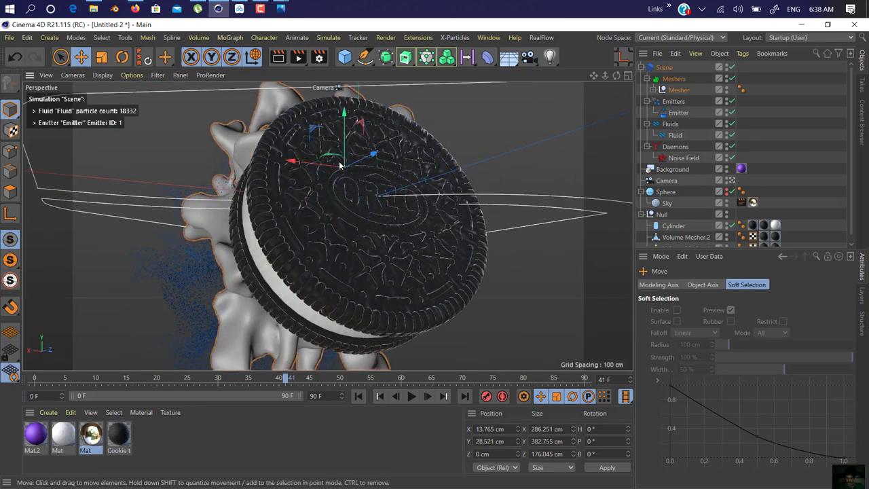
Step: Rotate the splash mesh to a heading of -7.752° and widen it to 440.798 cm in X
key("r")
left_click_drag(372, 166, 306, 165)
key("t")
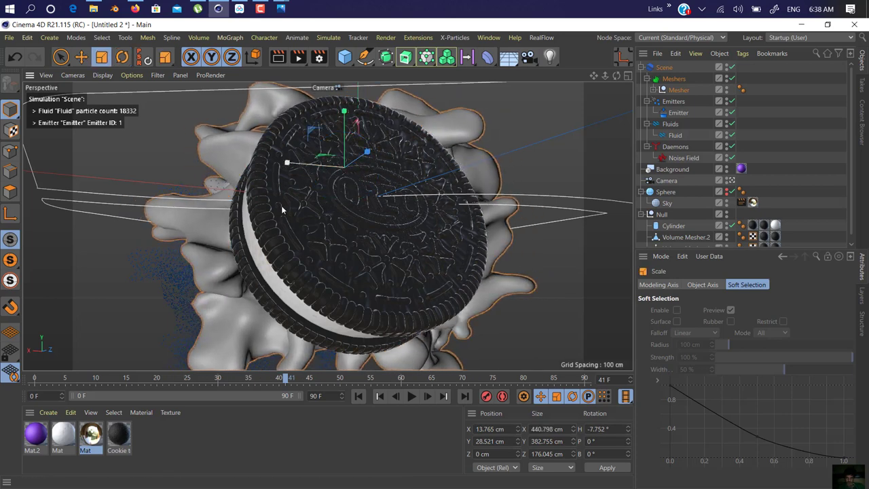
Step: Hide the RealFlow Scene object and move the polygon Mesher out of it to the top level of the object hierarchy
left_click(726, 67)
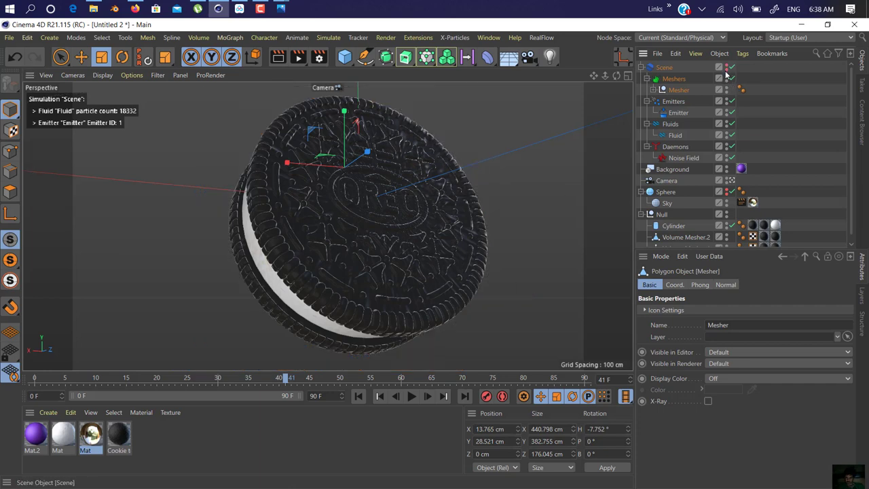
left_click(653, 90)
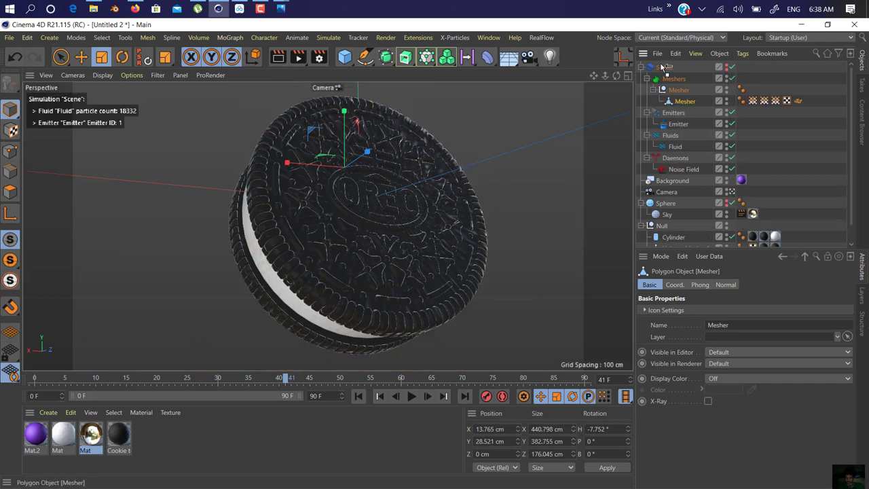
left_click_drag(664, 65, 663, 70)
left_click(641, 79)
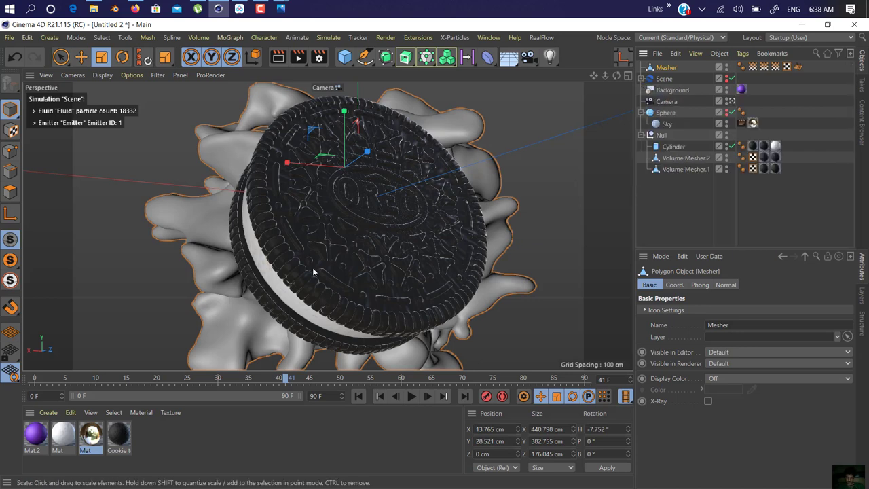
Step: Create a new material, assign it to the splash mesh, and set its color to pure white with V at 100%
double_click(209, 427)
left_click_drag(190, 315, 210, 325)
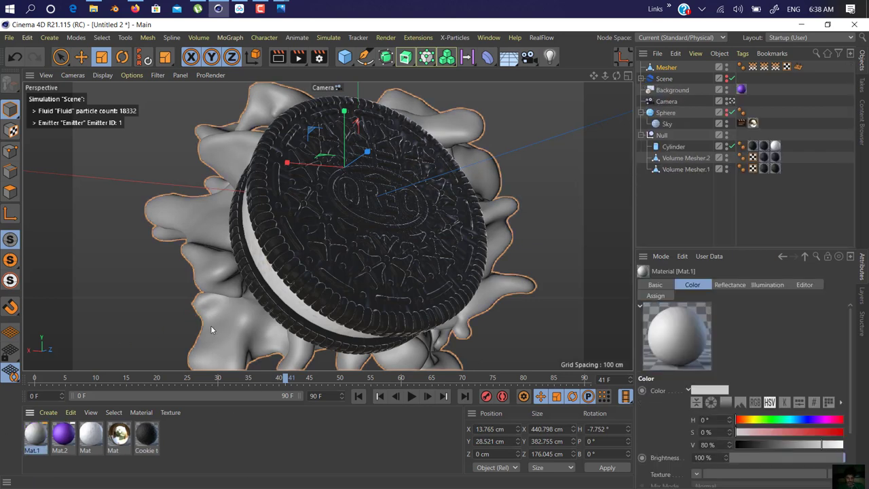
left_click(36, 434)
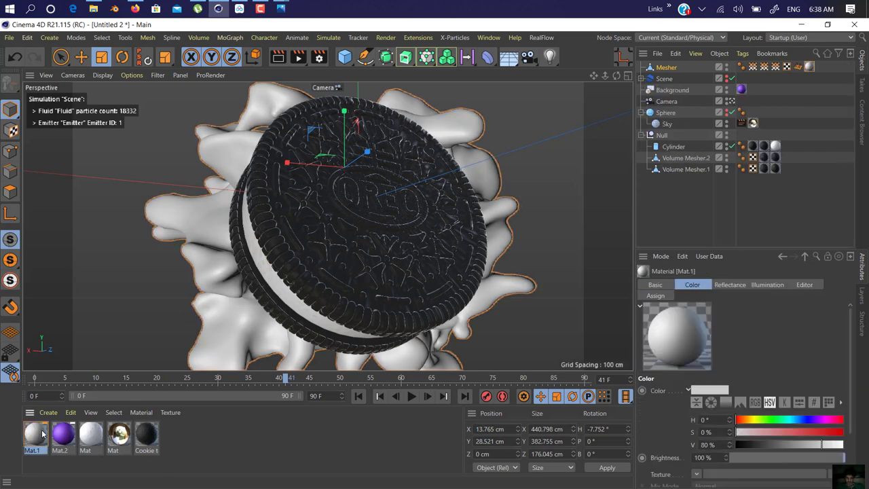
double_click(43, 435)
left_click(191, 182)
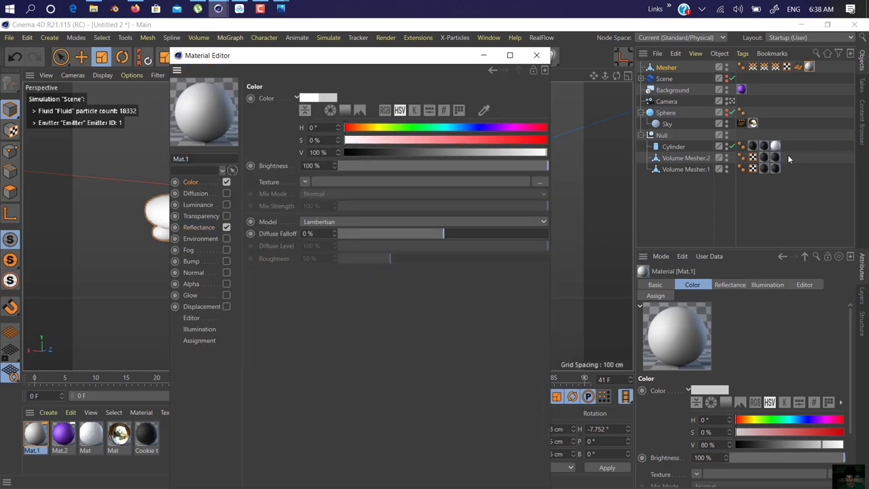
Step: Replace the splash material's default specular with a Reflection (Legacy) layer using a Dielectric Fresnel, and close the material editor
left_click(198, 226)
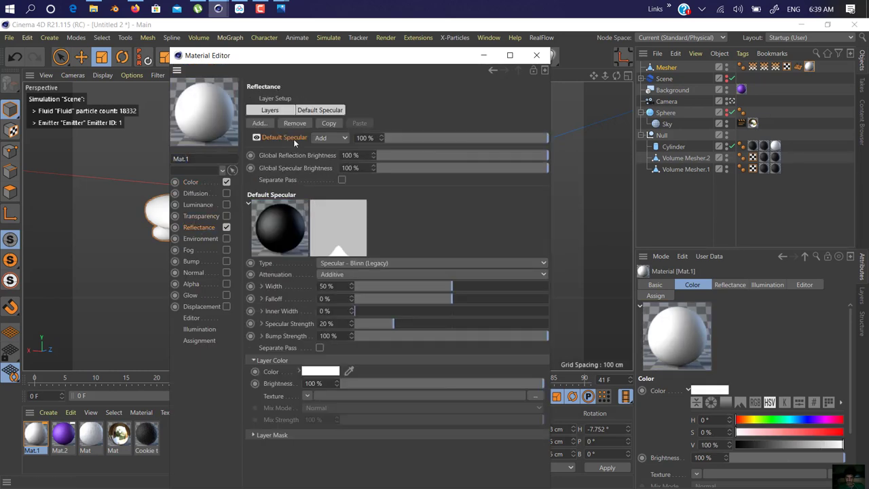
left_click(255, 110)
left_click(262, 122)
left_click(304, 239)
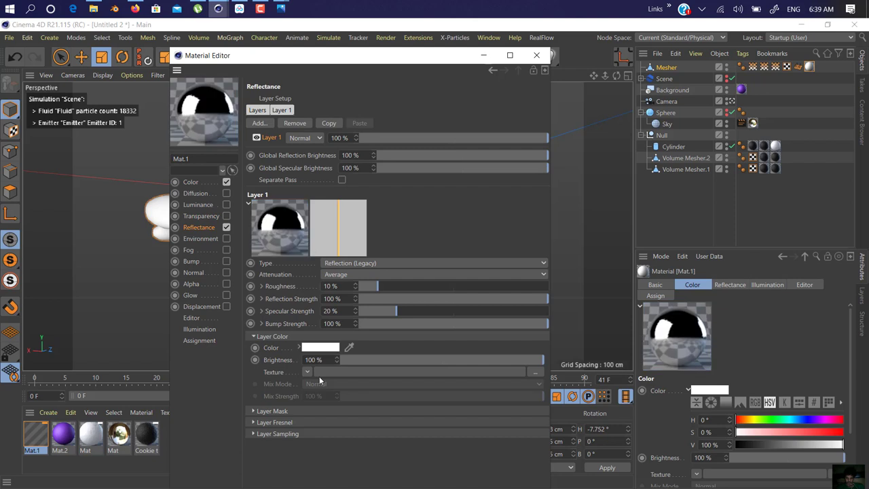
left_click(284, 422)
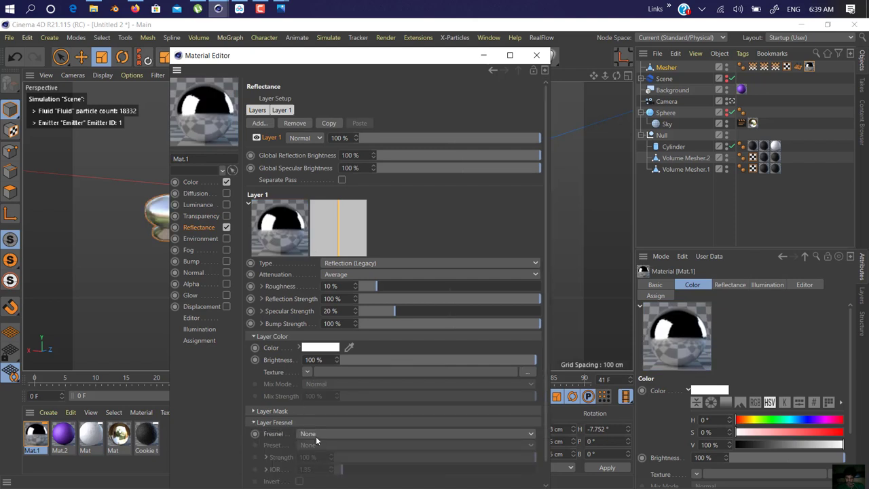
left_click(316, 434)
left_click(322, 456)
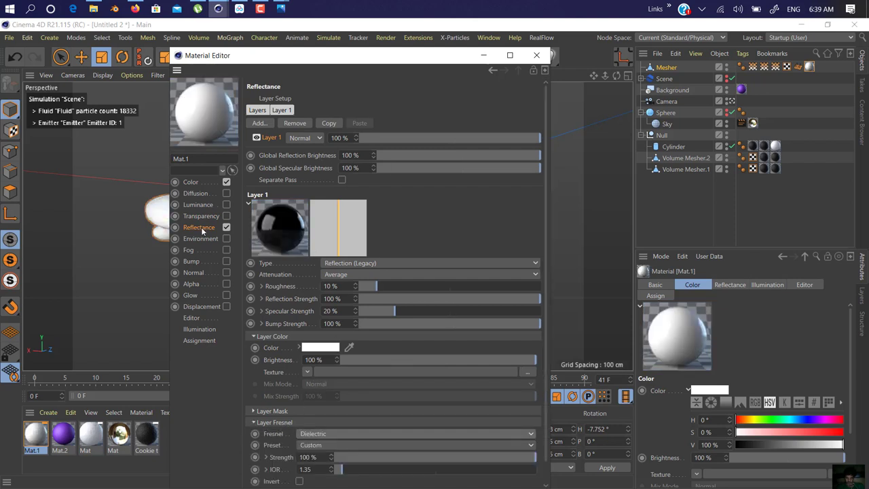
left_click(191, 182)
left_click(536, 55)
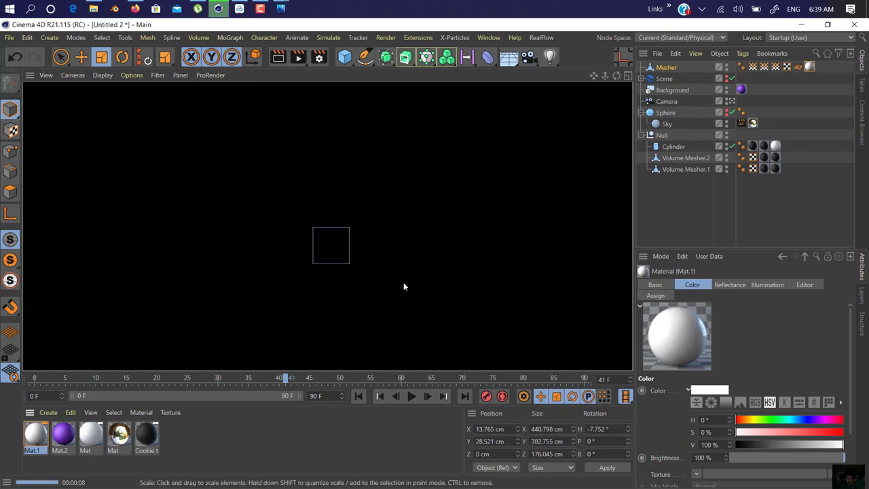
Step: Check the Sky's compositing and material tags, and move the Sky out of the Sphere to the end of the hierarchy
left_click(451, 238)
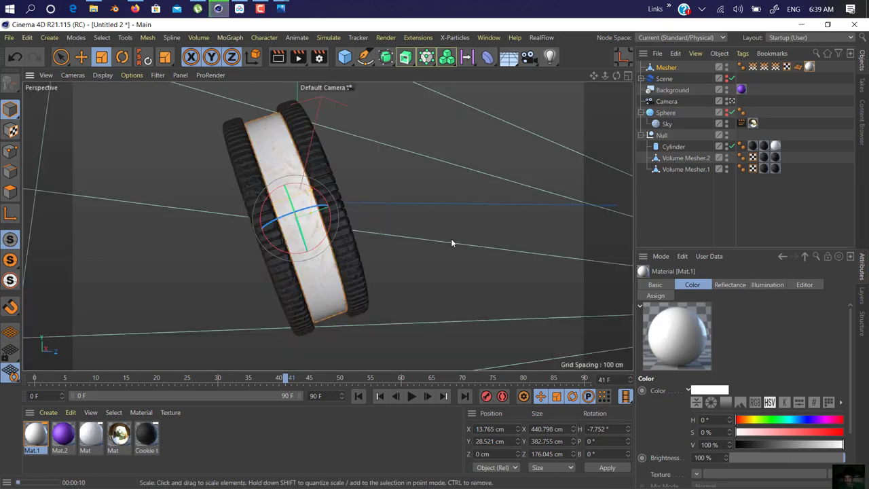
left_click(739, 156)
left_click(741, 124)
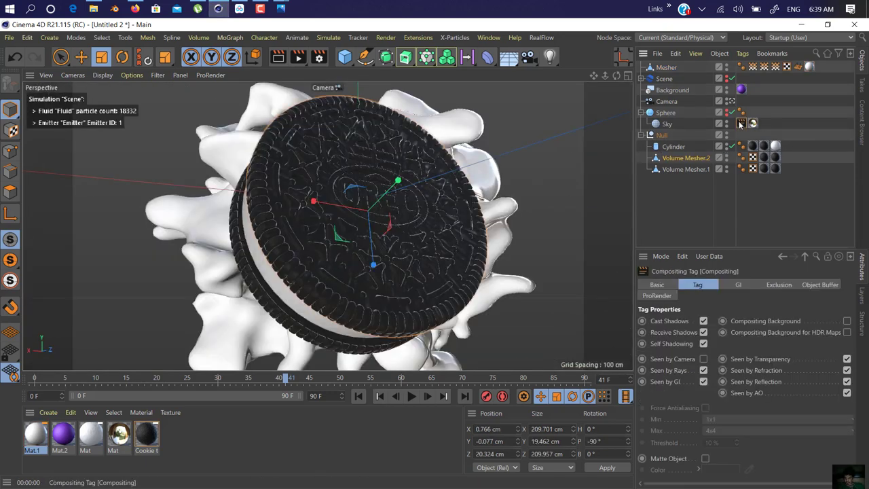
left_click(703, 359)
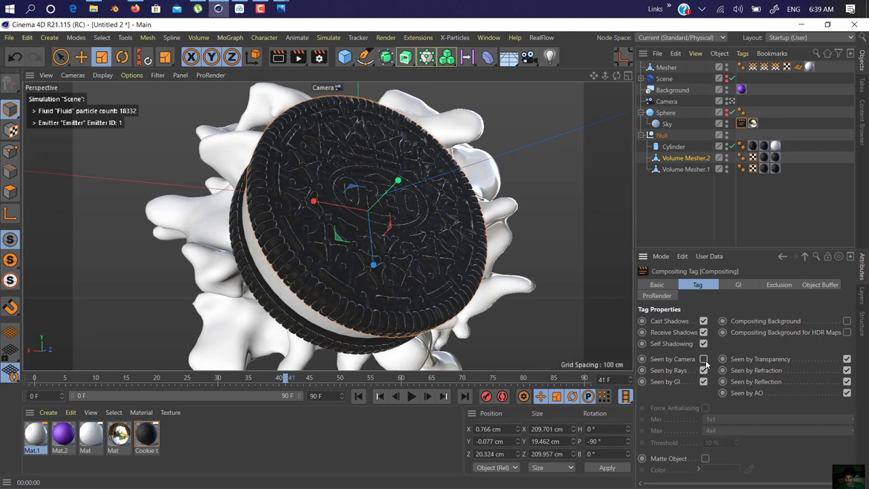
left_click(752, 123)
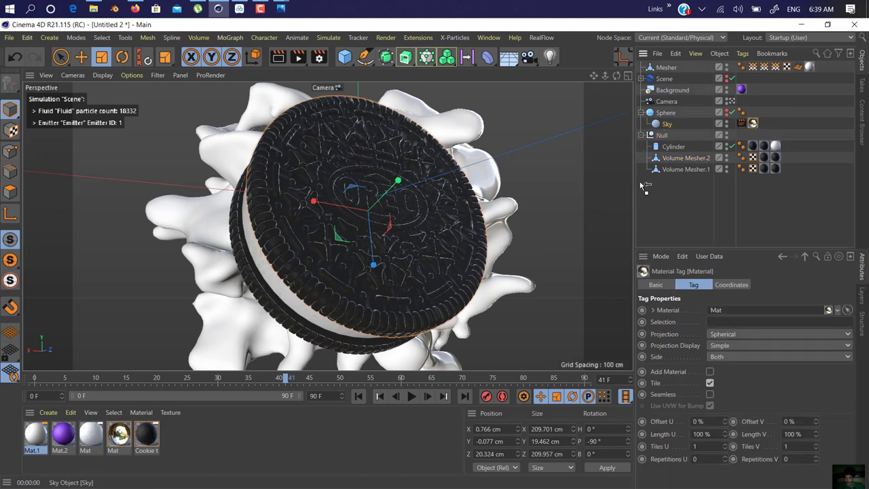
left_click_drag(641, 183, 643, 183)
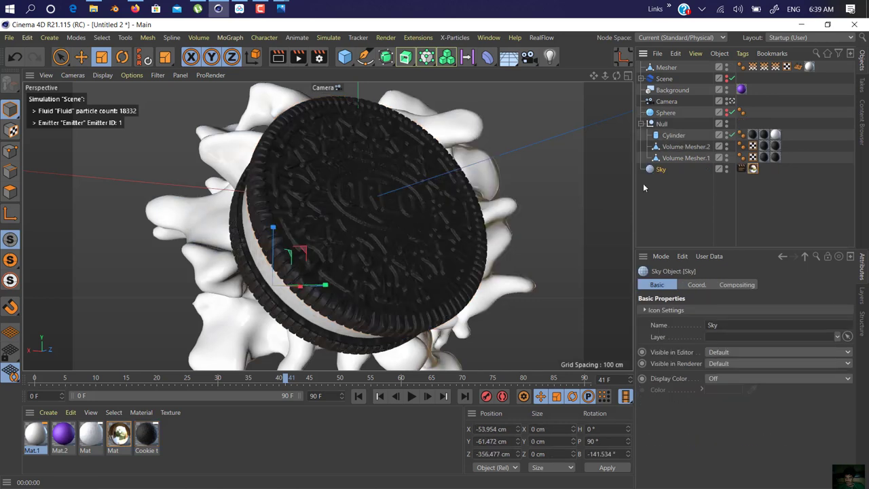
Step: Scale the splash mesh down to 229.038 × 198.88 × 91.473 cm and move it to X 74.137 cm
left_click(205, 269)
left_click_drag(471, 129, 348, 249)
key("e")
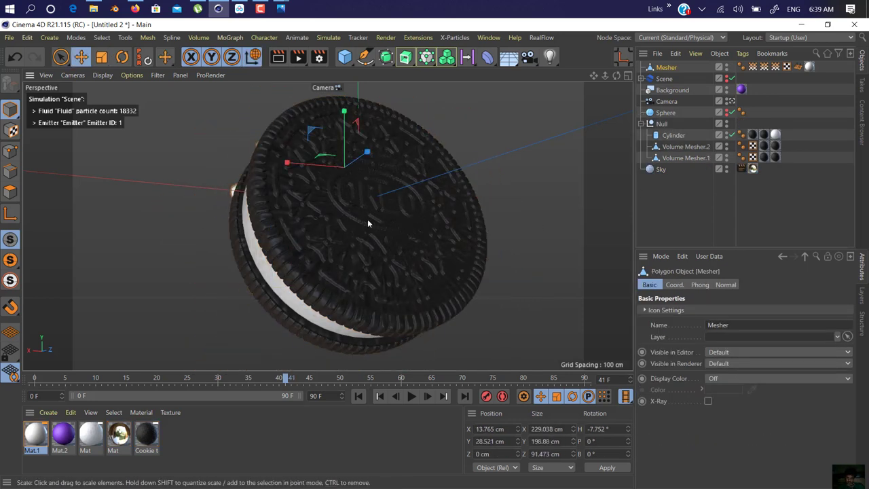
left_click_drag(308, 160, 242, 163)
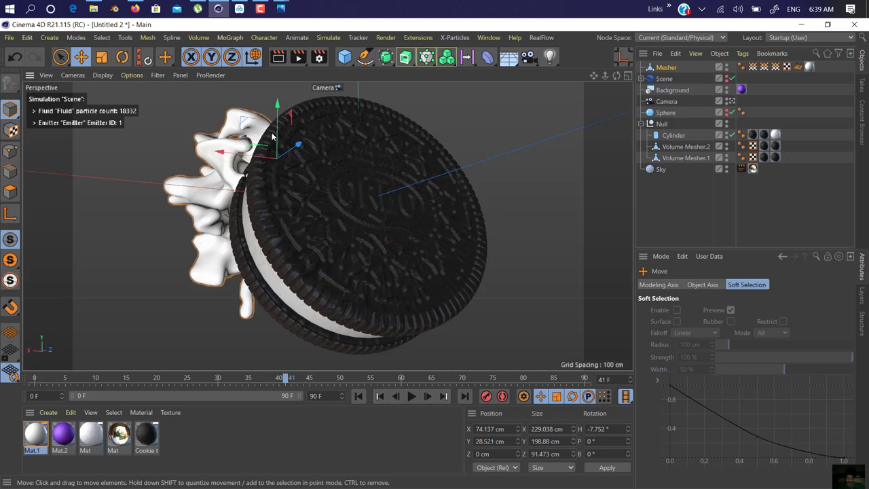
Step: Duplicate the splash mesh, place the copy at X -111.49, Y -26.417, Z 1.531 cm on the cookie's opposite side, and render the view
left_click_drag(272, 136, 279, 202)
left_click_drag(222, 208, 405, 252)
left_click_drag(445, 190, 456, 201)
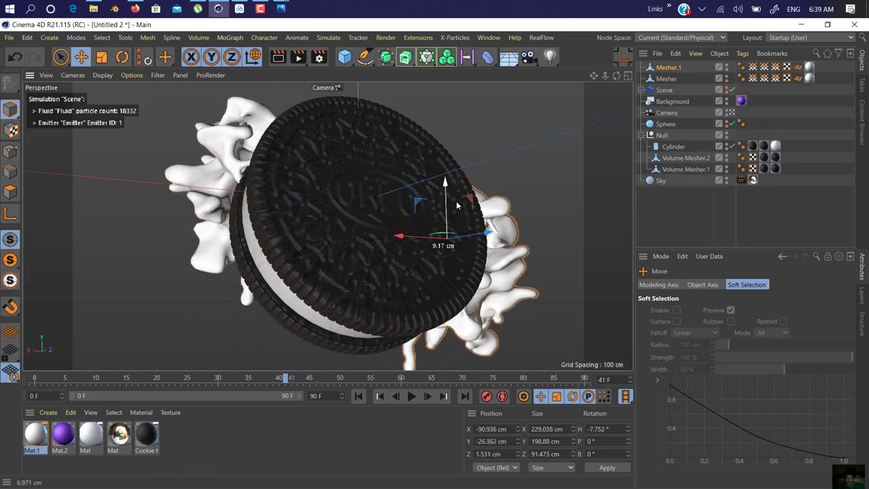
mouse_move(410, 234)
left_mouse_down()
mouse_move(437, 240)
mouse_move(418, 234)
left_mouse_up()
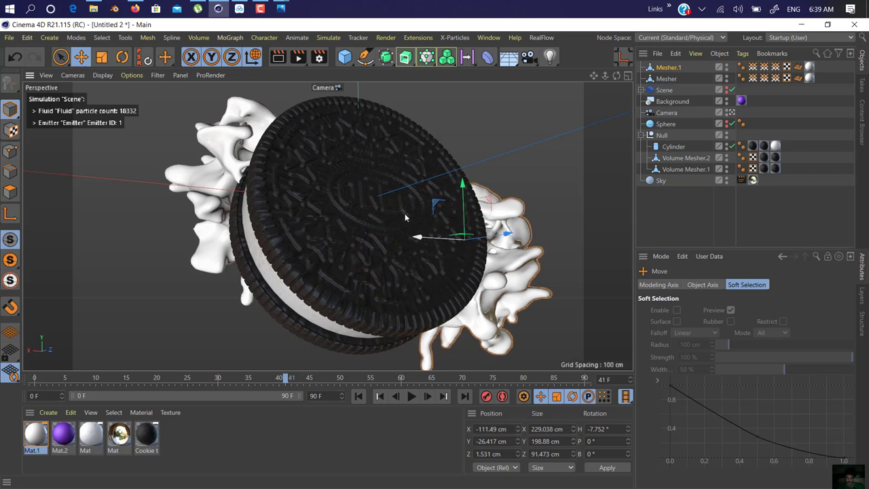
left_click(278, 58)
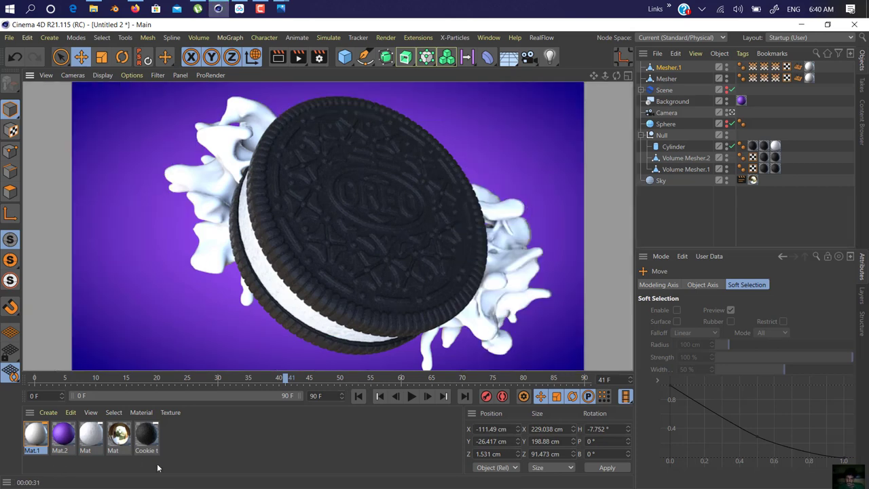
Step: Reframe the scene camera on the cookie's embossed face with both splashes in view
left_click(98, 436)
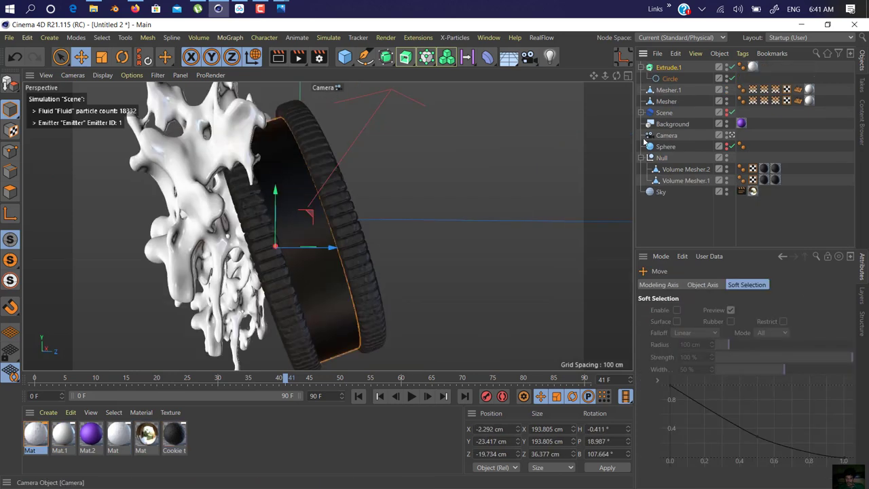
left_click_drag(623, 155, 594, 113, "alt")
left_click_drag(590, 77, 586, 79)
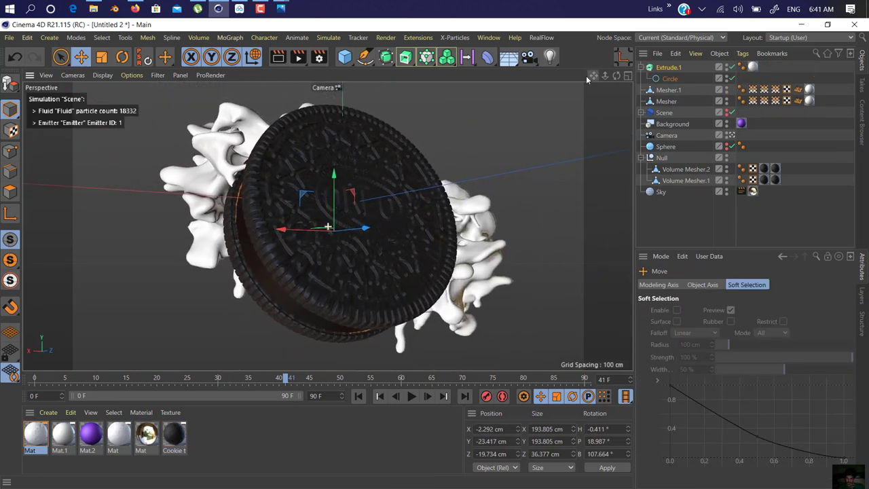
scroll(484, 170, "up", 1)
left_click_drag(459, 197, 514, 172, "alt")
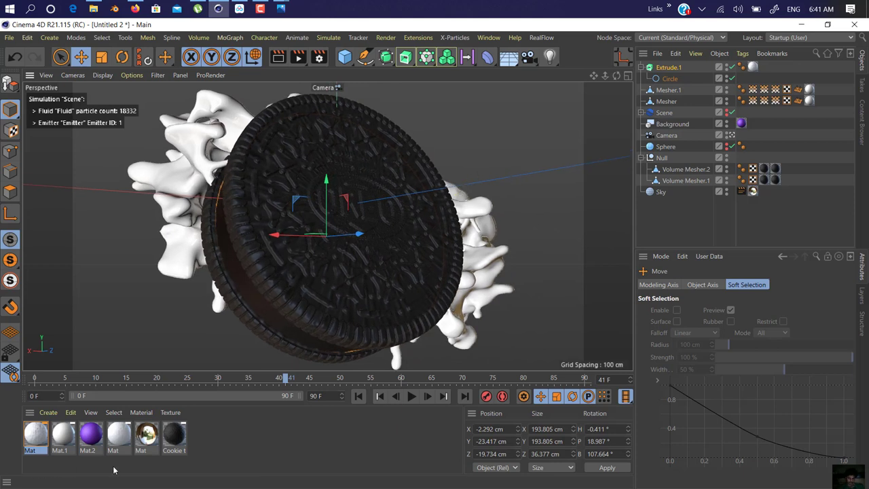
Step: Set the cookie texture tags on both Volume Mesher objects to Cubic projection with Tiles U at 4
left_click(174, 434)
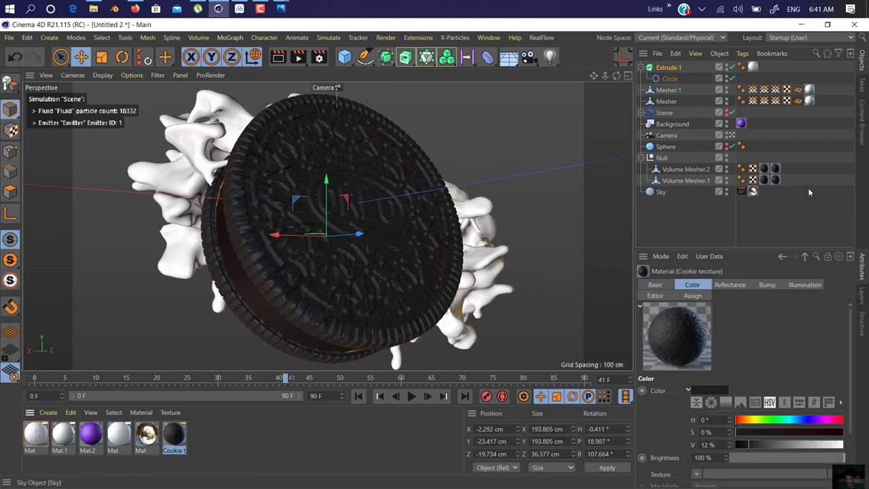
left_click_drag(794, 156, 771, 202)
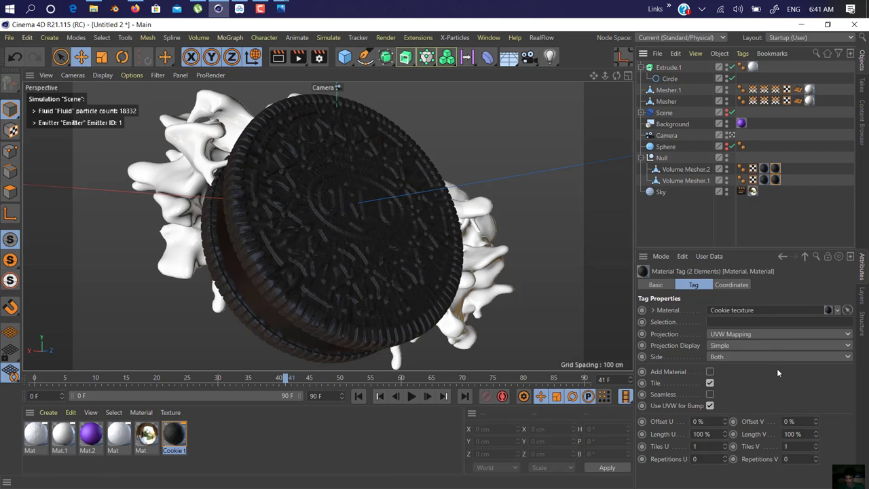
left_click(772, 334)
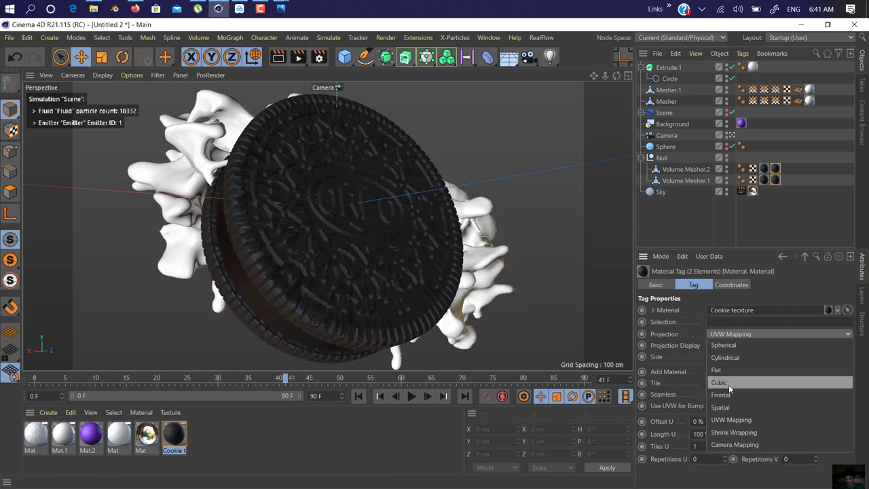
left_click(728, 384)
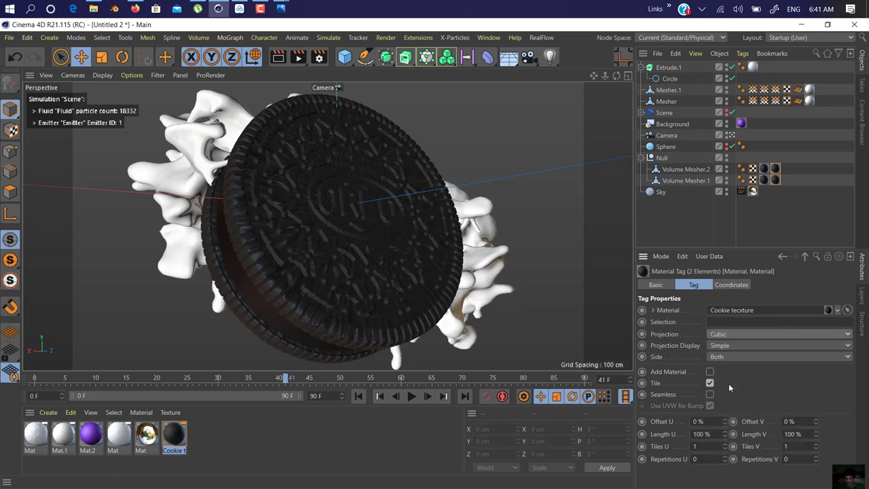
left_click(717, 448)
type("4")
key("Tab")
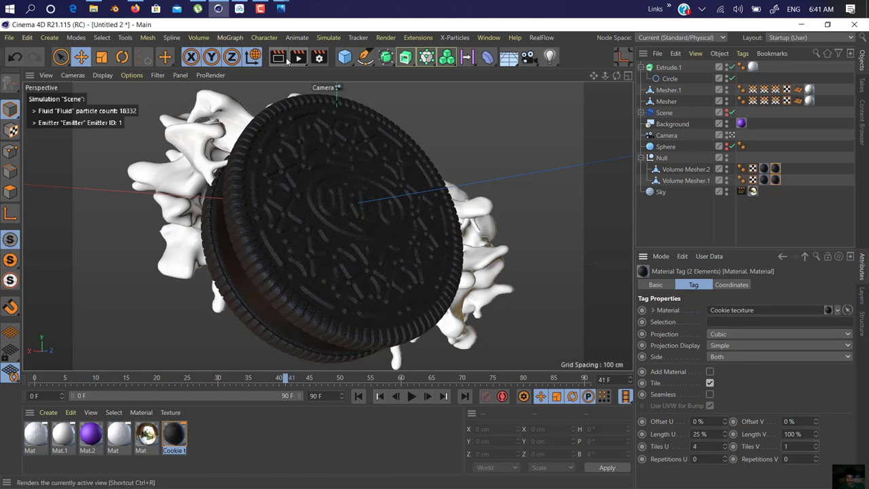
Step: Relink the cream material's color texture to 671030-PPMUKA-984 from the tutorial's Texture folder, keeping the cookie visible beside the material editor
double_click(29, 437)
left_click(340, 182)
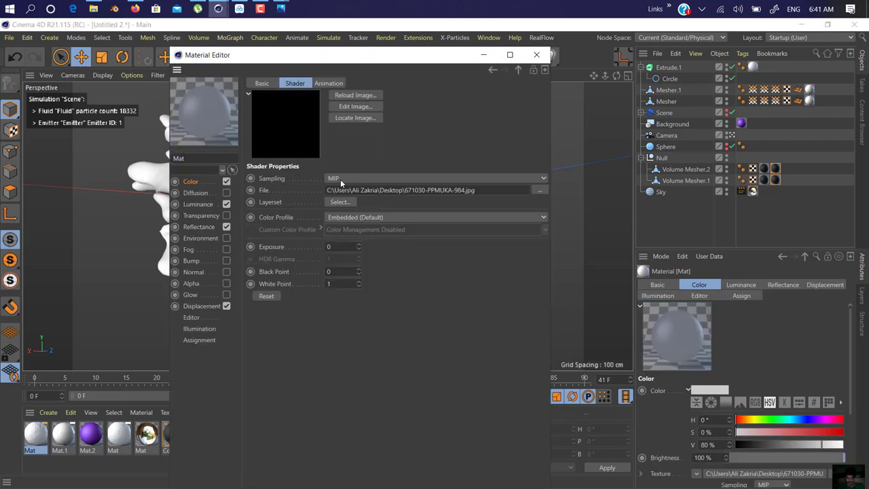
left_click(540, 190)
scroll(424, 232, "down", 2)
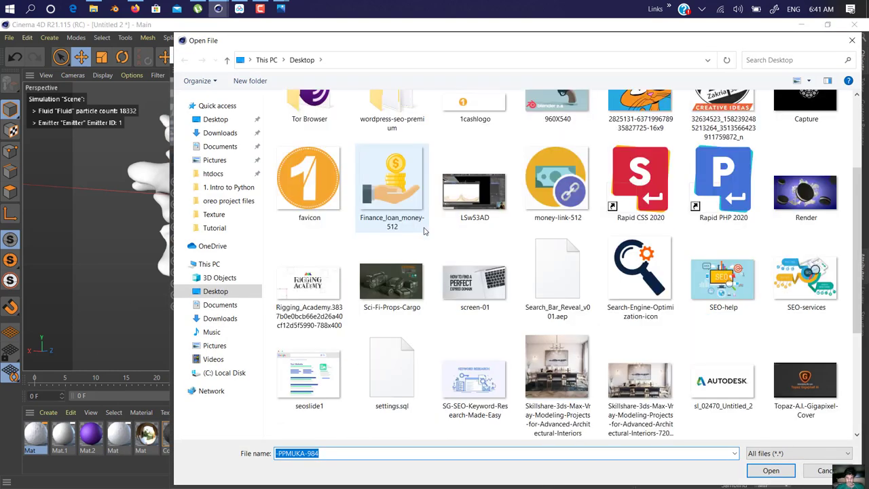
scroll(424, 231, "down", 3)
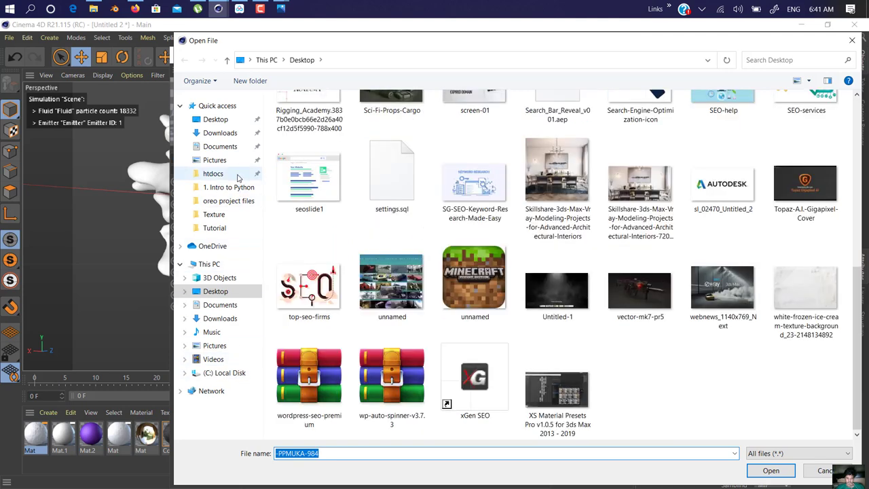
left_click(215, 227)
double_click(308, 133)
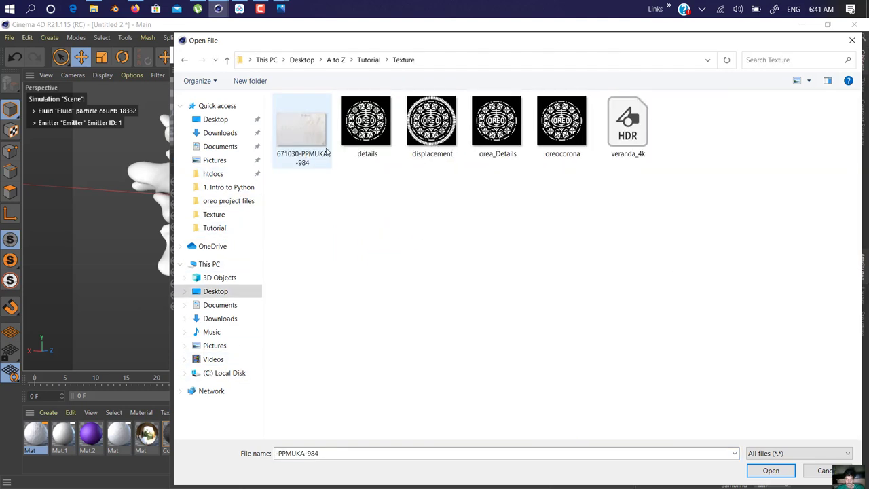
double_click(326, 153)
left_click(528, 309)
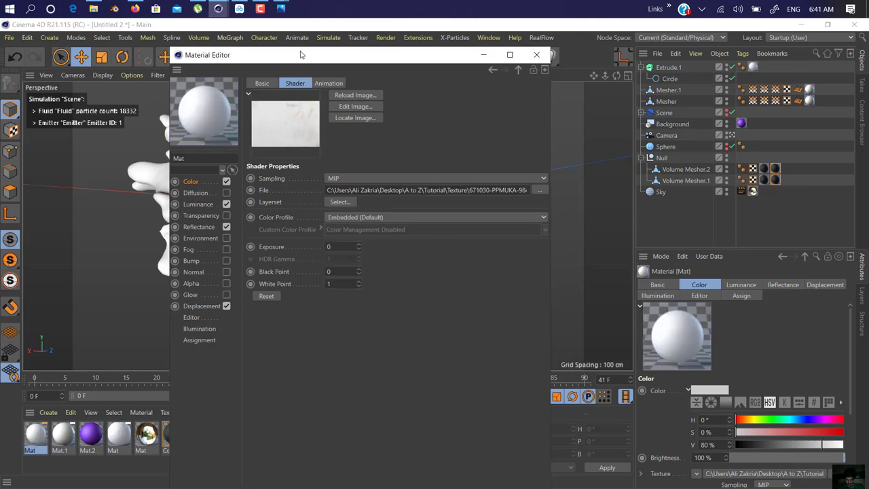
left_click_drag(304, 60, 497, 70)
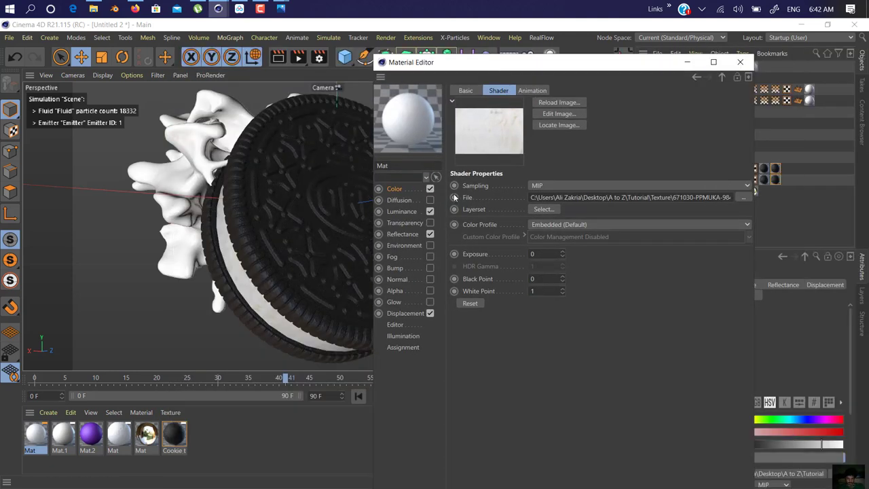
Step: Relink the cream material's displacement texture to 671030-PPMUKA-984.jpg, close the material editor, and render the view
left_click(391, 190)
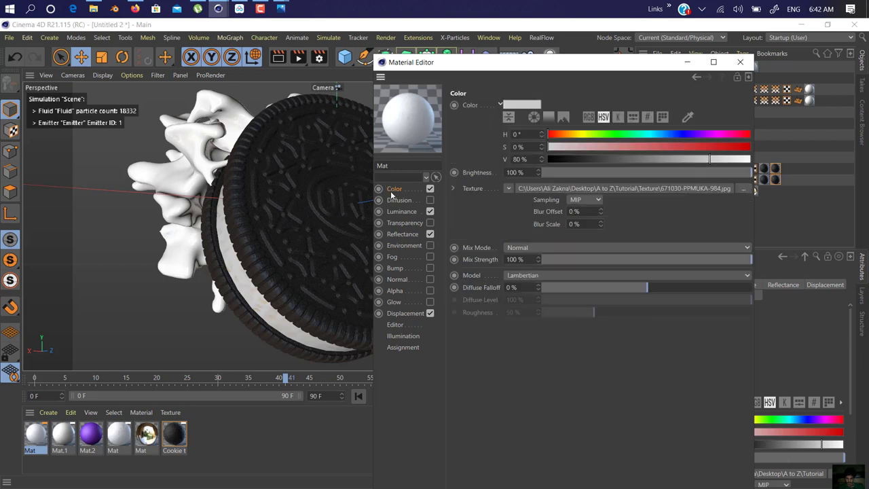
left_click(405, 313)
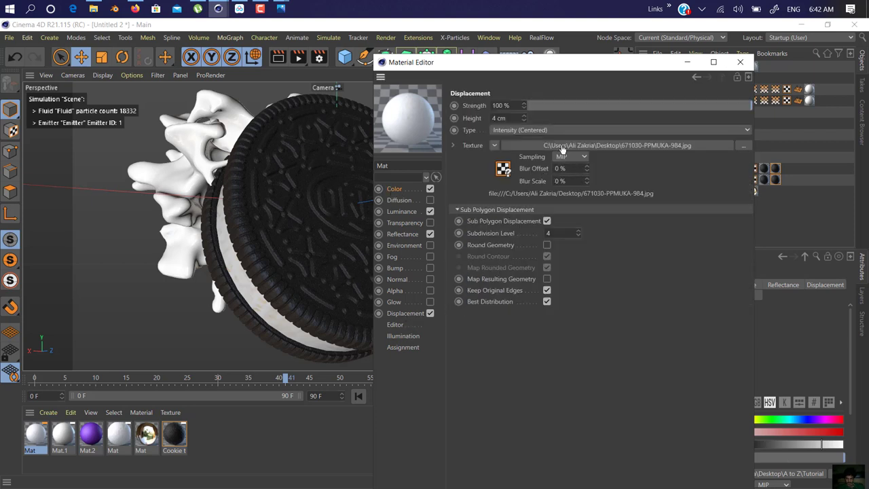
left_click(739, 62)
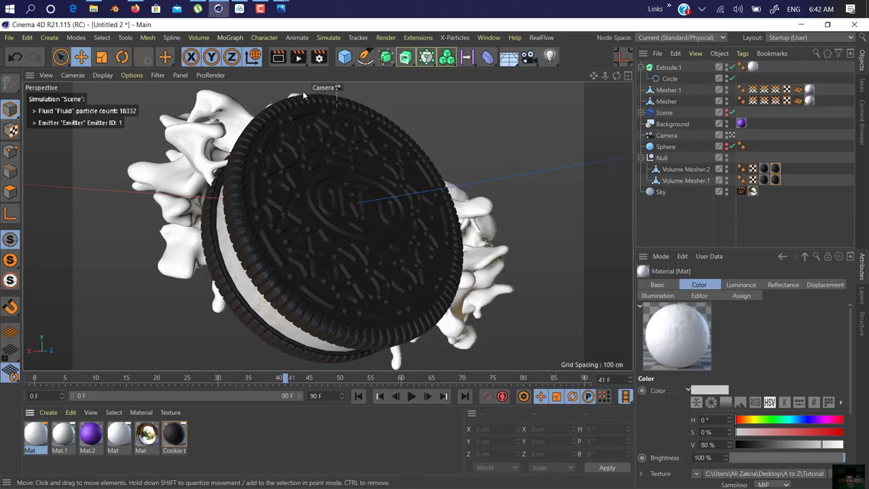
left_click(277, 59)
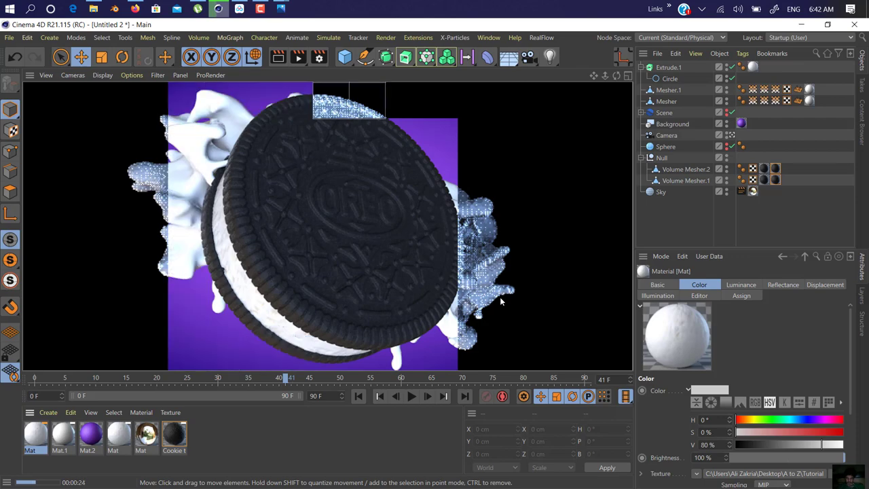
Step: Compare the render with the Oreo splash reference on the desktop wallpaper, and return to Cinema 4D
key("super+d")
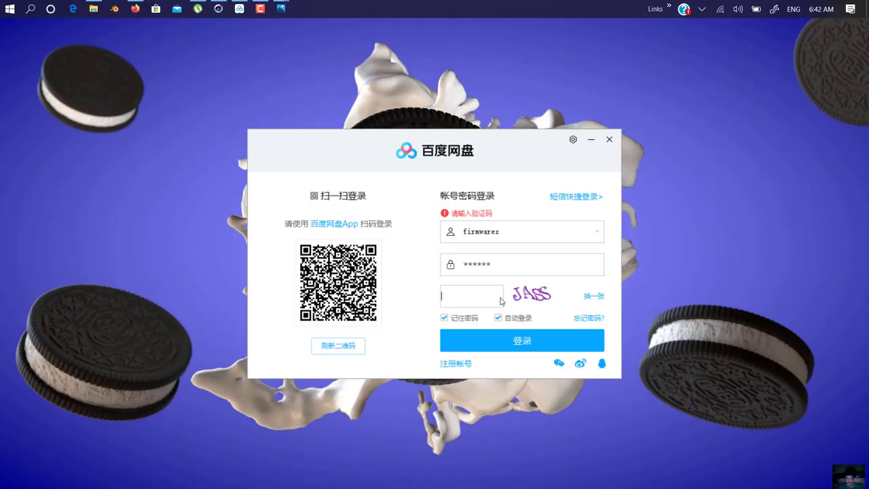
key("super")
key("alt+Tab")
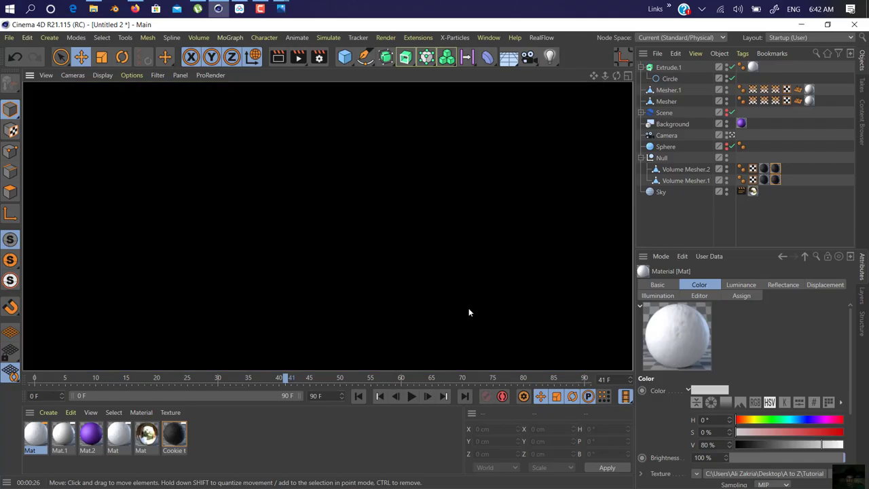
Step: Check the Cookie texture material, switch to the Oreo250kMesh.c4d project, and copy its dark cookie material Mat.2
double_click(174, 434)
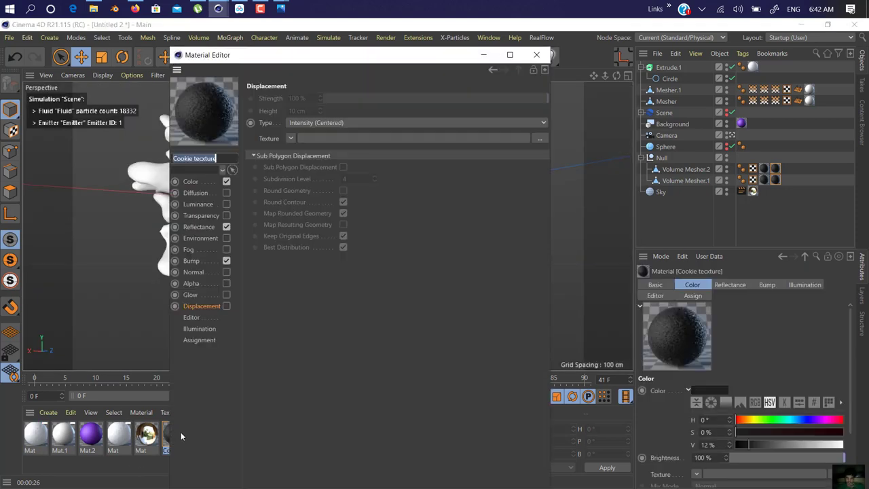
left_click(536, 54)
key("v")
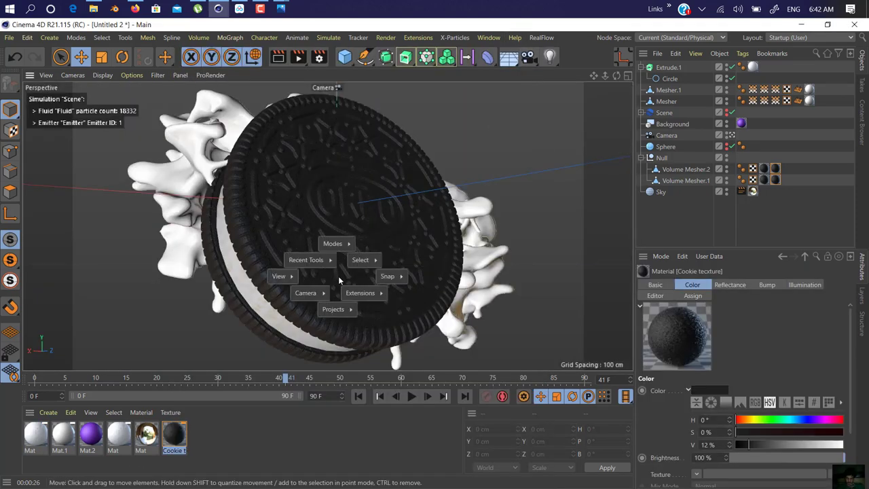
mouse_move(332, 308)
left_click(339, 335)
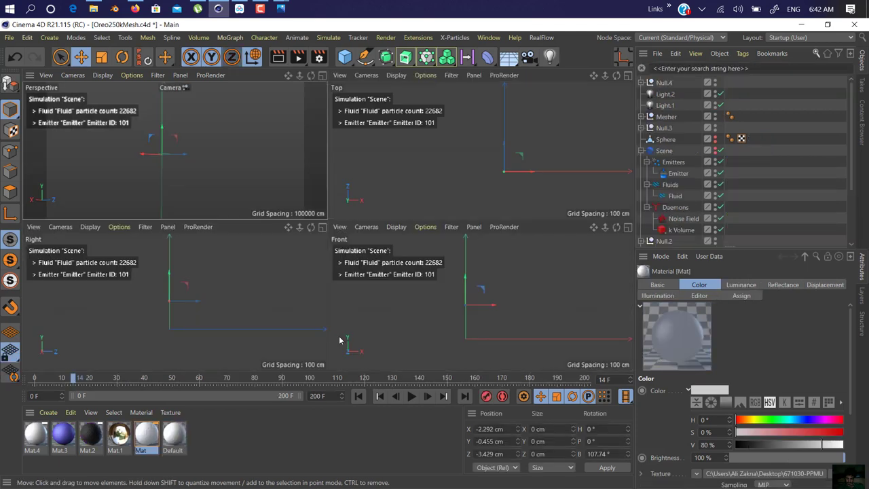
left_click(91, 436)
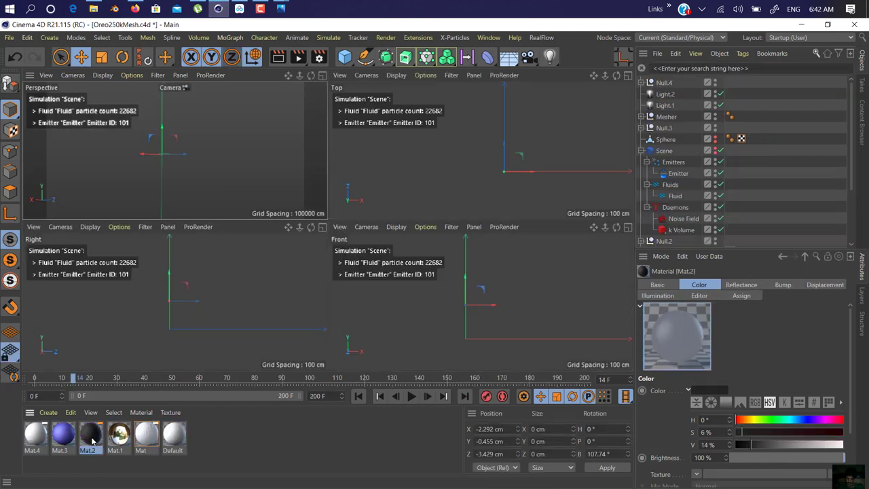
Step: Return to the Untitled 2 project, paste Mat.2, replace the Cookie texture material with it, and render the view
key("v")
mouse_move(244, 333)
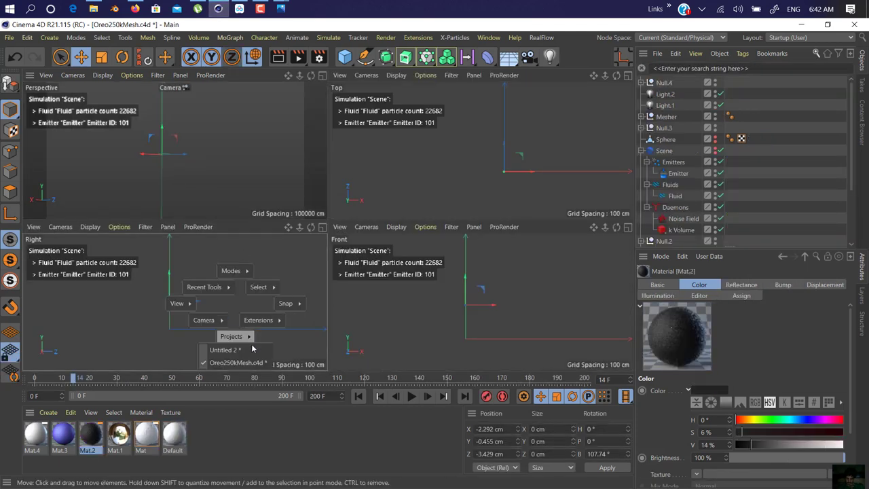
left_click(234, 351)
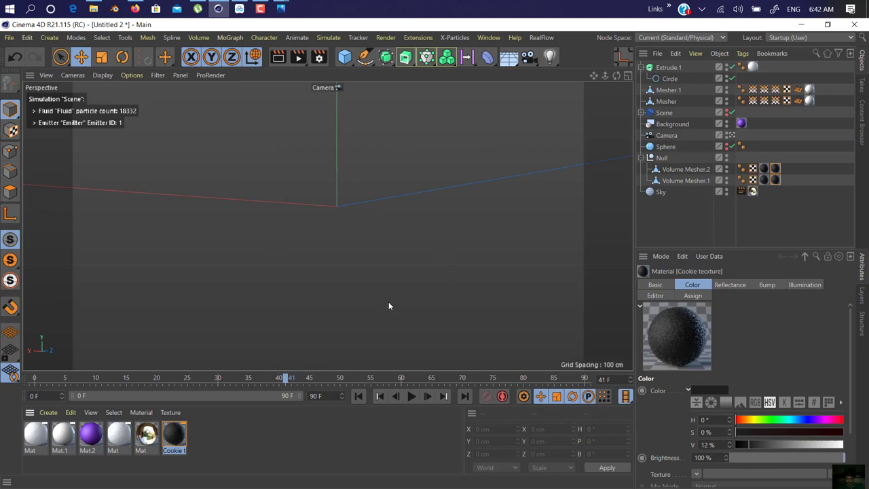
key("ctrl+v")
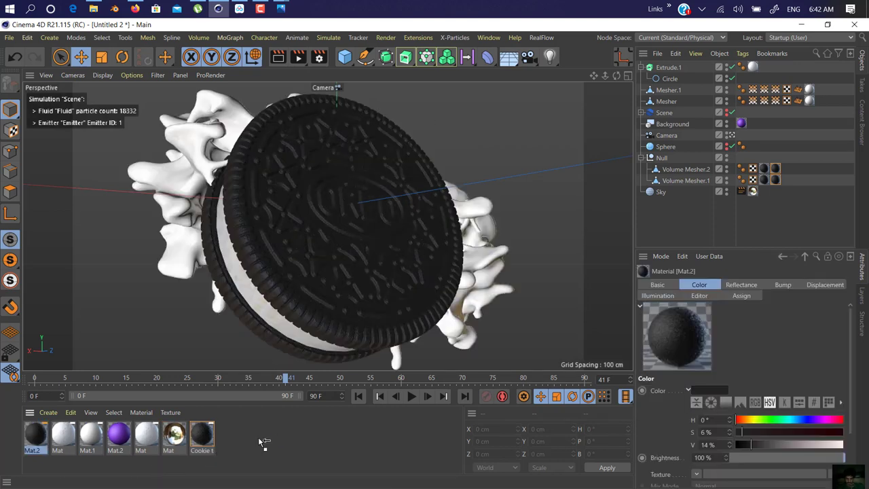
left_click_drag(258, 437, 202, 438)
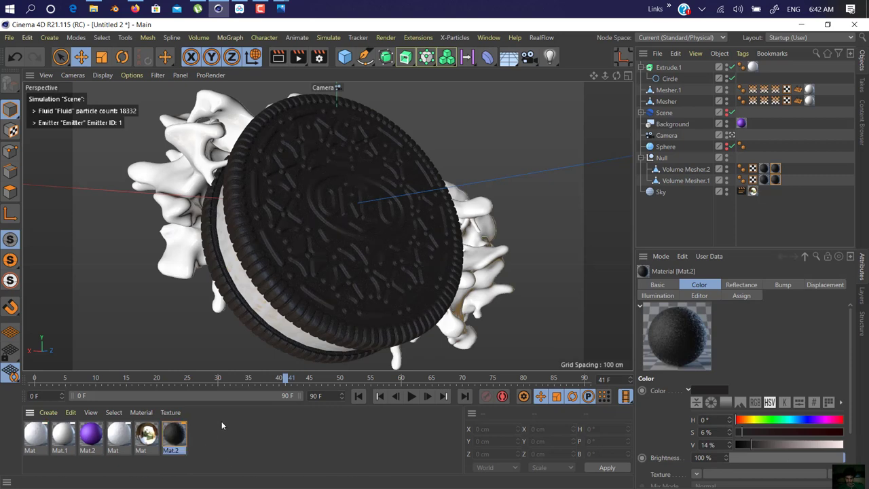
left_click(280, 61)
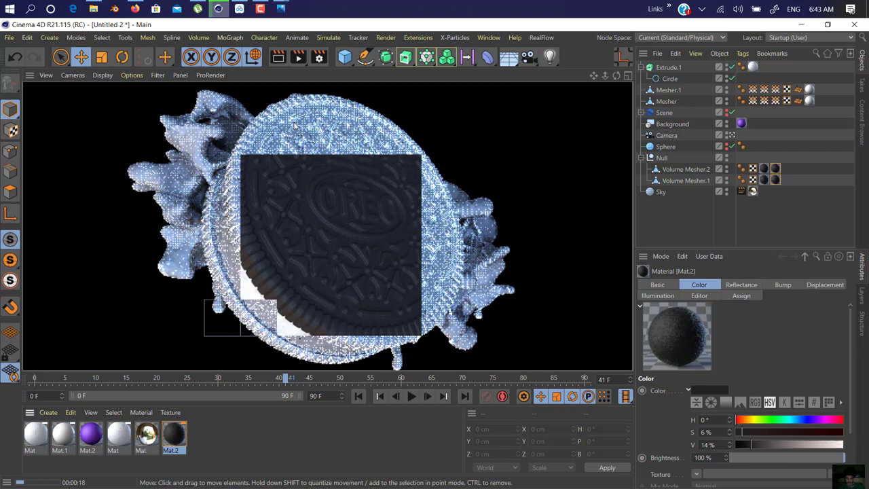
Step: Stop the render, rotate the Sky object to a bank angle of about -214°, and render the view
left_click(377, 278)
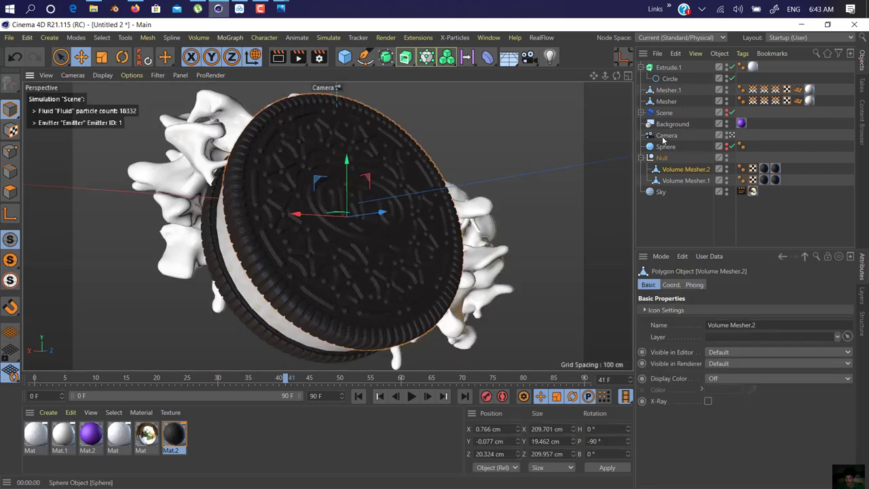
left_click(660, 192)
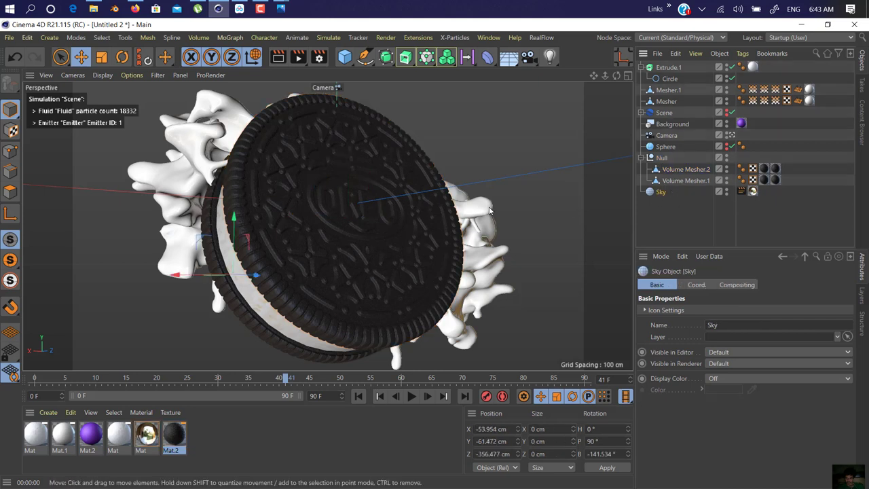
key("r")
left_click_drag(231, 281, 134, 282)
left_click(278, 58)
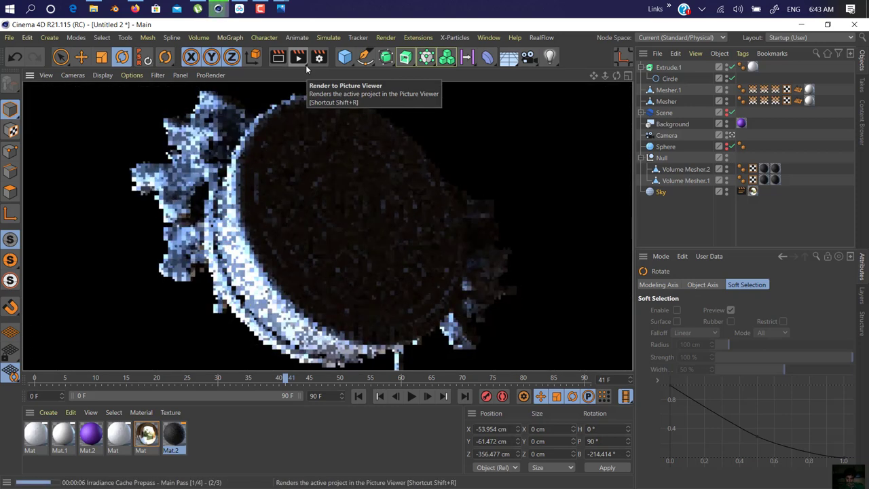
Step: Add an Omni light and move it beside the cookie to about X -299, Y 0, Z 64 cm
left_click(547, 57)
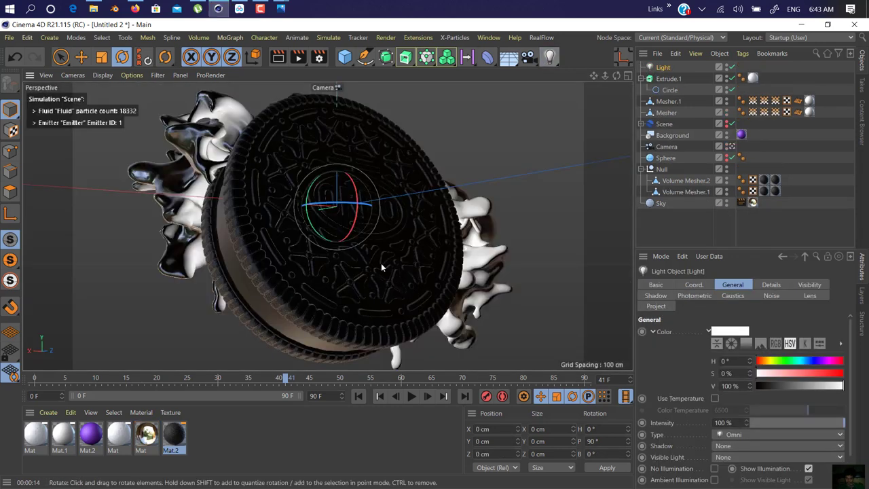
key("e")
left_click_drag(319, 209, 586, 224)
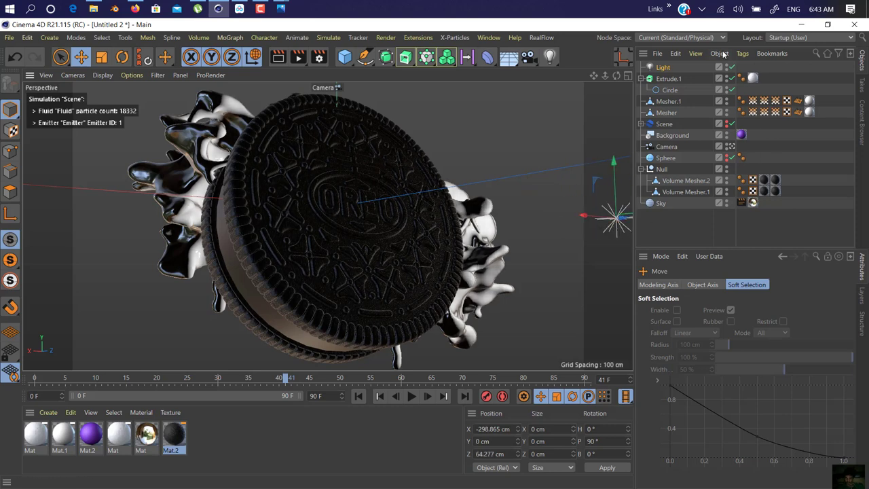
Step: Set the light's shadow to Area and render the view to check the lighting
left_click(662, 67)
left_click(739, 457)
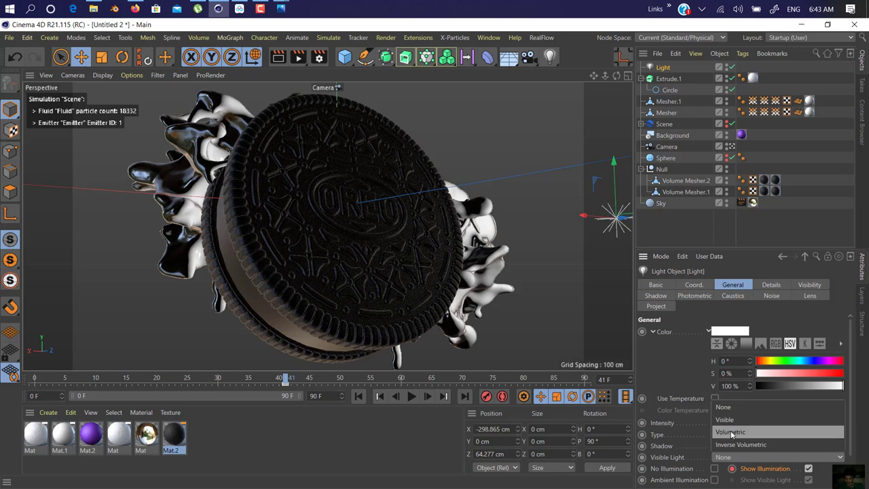
left_click(681, 424)
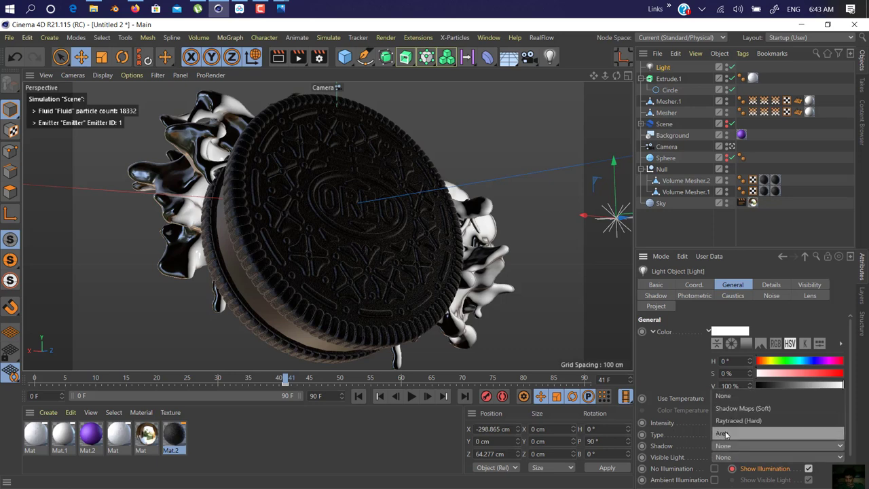
left_click(724, 434)
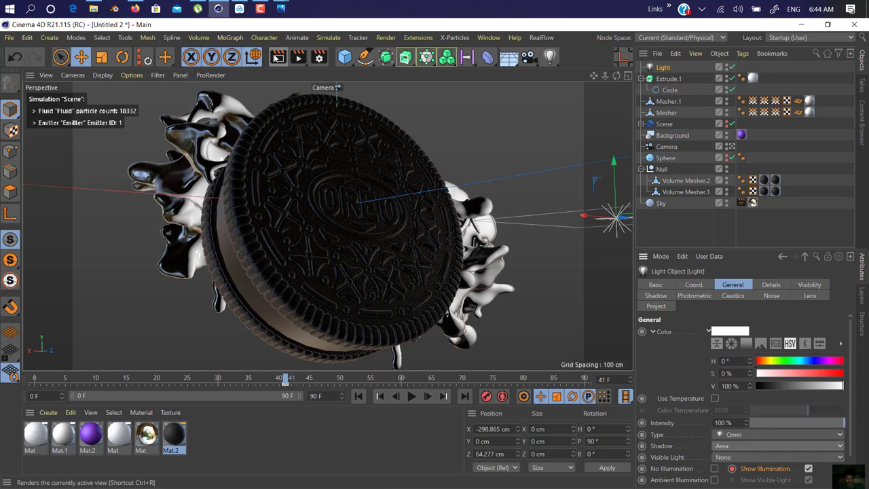
left_click(276, 58)
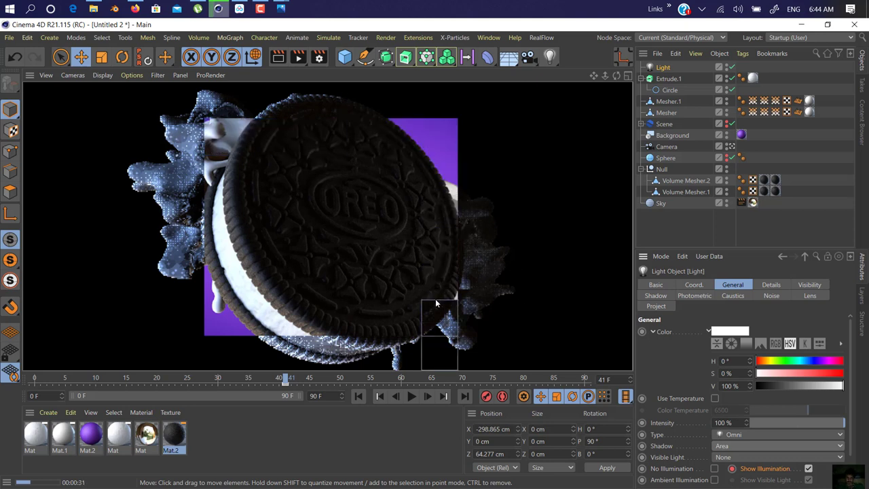
left_click(435, 299)
Step: Lock the output aspect ratio, set the render width to 1920 pixels, and close the render settings
left_click(319, 57)
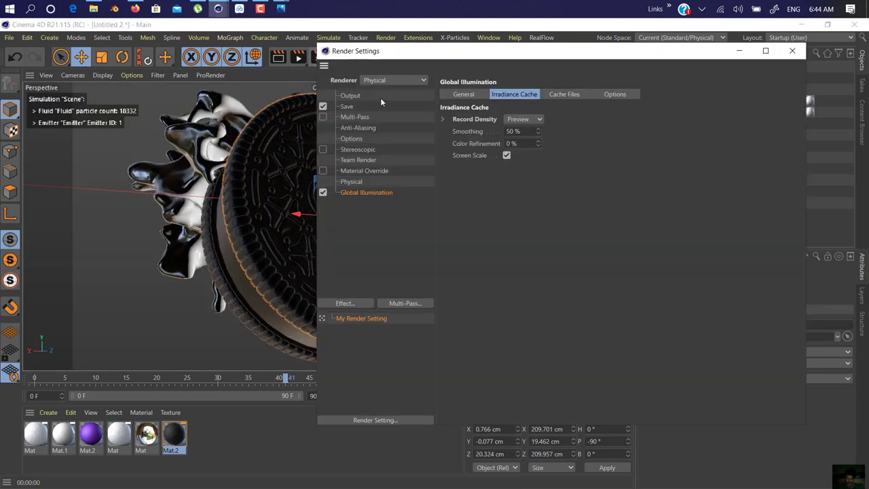
left_click(383, 80)
left_click(351, 96)
left_click(350, 95)
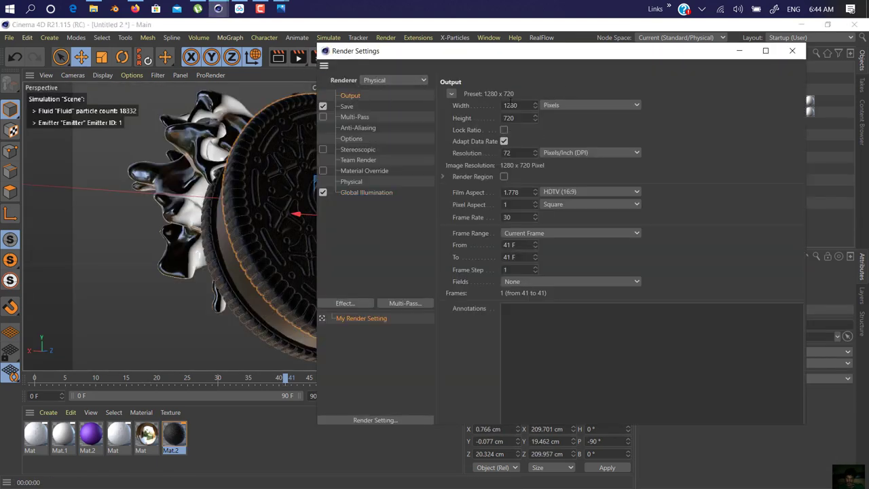
left_click(503, 130)
left_click(487, 106)
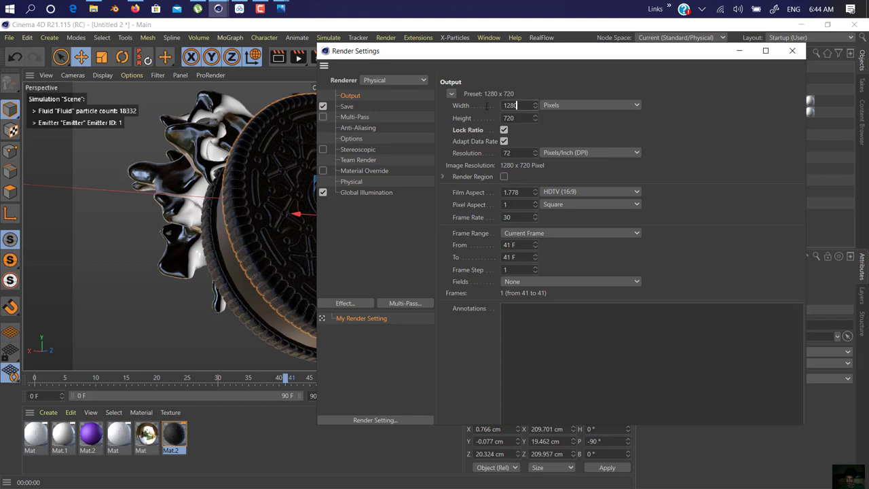
key("ctrl+a")
type("15")
key("Return")
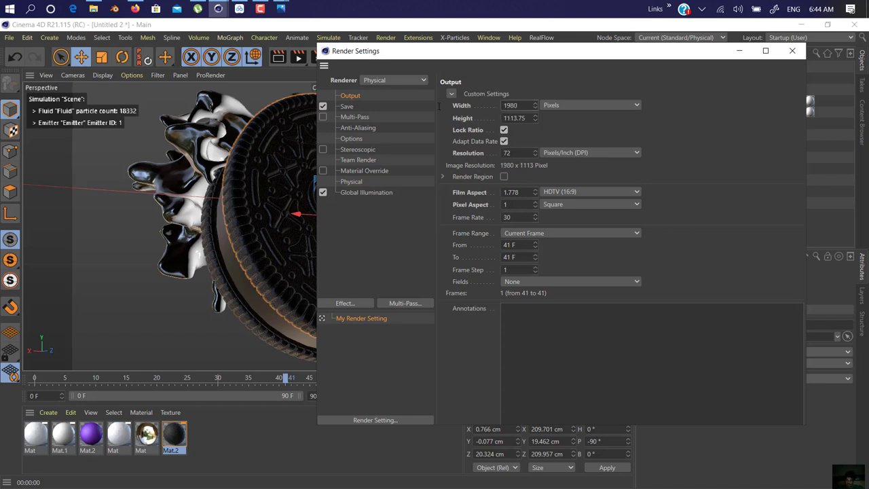
left_click_drag(520, 105, 443, 108)
type("1920")
key("Return")
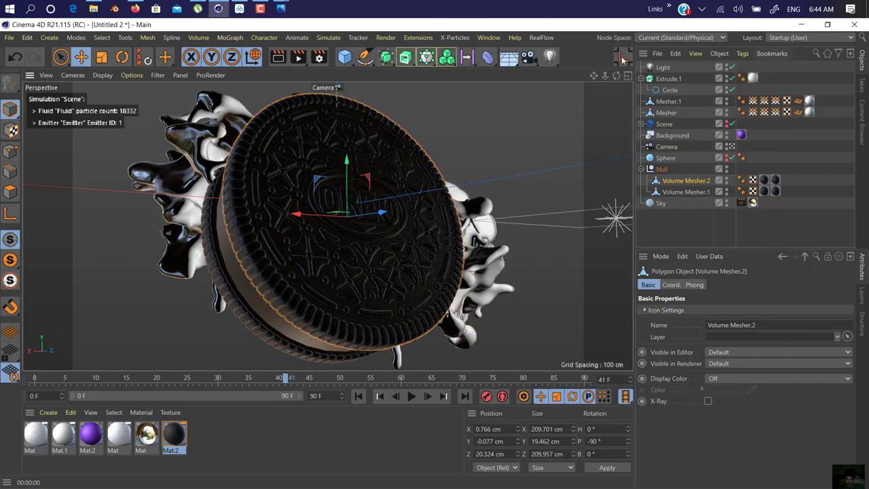
left_click(792, 51)
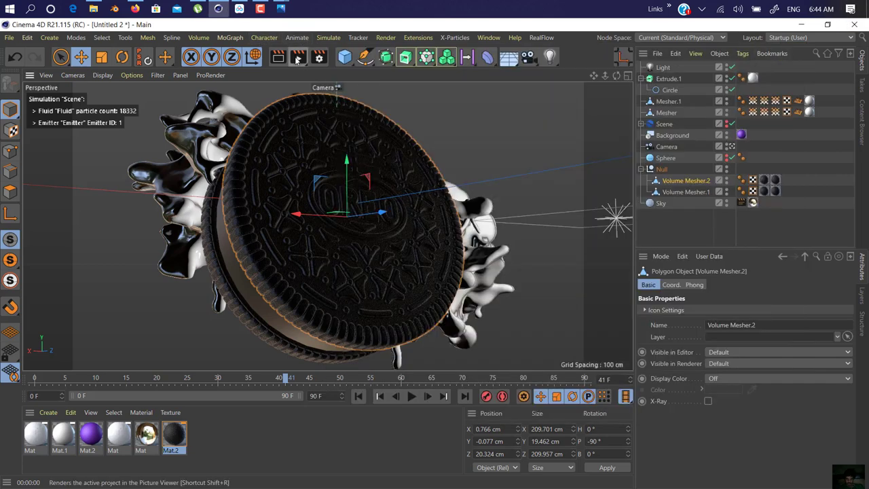
Step: Render the current frame to the Picture Viewer and bring the viewer window to the front
left_click(298, 57)
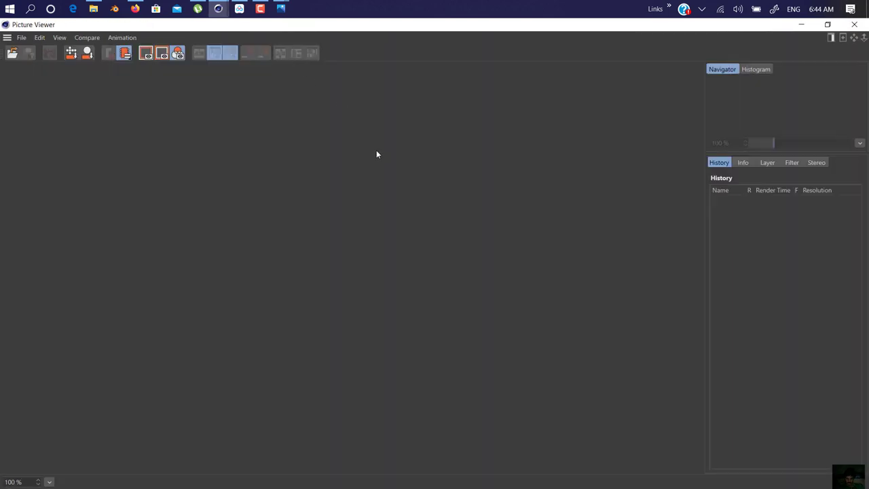
mouse_move(218, 9)
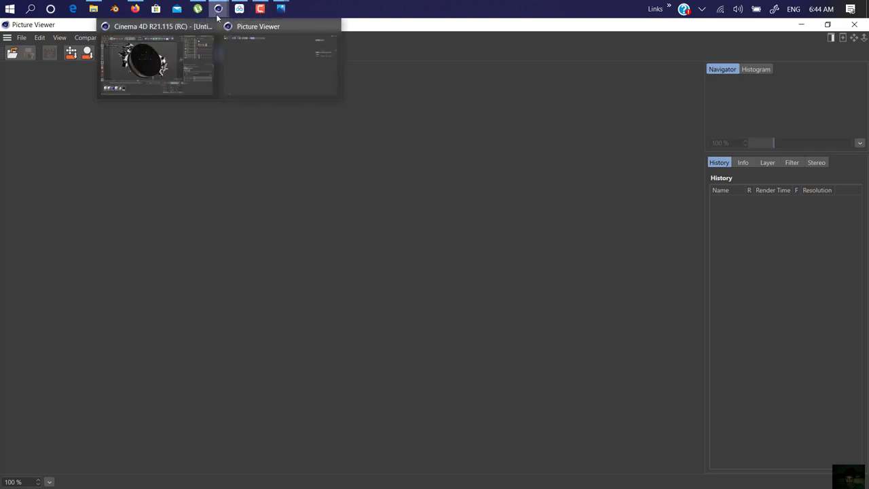
left_click(248, 42)
left_click(260, 8)
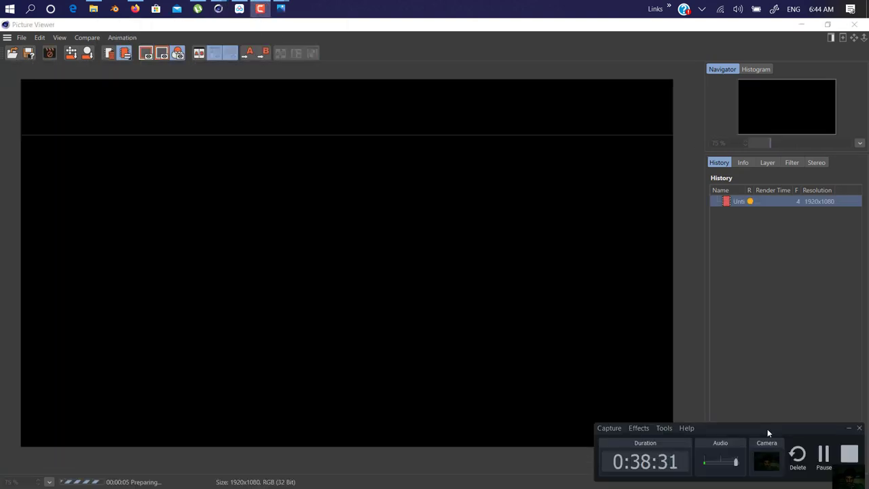
left_click_drag(766, 431, 761, 302)
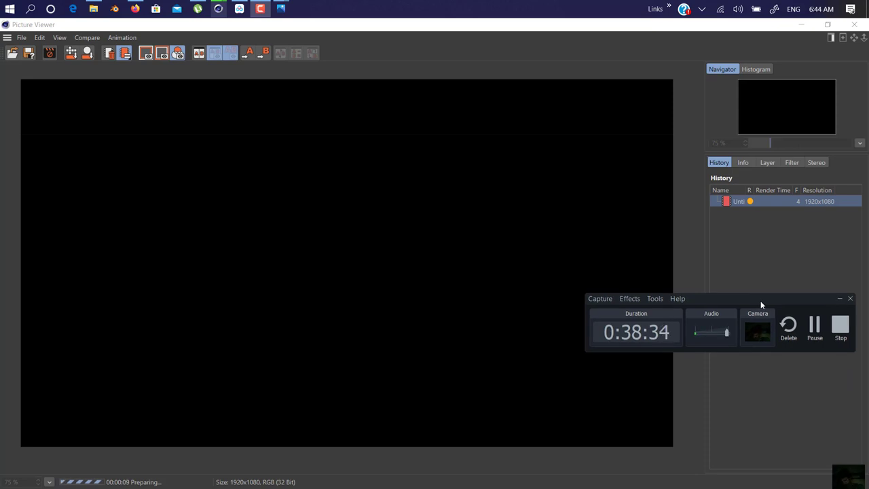
left_click(814, 325)
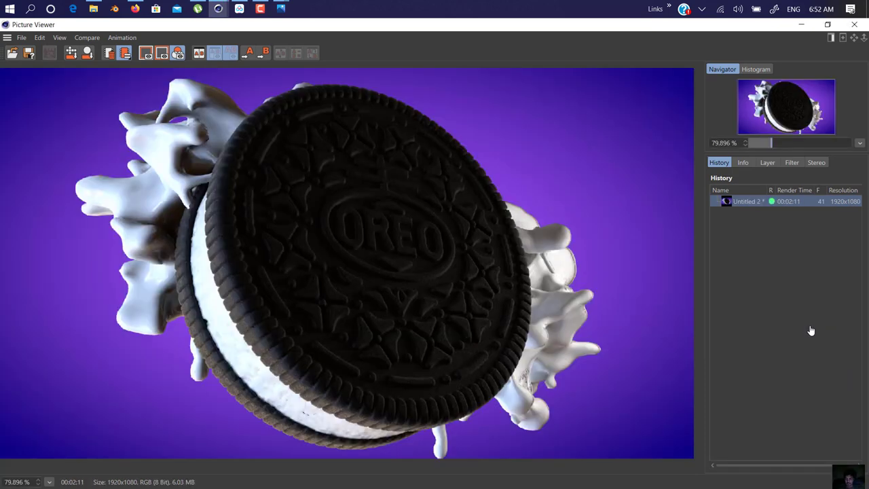